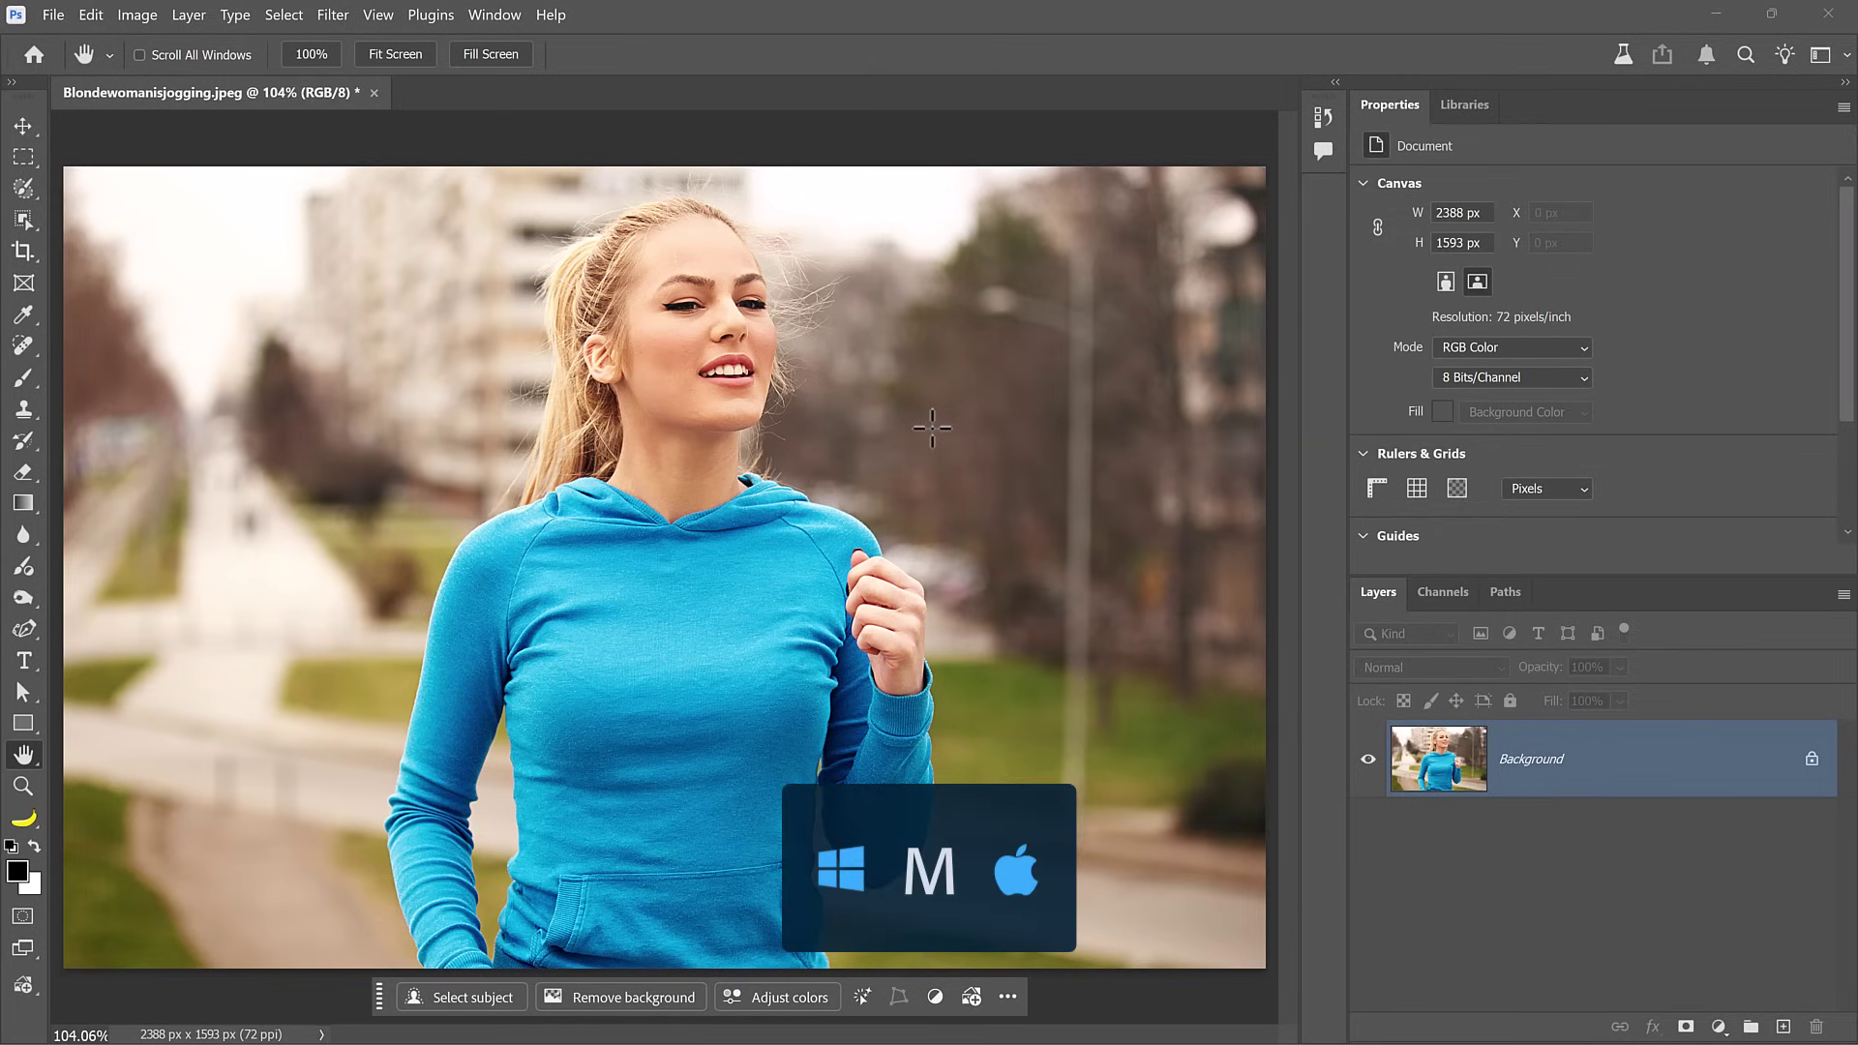
Step: Marquee the jogger's hoodie and choose Gemini 2.5 (Nano Banana) as the Generative Fill model
{"action": "key", "text": "m"}
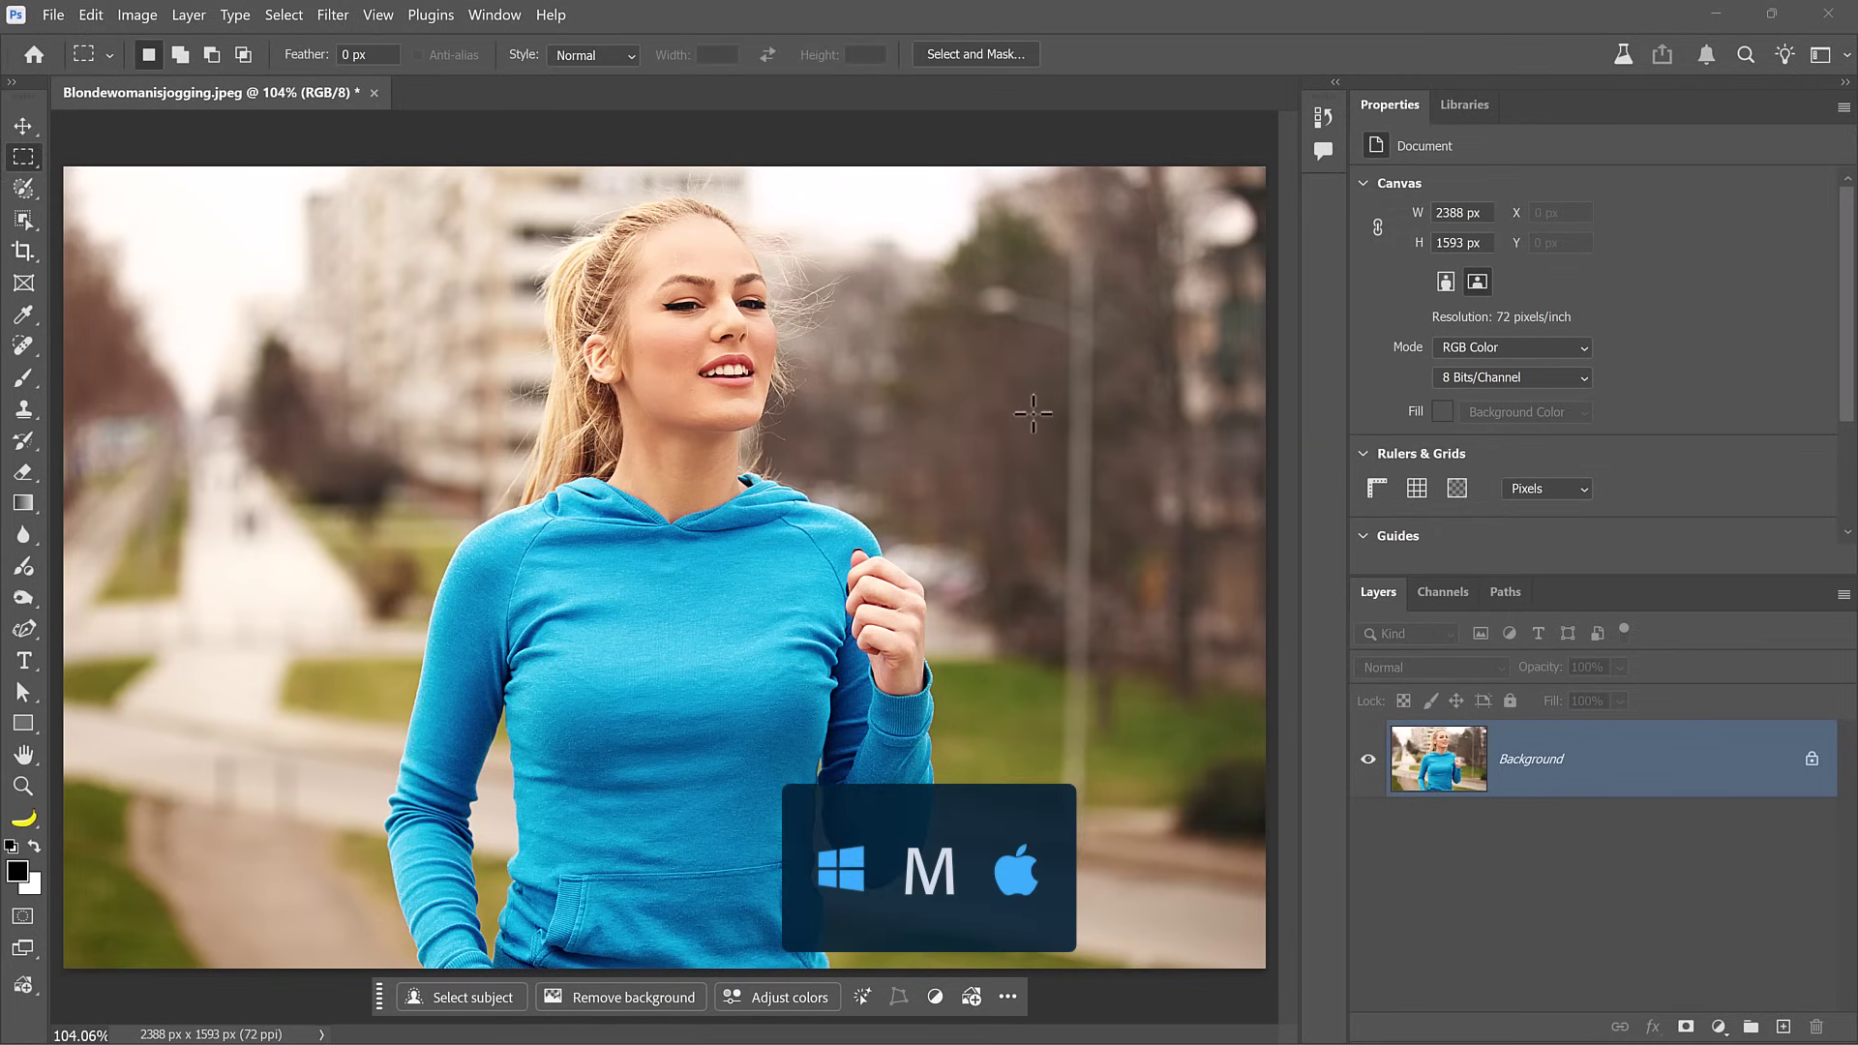
{"action": "left_click_drag", "start_coordinate": [1025, 382], "coordinate": [940, 457]}
{"action": "left_click_drag", "start_coordinate": [611, 688], "coordinate": [315, 972]}
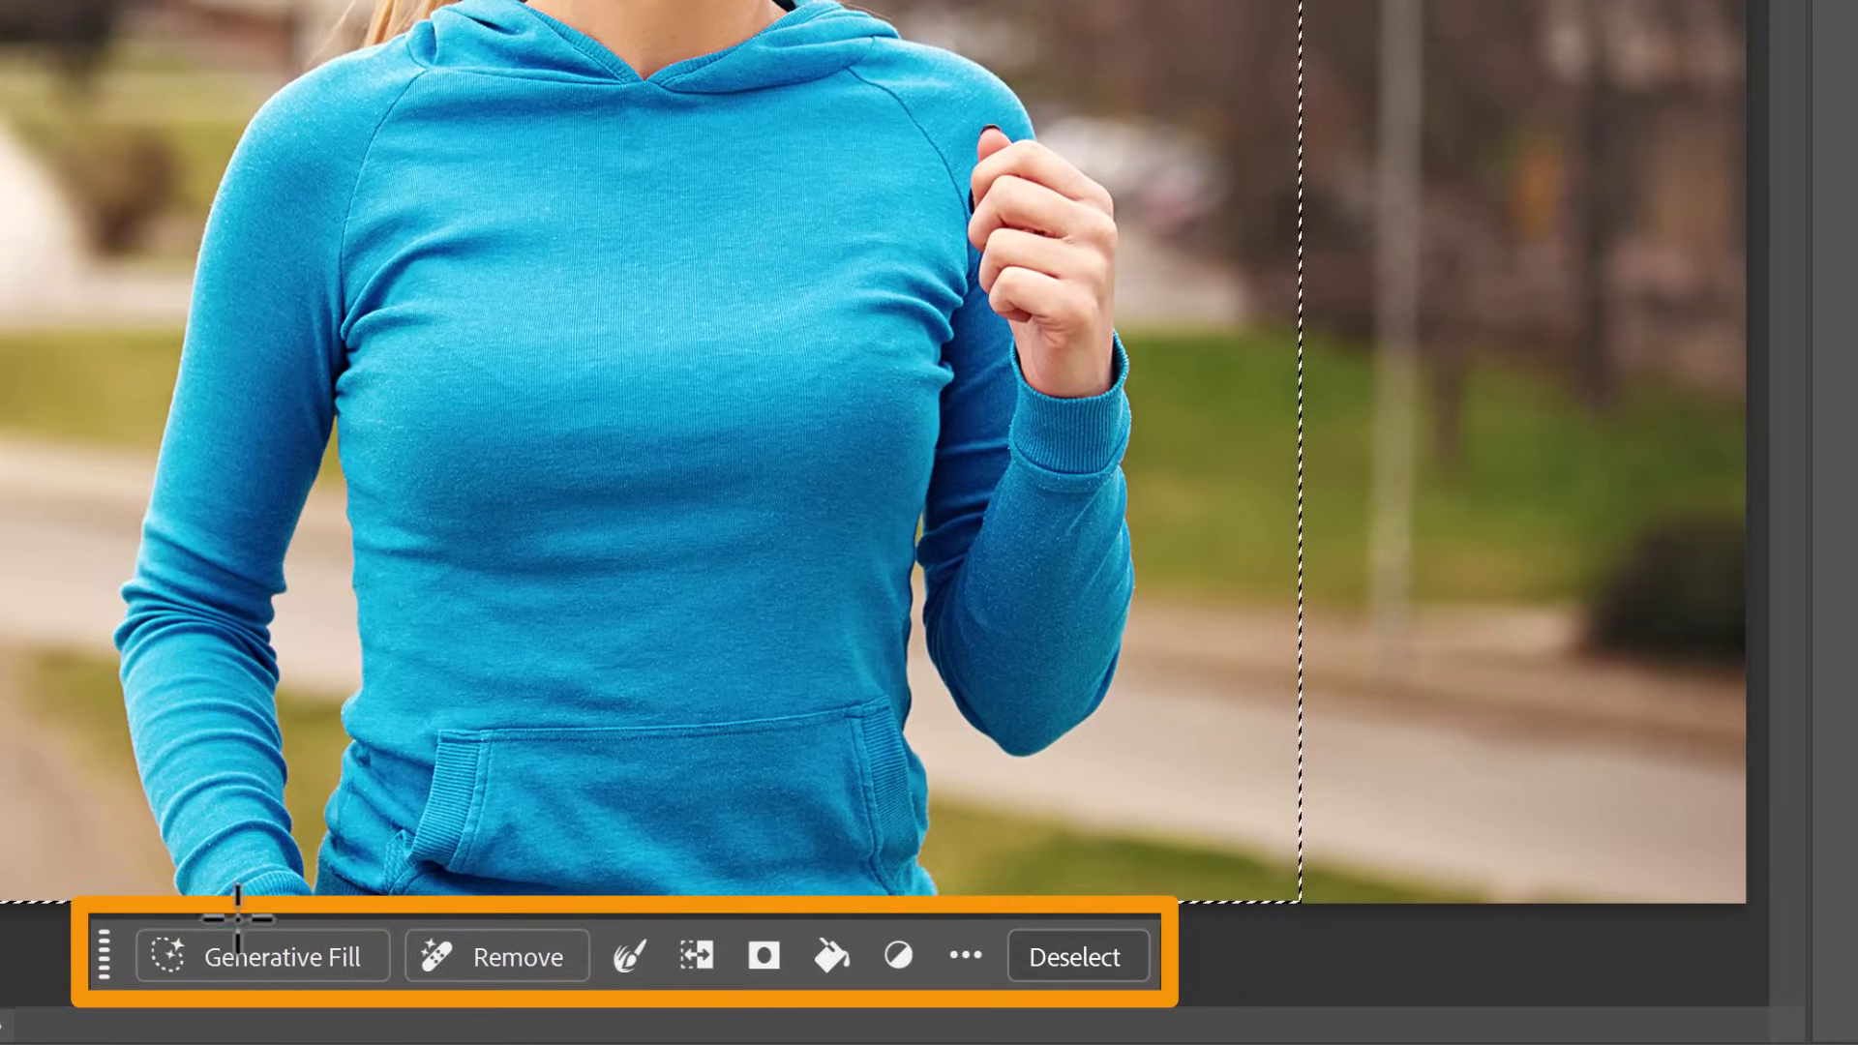
{"action": "left_click", "coordinate": [255, 954]}
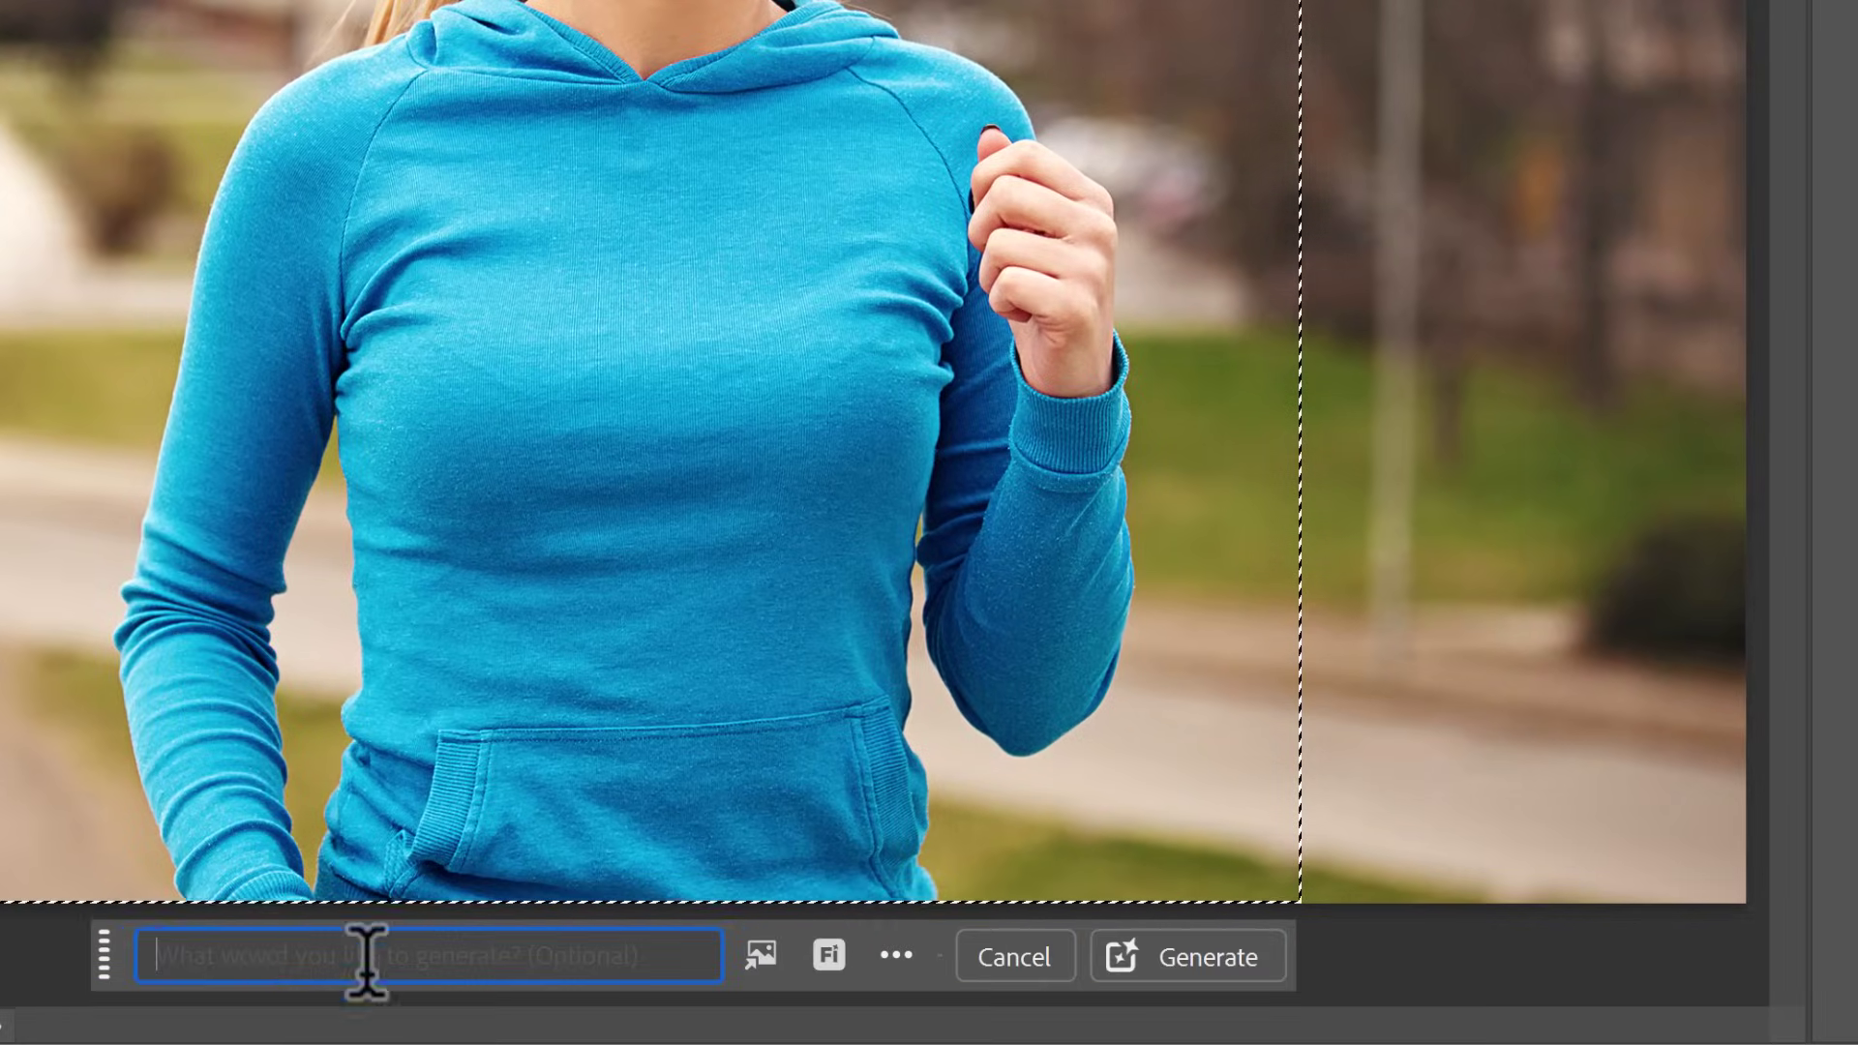
{"action": "left_click", "coordinate": [816, 973]}
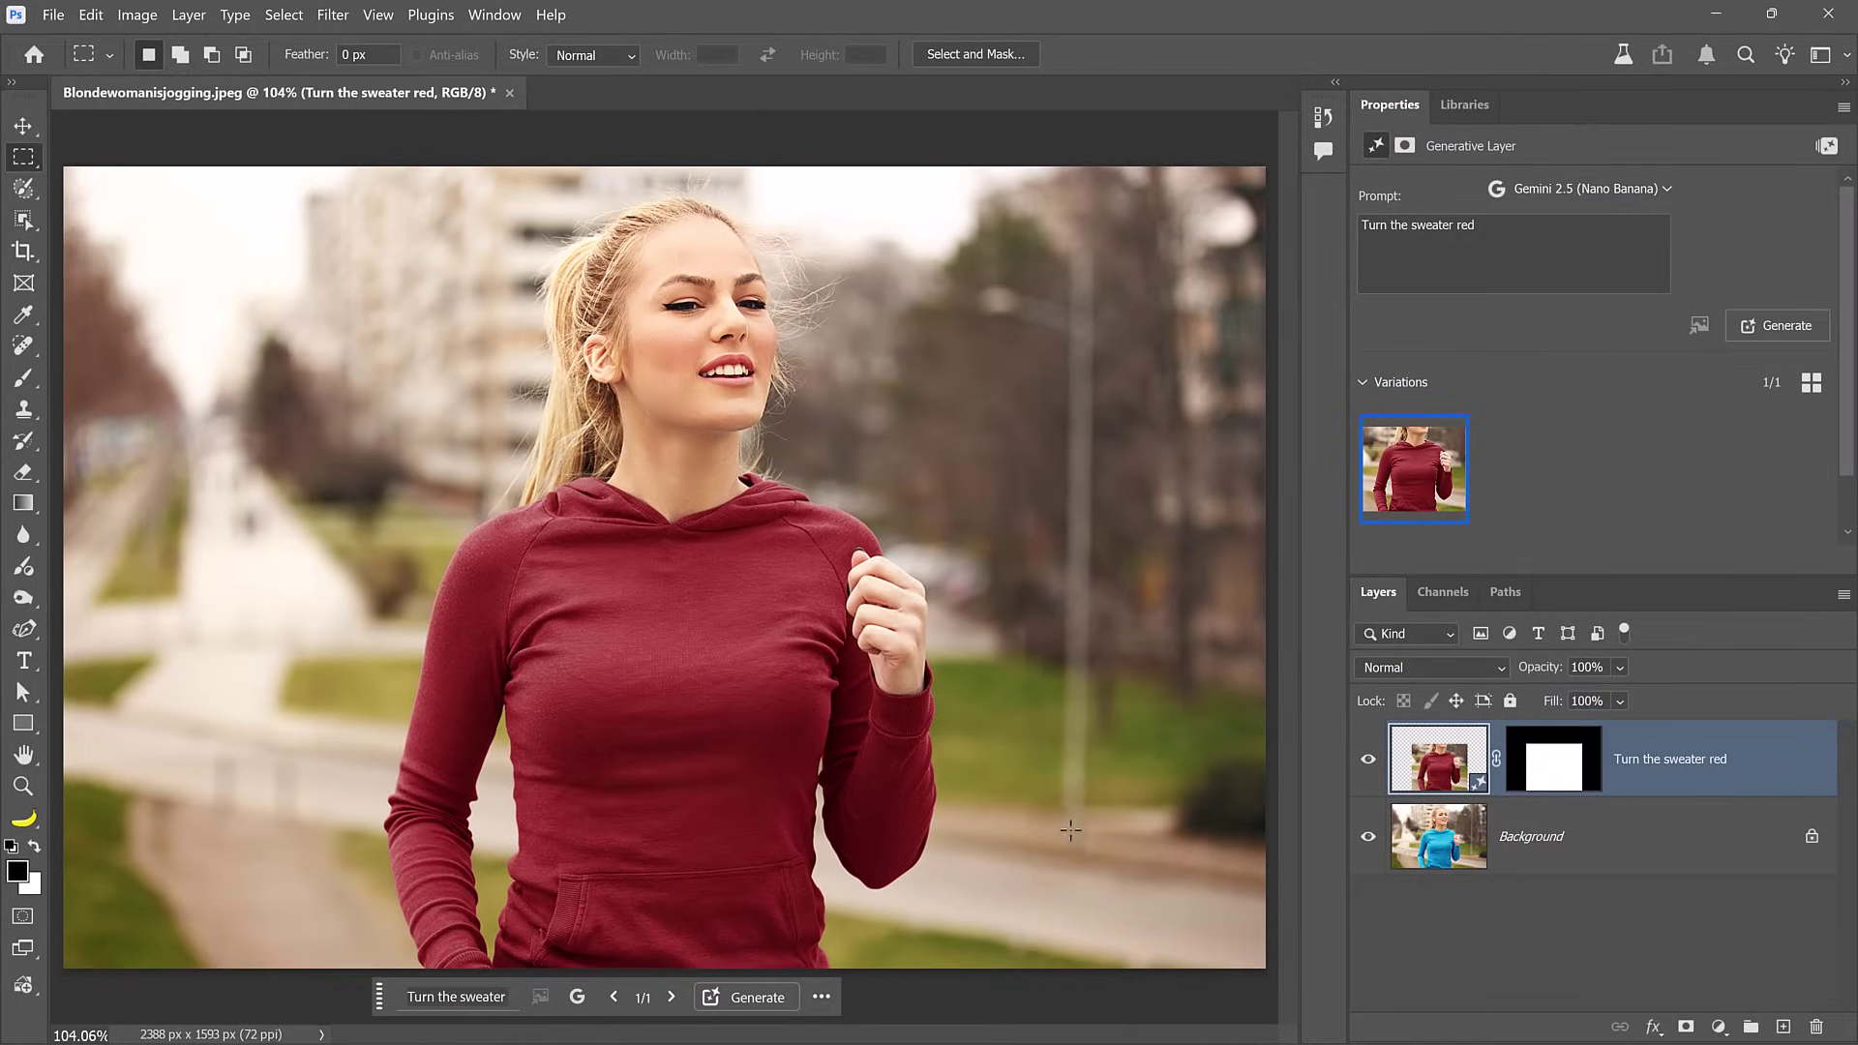
Step: Toggle the red sweater layer on and off to compare it with the original
{"action": "left_click", "coordinate": [1367, 763]}
{"action": "left_click", "coordinate": [1366, 762]}
{"action": "left_click", "coordinate": [1366, 763]}
{"action": "left_click", "coordinate": [1367, 763]}
{"action": "left_click", "coordinate": [1366, 762]}
{"action": "left_click", "coordinate": [1366, 762]}
Step: Pick a bright yellow foreground colour and regenerate the hoodie with the prompt #fef500
{"action": "left_click", "coordinate": [16, 871]}
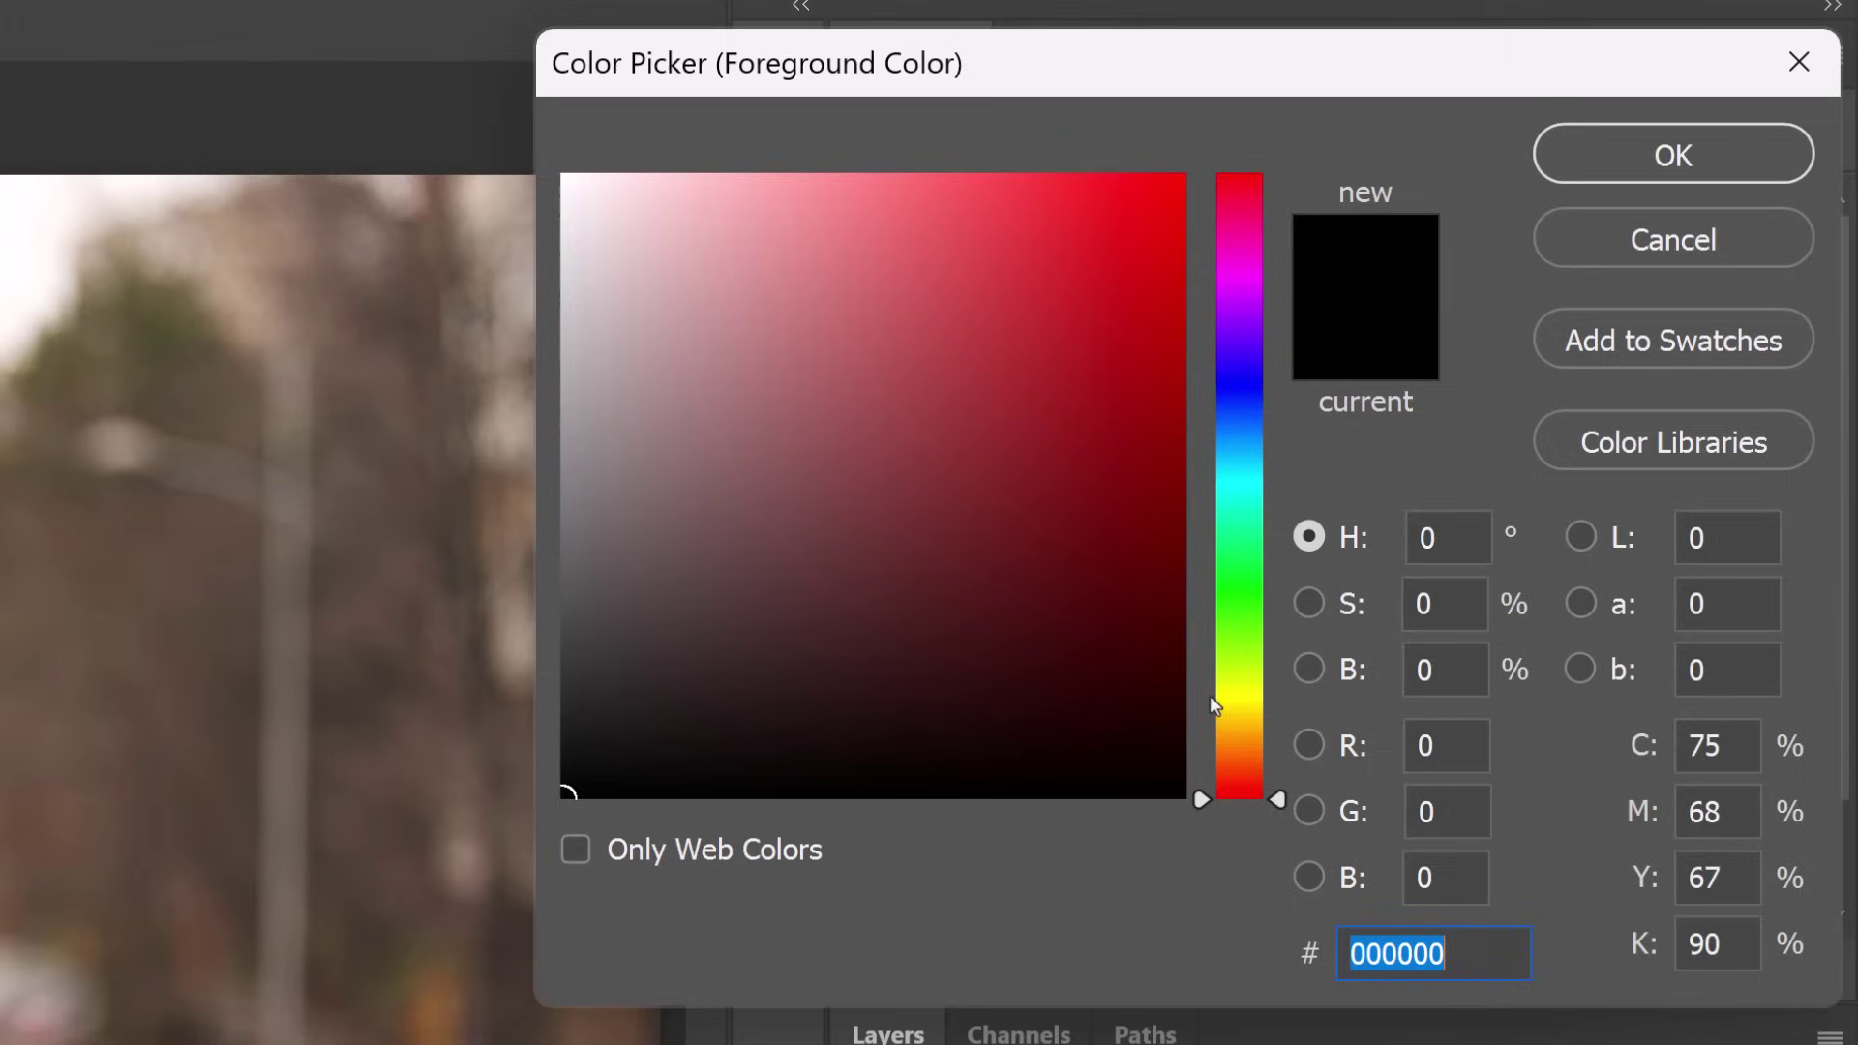
{"action": "left_click", "coordinate": [1533, 444]}
{"action": "left_click_drag", "start_coordinate": [1134, 630], "coordinate": [1212, 177]}
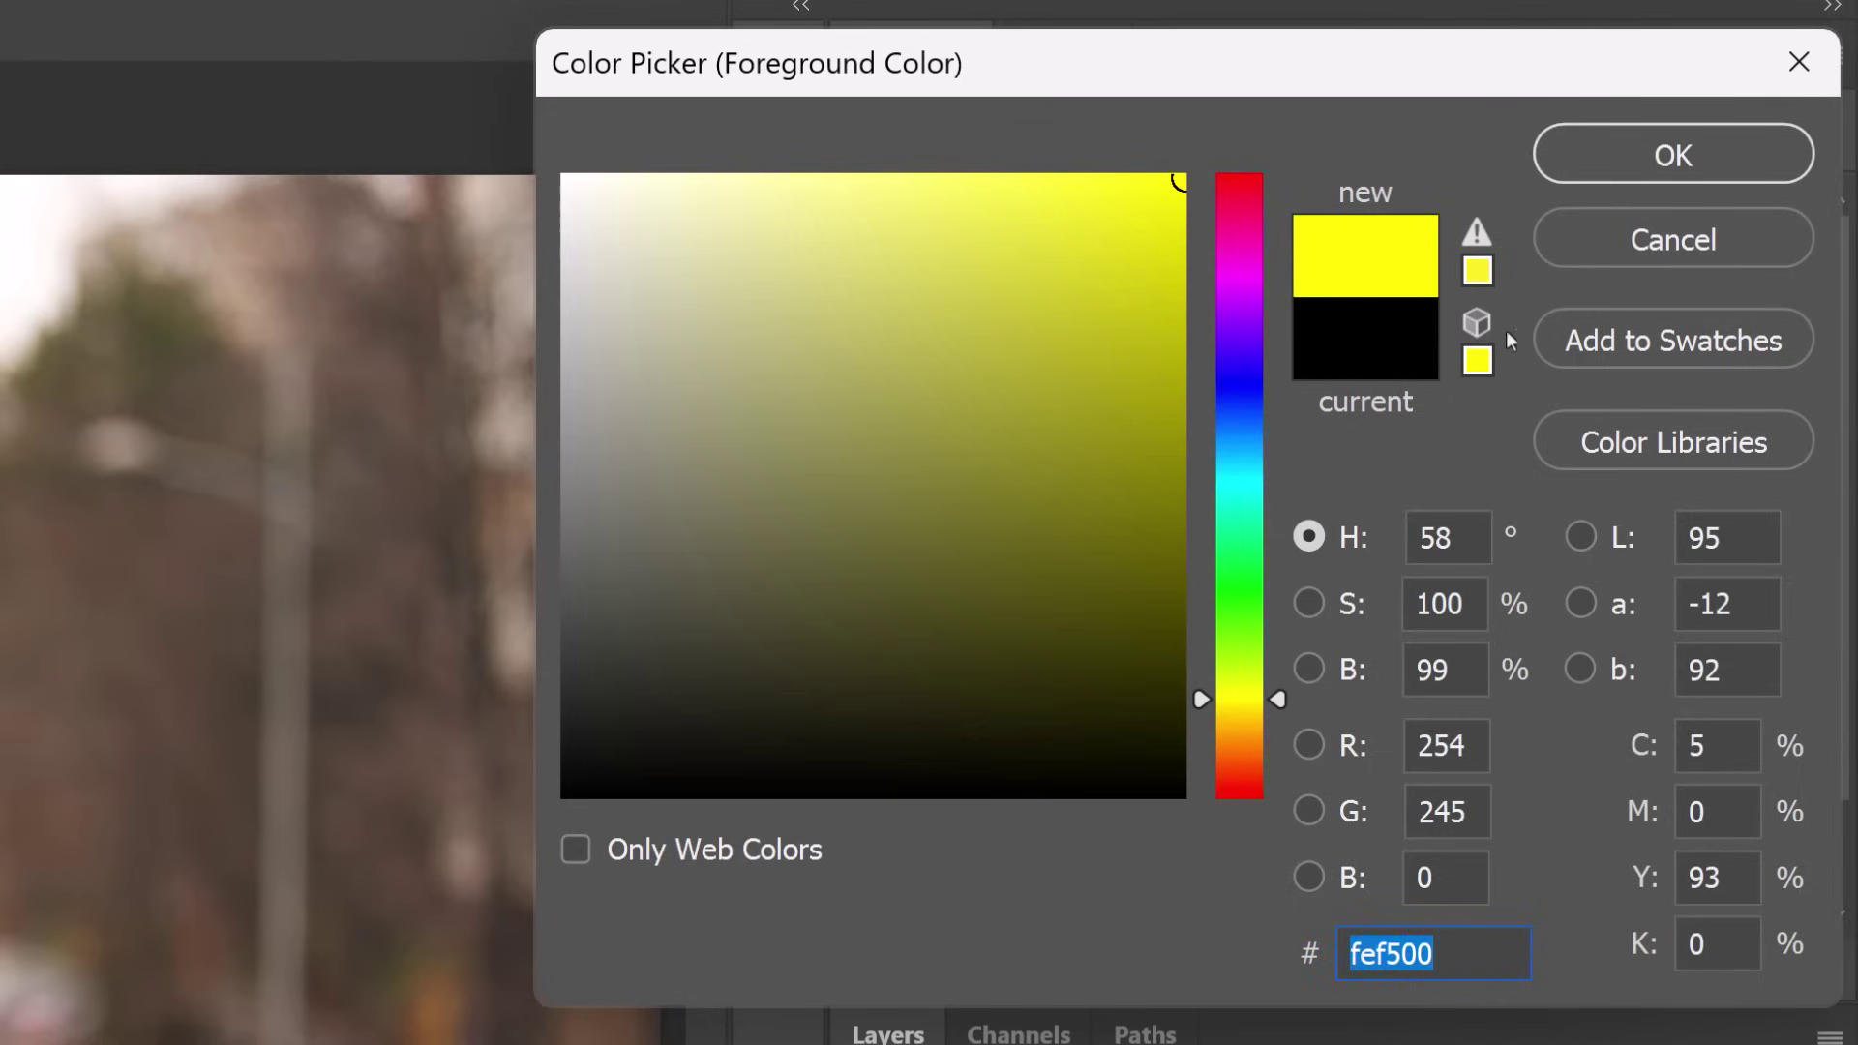
{"action": "left_click", "coordinate": [1600, 155]}
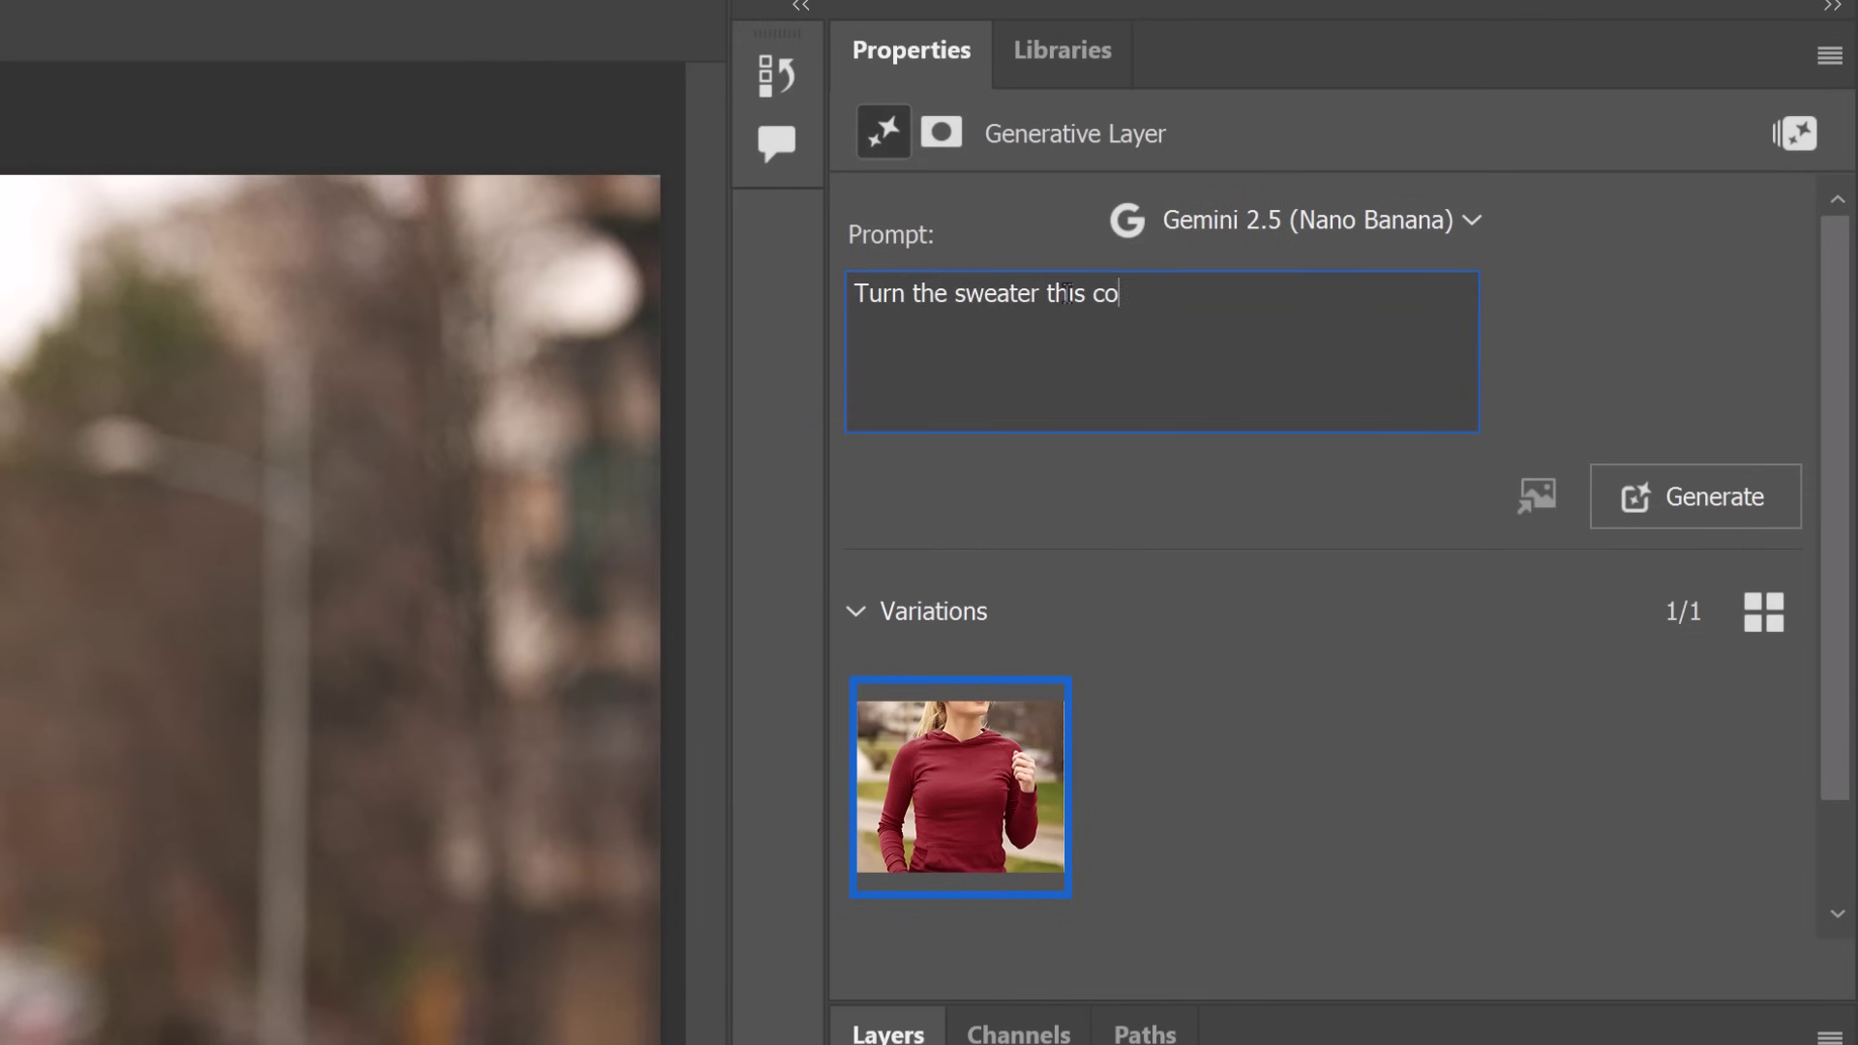
{"action": "type", "text": "fef500"}
{"action": "left_click", "coordinate": [1695, 497]}
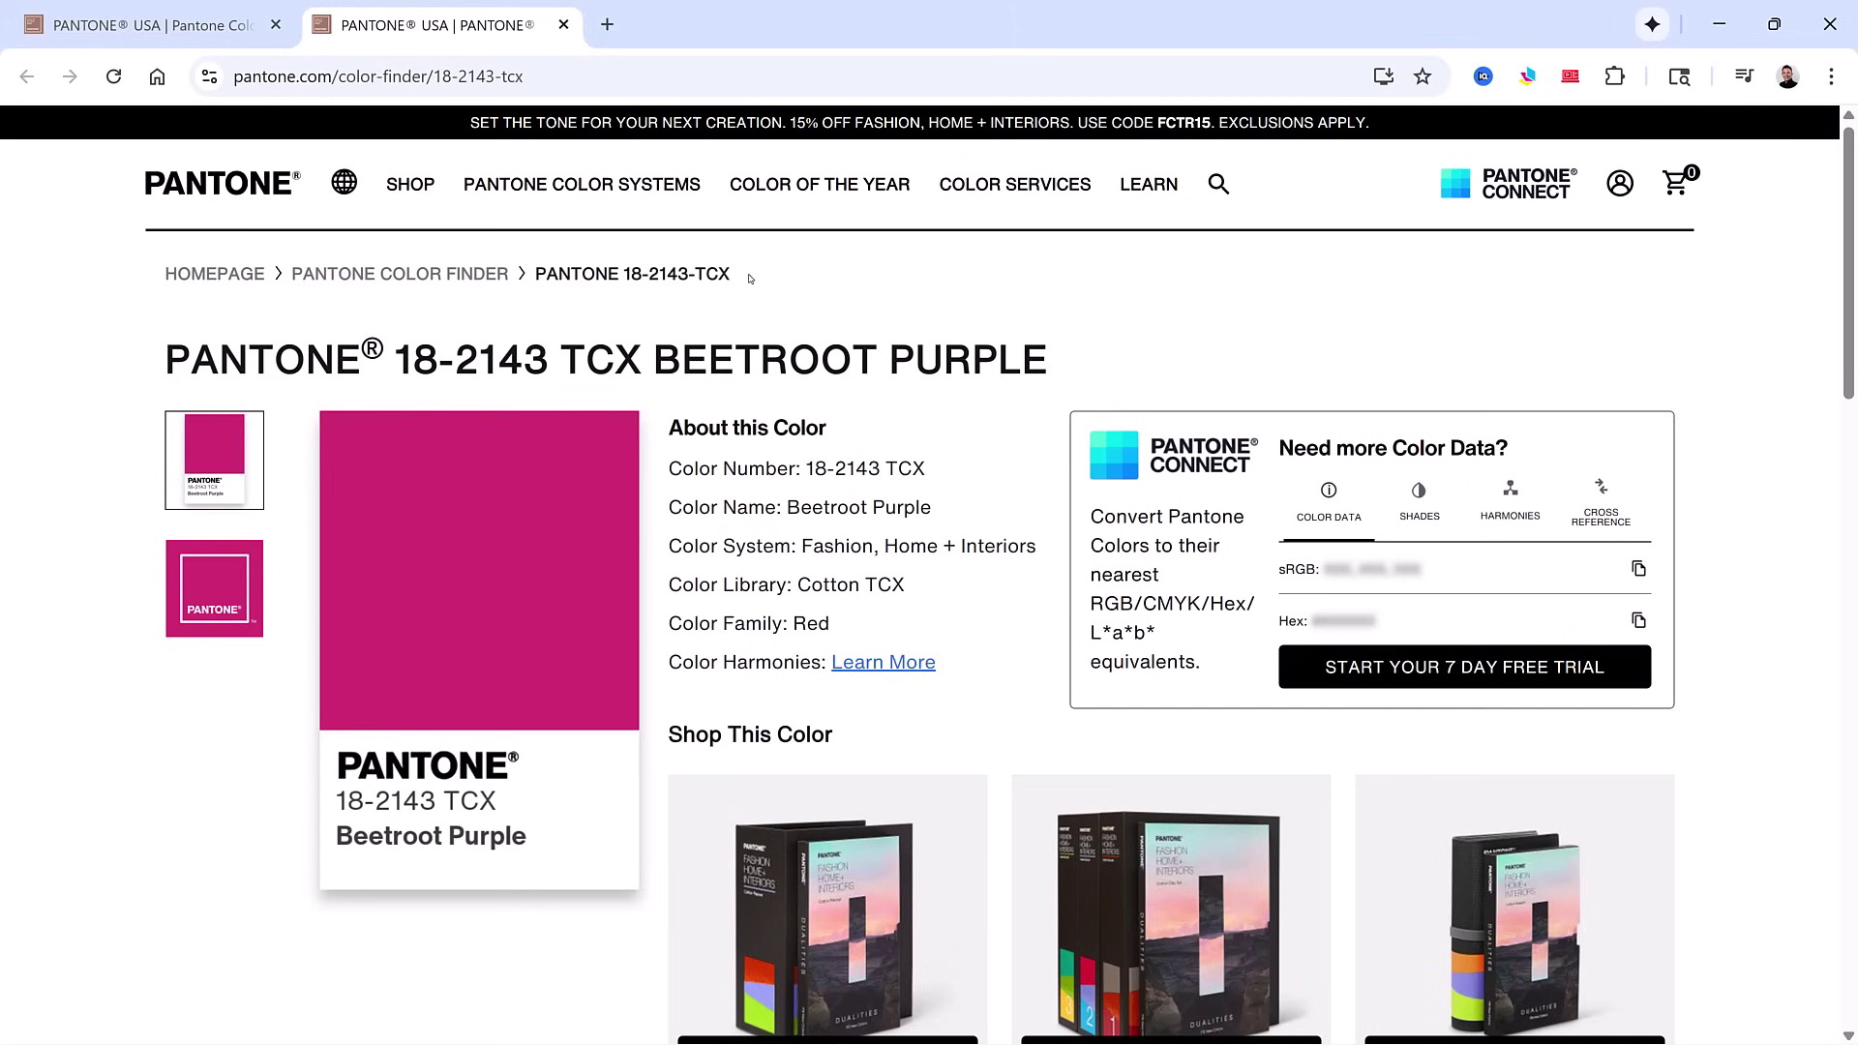
Step: Copy the Pantone code 18-2143 TCX from the web page and regenerate the hoodie in it
{"action": "left_click_drag", "start_coordinate": [750, 279], "coordinate": [544, 279]}
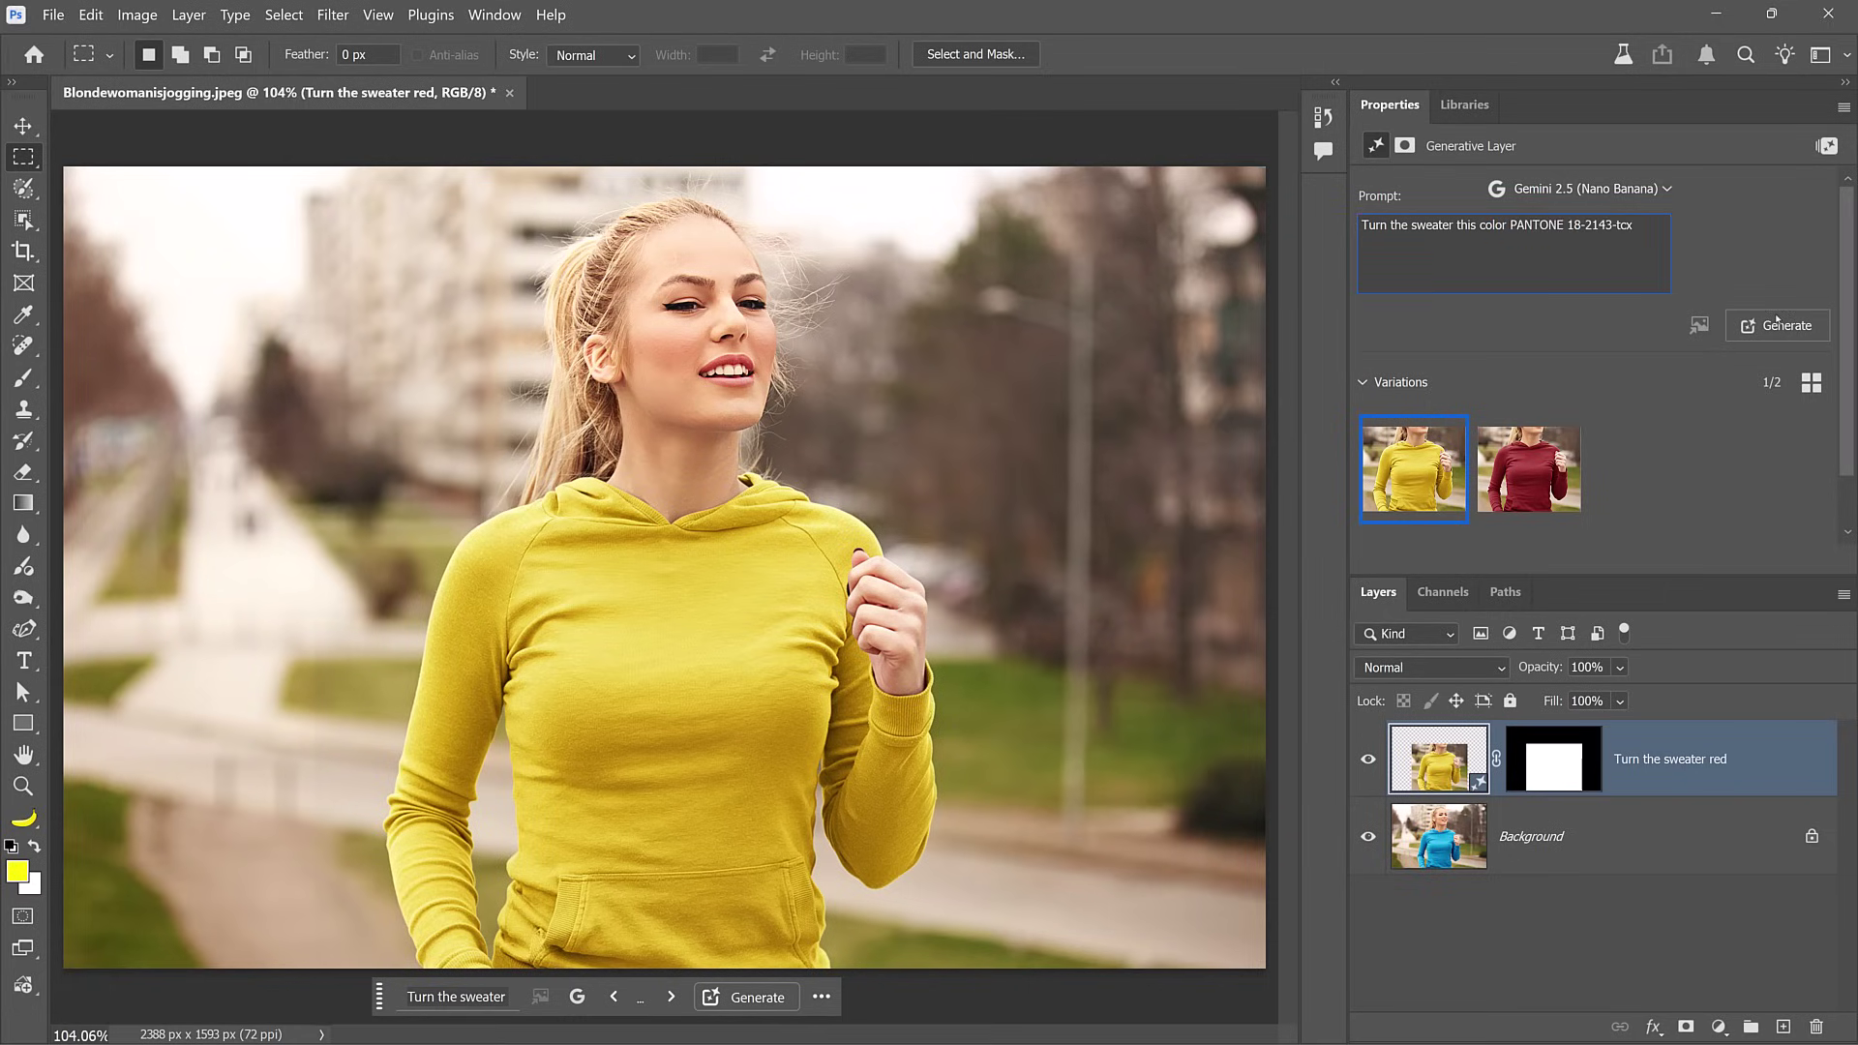
{"action": "left_click", "coordinate": [1790, 326]}
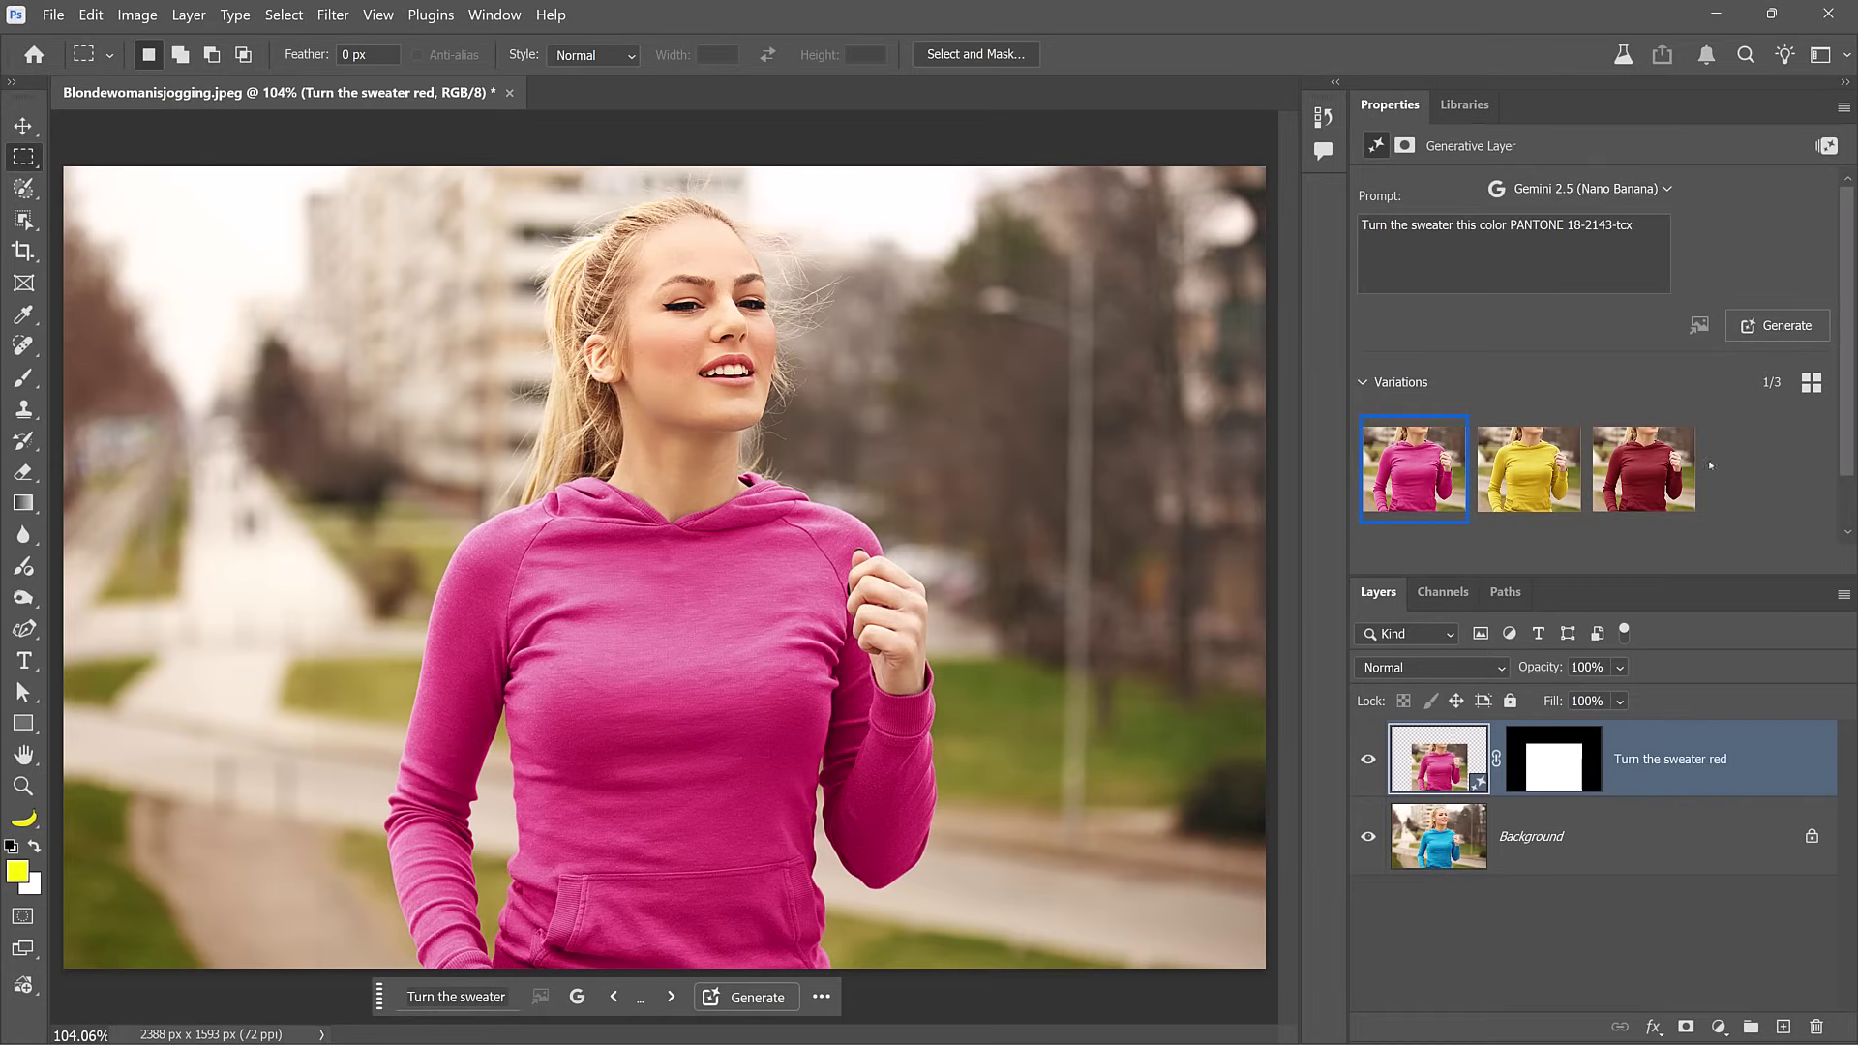
Step: Add a Hue/Saturation layer with the Prominent Colors preset and shift the hoodie's pink hue to -5
{"action": "left_click", "coordinate": [1718, 1027]}
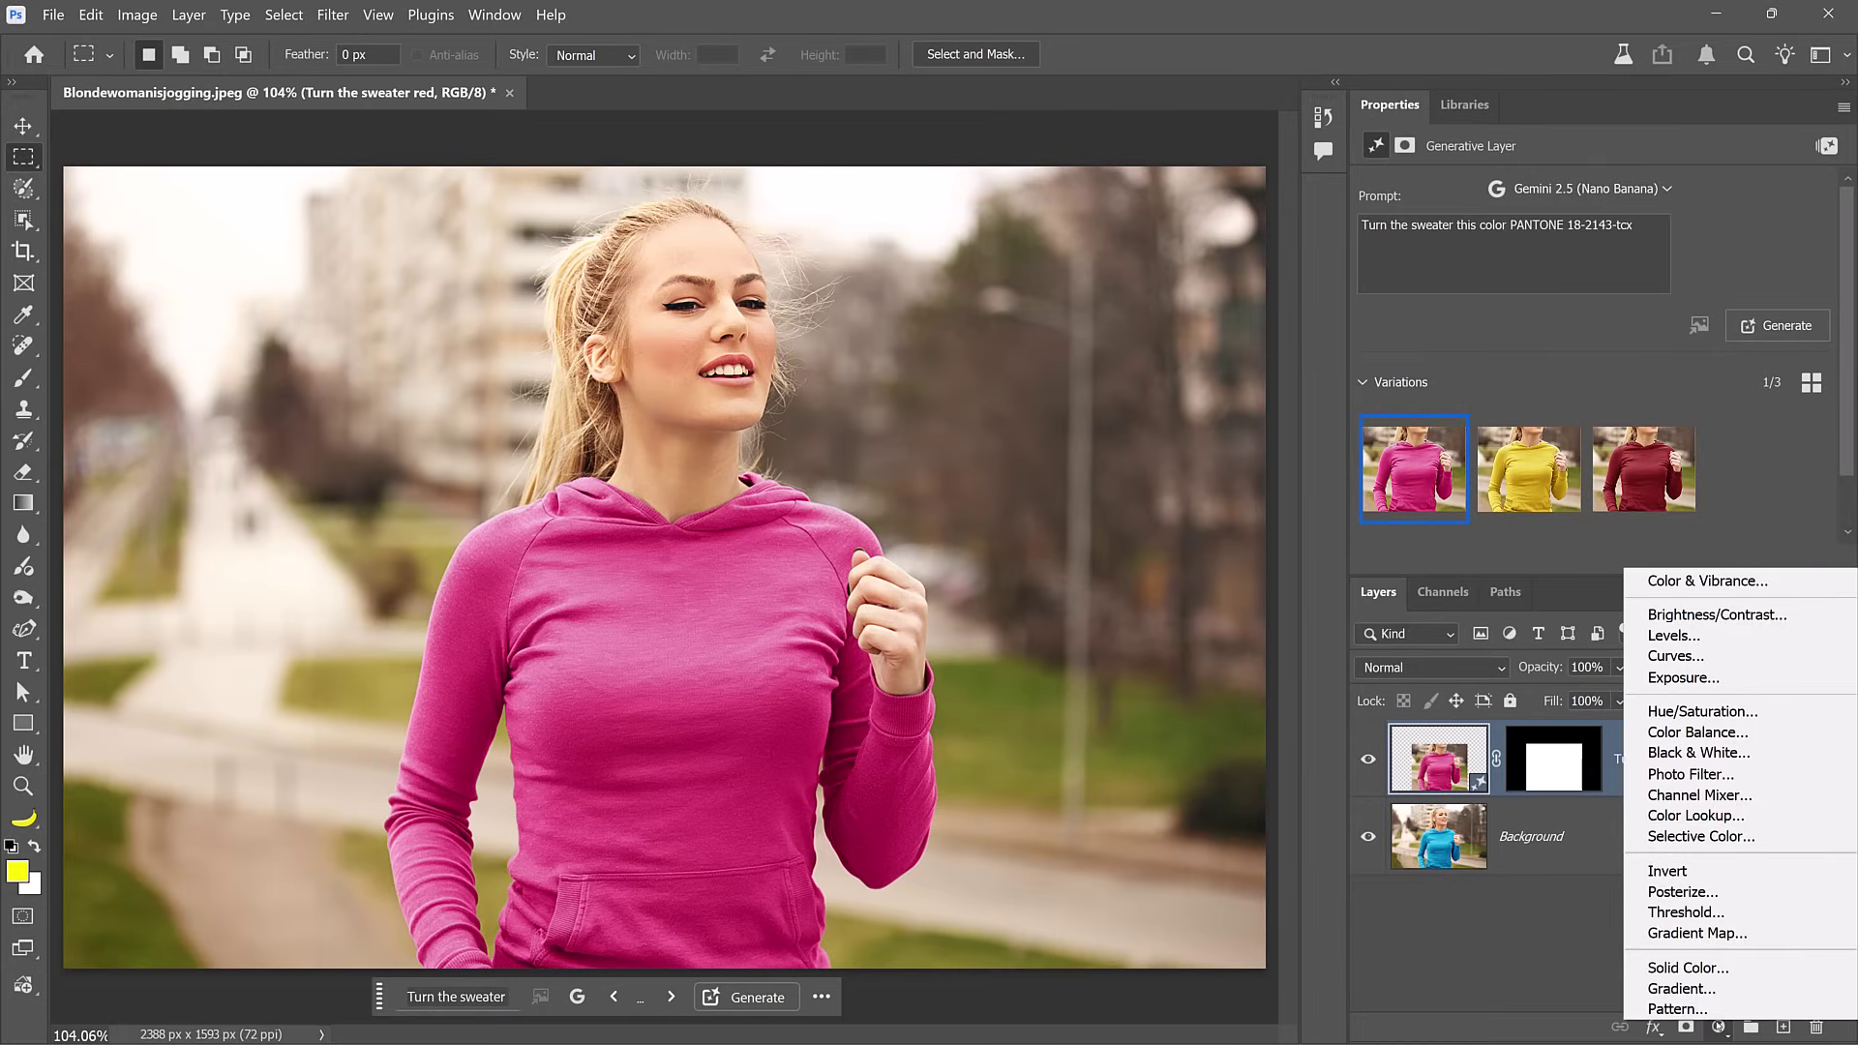
{"action": "left_click", "coordinate": [1732, 712]}
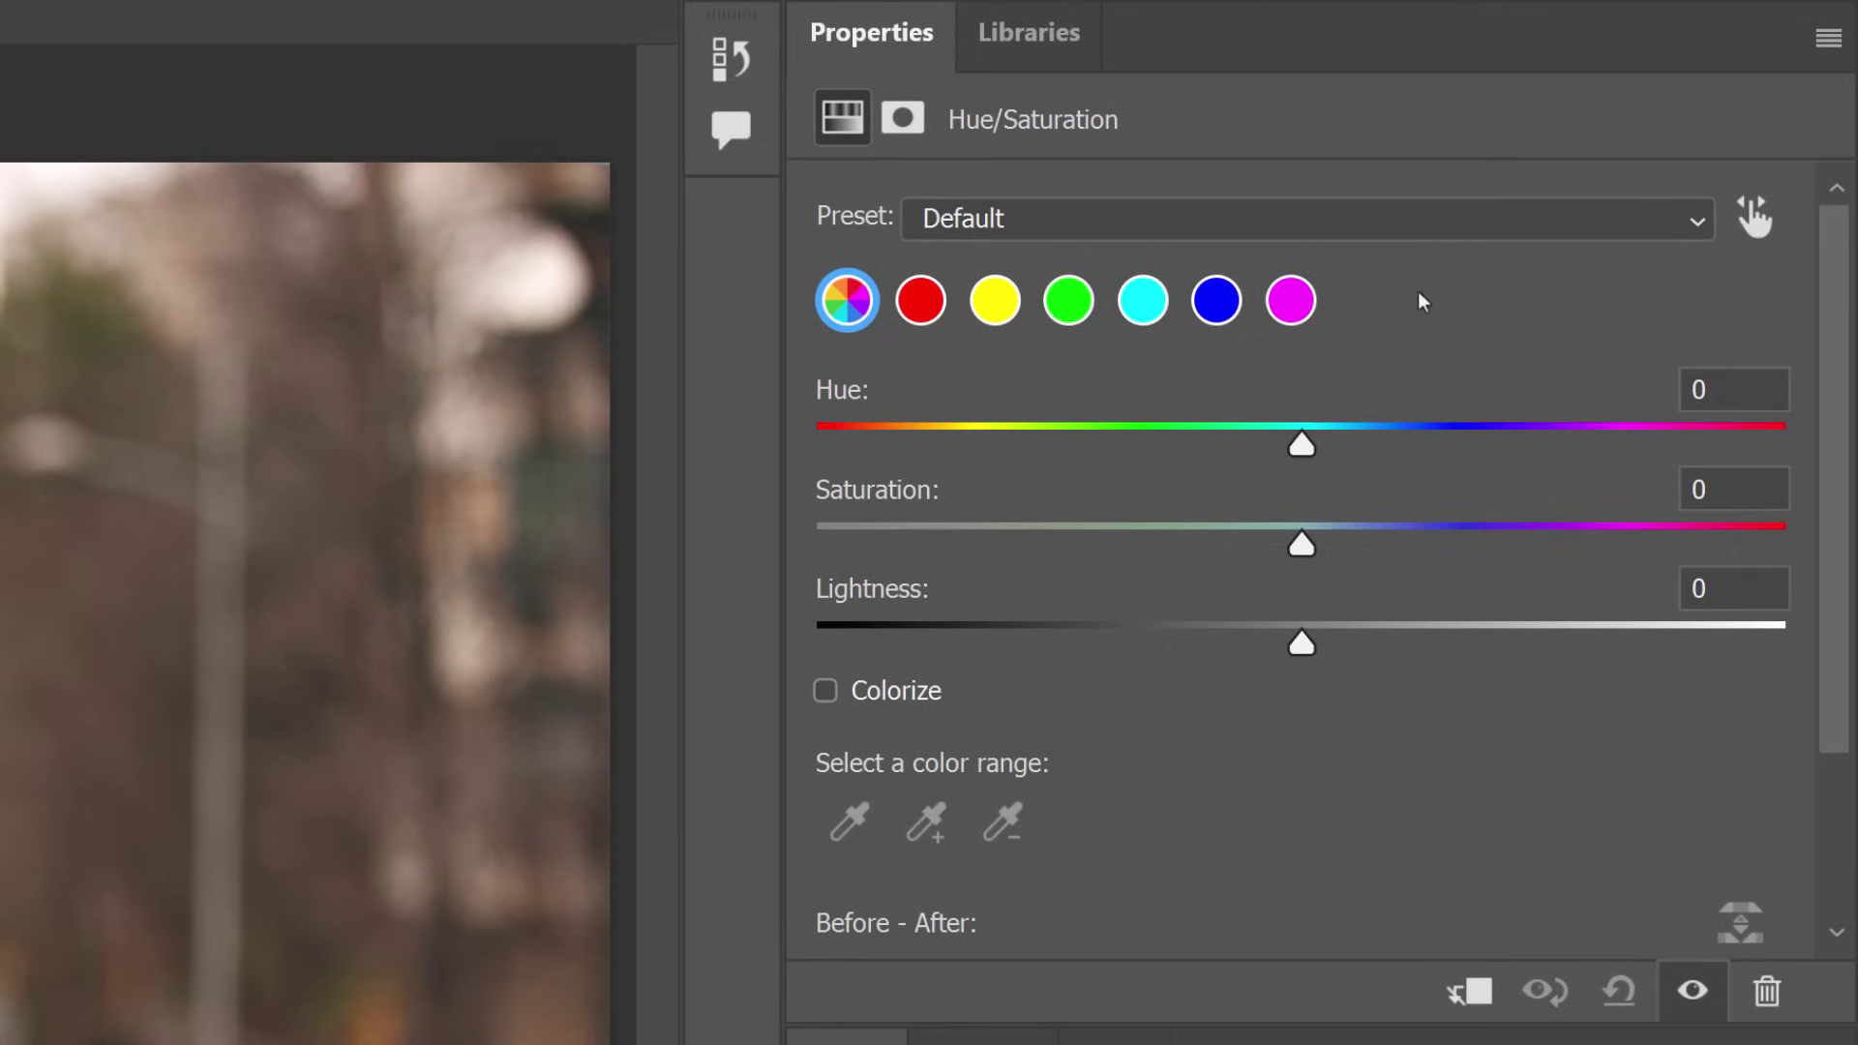
{"action": "left_click", "coordinate": [1648, 196]}
{"action": "left_click", "coordinate": [1403, 348]}
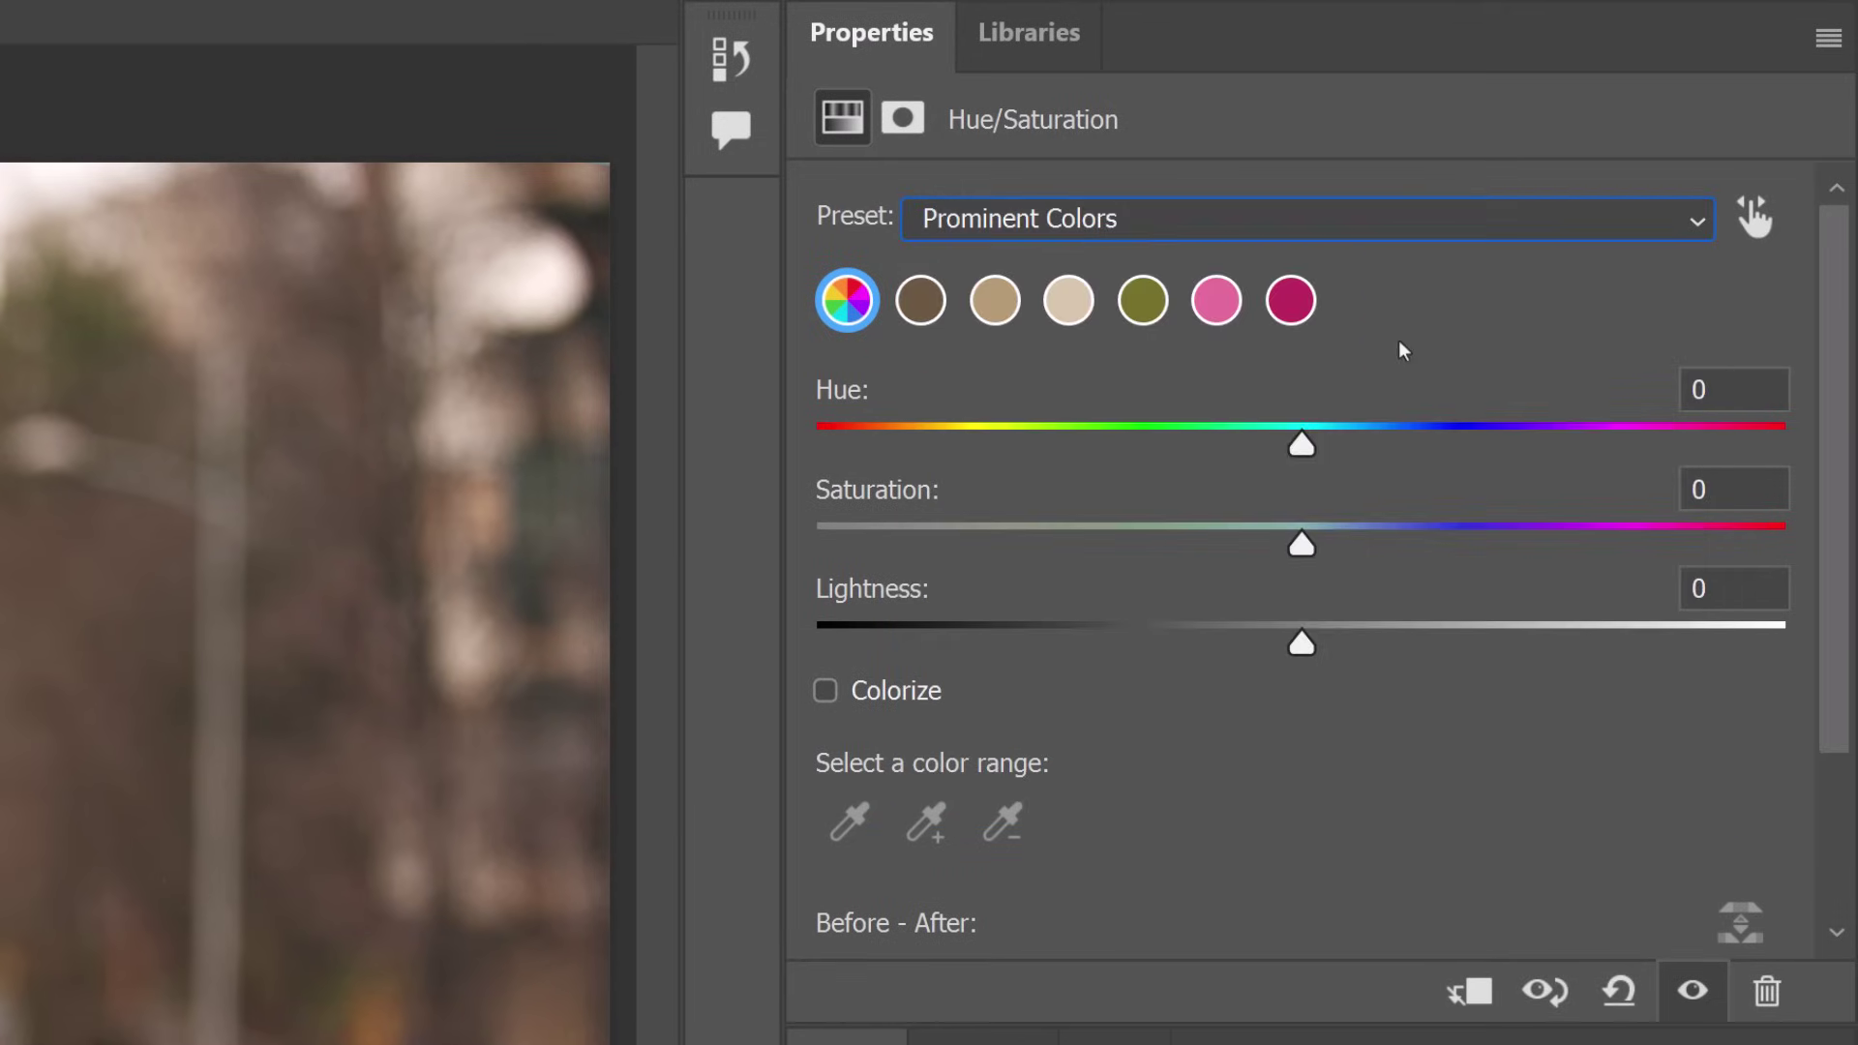
{"action": "left_click", "coordinate": [1217, 302]}
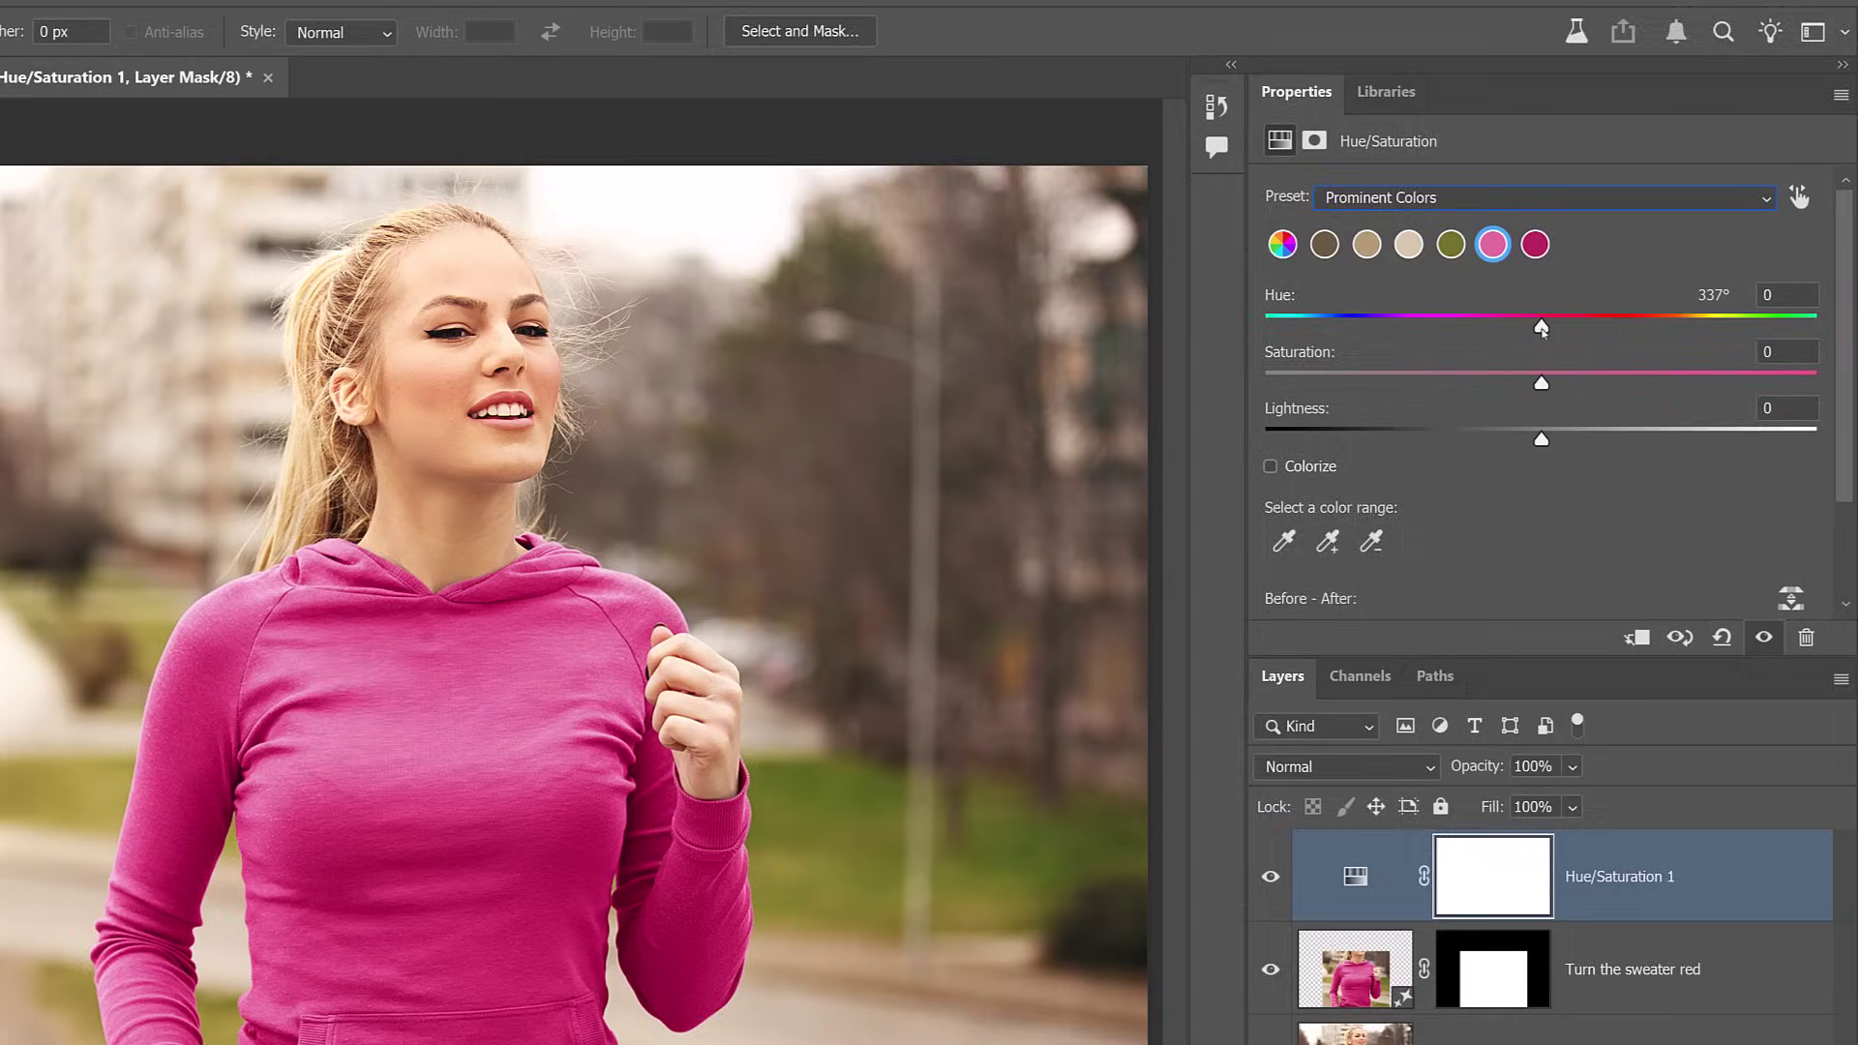
{"action": "left_click_drag", "start_coordinate": [1301, 444], "coordinate": [1256, 449]}
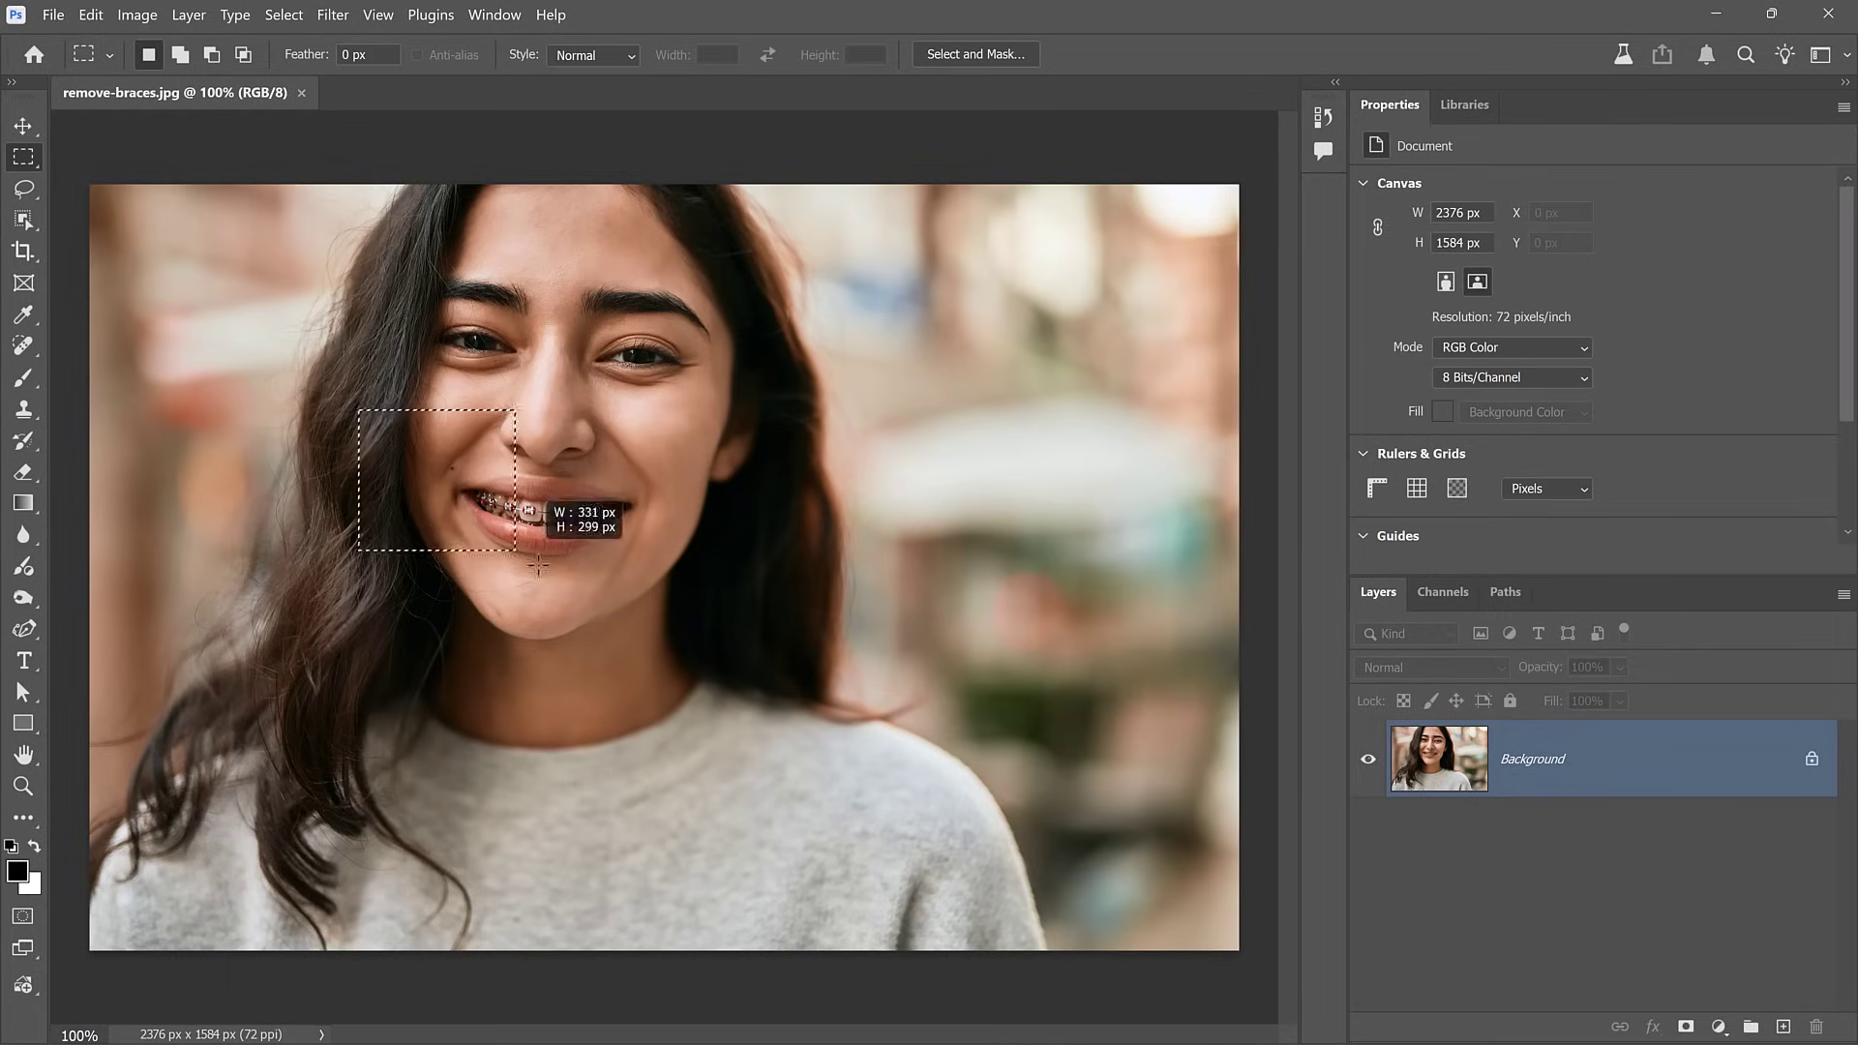
Step: Select the smiling mouth and run Generative Fill with the prompt 'remove braces'
{"action": "left_click_drag", "start_coordinate": [723, 620], "coordinate": [723, 620]}
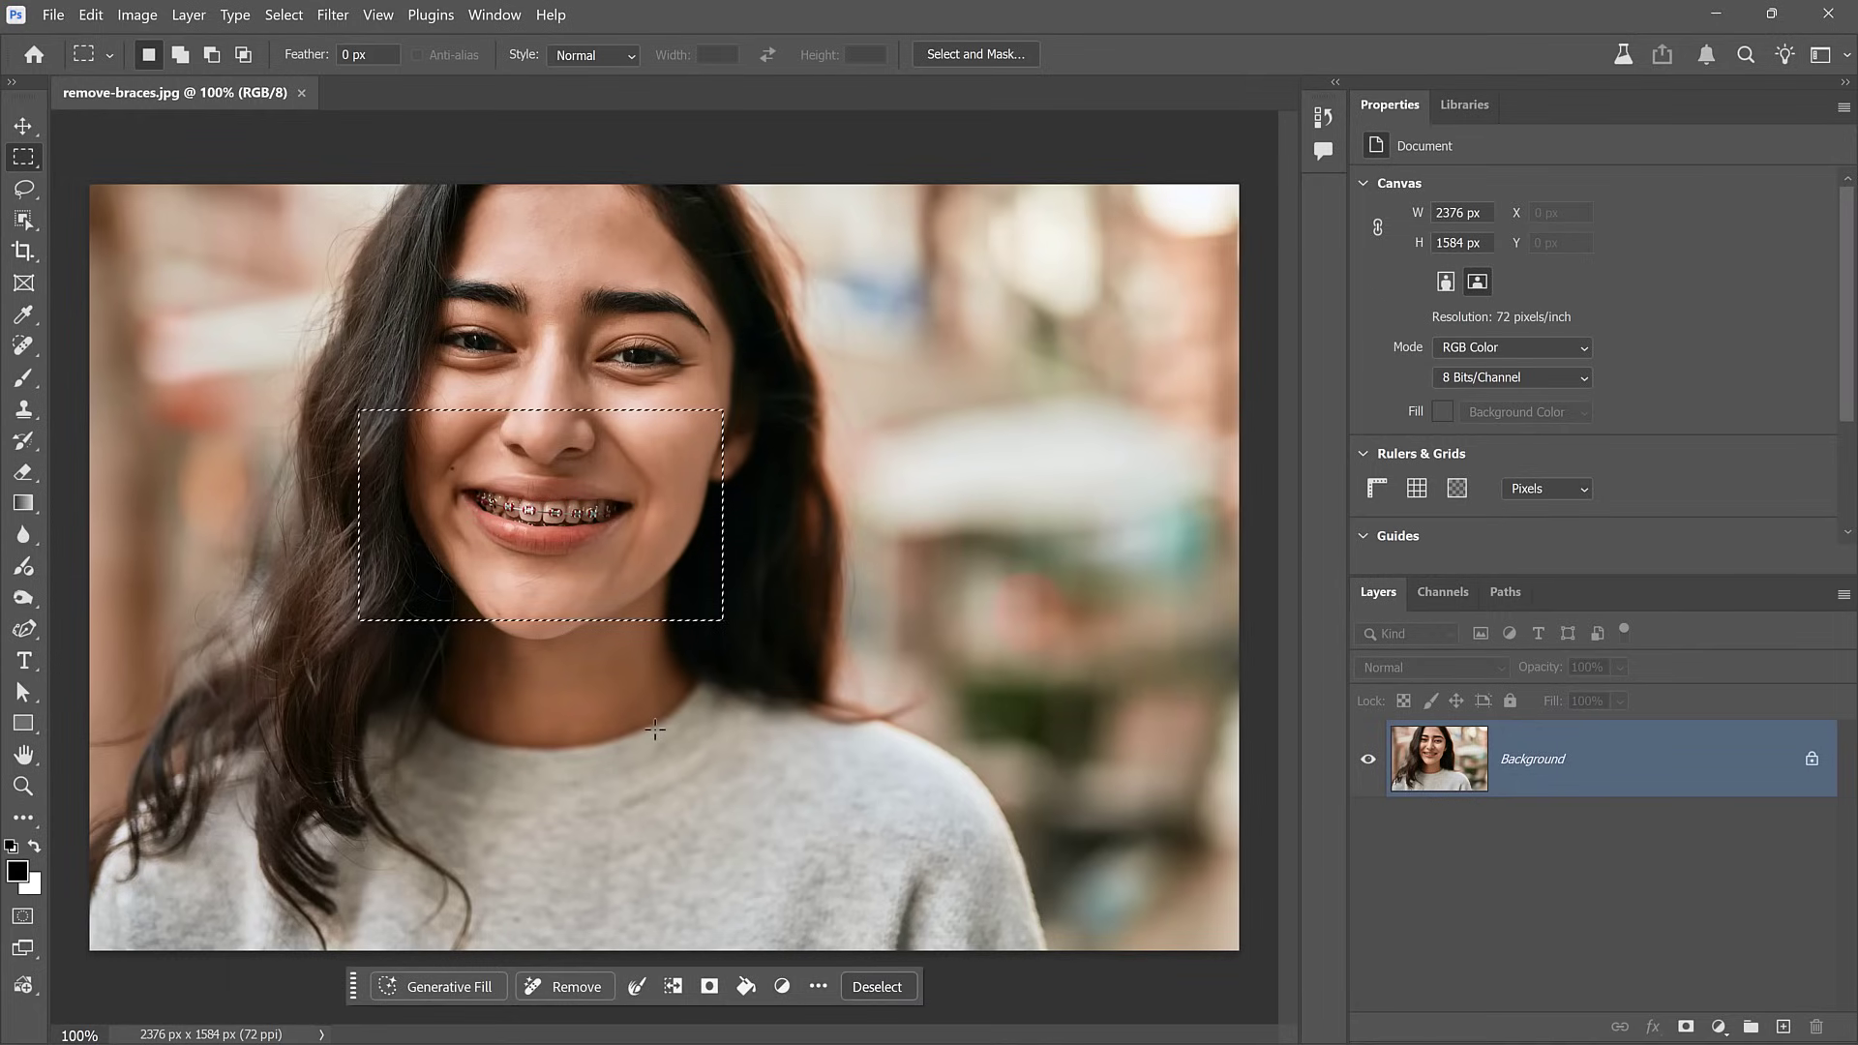
{"action": "left_click", "coordinate": [468, 988]}
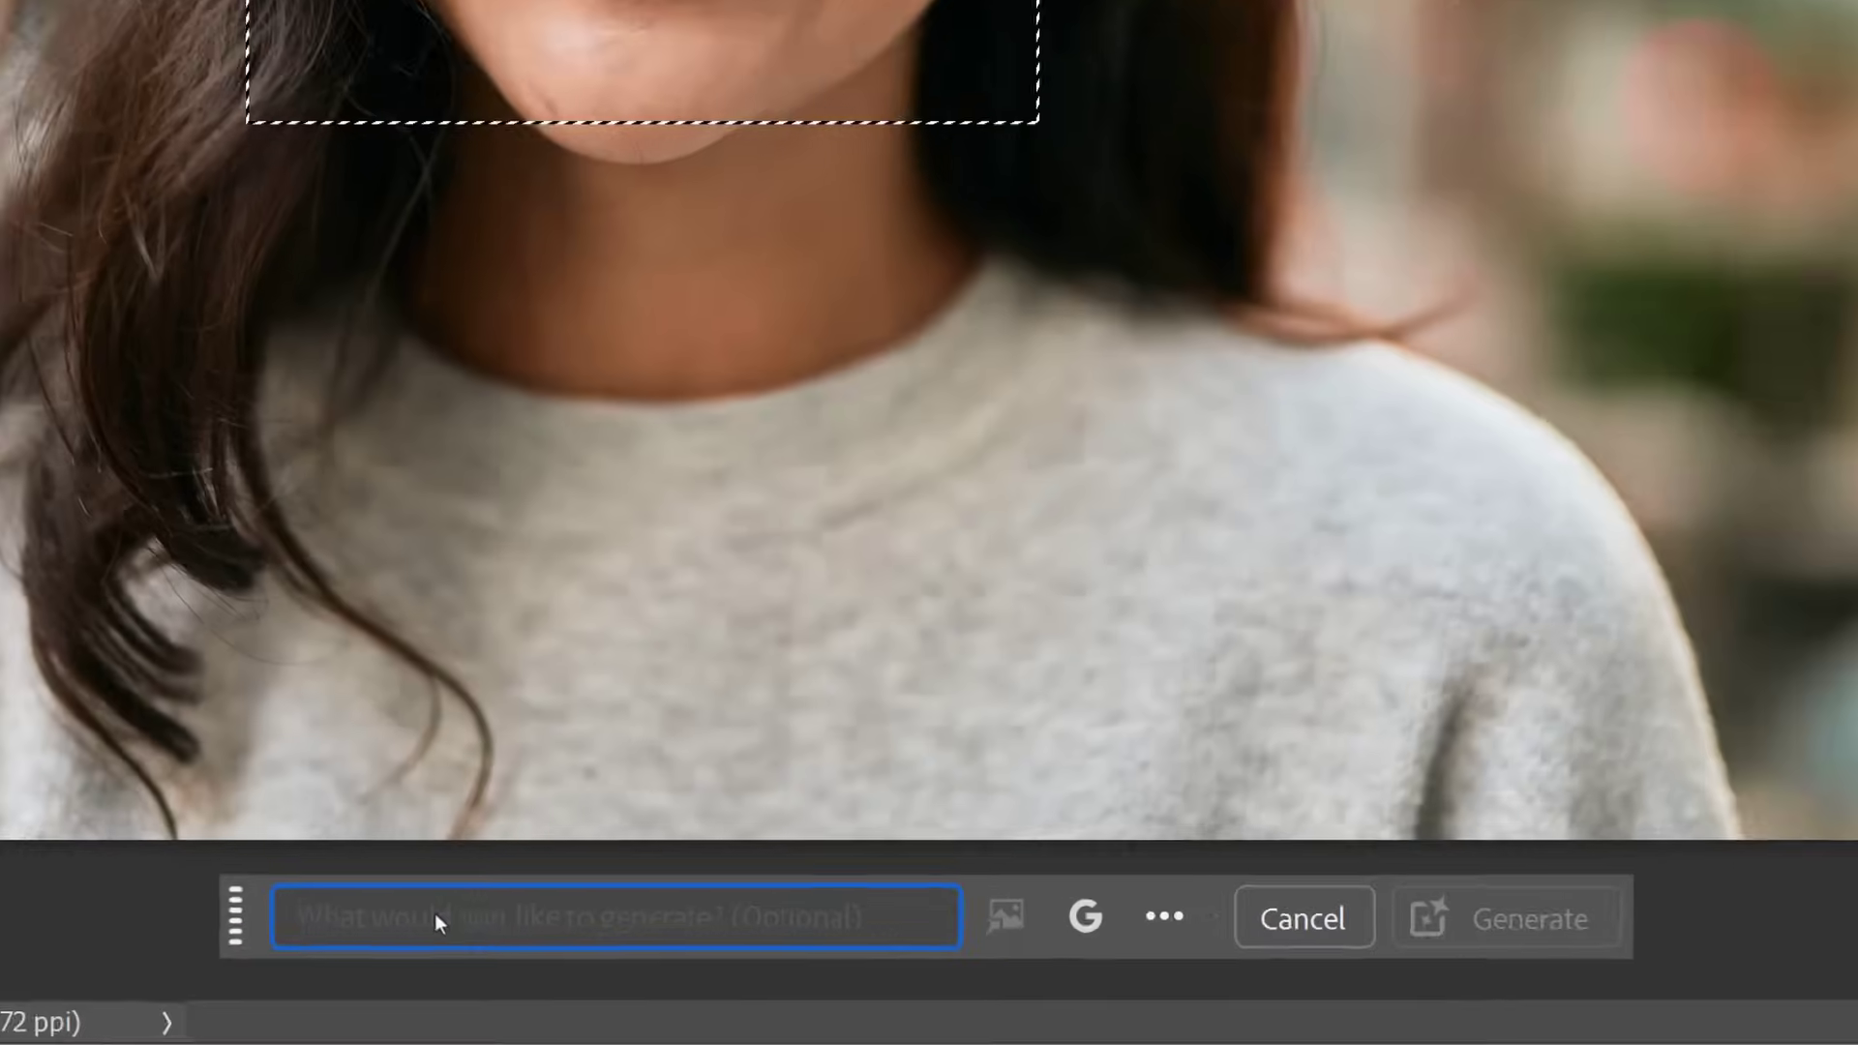
{"action": "type", "text": "remove braces"}
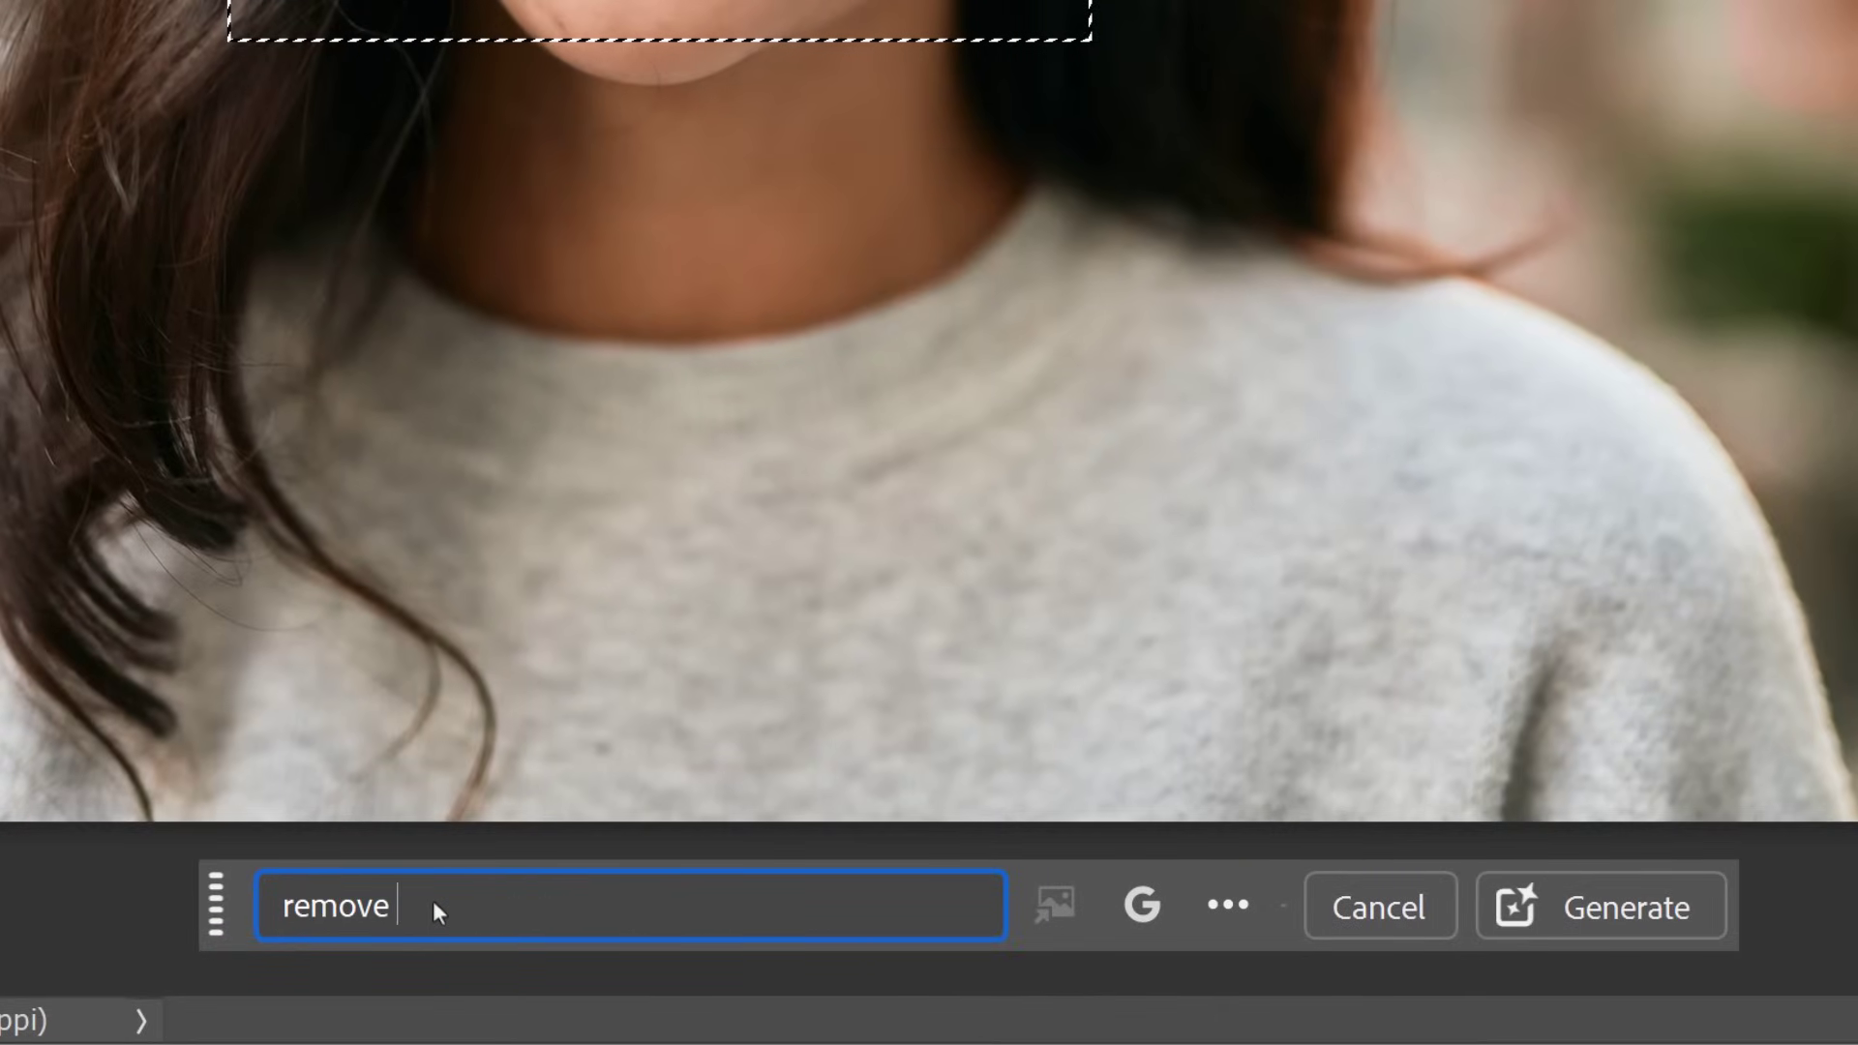
{"action": "key", "text": "Return"}
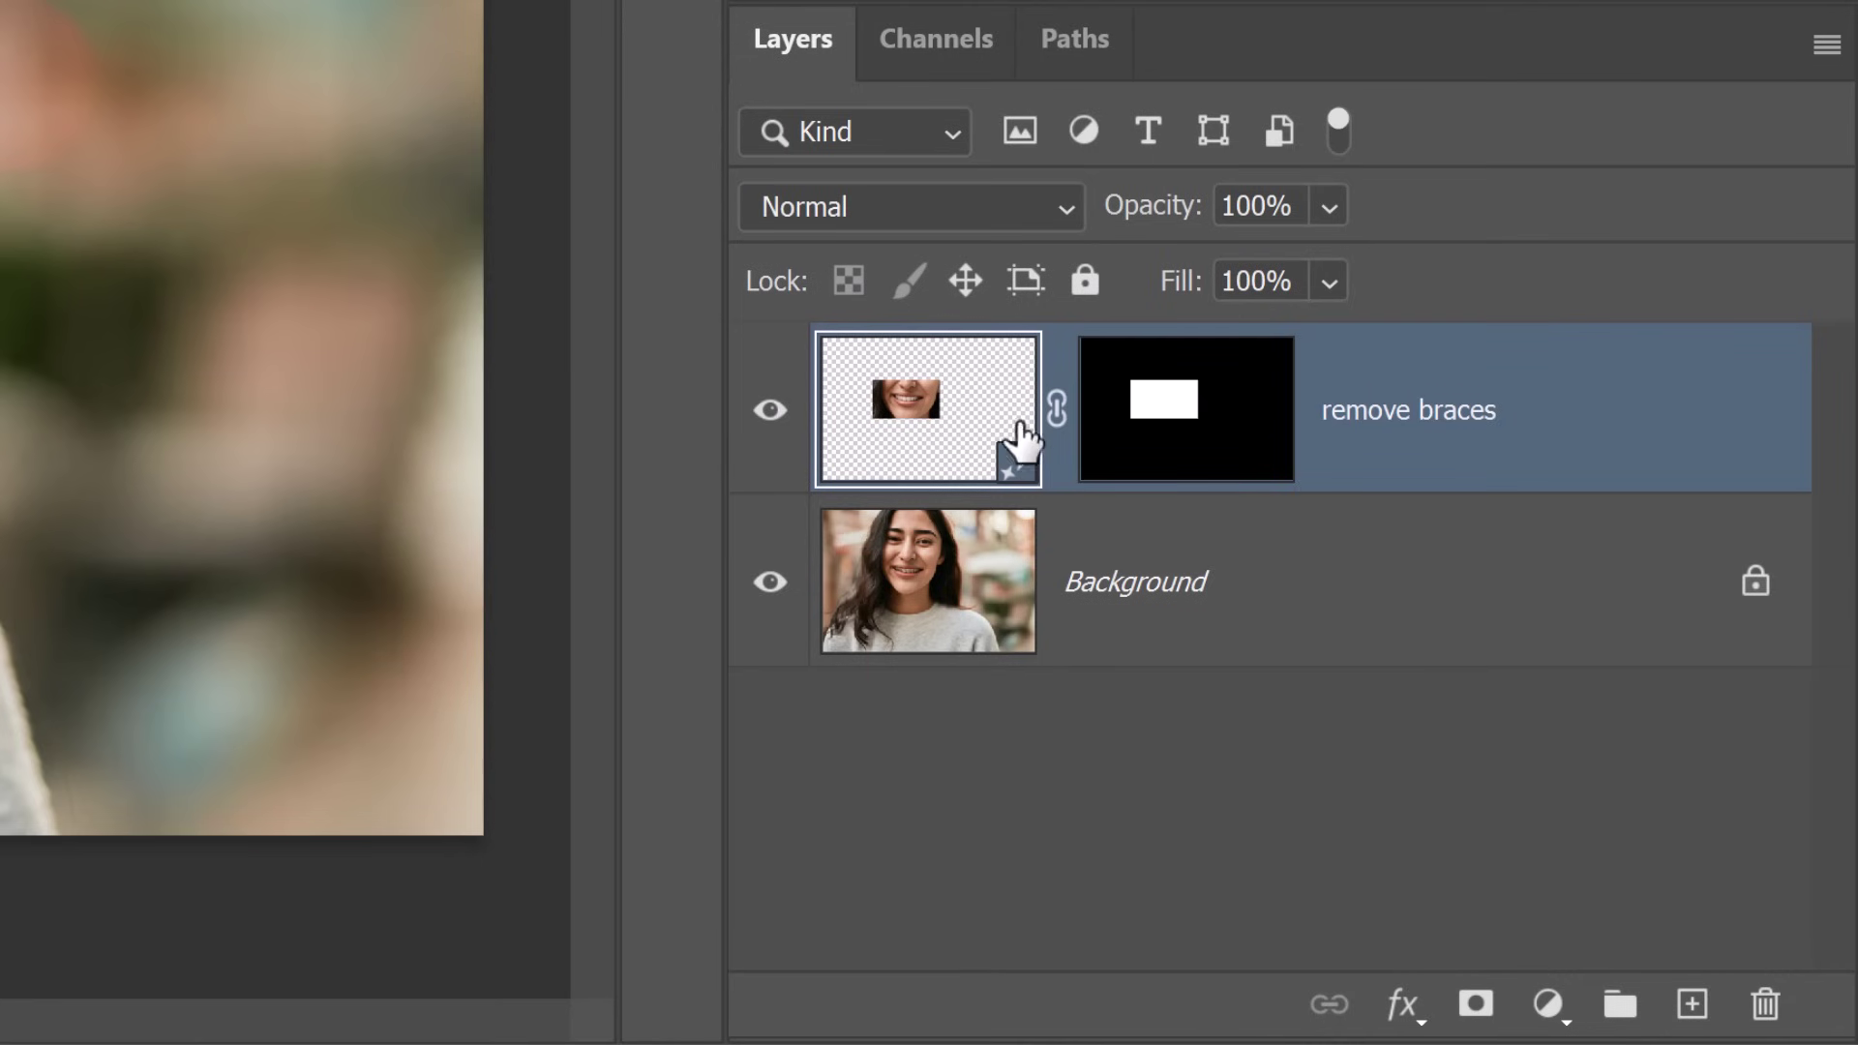
Step: Fill the remove braces layer's mask with black so the braces reappear
{"action": "left_click", "coordinate": [1117, 432]}
{"action": "key", "text": "alt+BackSpace"}
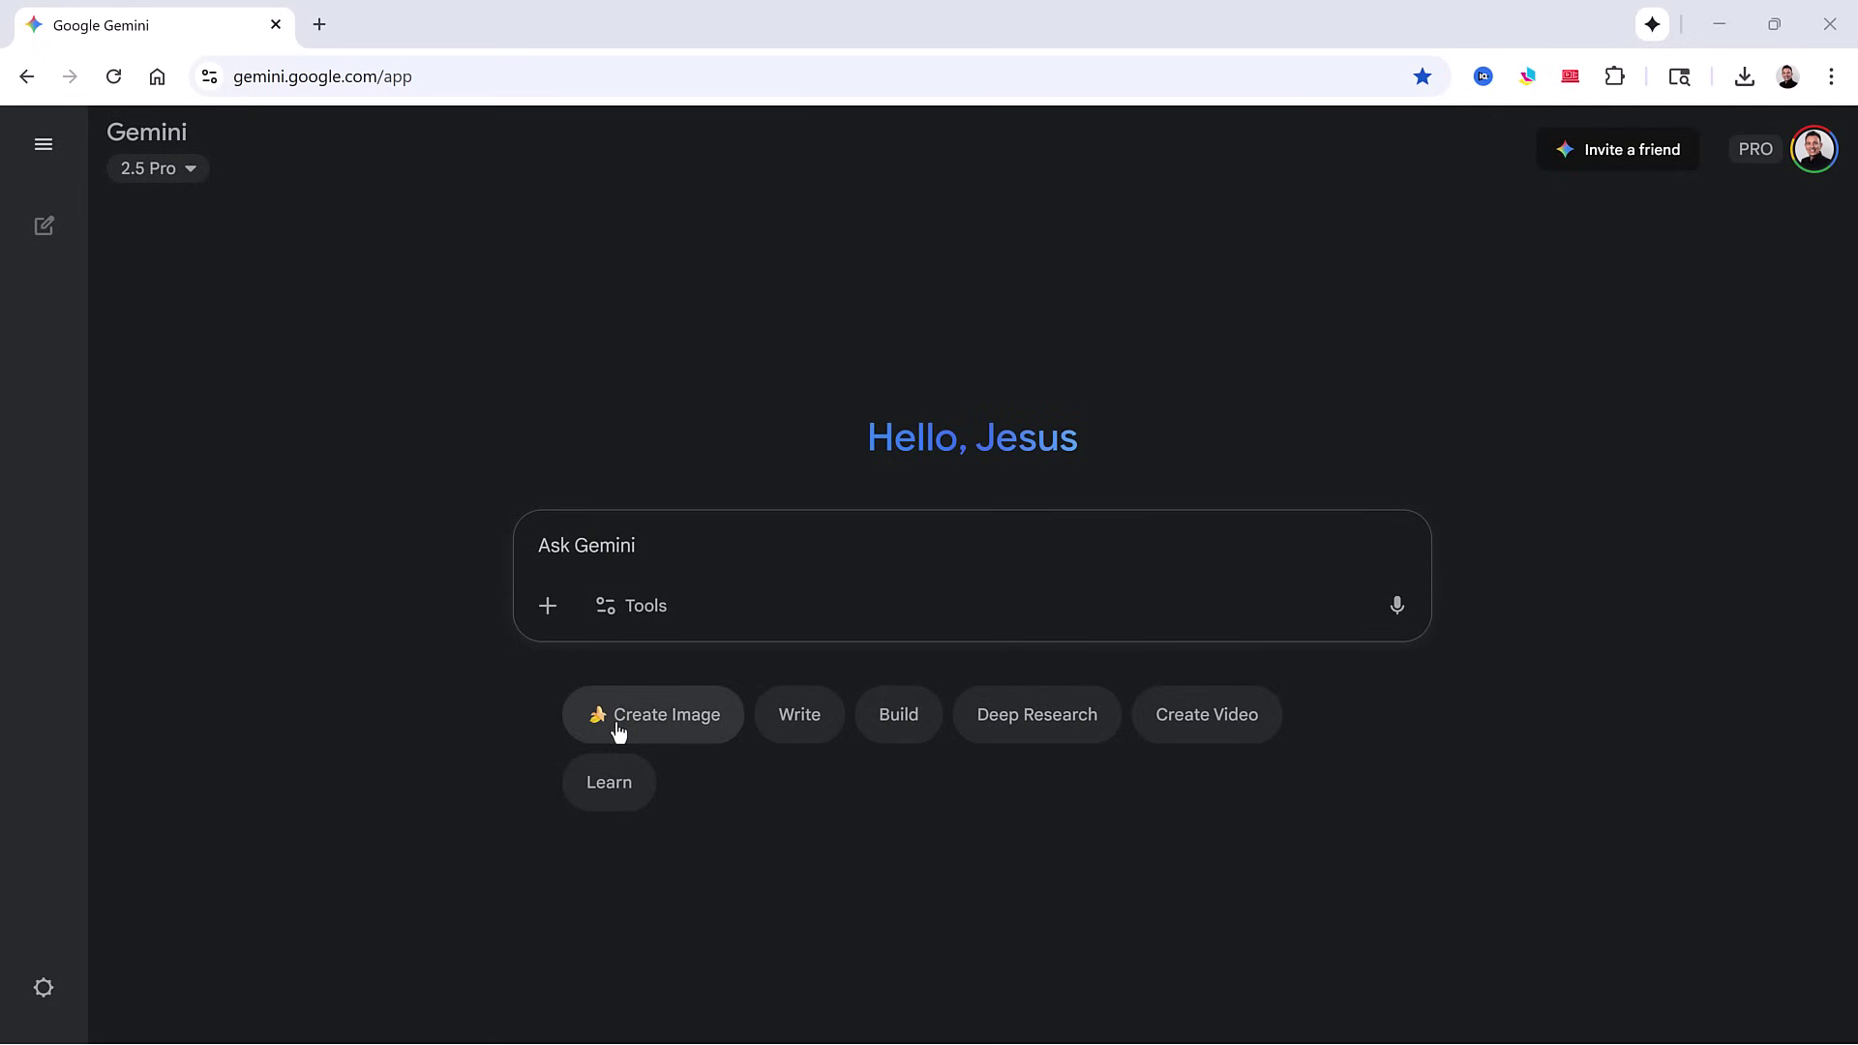
Step: In Gemini image mode, upload the neon-lit portrait and prompt 'Change her facial expression to a surprised look'
{"action": "left_click", "coordinate": [618, 728]}
{"action": "left_click", "coordinate": [546, 607]}
{"action": "left_click", "coordinate": [569, 442]}
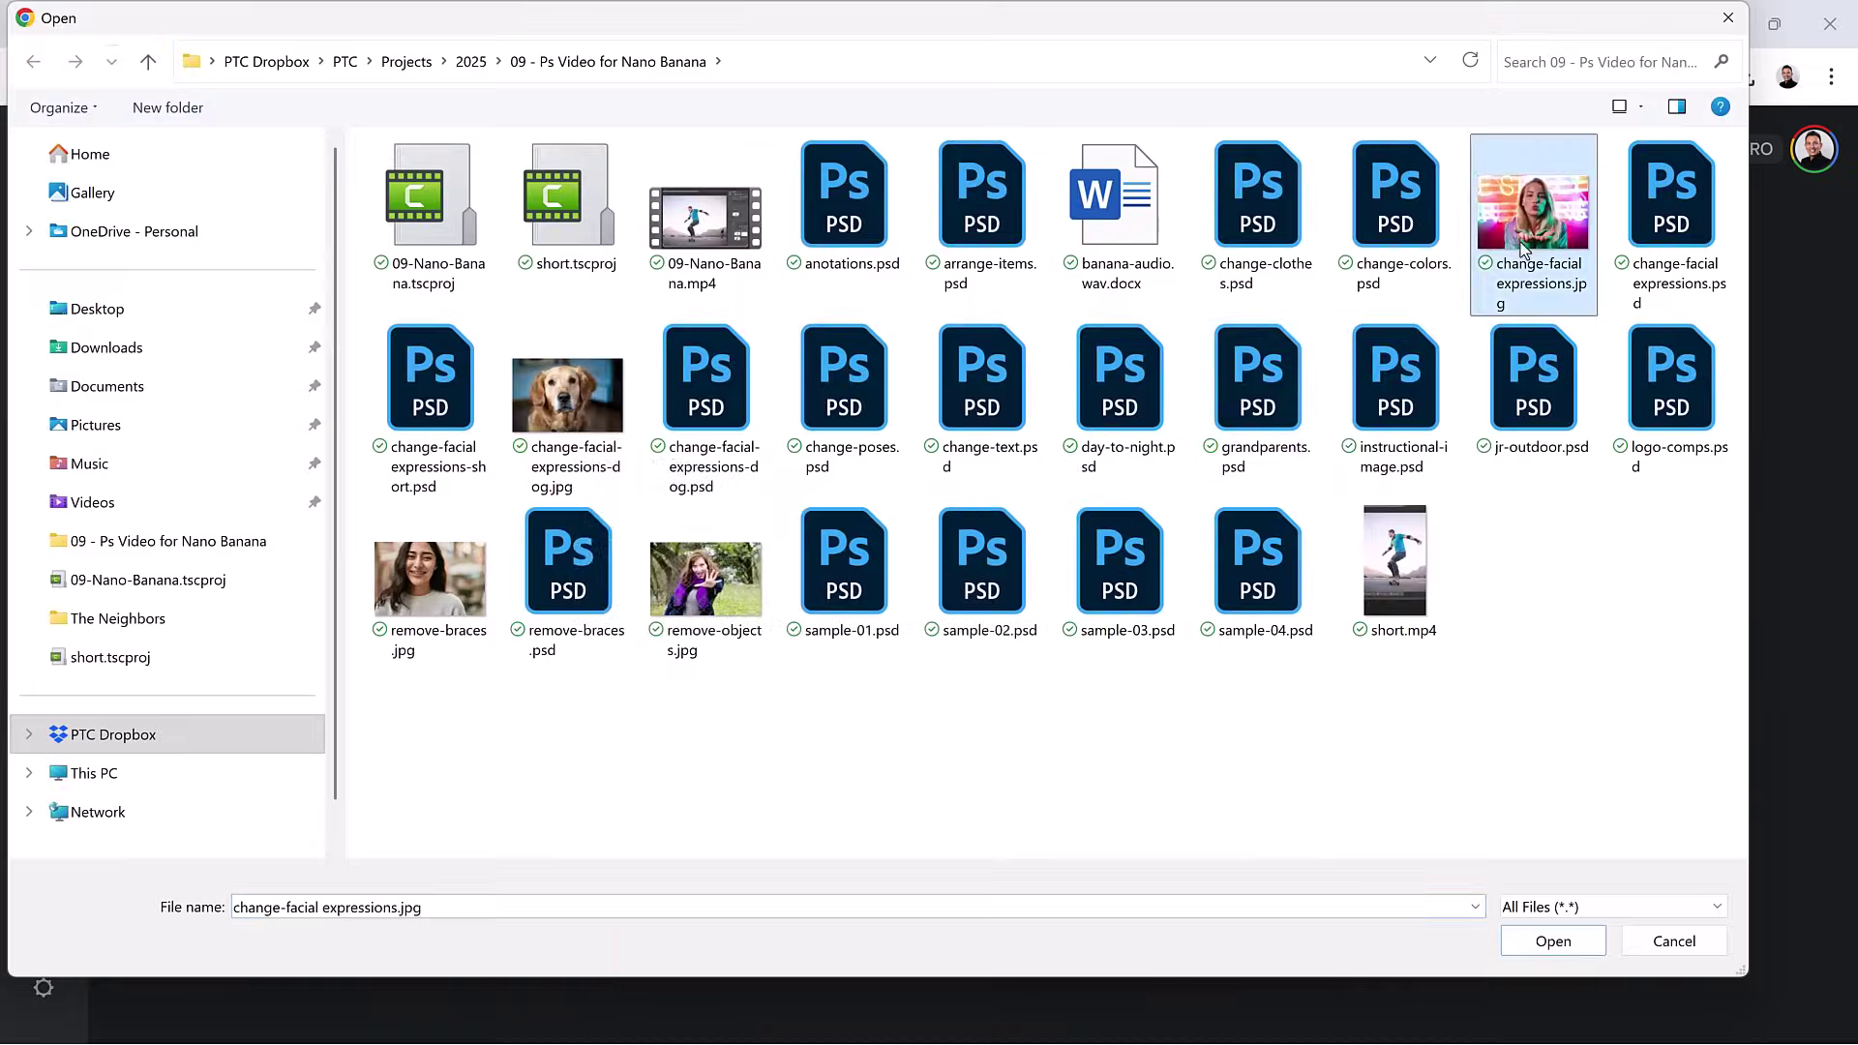
{"action": "double_click", "coordinate": [1519, 242]}
{"action": "type", "text": "Change her facial expres"}
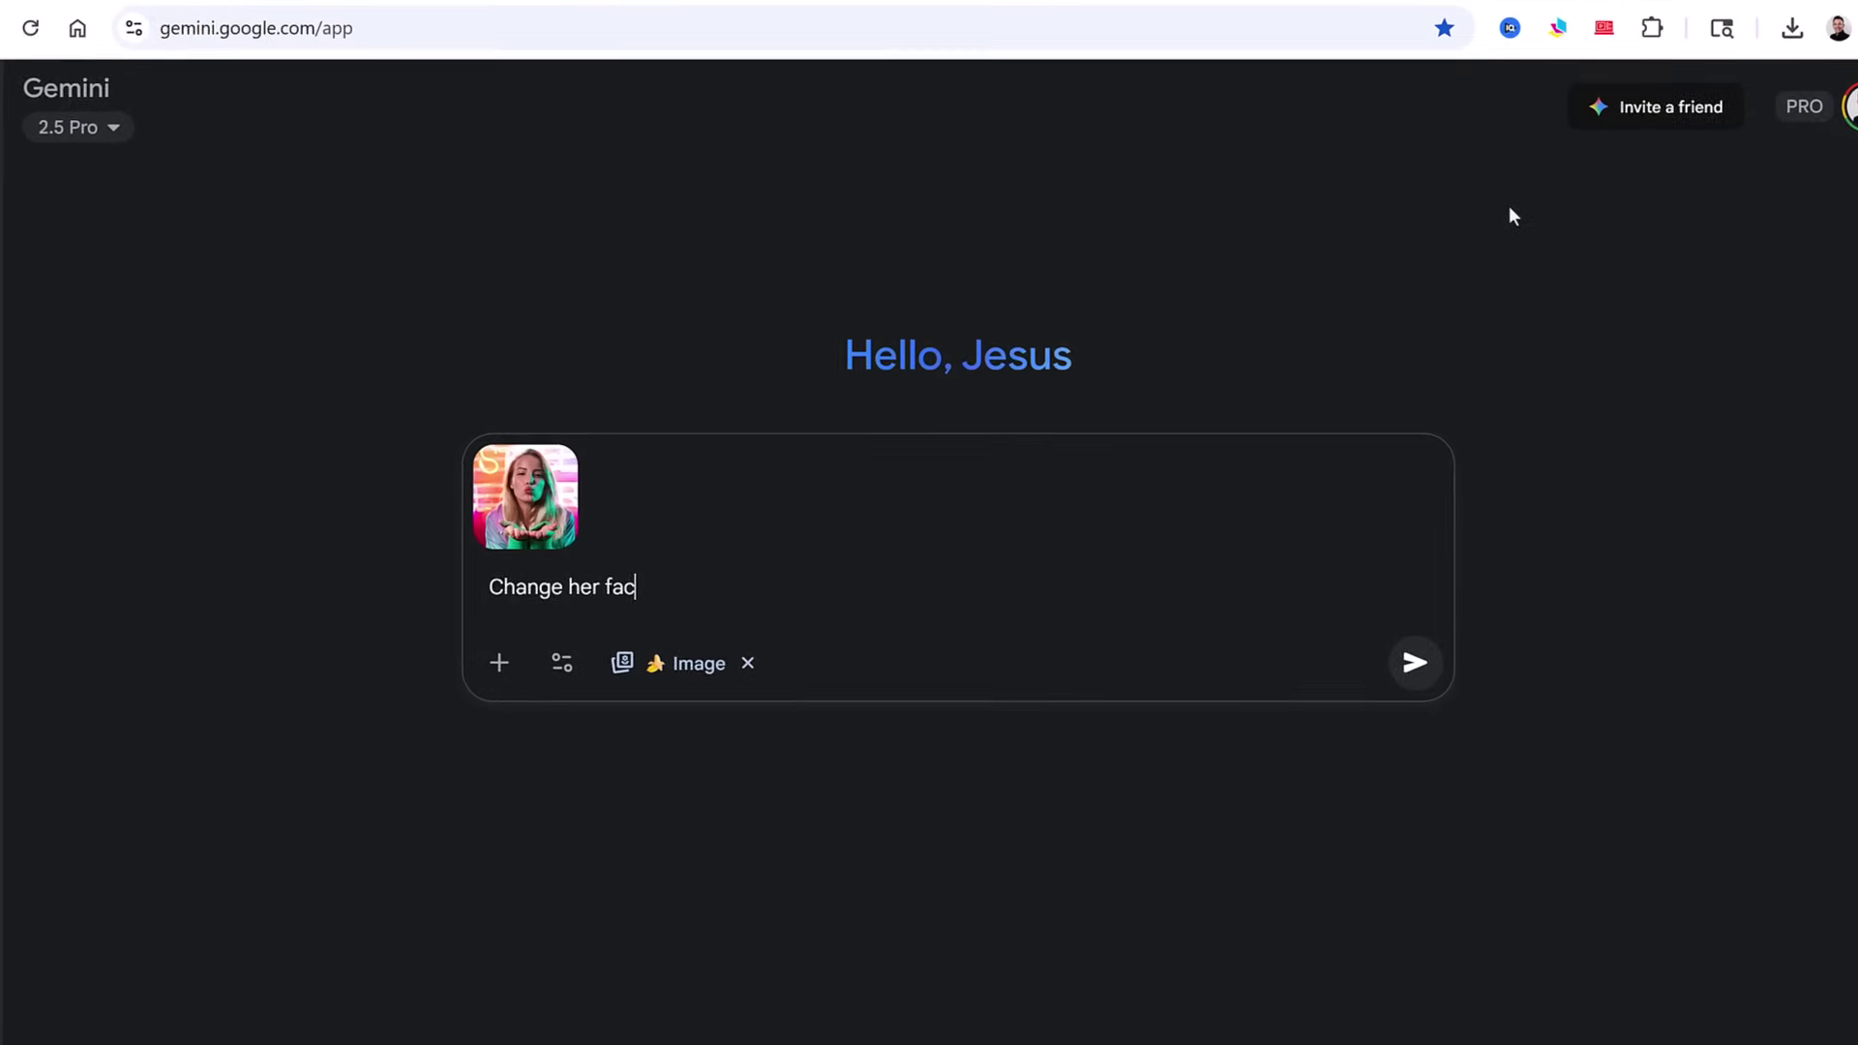
{"action": "type", "text": "sion to a surprised look"}
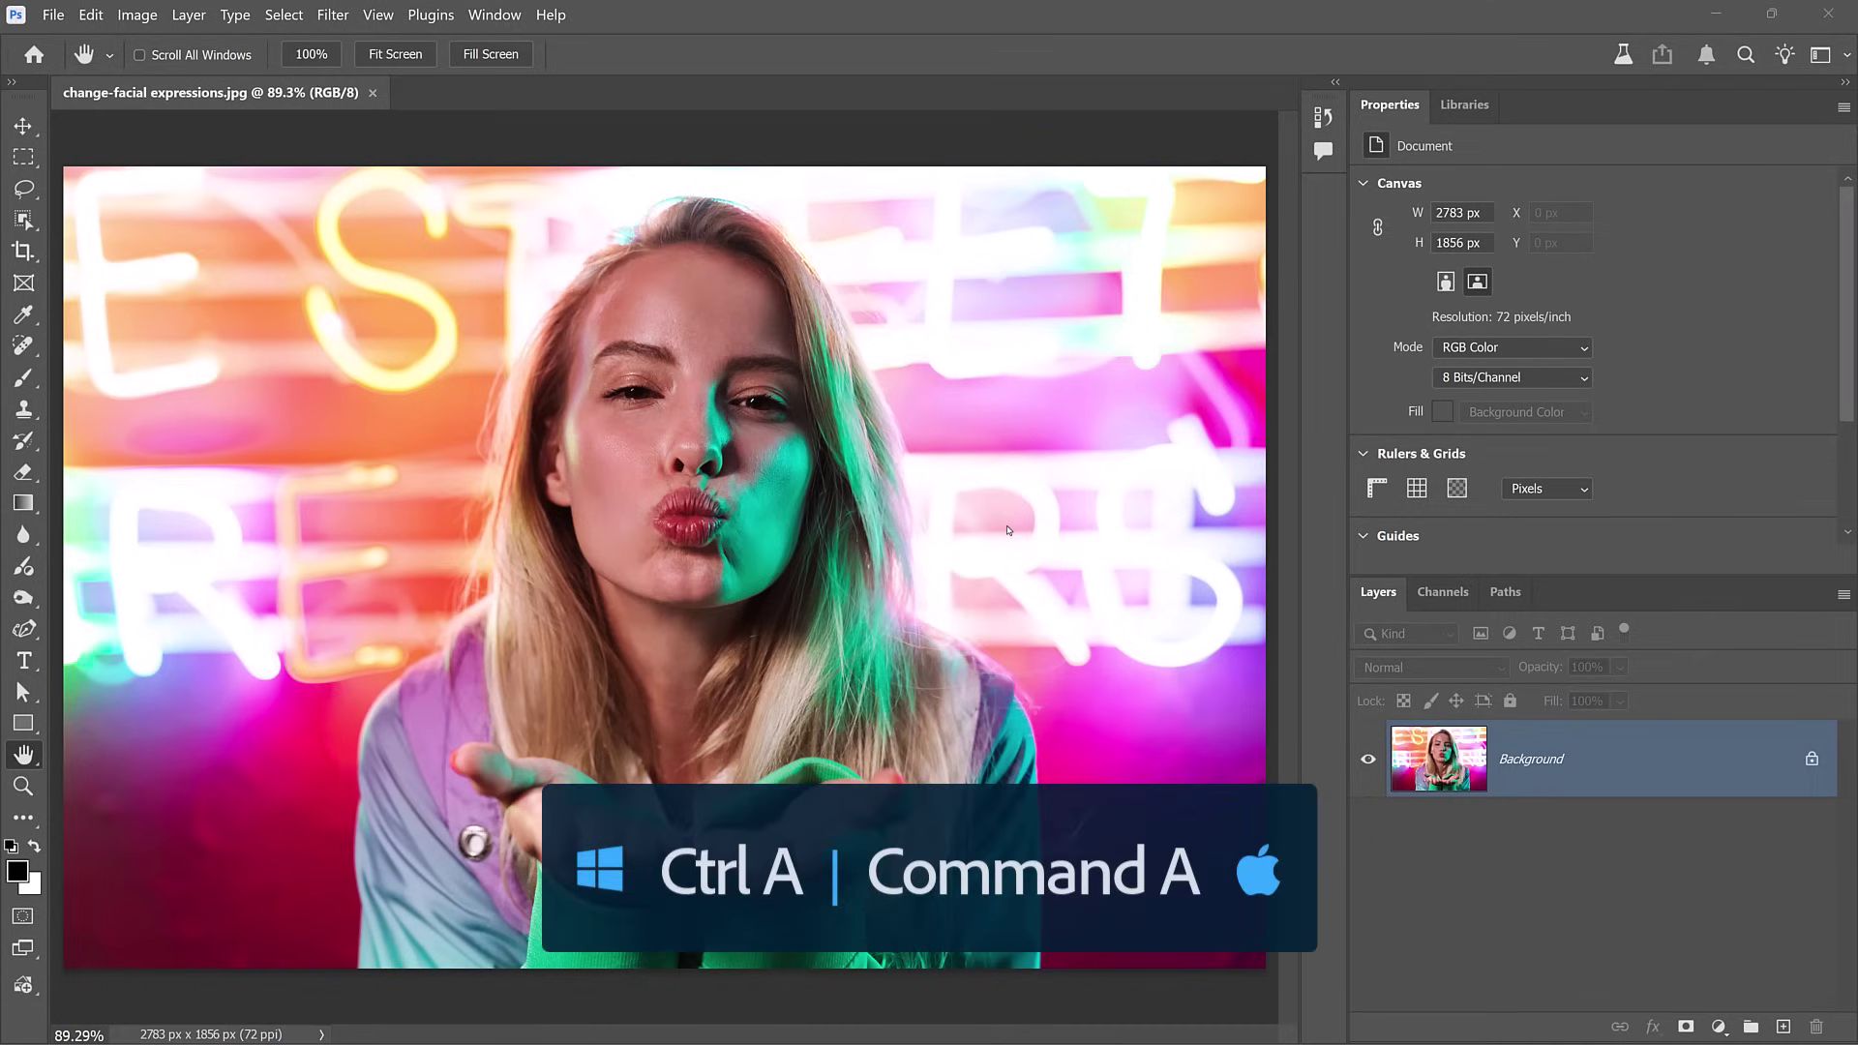
Step: Select all of the neon-lit change-facial expressions.jpg canvas with Ctrl+A
{"action": "key", "text": "ctrl+a"}
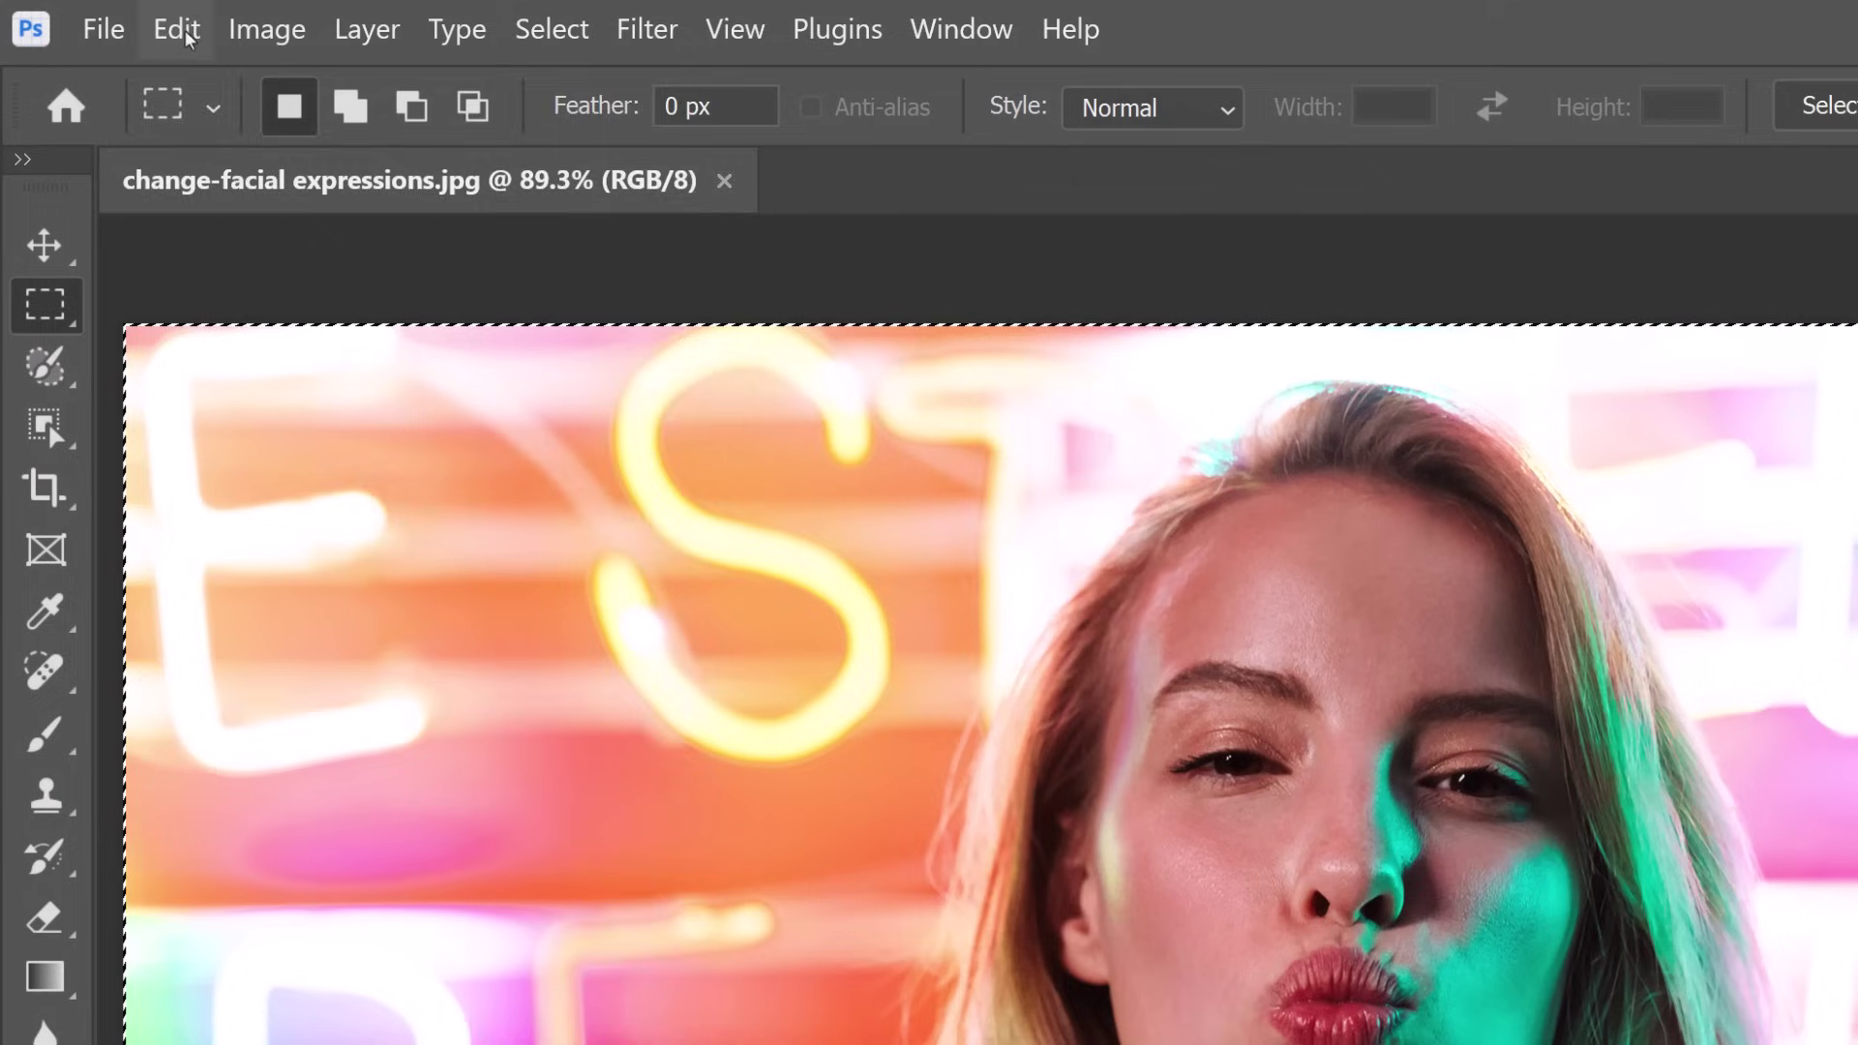
Step: Run Edit > Generative Fill on the whole canvas with the pasted surprised-expression prompt
{"action": "left_click", "coordinate": [91, 14]}
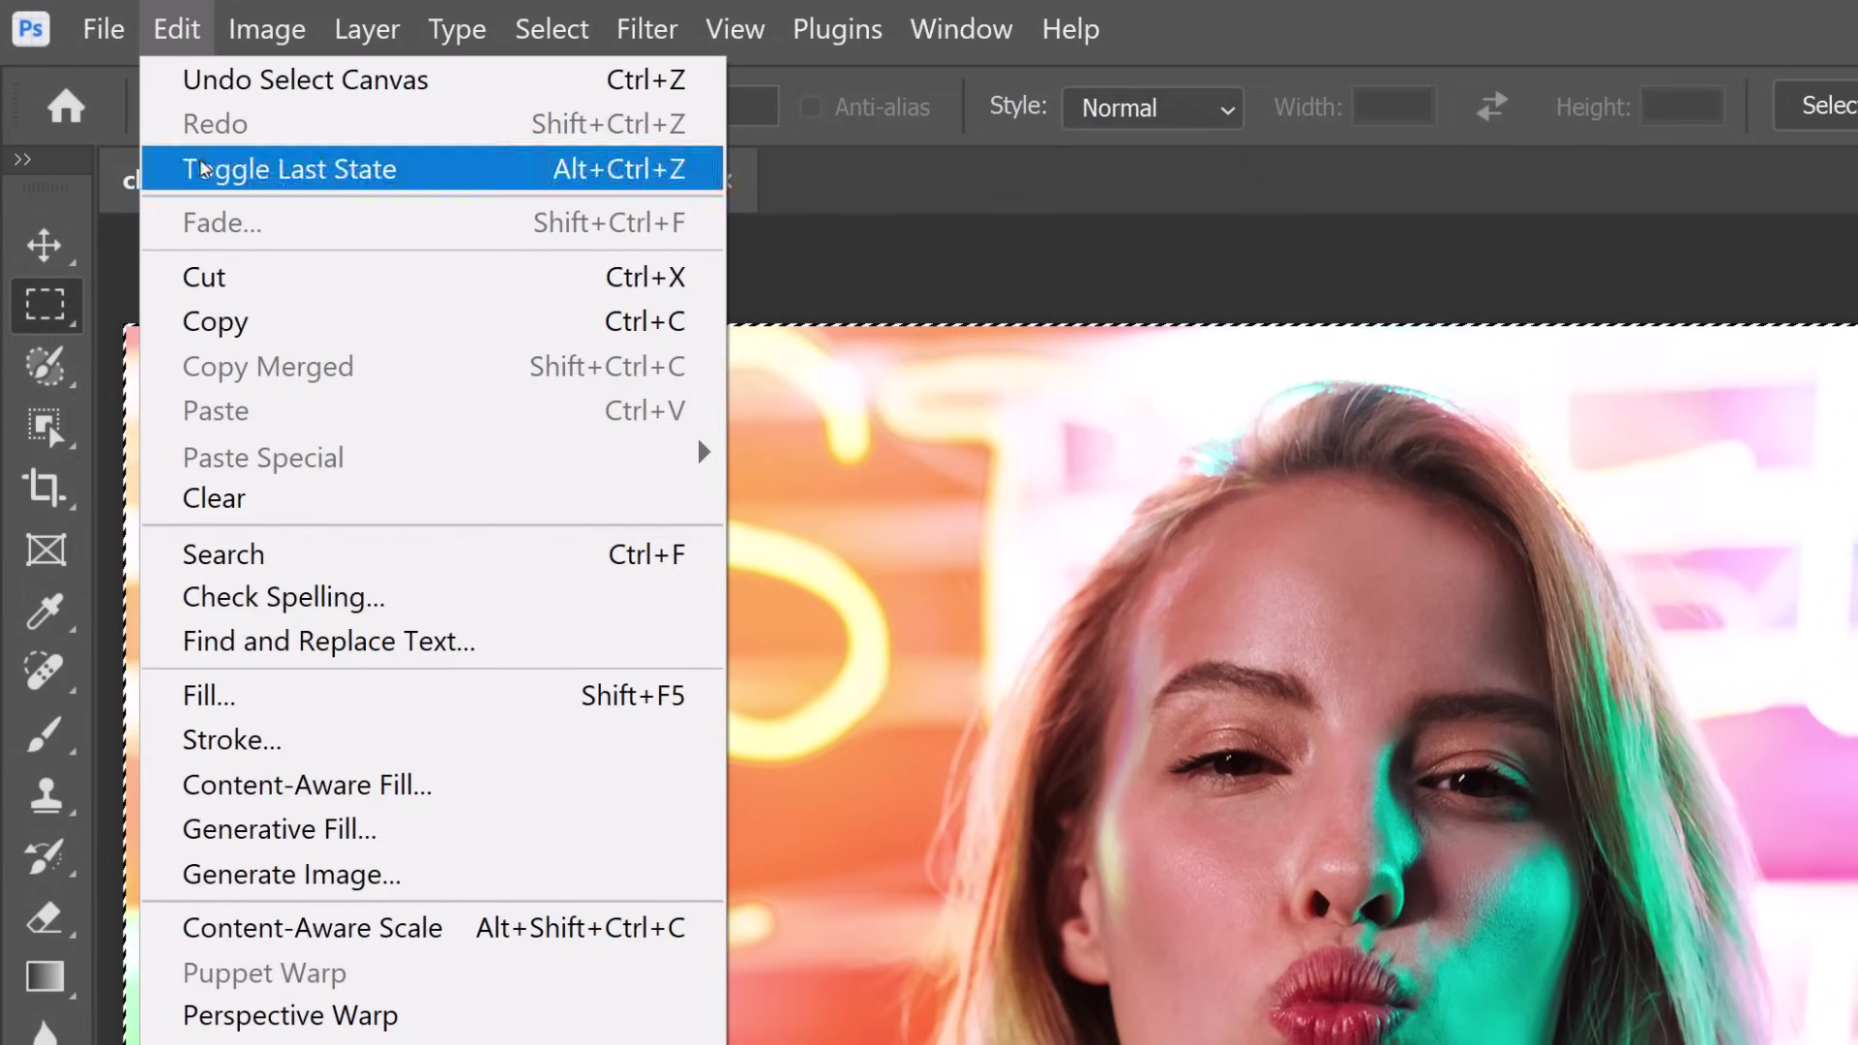
{"action": "left_click", "coordinate": [459, 849]}
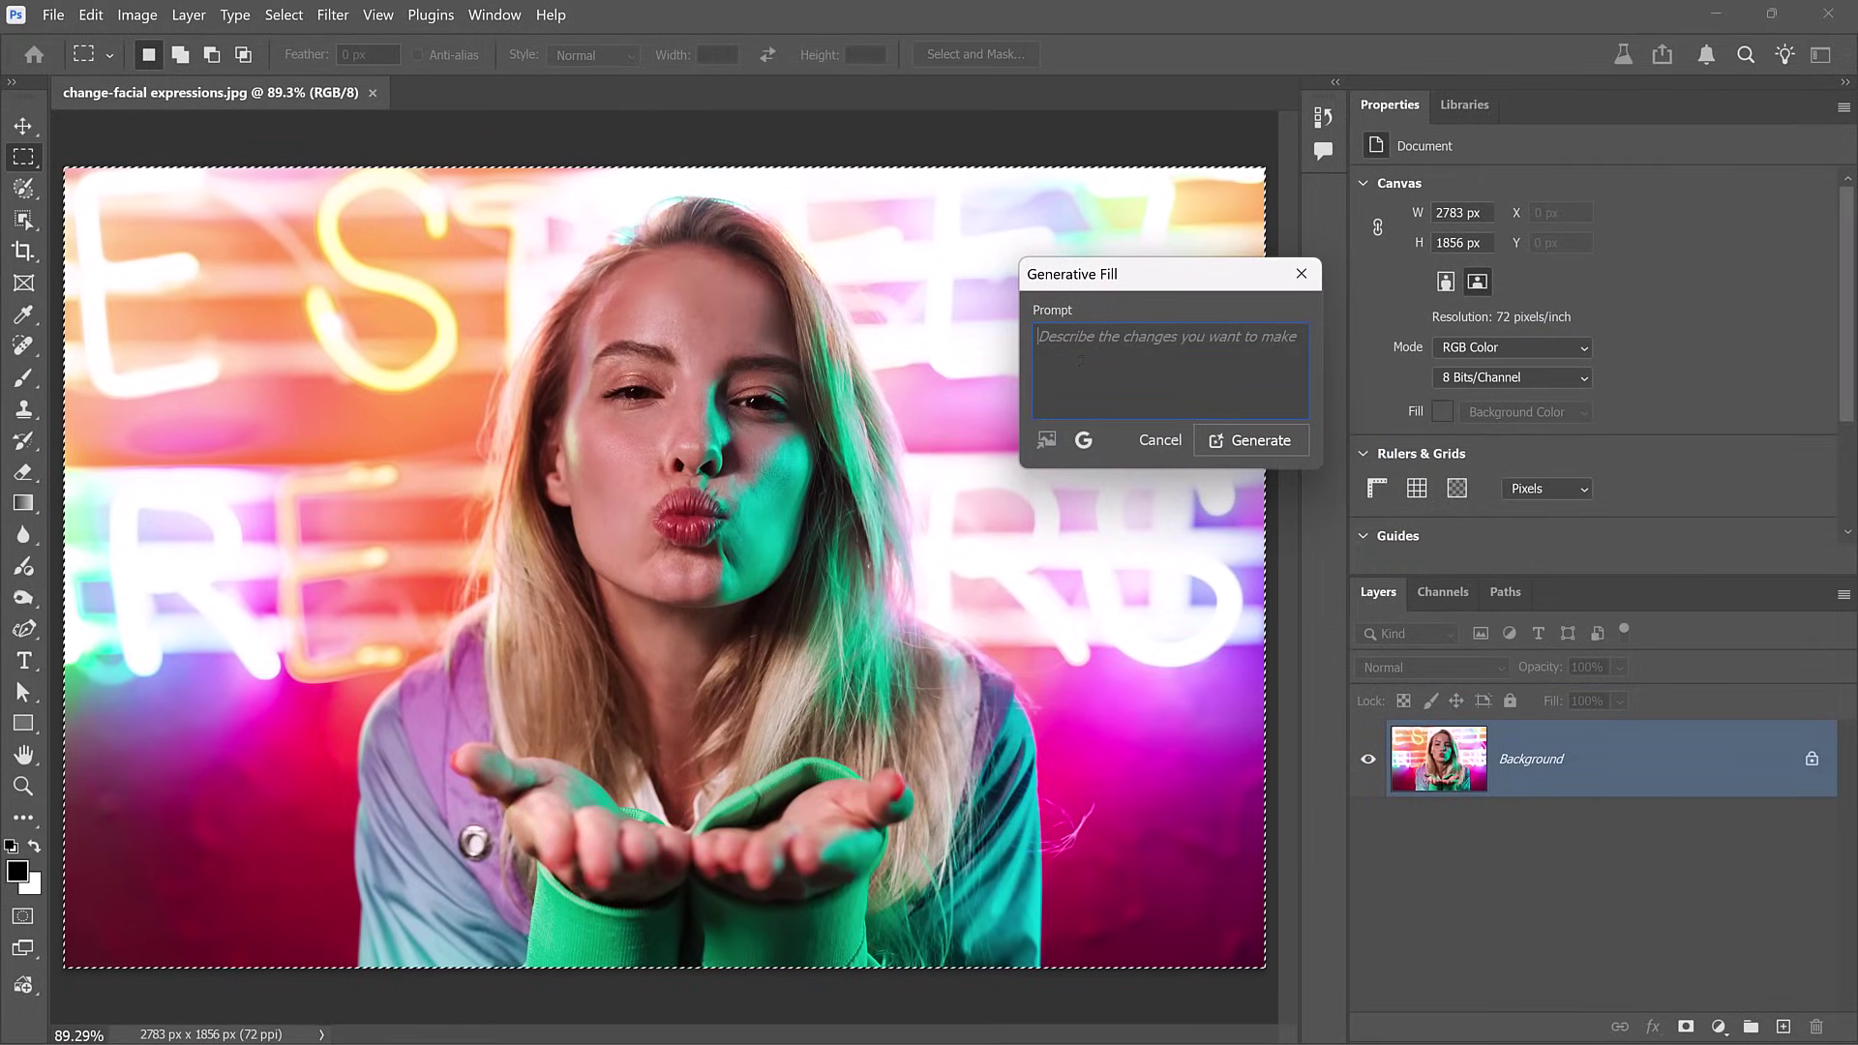
{"action": "key", "text": "ctrl+v"}
{"action": "key", "text": "ctrl+a"}
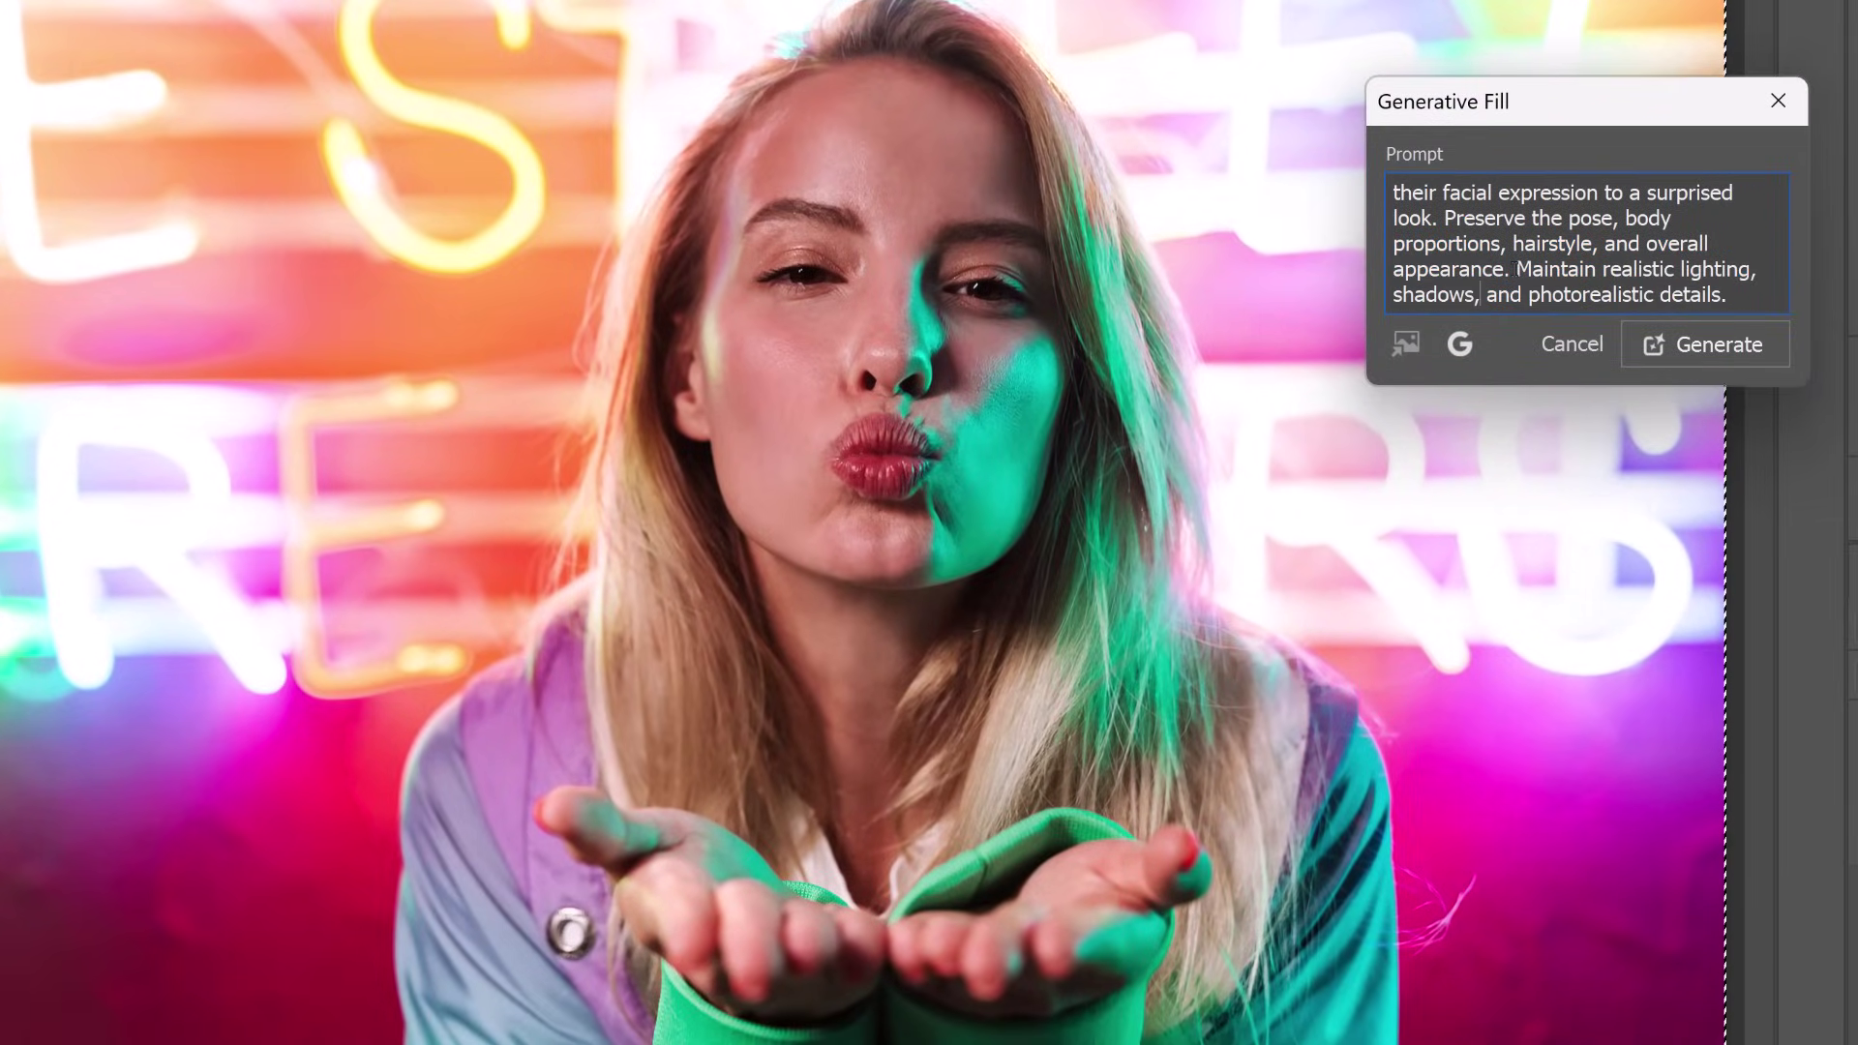
{"action": "scroll", "coordinate": [1538, 269], "scroll_direction": "up", "scroll_amount": 2}
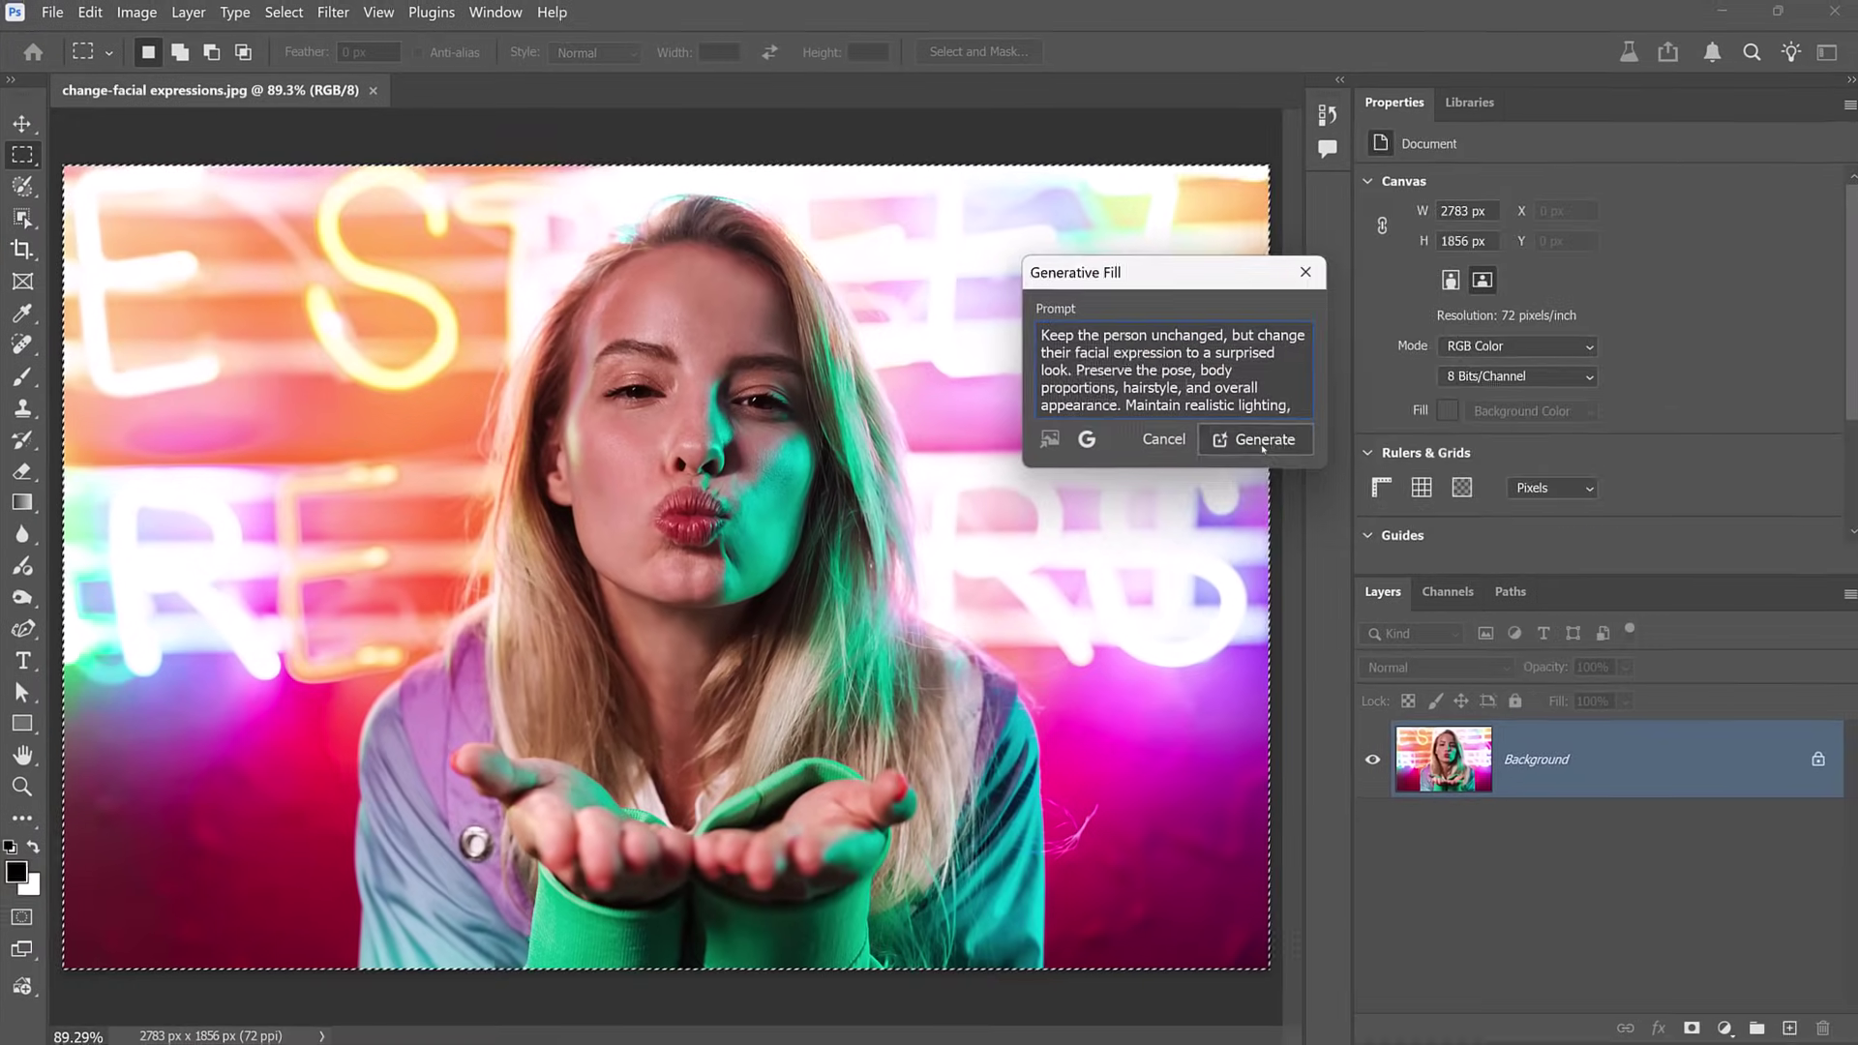
{"action": "left_click", "coordinate": [1705, 344]}
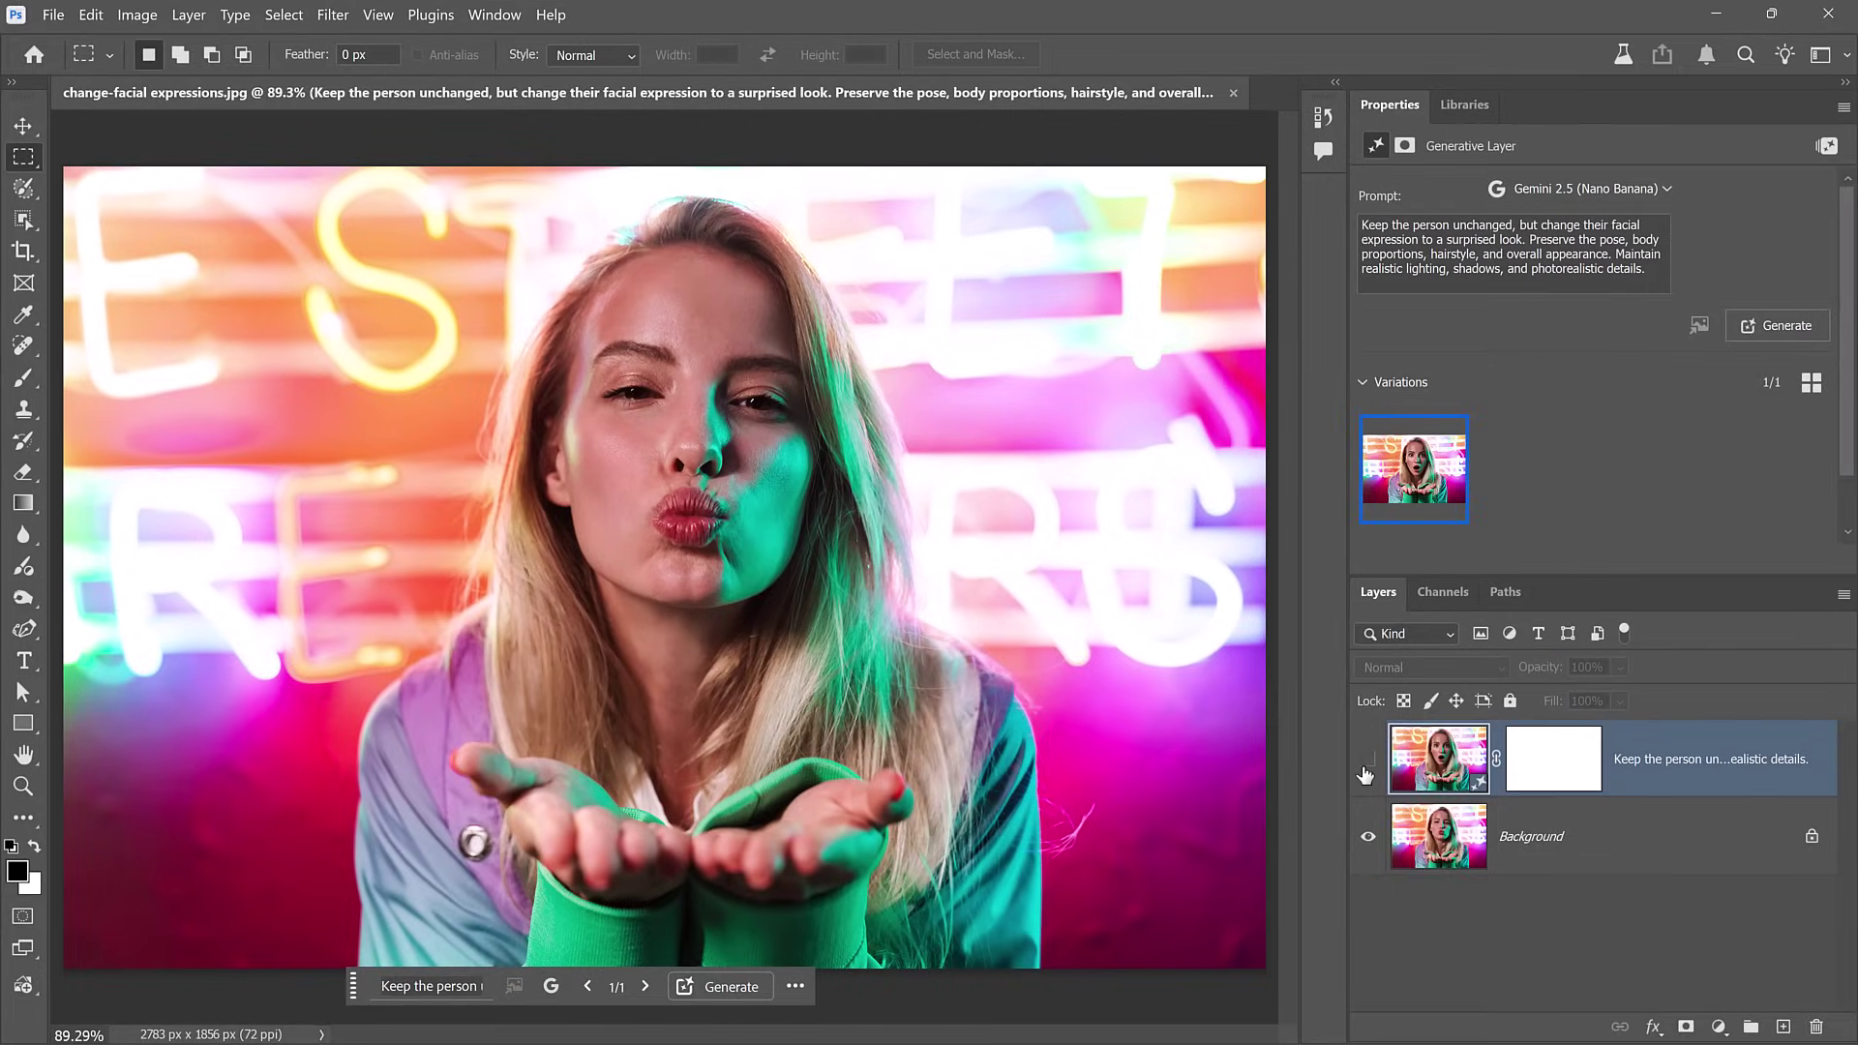
{"action": "left_click", "coordinate": [1366, 761]}
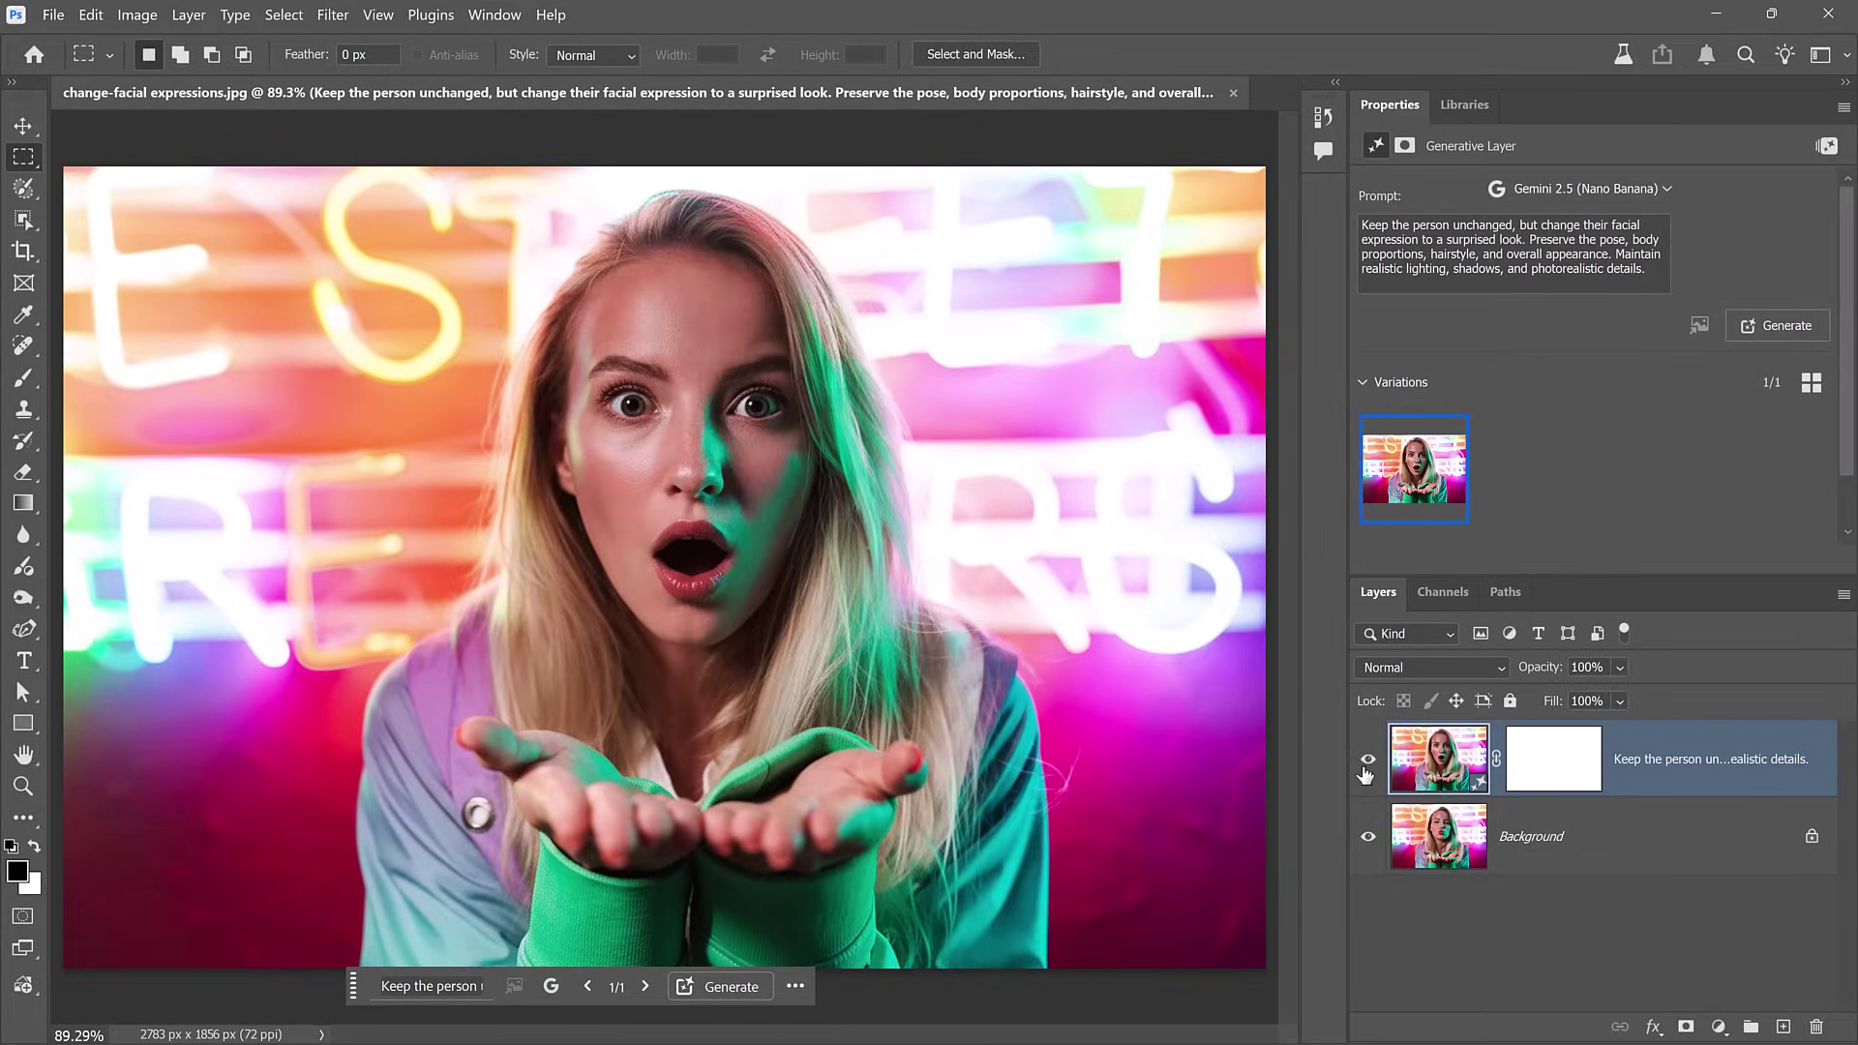
{"action": "left_click", "coordinate": [1366, 764]}
{"action": "left_click", "coordinate": [1366, 765]}
{"action": "left_click", "coordinate": [1366, 764]}
{"action": "left_click", "coordinate": [1367, 764]}
{"action": "left_click", "coordinate": [1366, 765]}
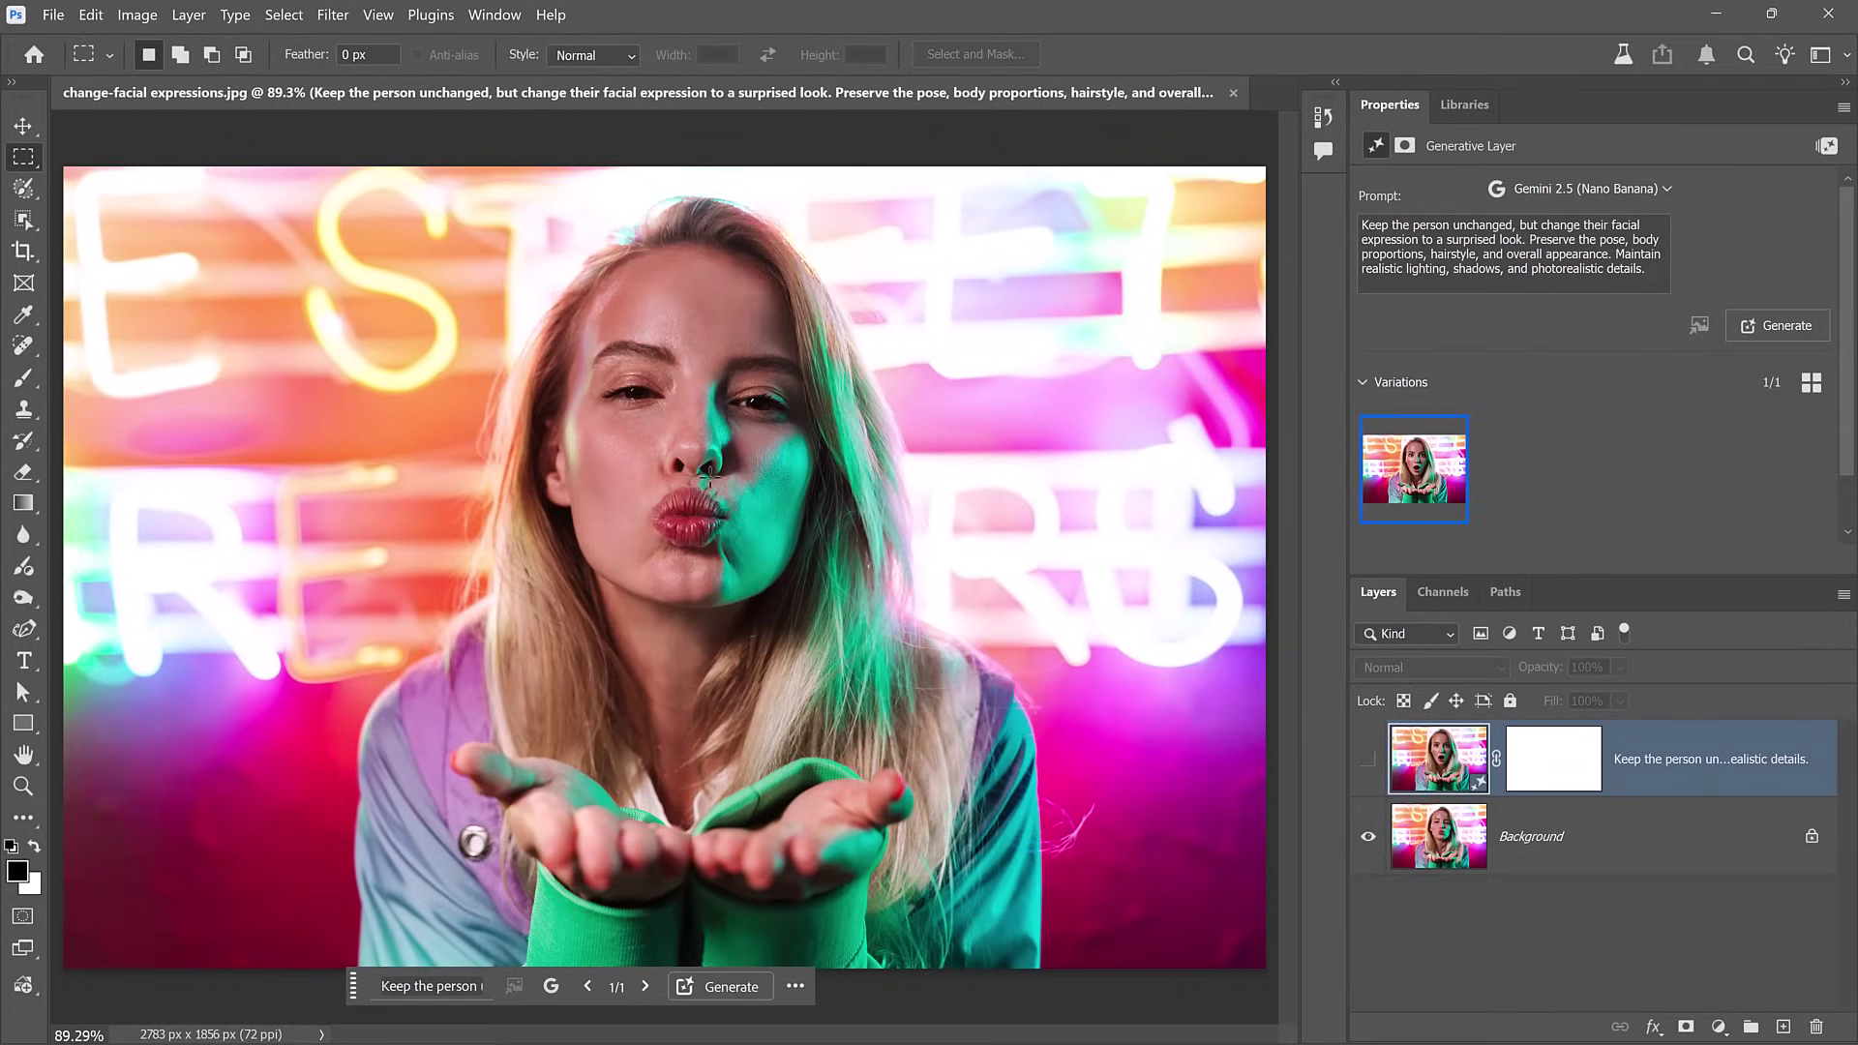
{"action": "left_click", "coordinate": [1364, 762]}
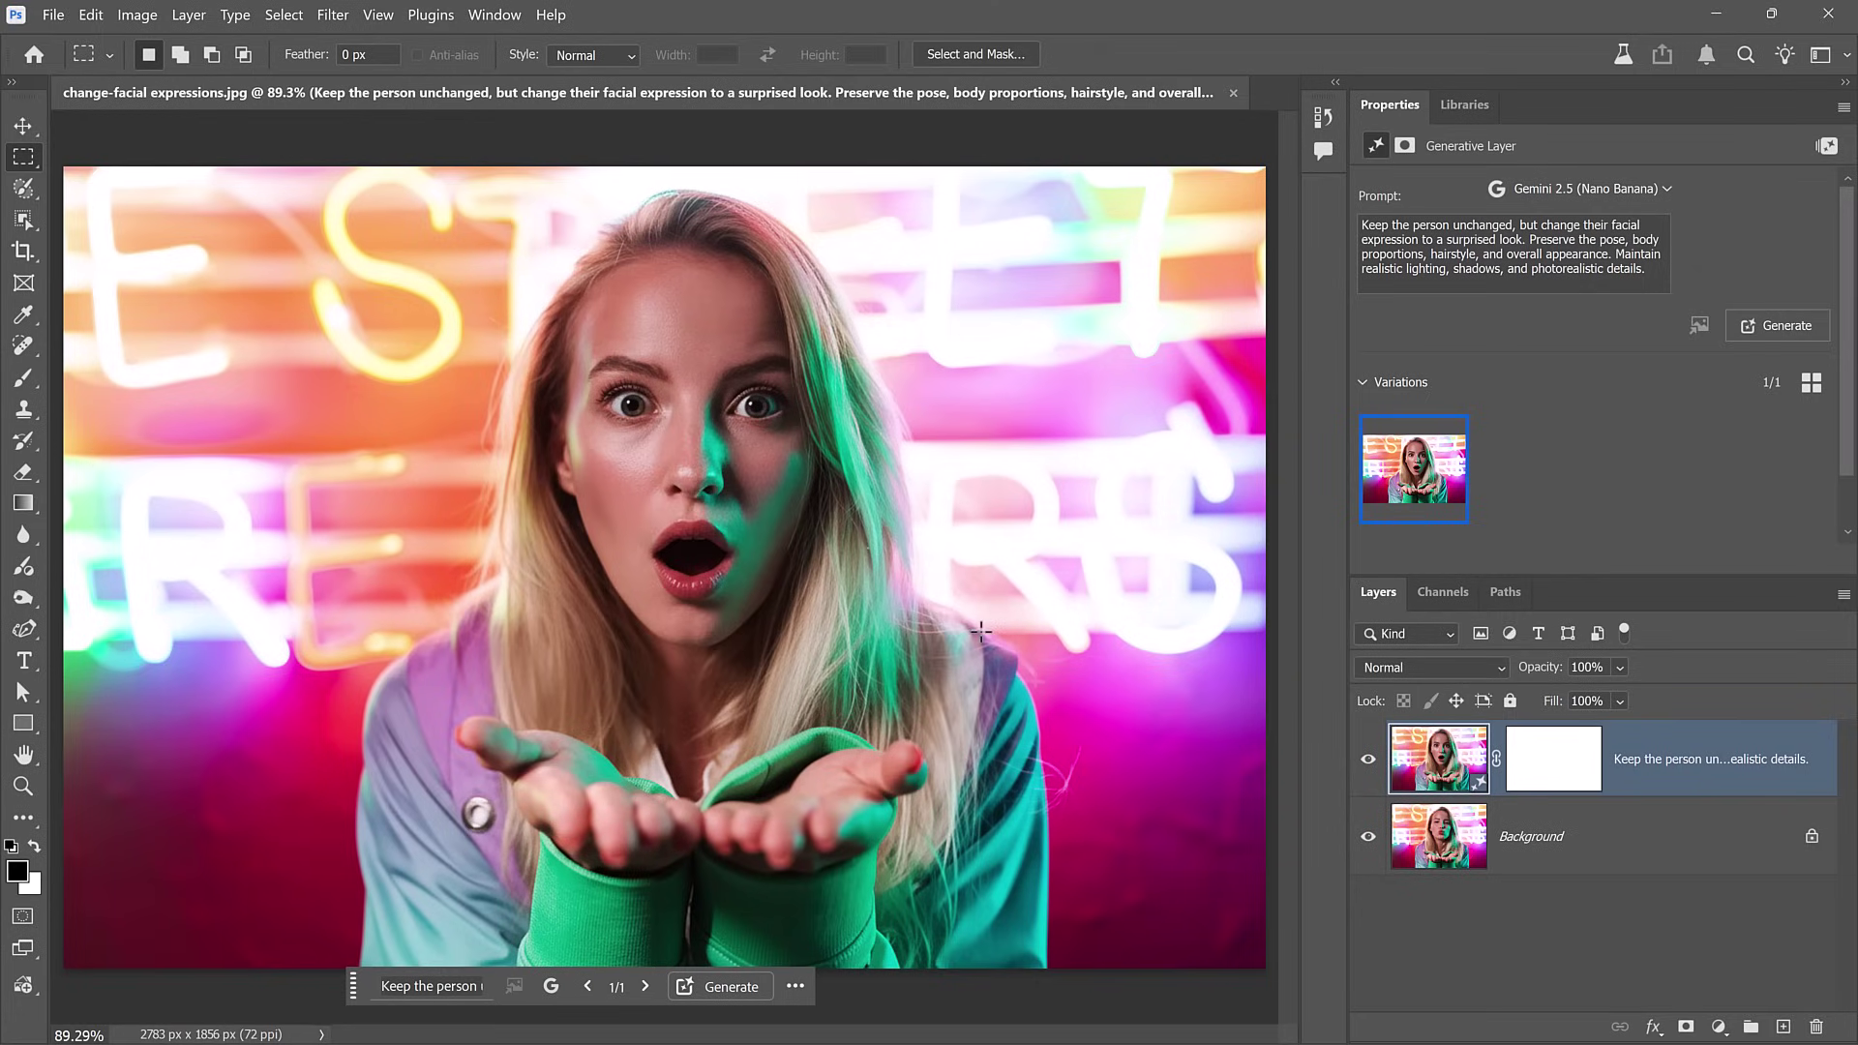
Step: Invert the generative layer's mask and brush the surprised eyes, brows and mouth back in
{"action": "left_click", "coordinate": [1558, 779]}
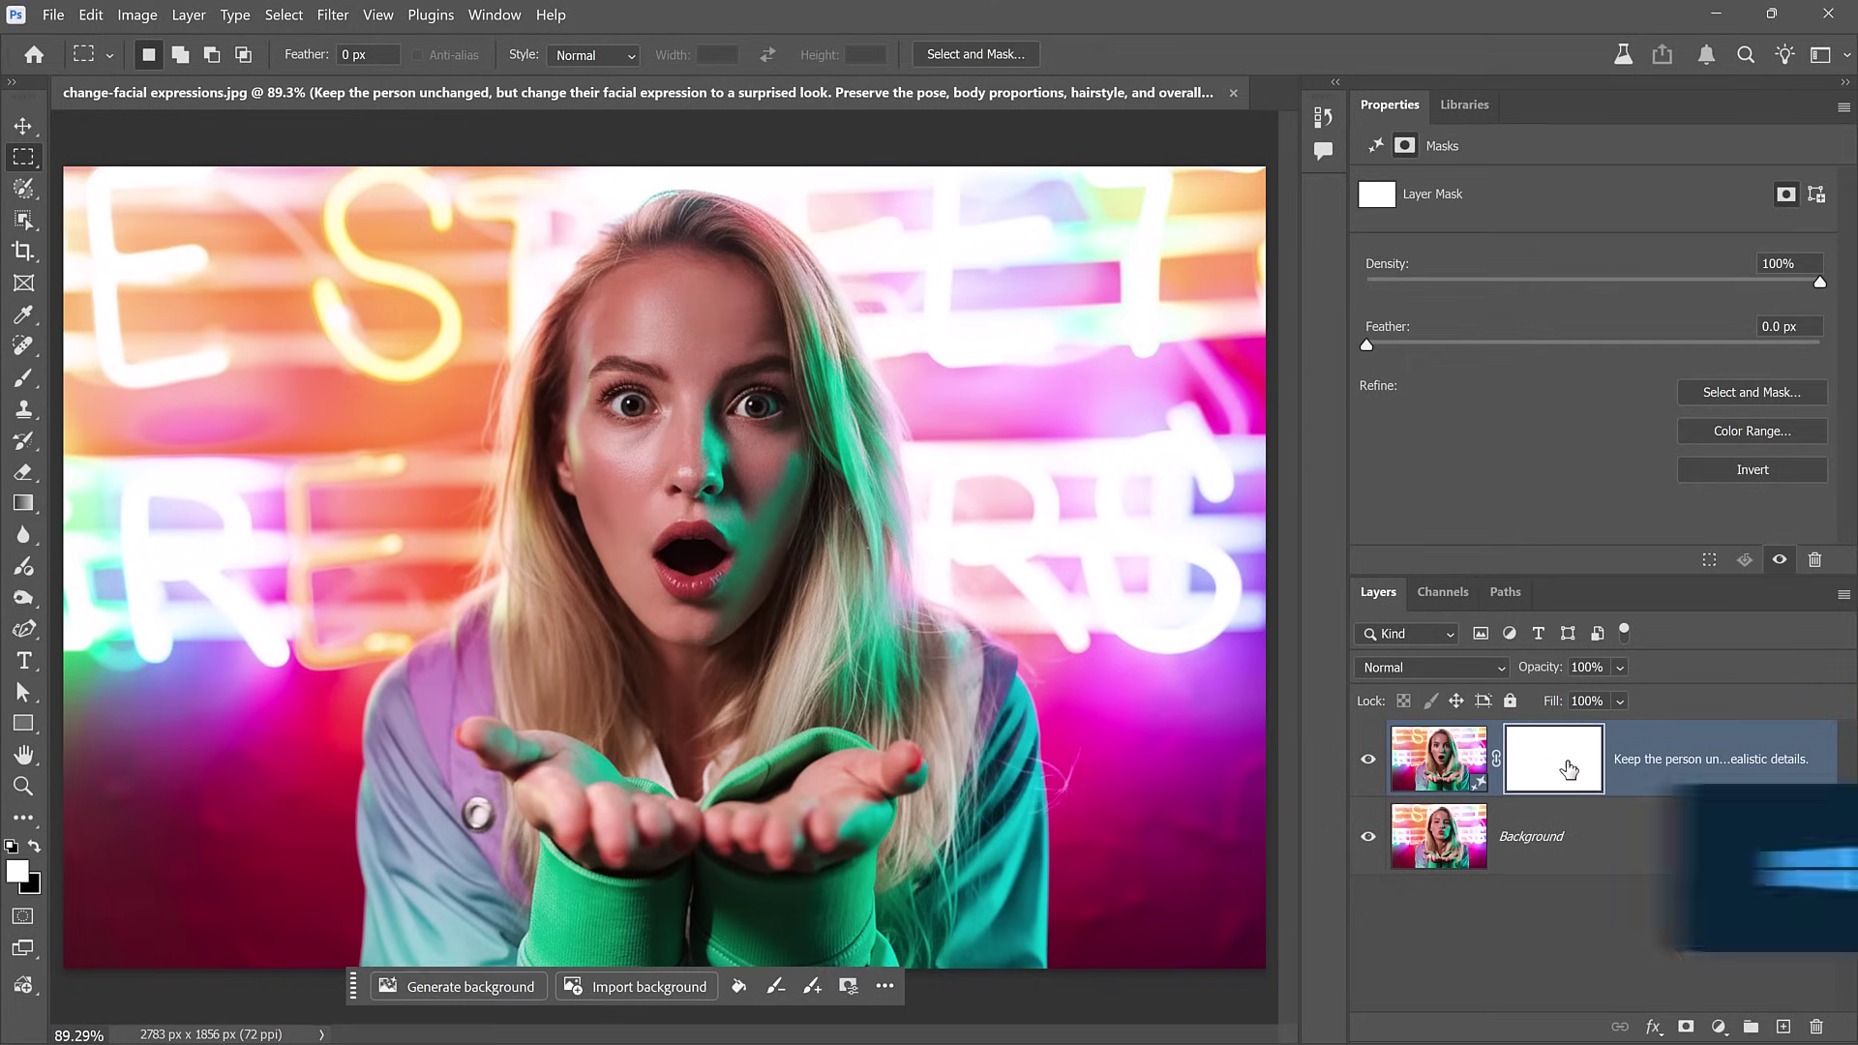
{"action": "key", "text": "ctrl+i"}
{"action": "key", "text": "b"}
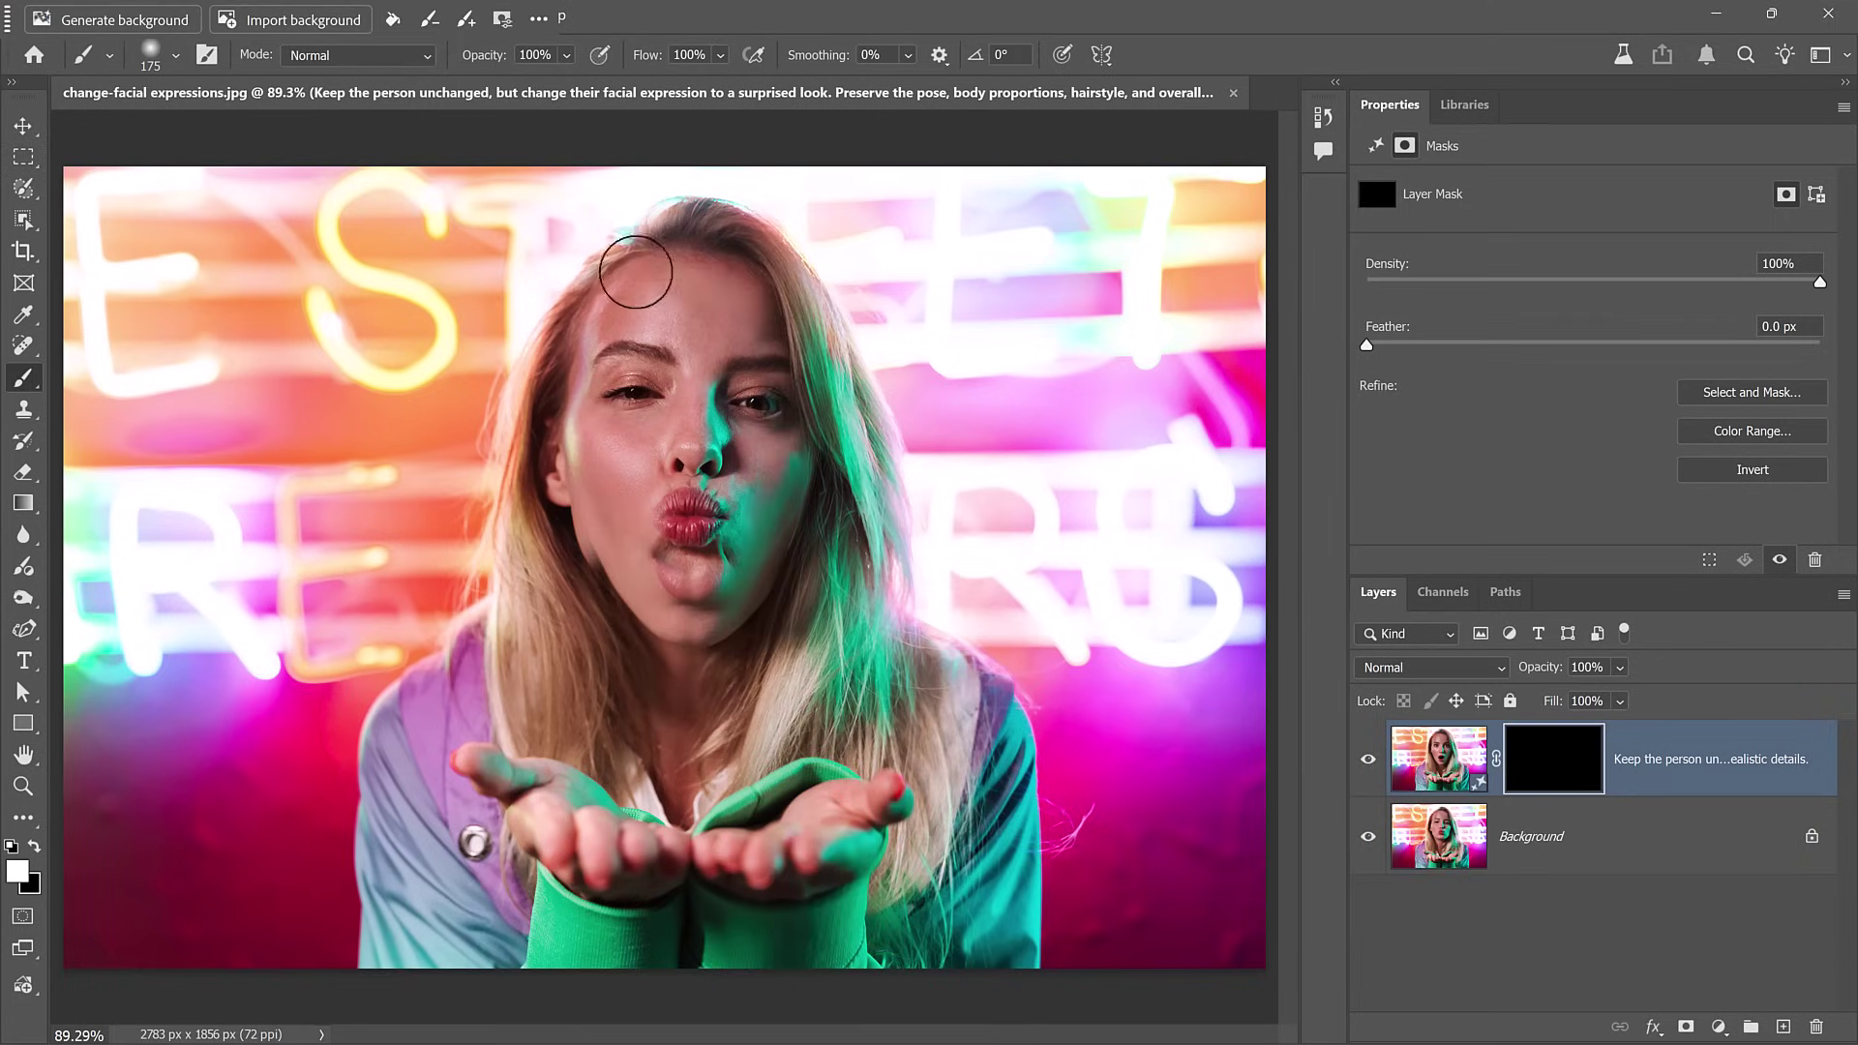
{"action": "left_click_drag", "start_coordinate": [620, 387], "coordinate": [738, 382]}
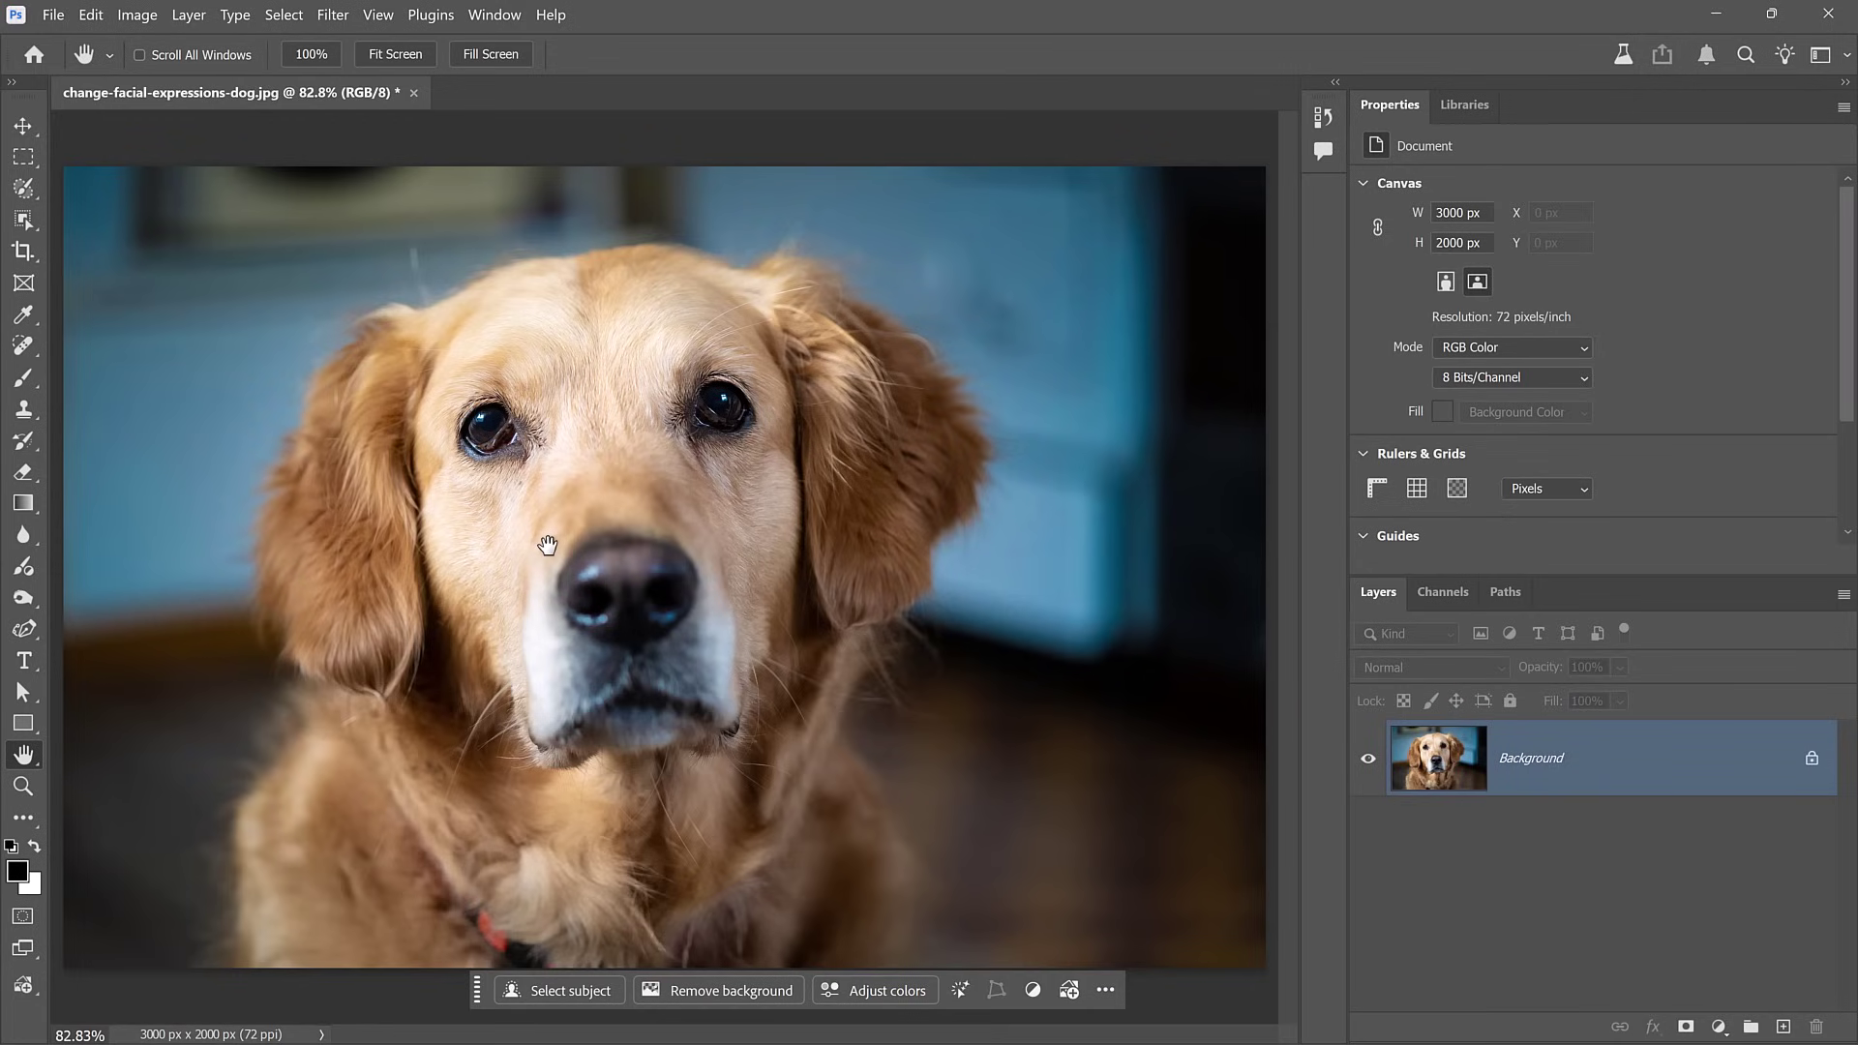
Step: Select the entire golden retriever photo and bring up the Generative Fill prompt from Edit
{"action": "key", "text": "ctrl+a"}
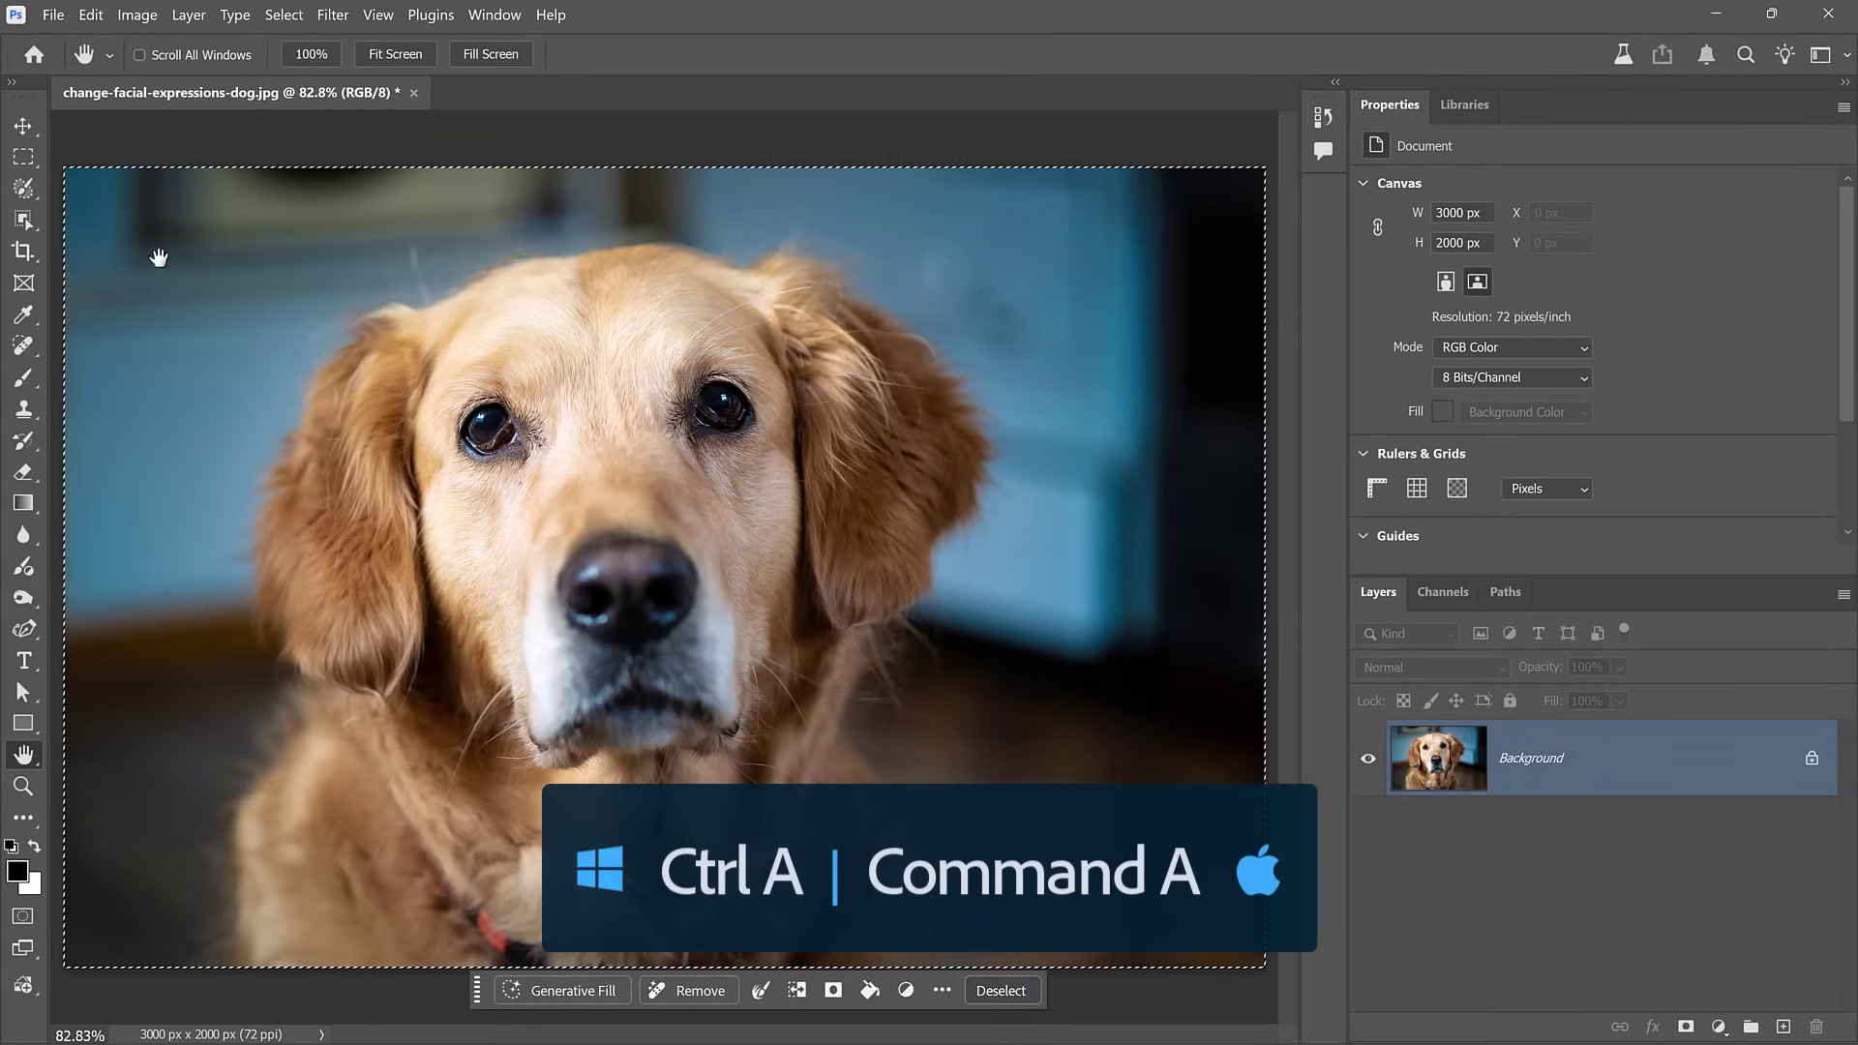
{"action": "left_click", "coordinate": [90, 16]}
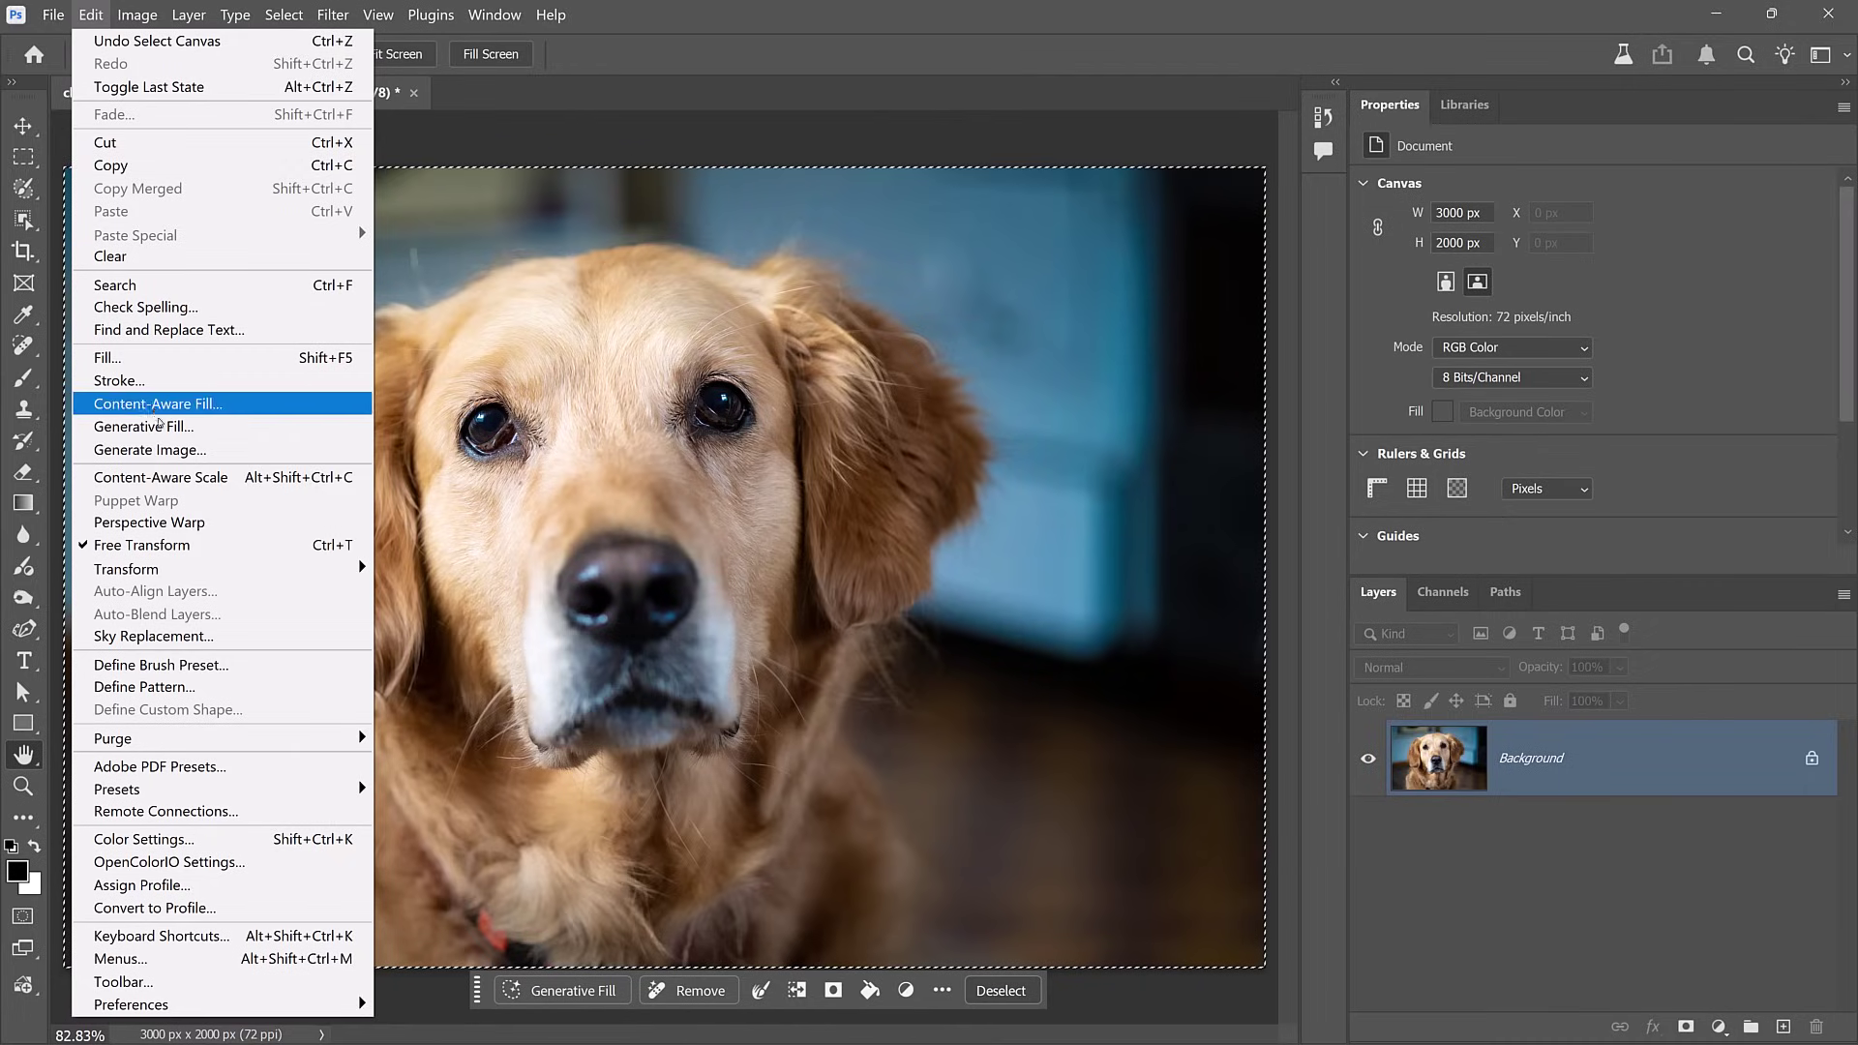
{"action": "left_click", "coordinate": [240, 426]}
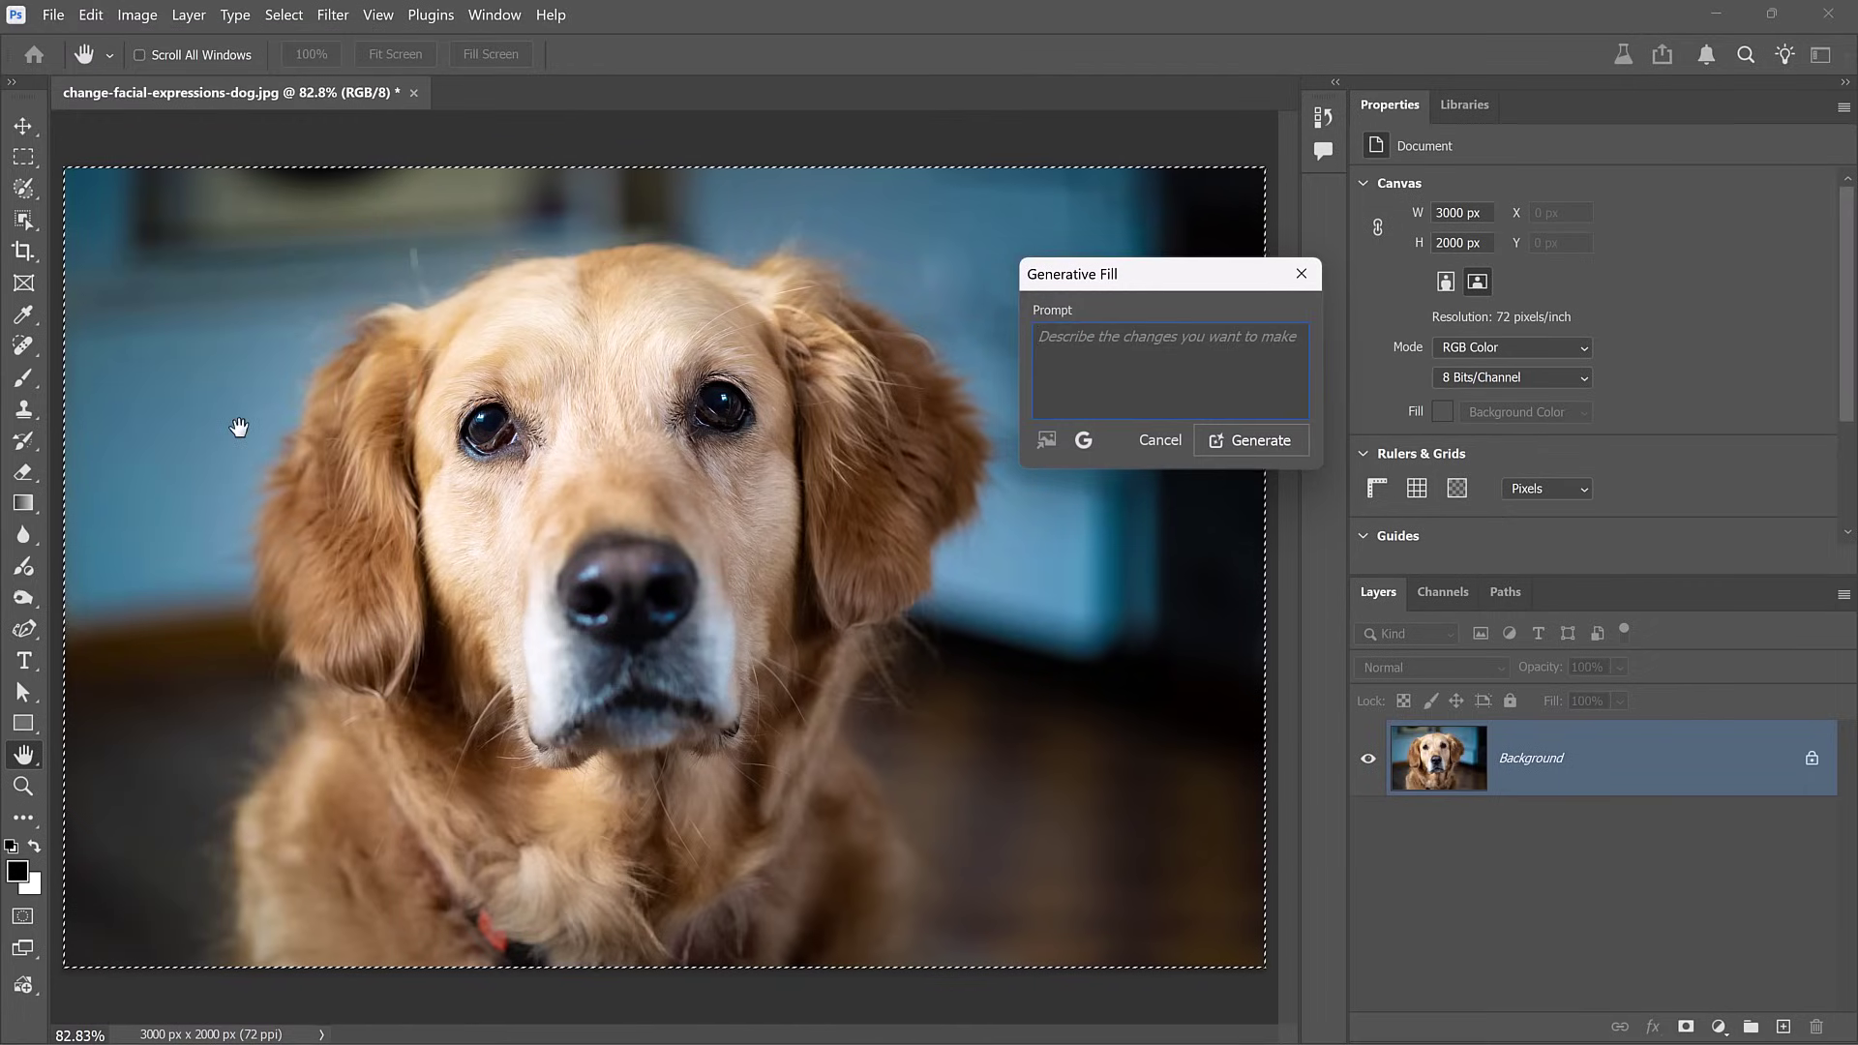
Step: Dismiss the empty prompt and assign Generative Fill the Alt+Ctrl+B shortcut, taking it from Color Balance
{"action": "left_click", "coordinate": [1301, 273]}
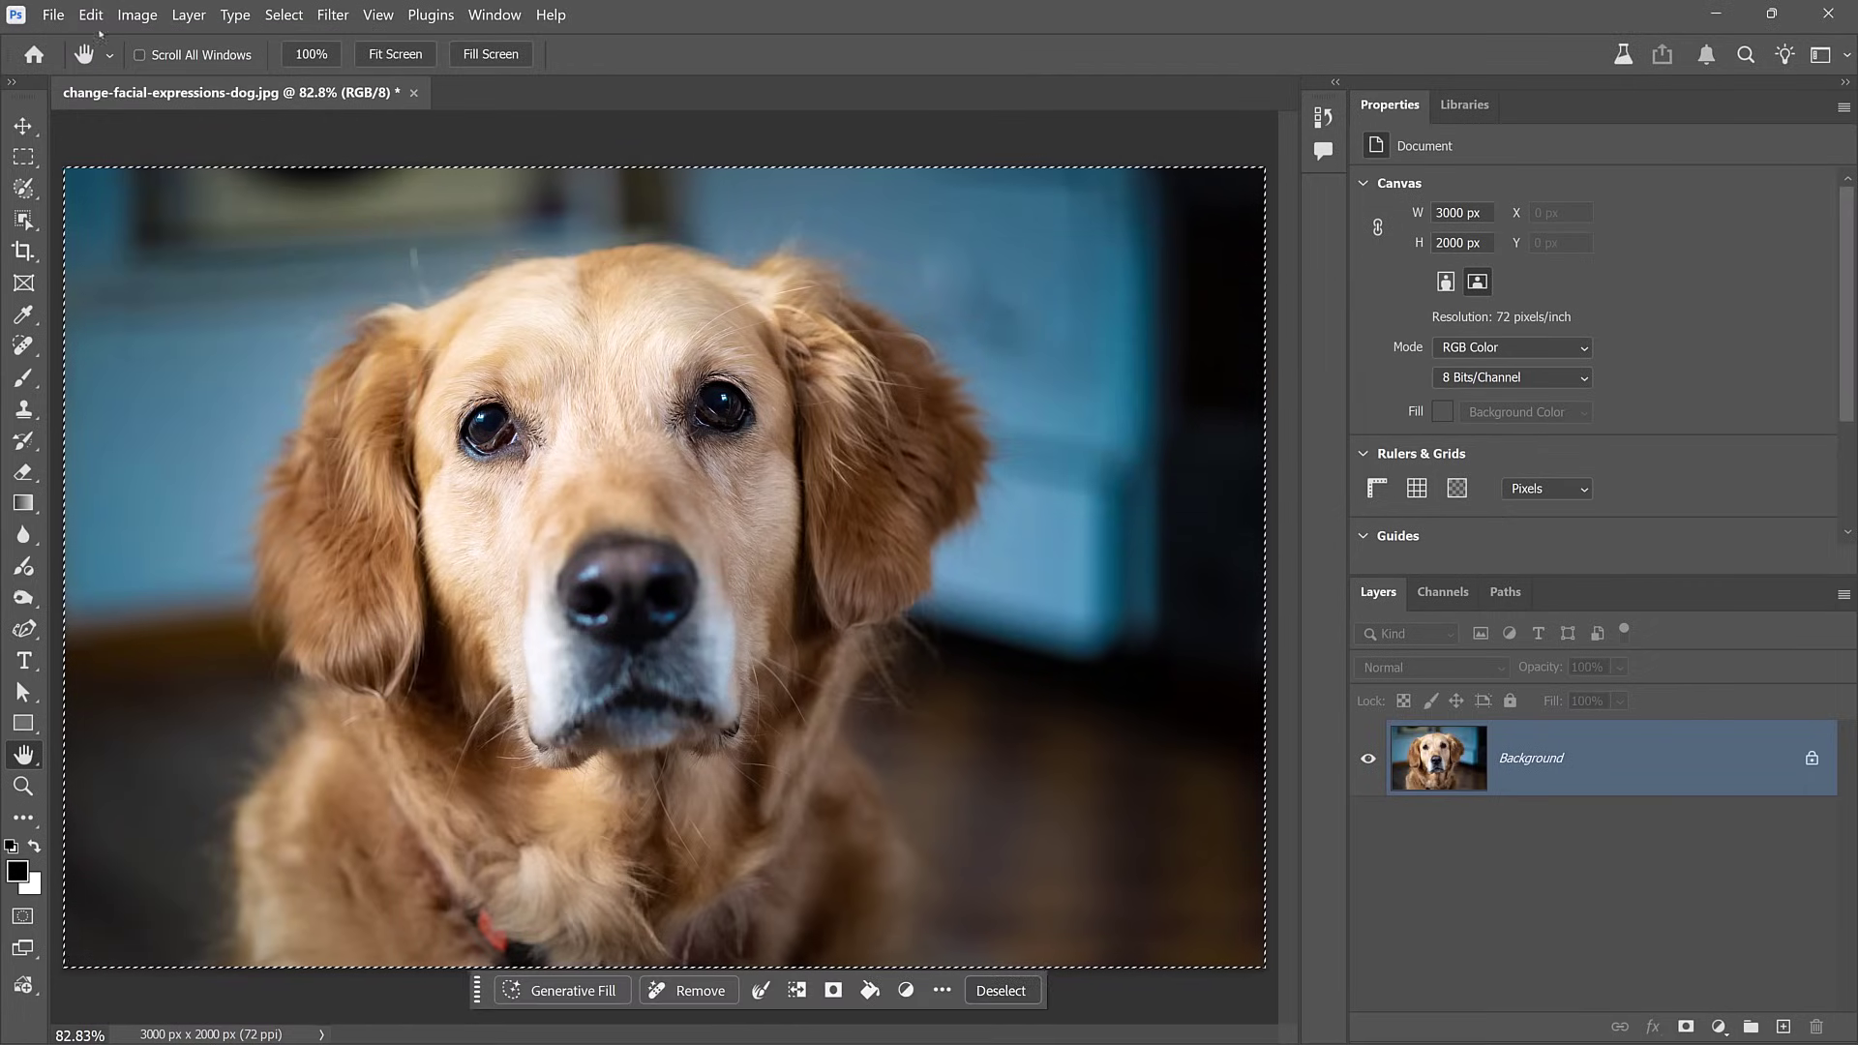
{"action": "left_click", "coordinate": [90, 15]}
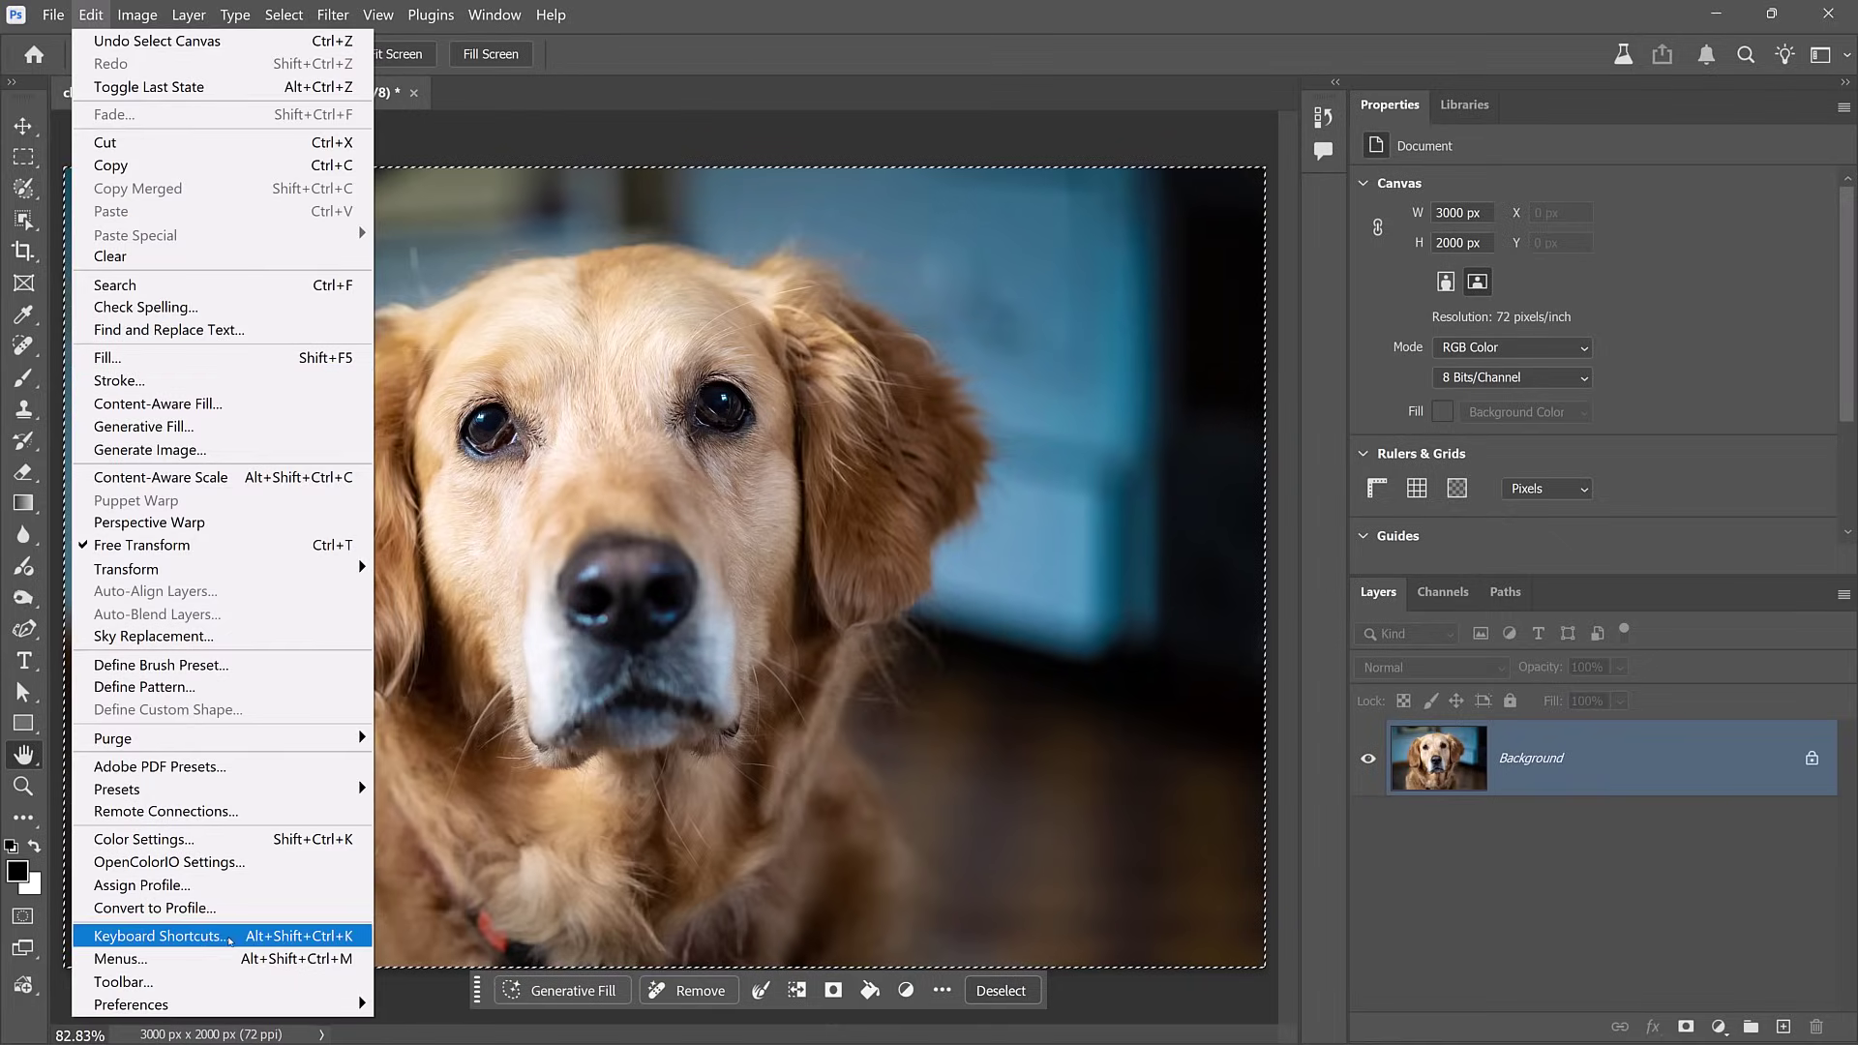
{"action": "left_click", "coordinate": [229, 936]}
{"action": "left_click", "coordinate": [665, 474]}
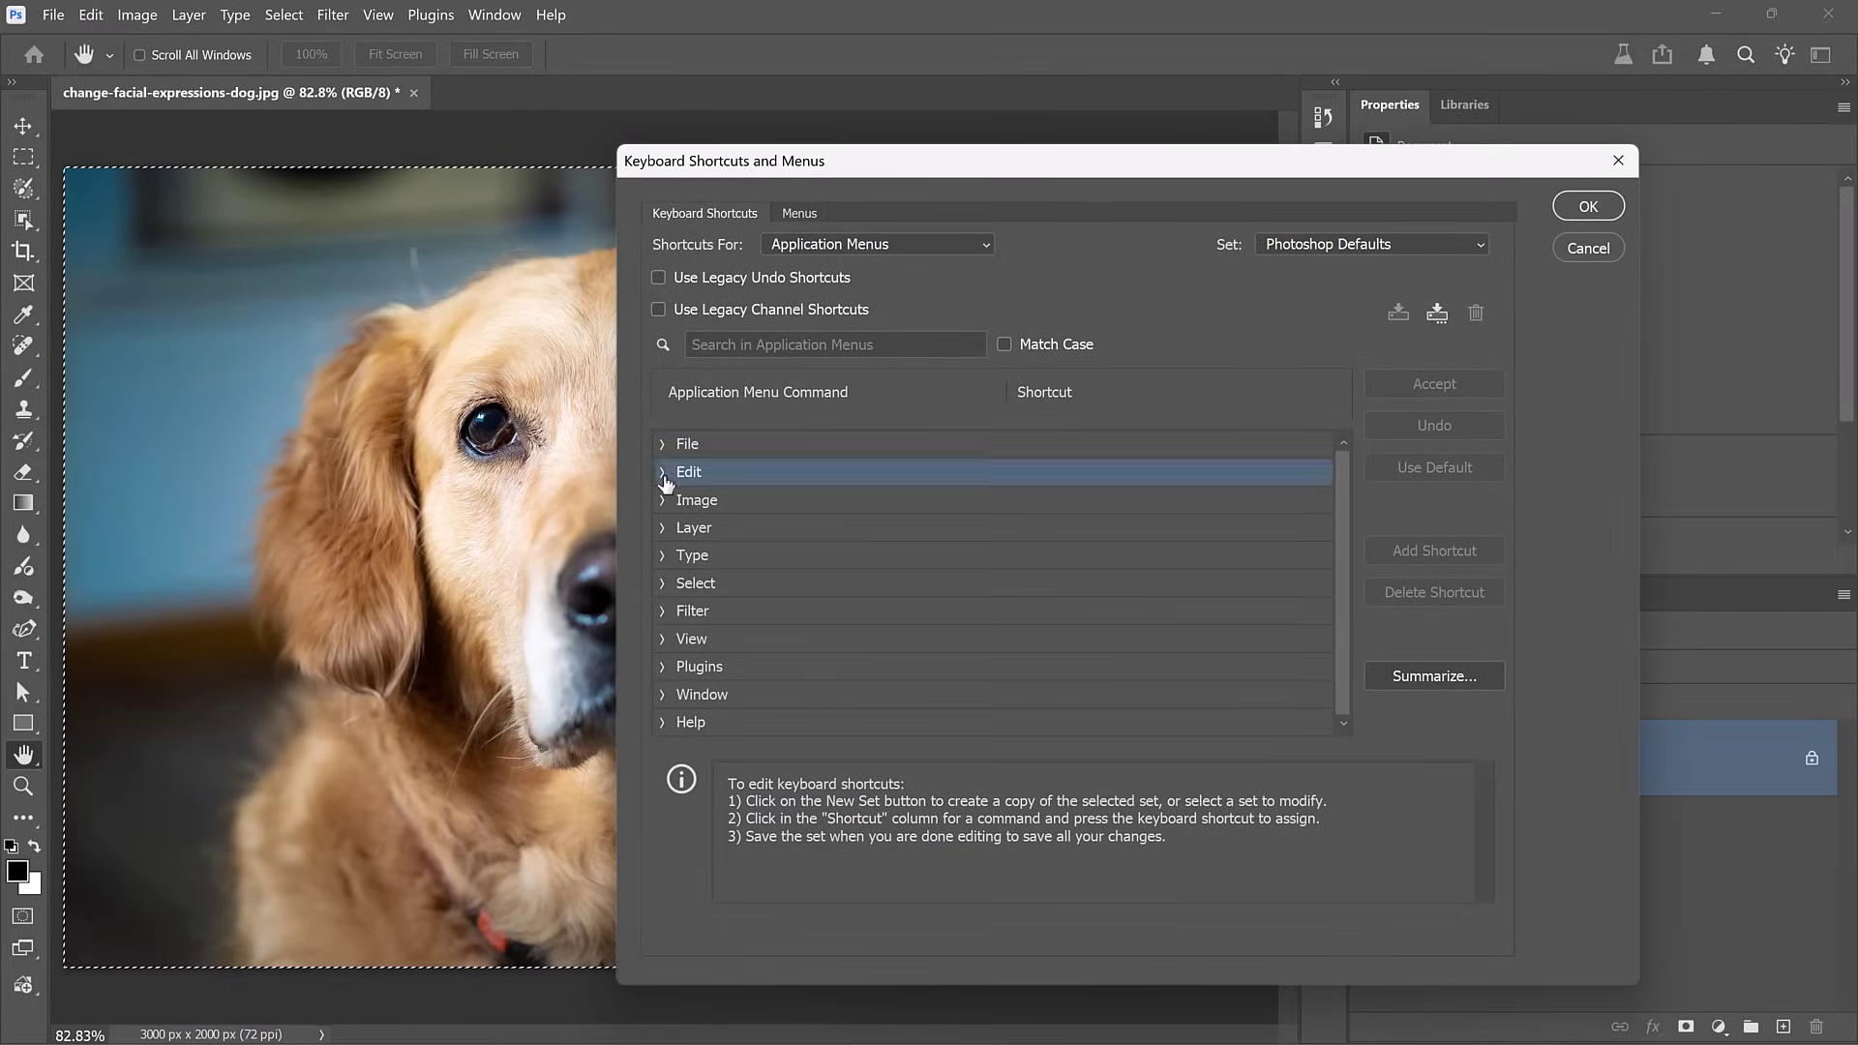
{"action": "left_click", "coordinate": [664, 474]}
{"action": "scroll", "coordinate": [755, 617], "scroll_direction": "down", "scroll_amount": 5}
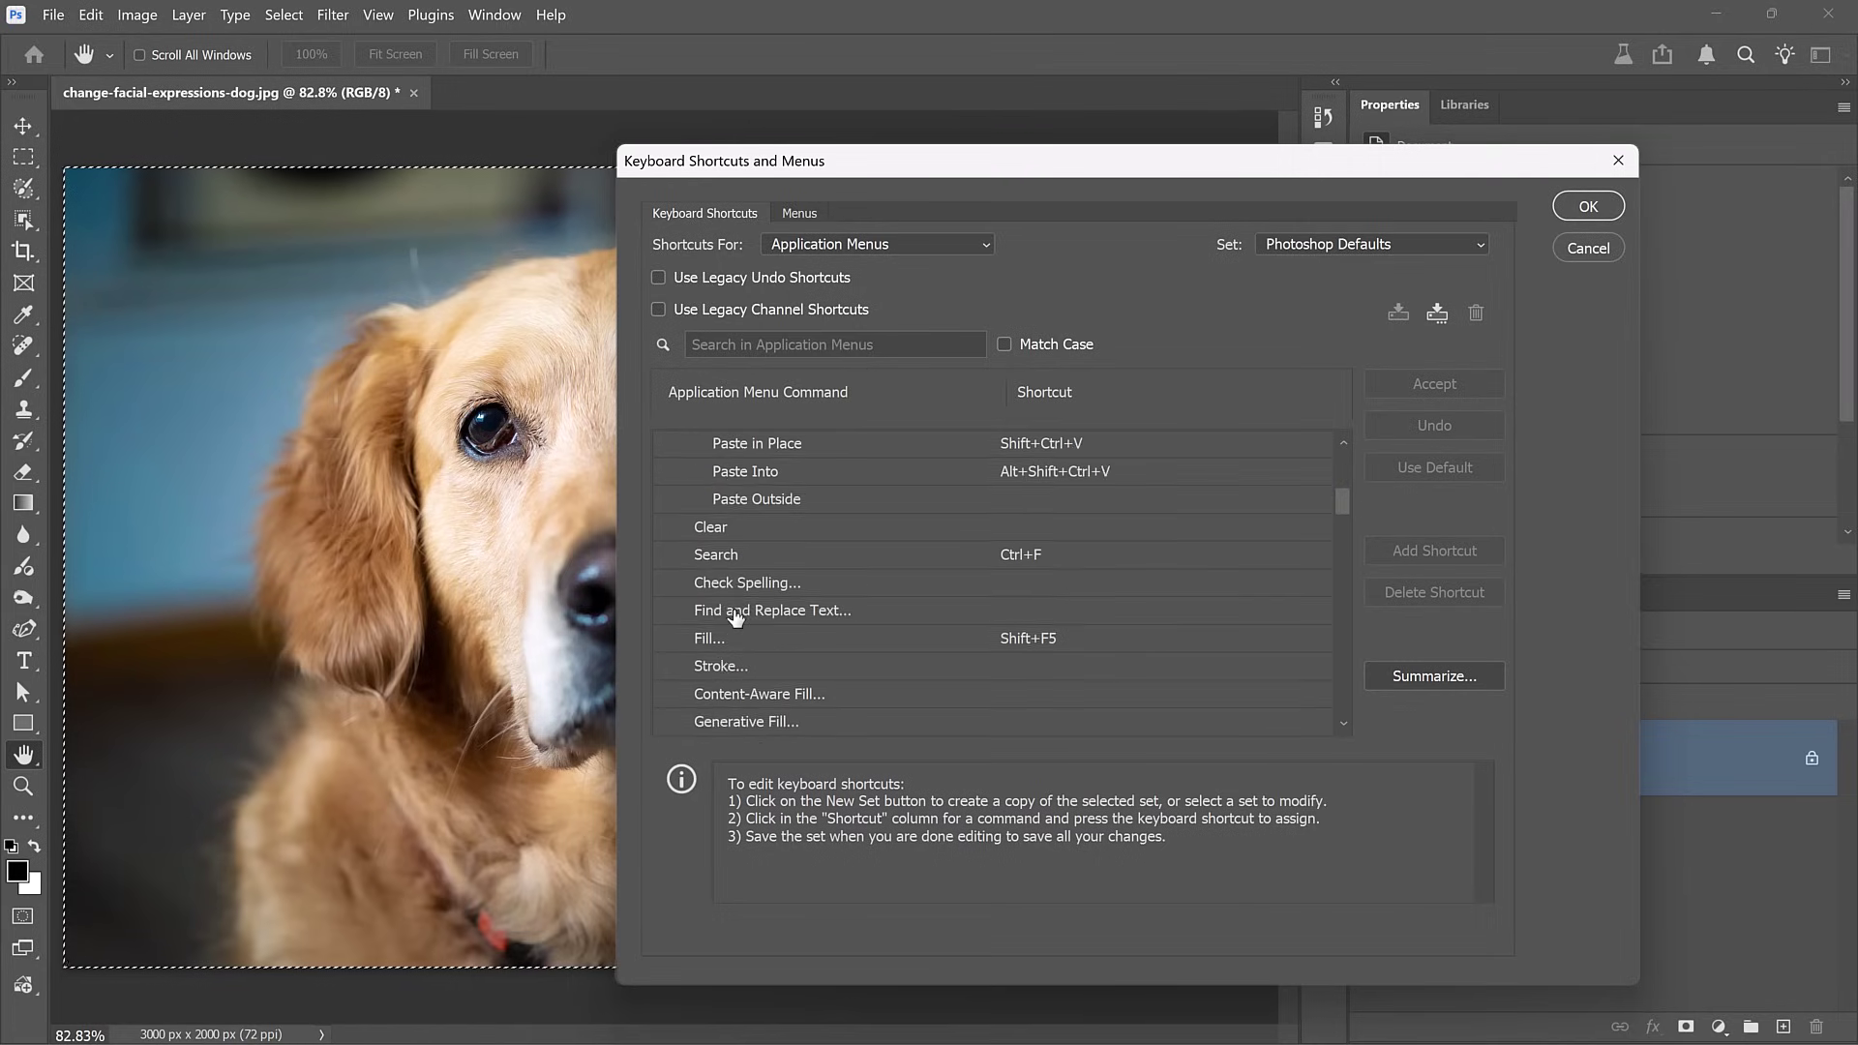
{"action": "scroll", "coordinate": [736, 616], "scroll_direction": "down", "scroll_amount": 1}
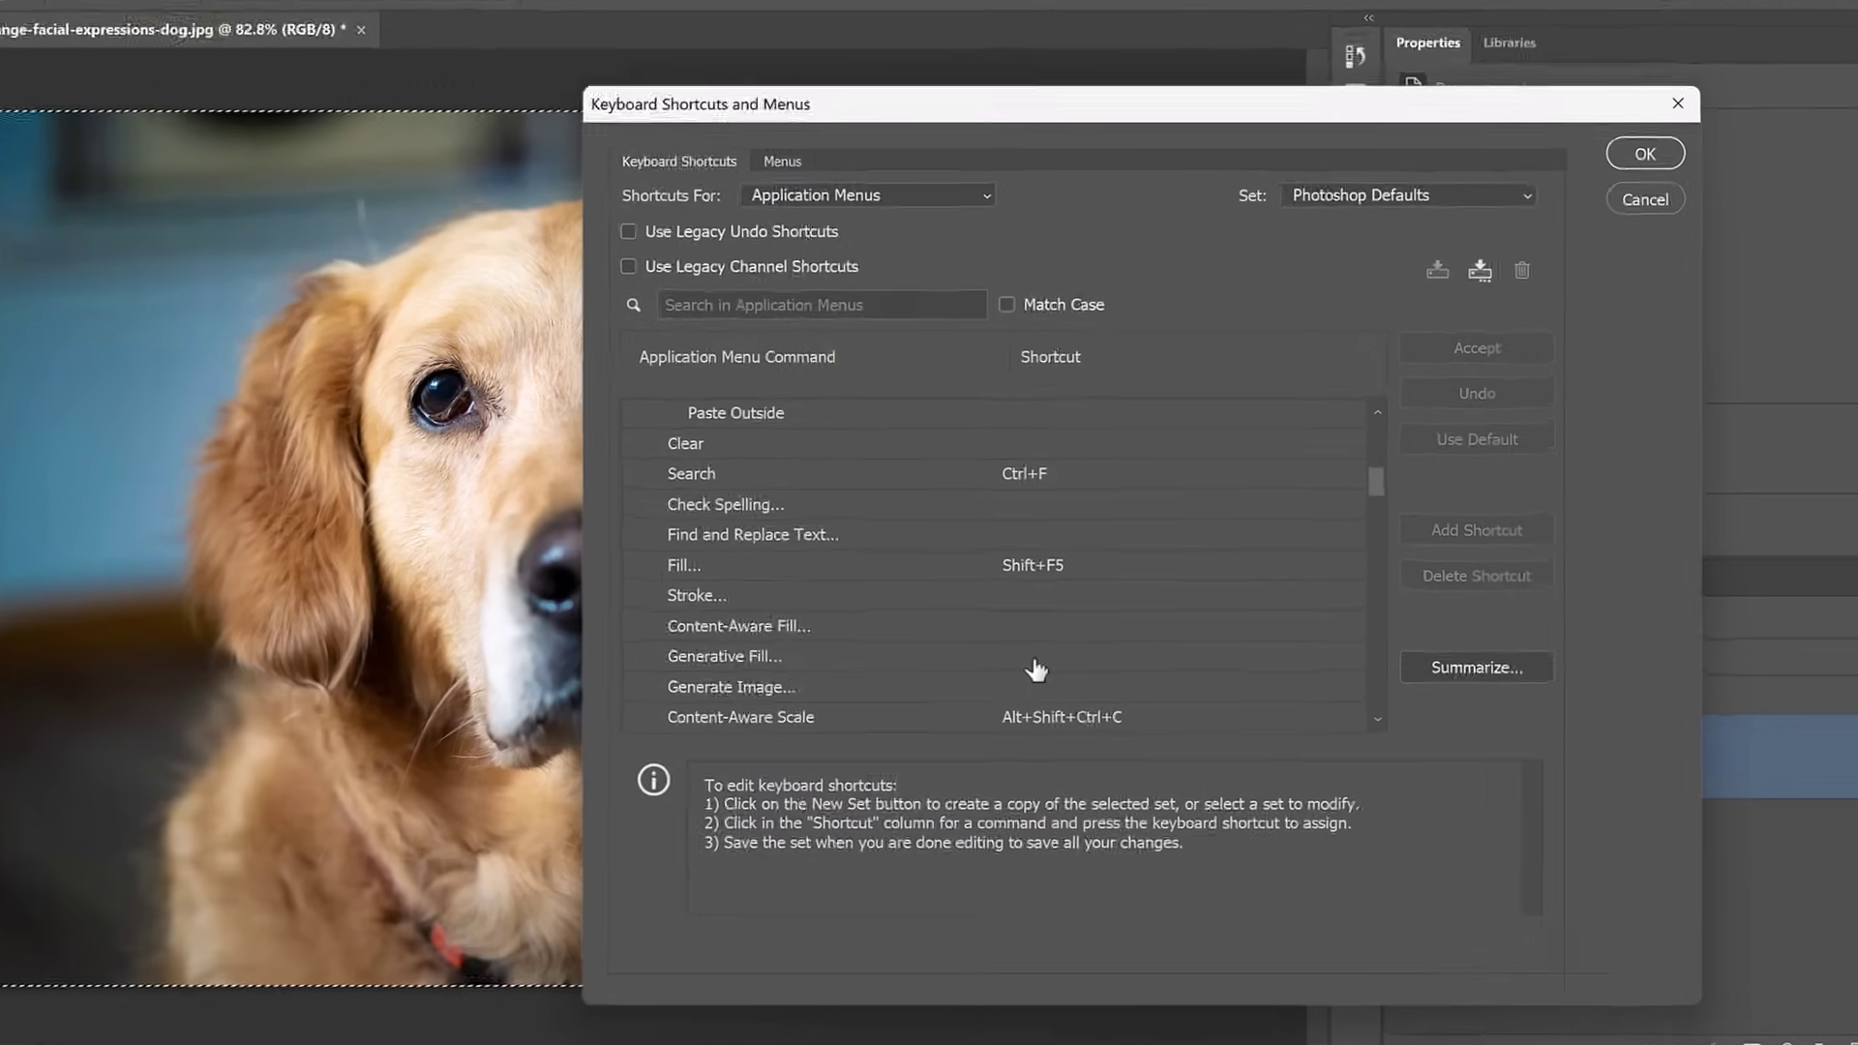
{"action": "left_click", "coordinate": [1021, 670]}
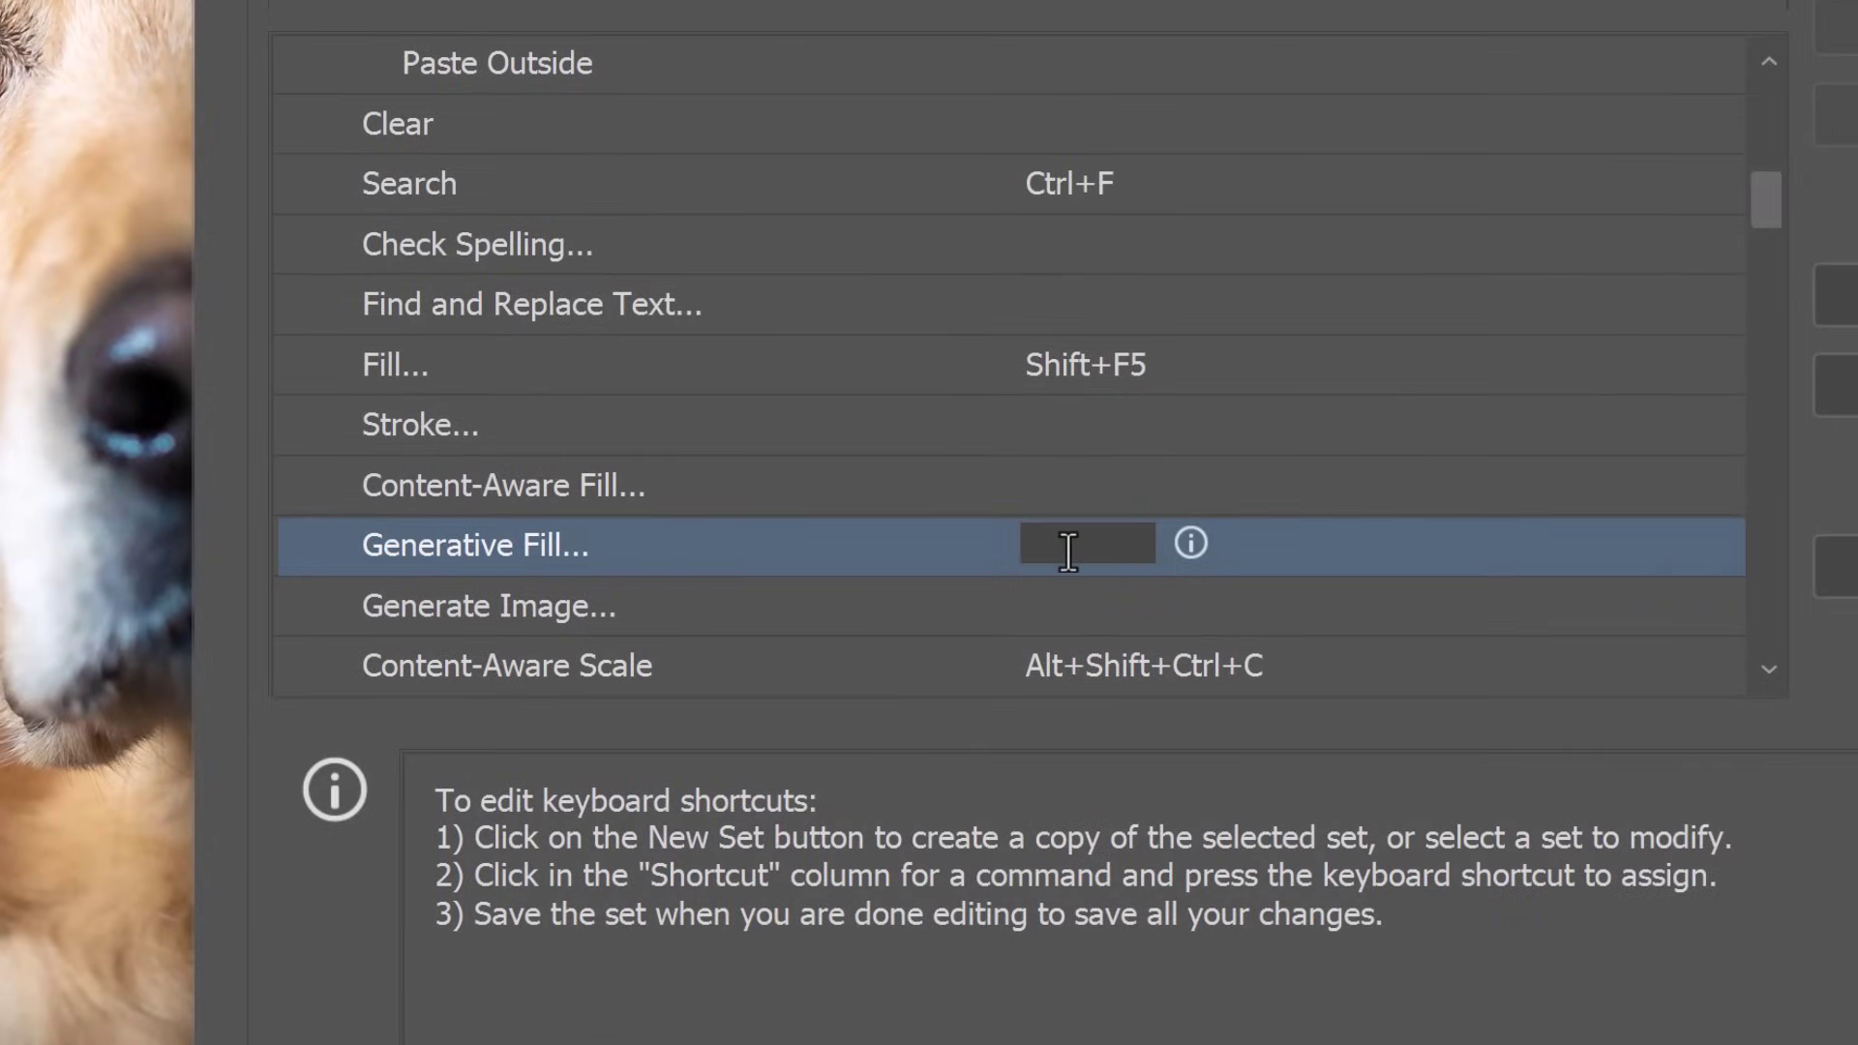
{"action": "key", "text": "ctrl+alt+b"}
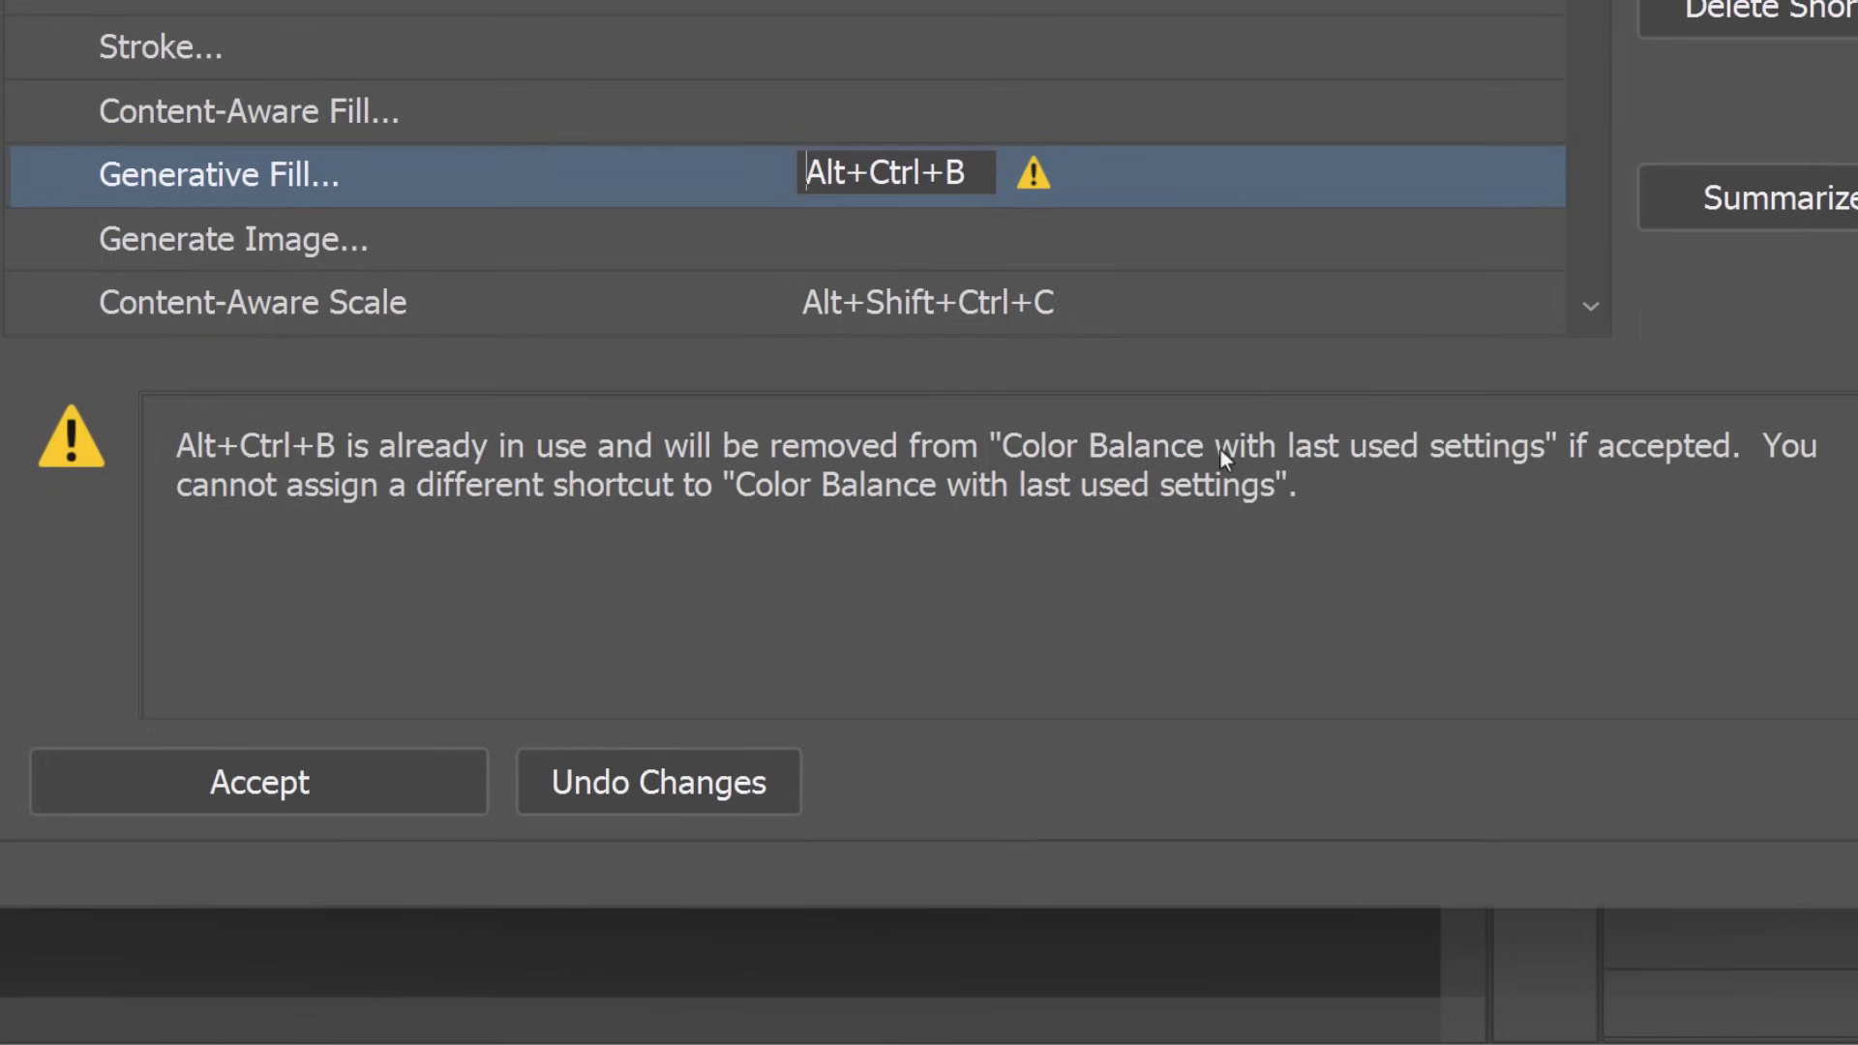
{"action": "left_click", "coordinate": [307, 803]}
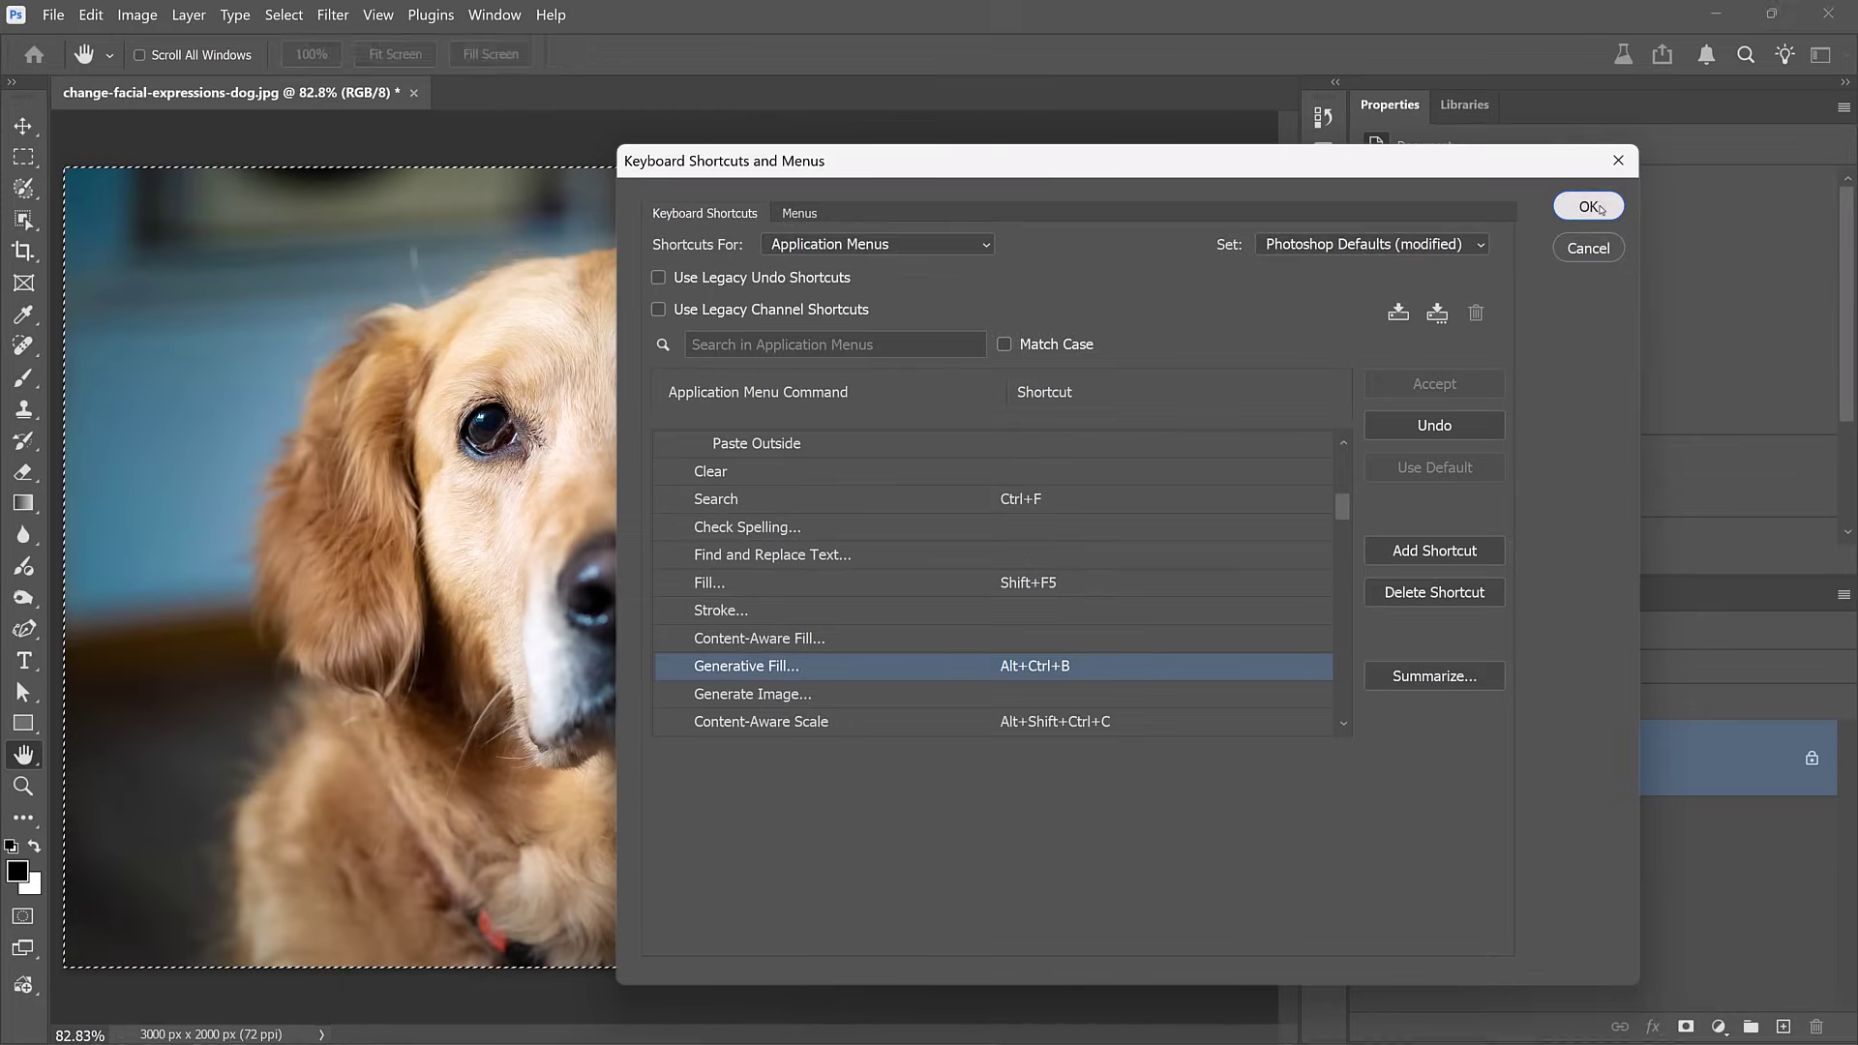
{"action": "key", "text": "Return"}
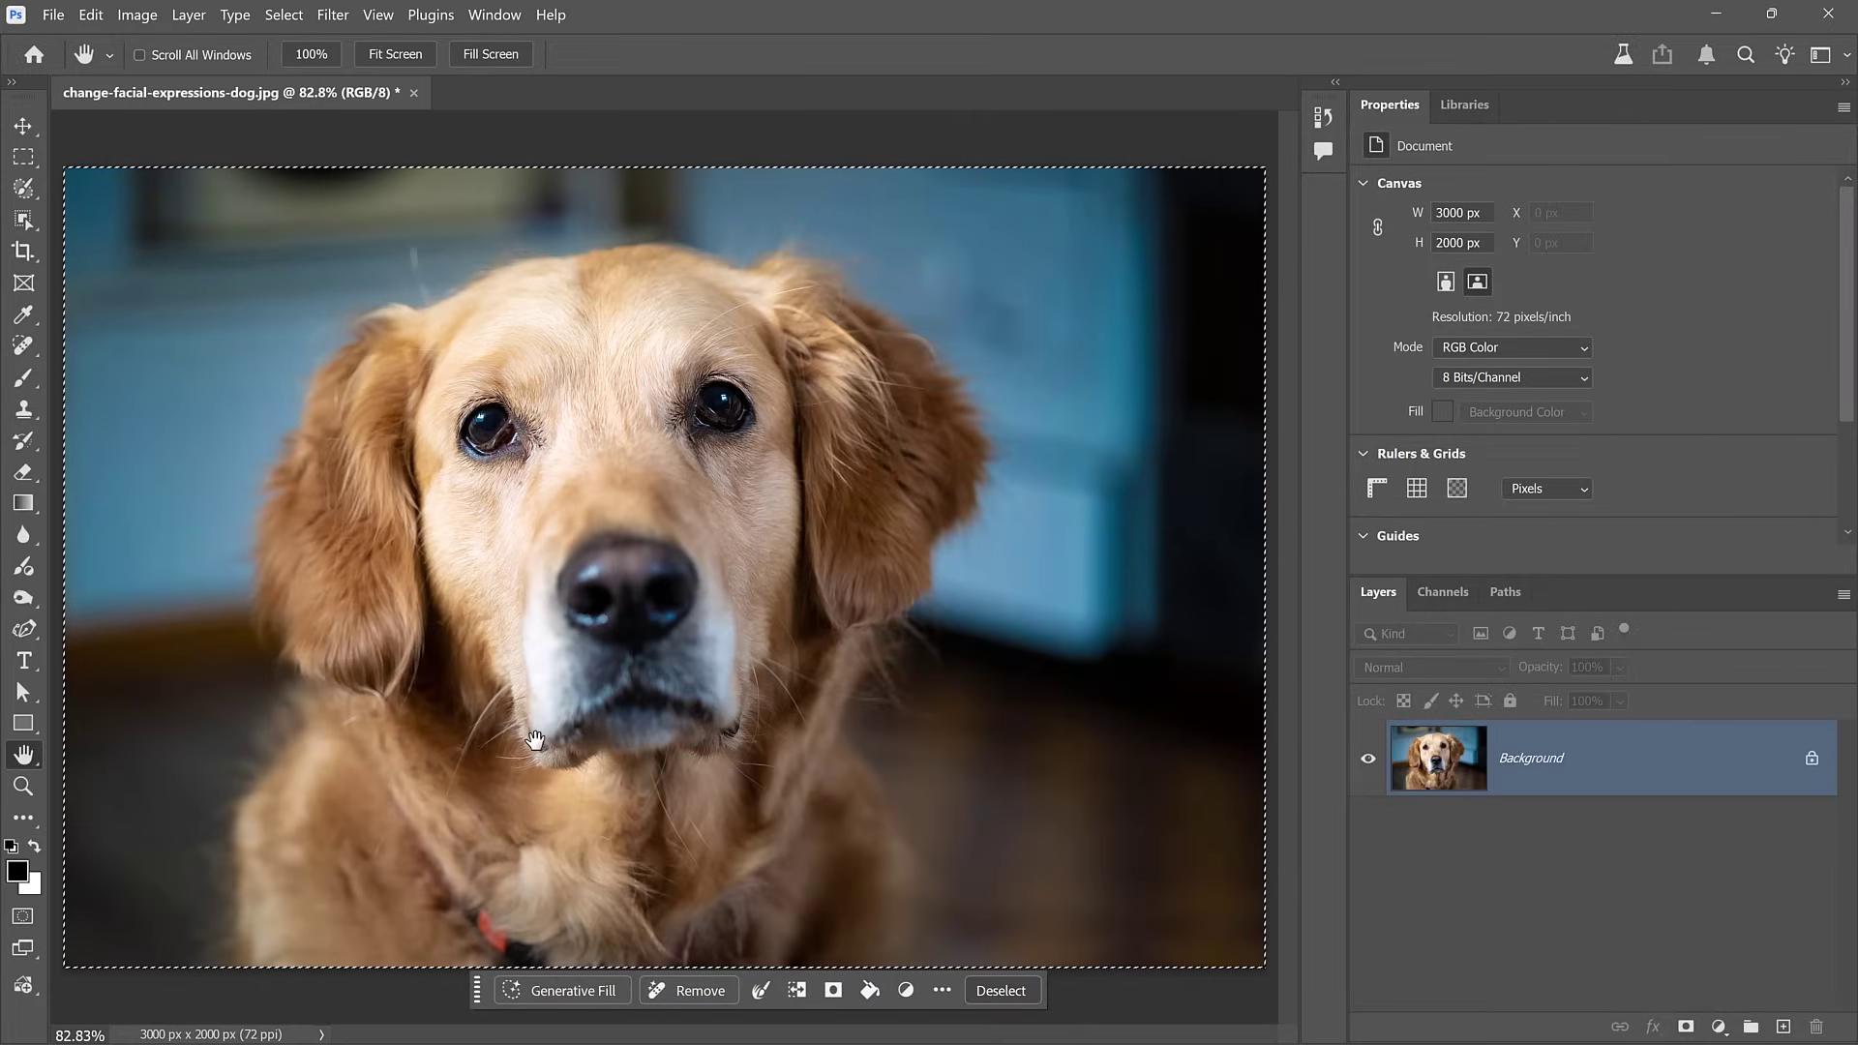
Step: Bring up Generative Fill with the new shortcut and paste the long prepared dog prompt
{"action": "key", "text": "ctrl+shift+g"}
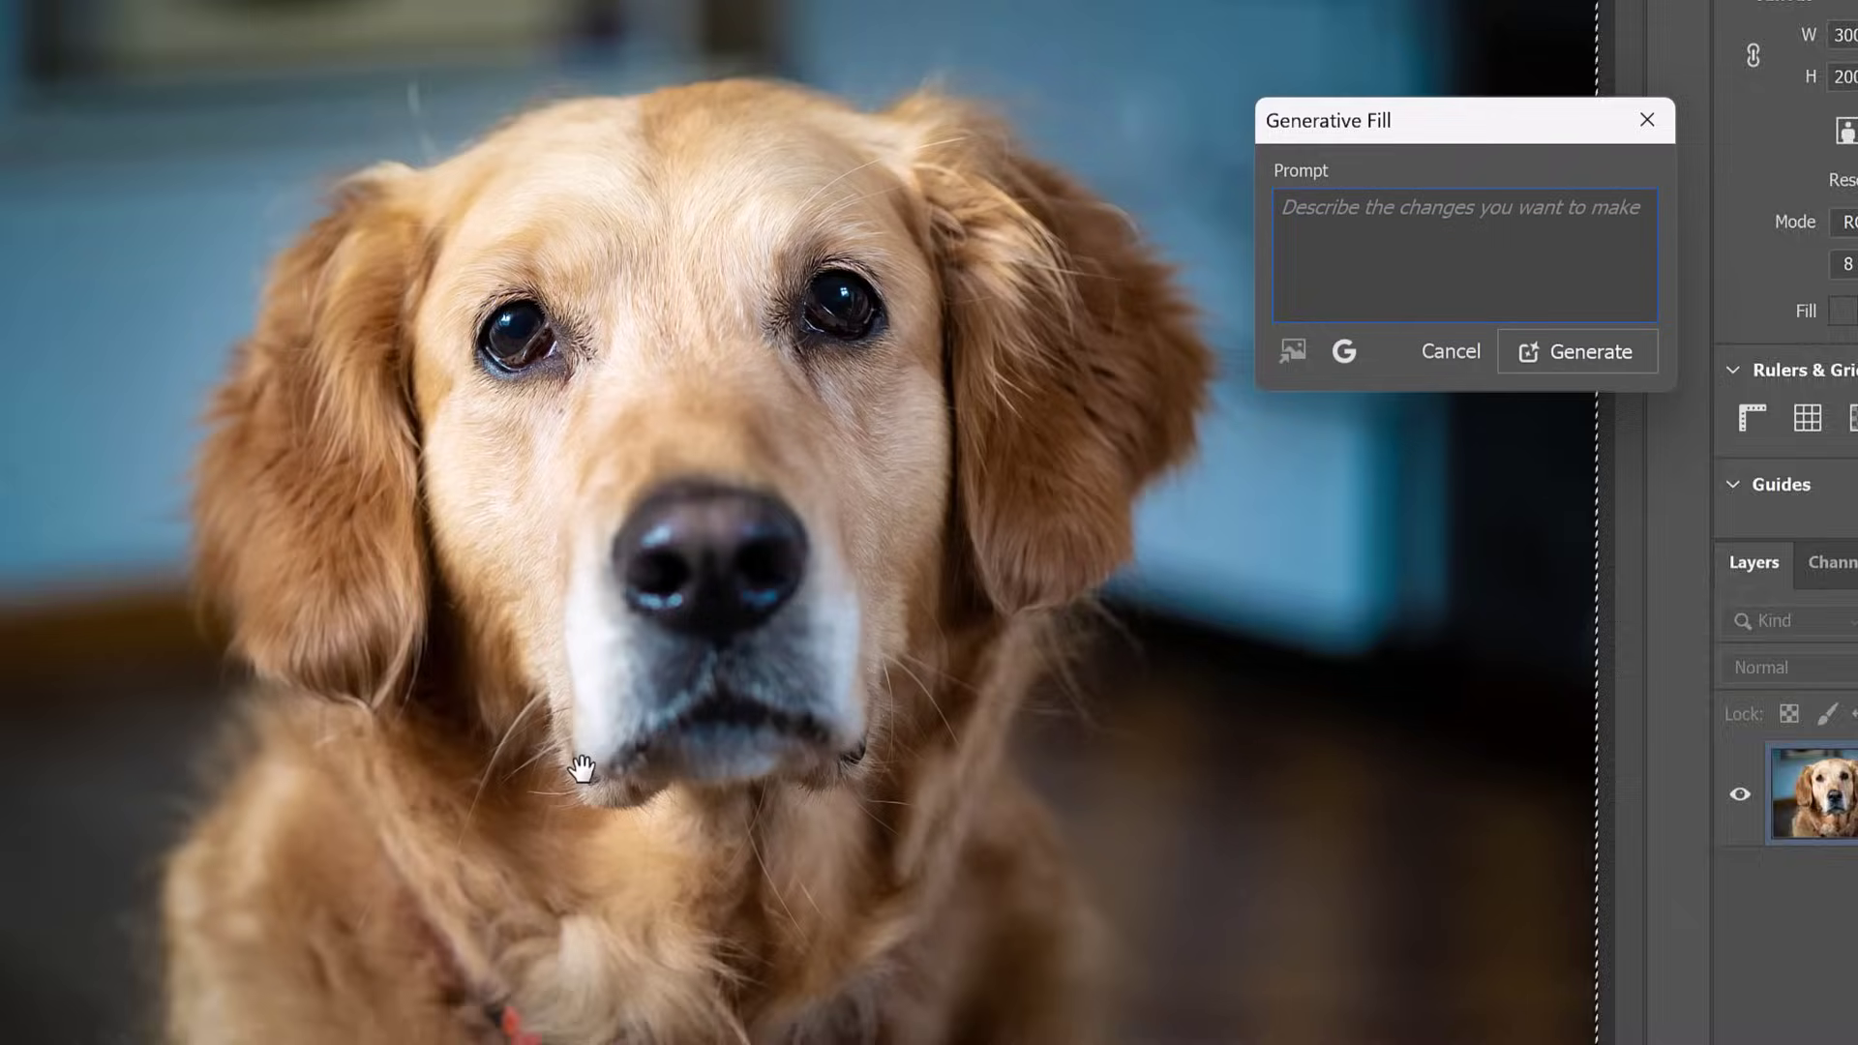
{"action": "key", "text": "ctrl+v"}
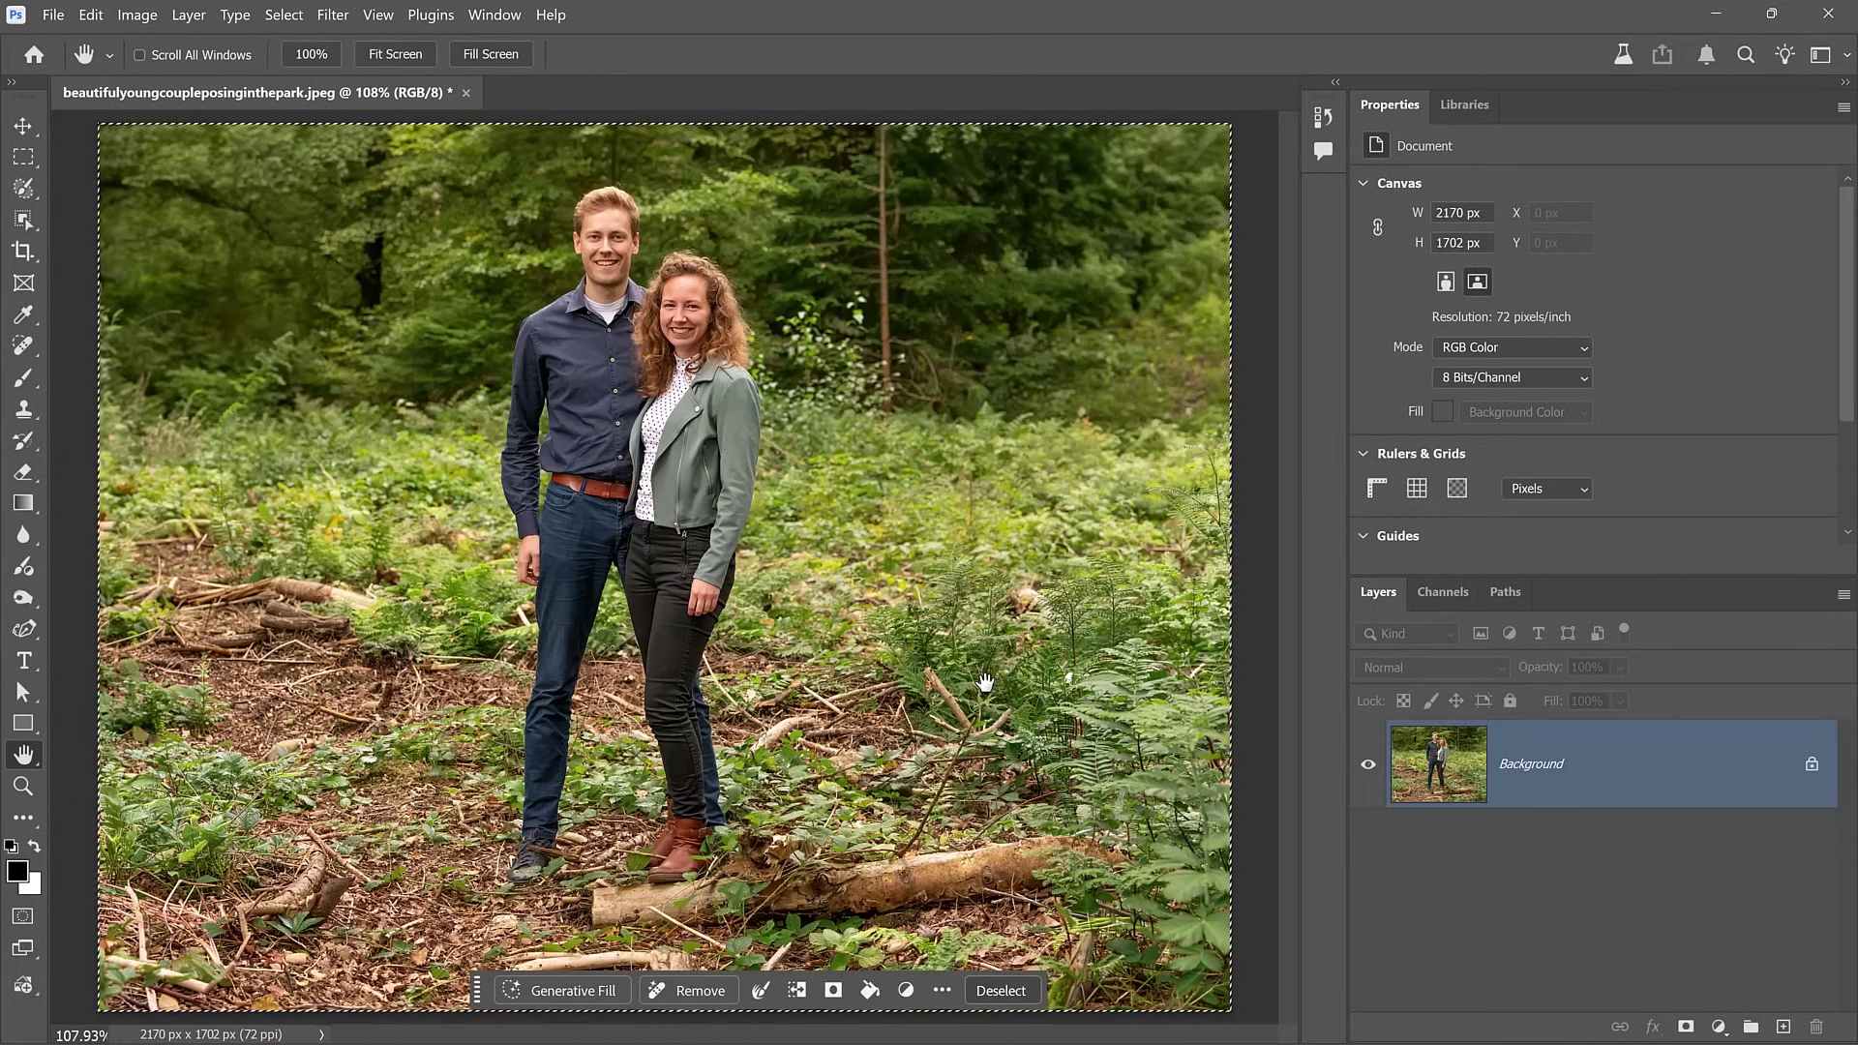
Step: Enter the woman-carrying-the-man prompt for the couple photo and generate it with Gemini 2.5
{"action": "key", "text": "ctrl+shift+g"}
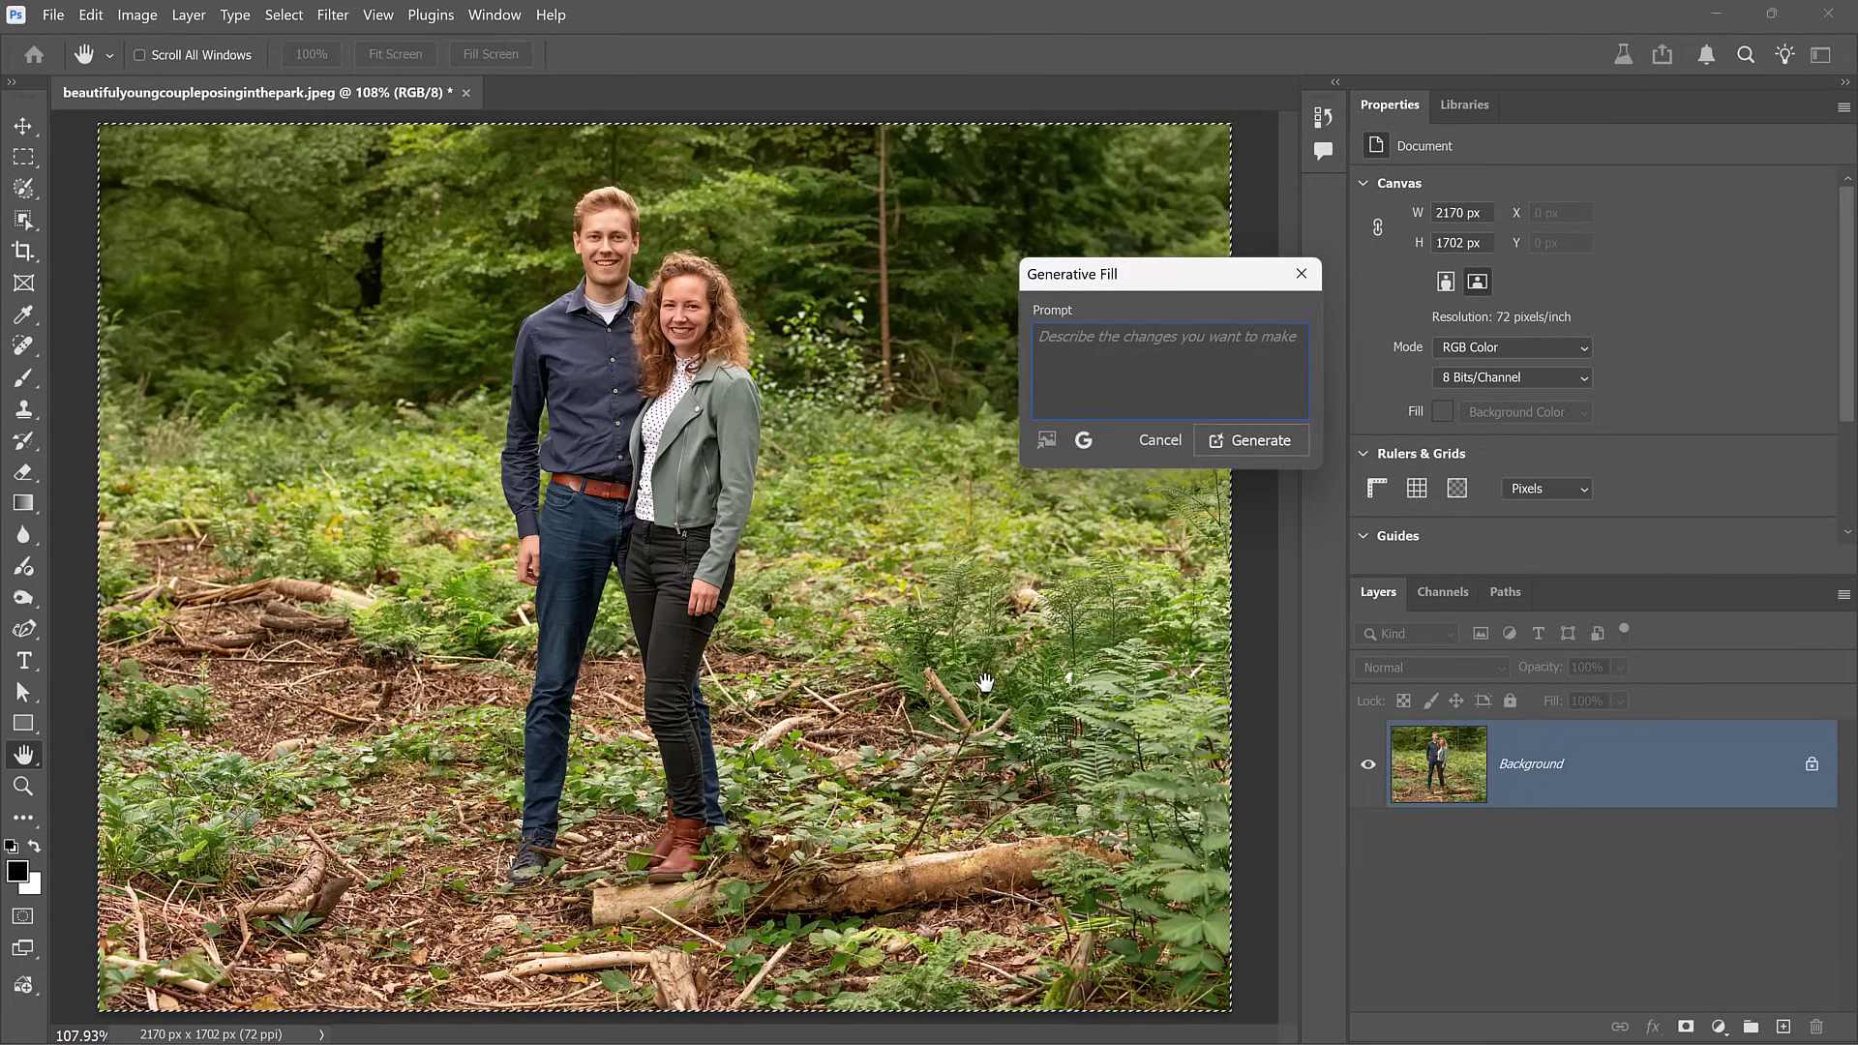
{"action": "key", "text": "ctrl+Home"}
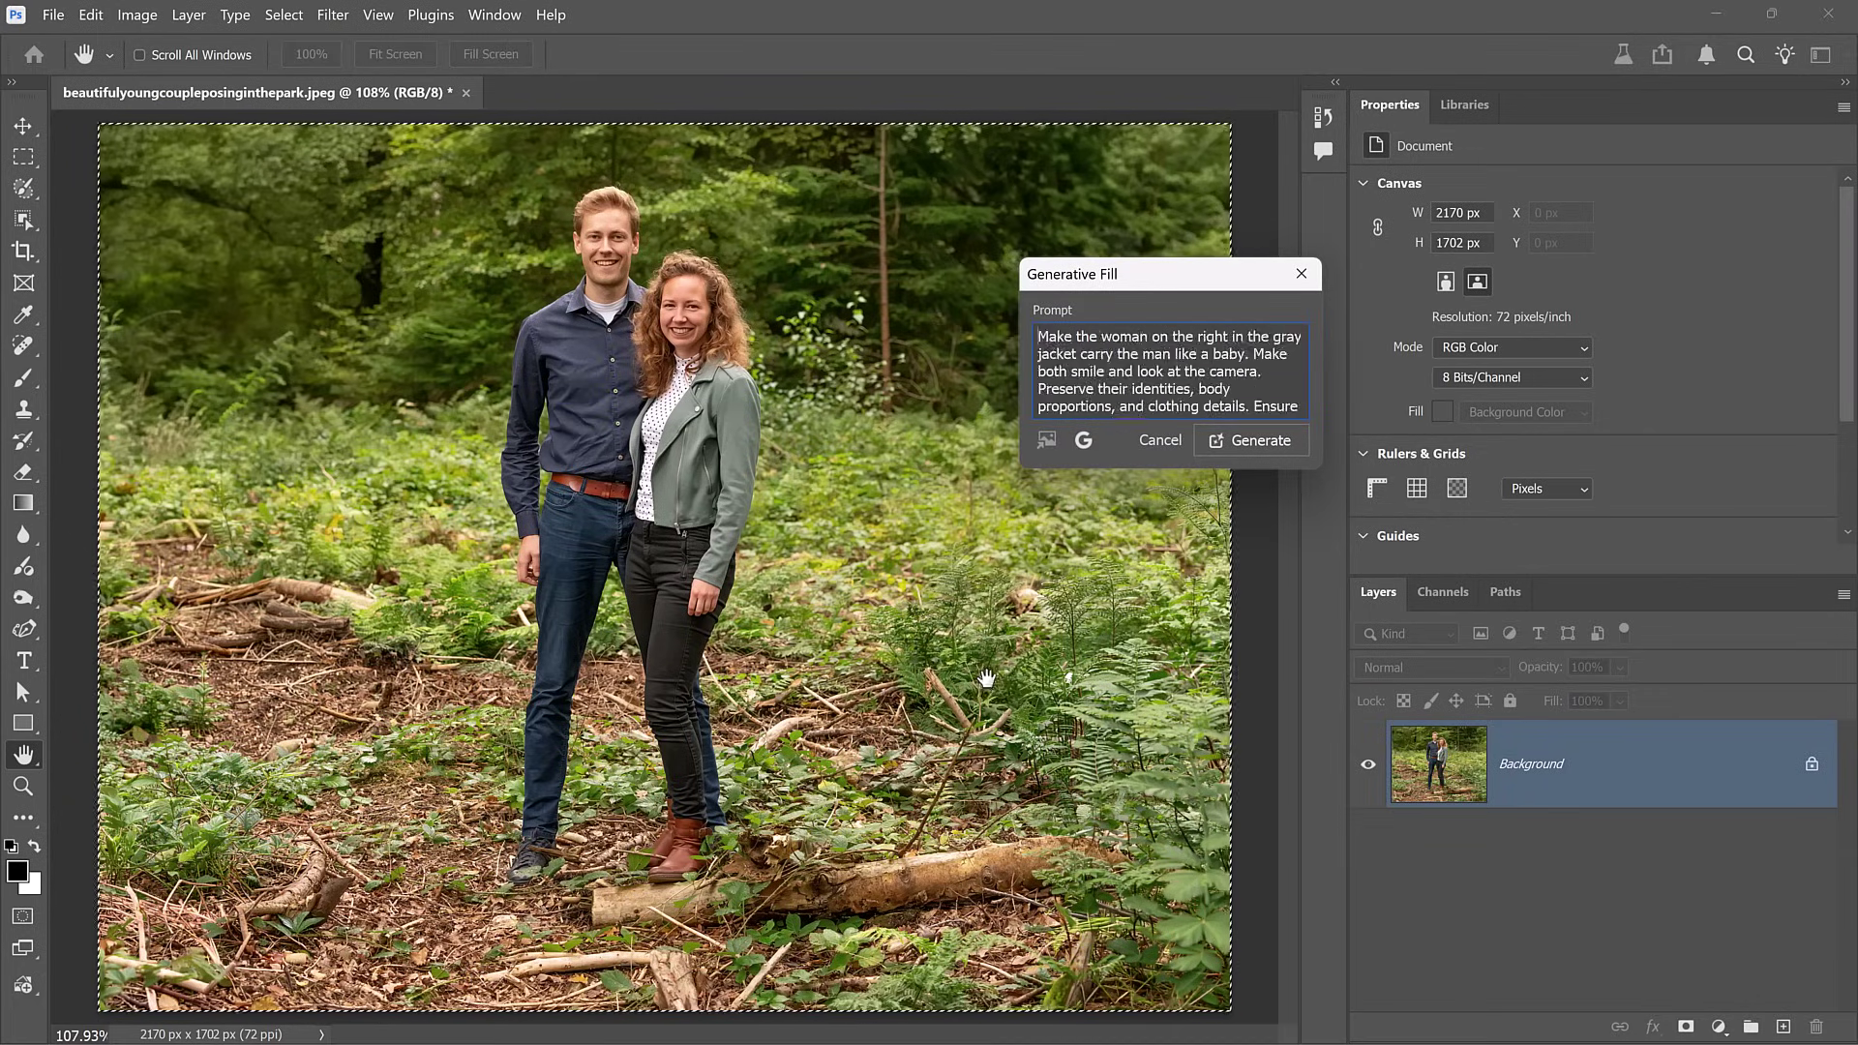
{"action": "left_click", "coordinate": [1257, 442]}
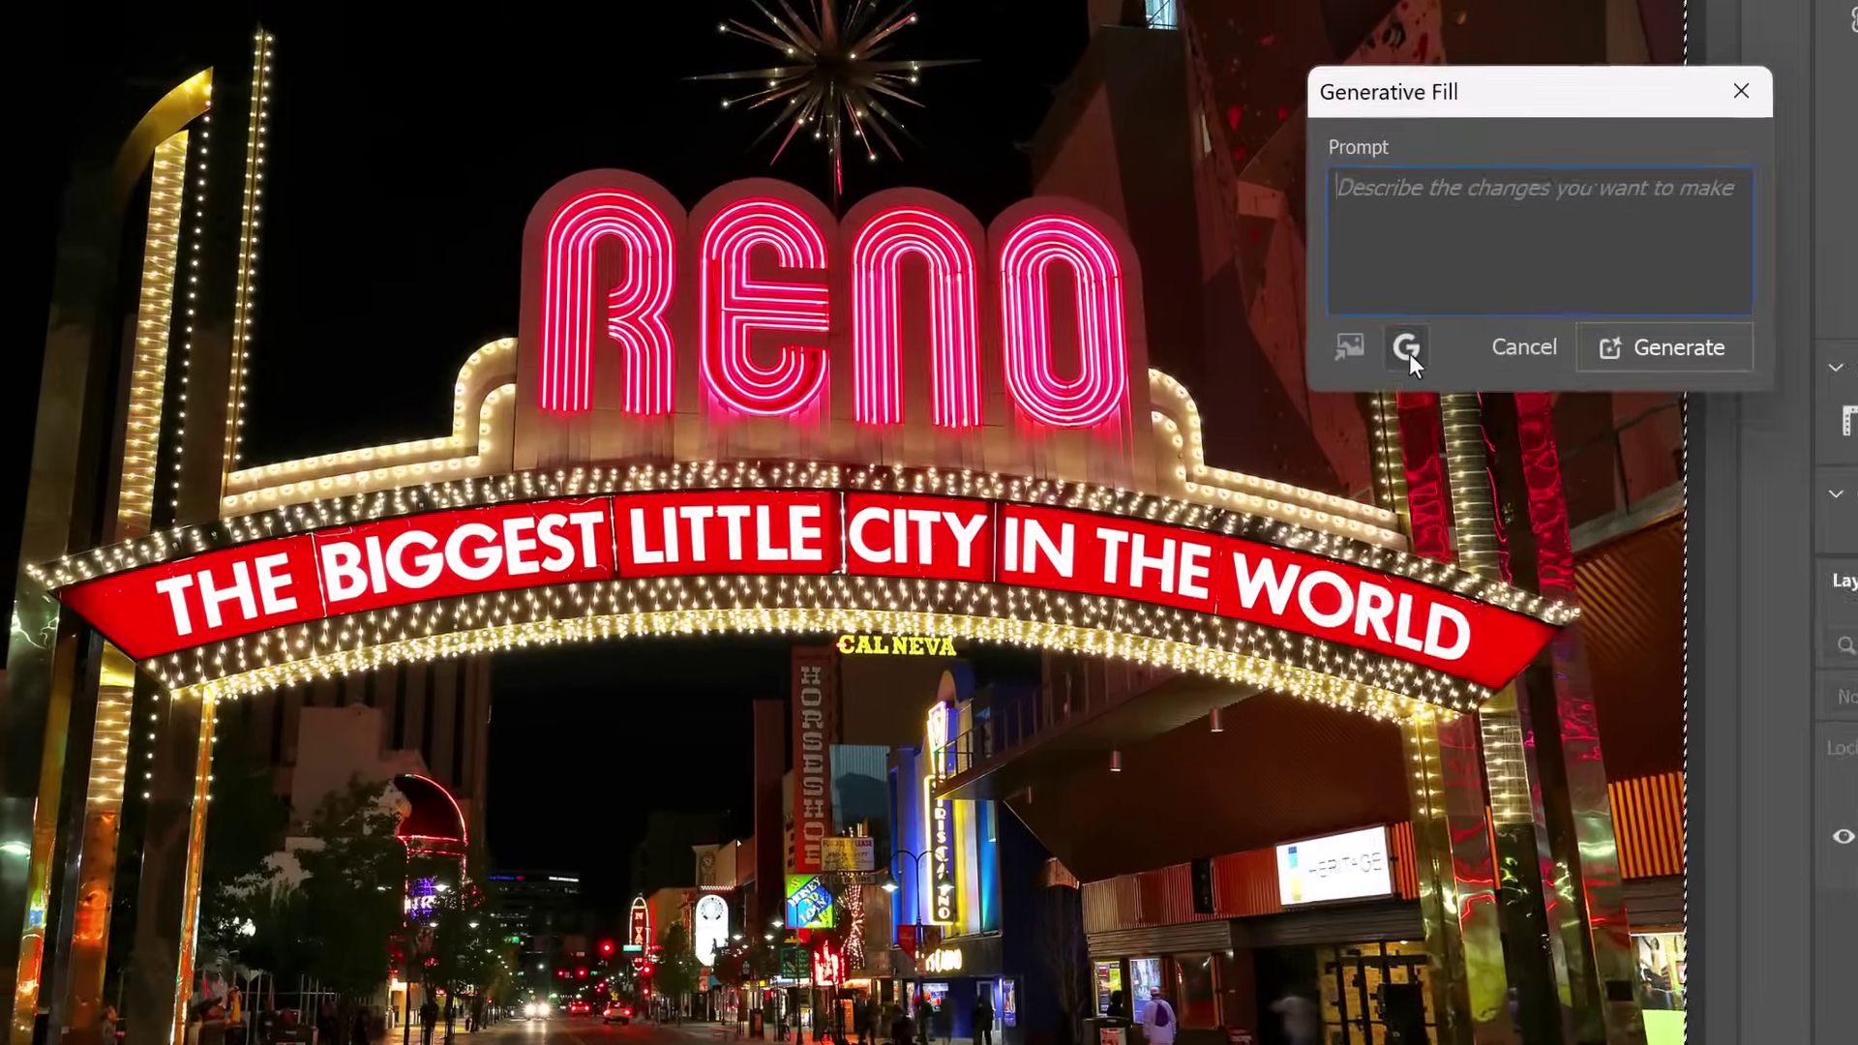
Step: Switch the model to Flux Kontext Pro, paste the sign-rewriting prompt, and generate
{"action": "left_click", "coordinate": [1083, 440]}
{"action": "left_click", "coordinate": [1455, 856]}
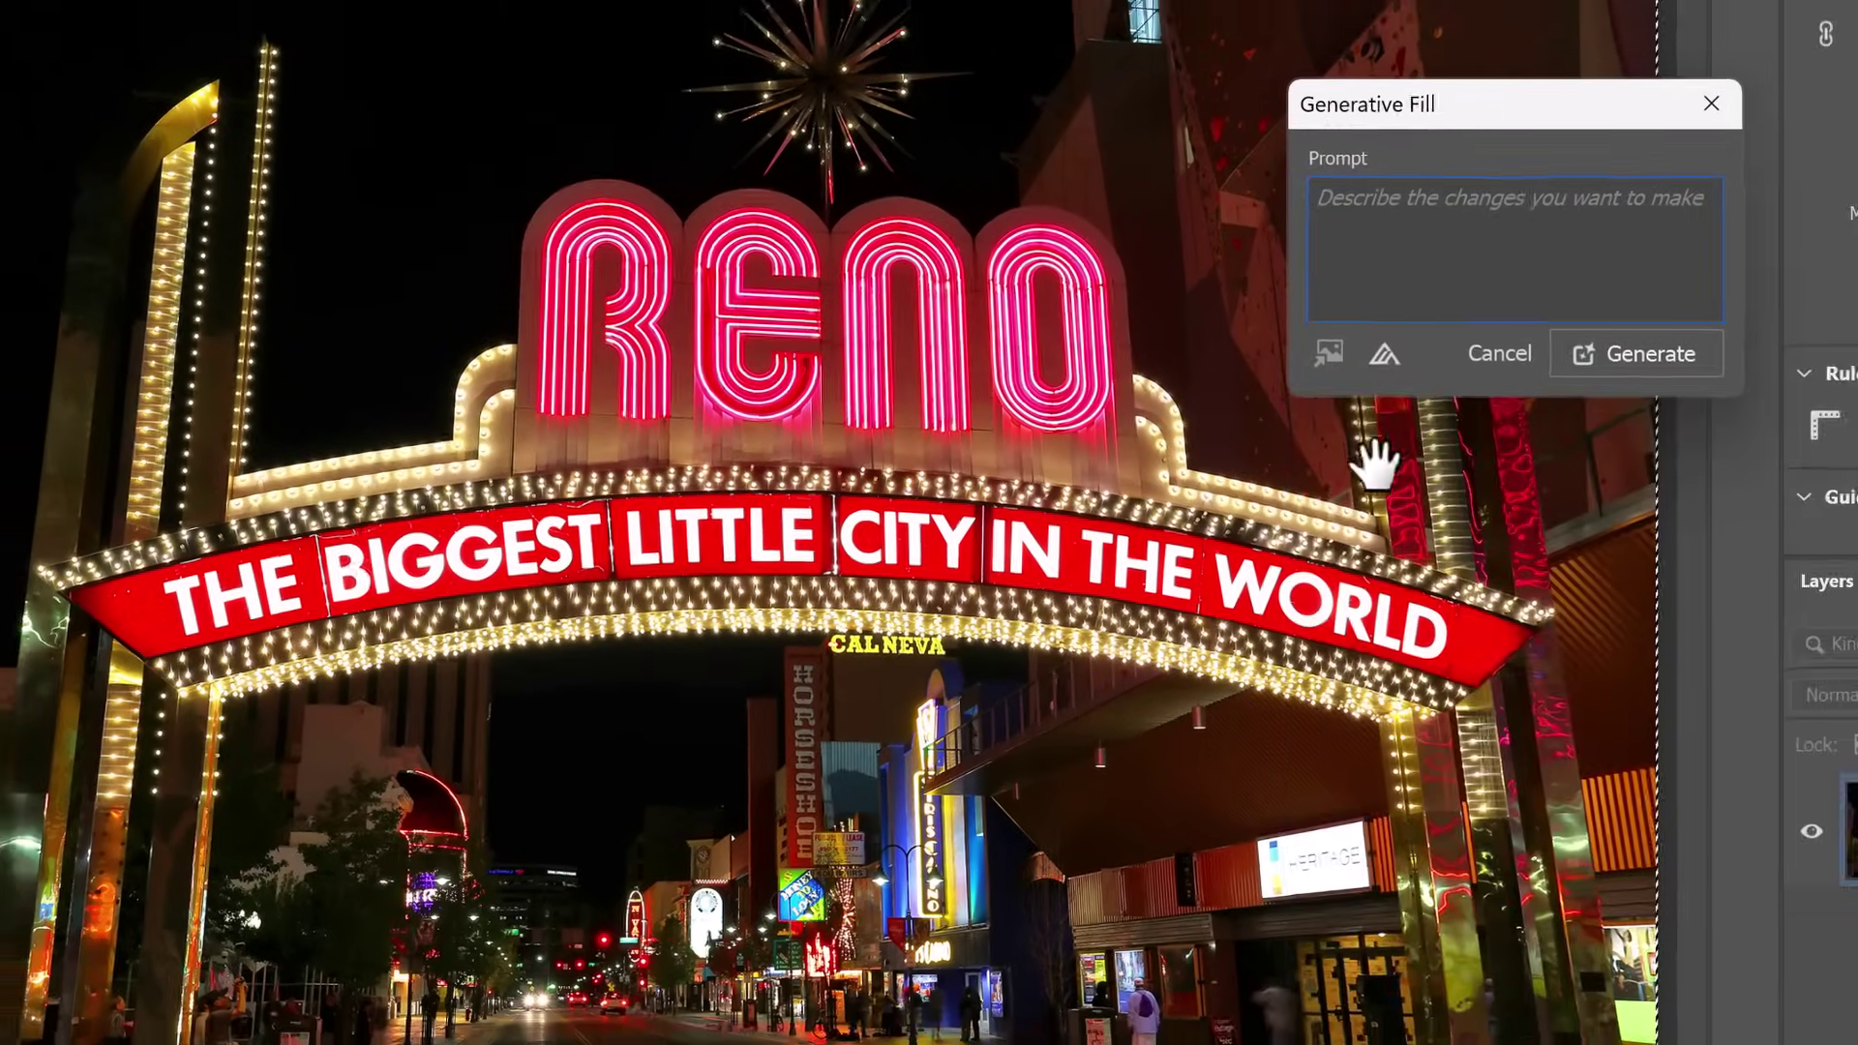
{"action": "type", "text": "change the word \"Reno\" to \"Adobe\" and the phrase \"The Biggest Little City In The World\" to \"Photoshop Now Includes Partner Models\""}
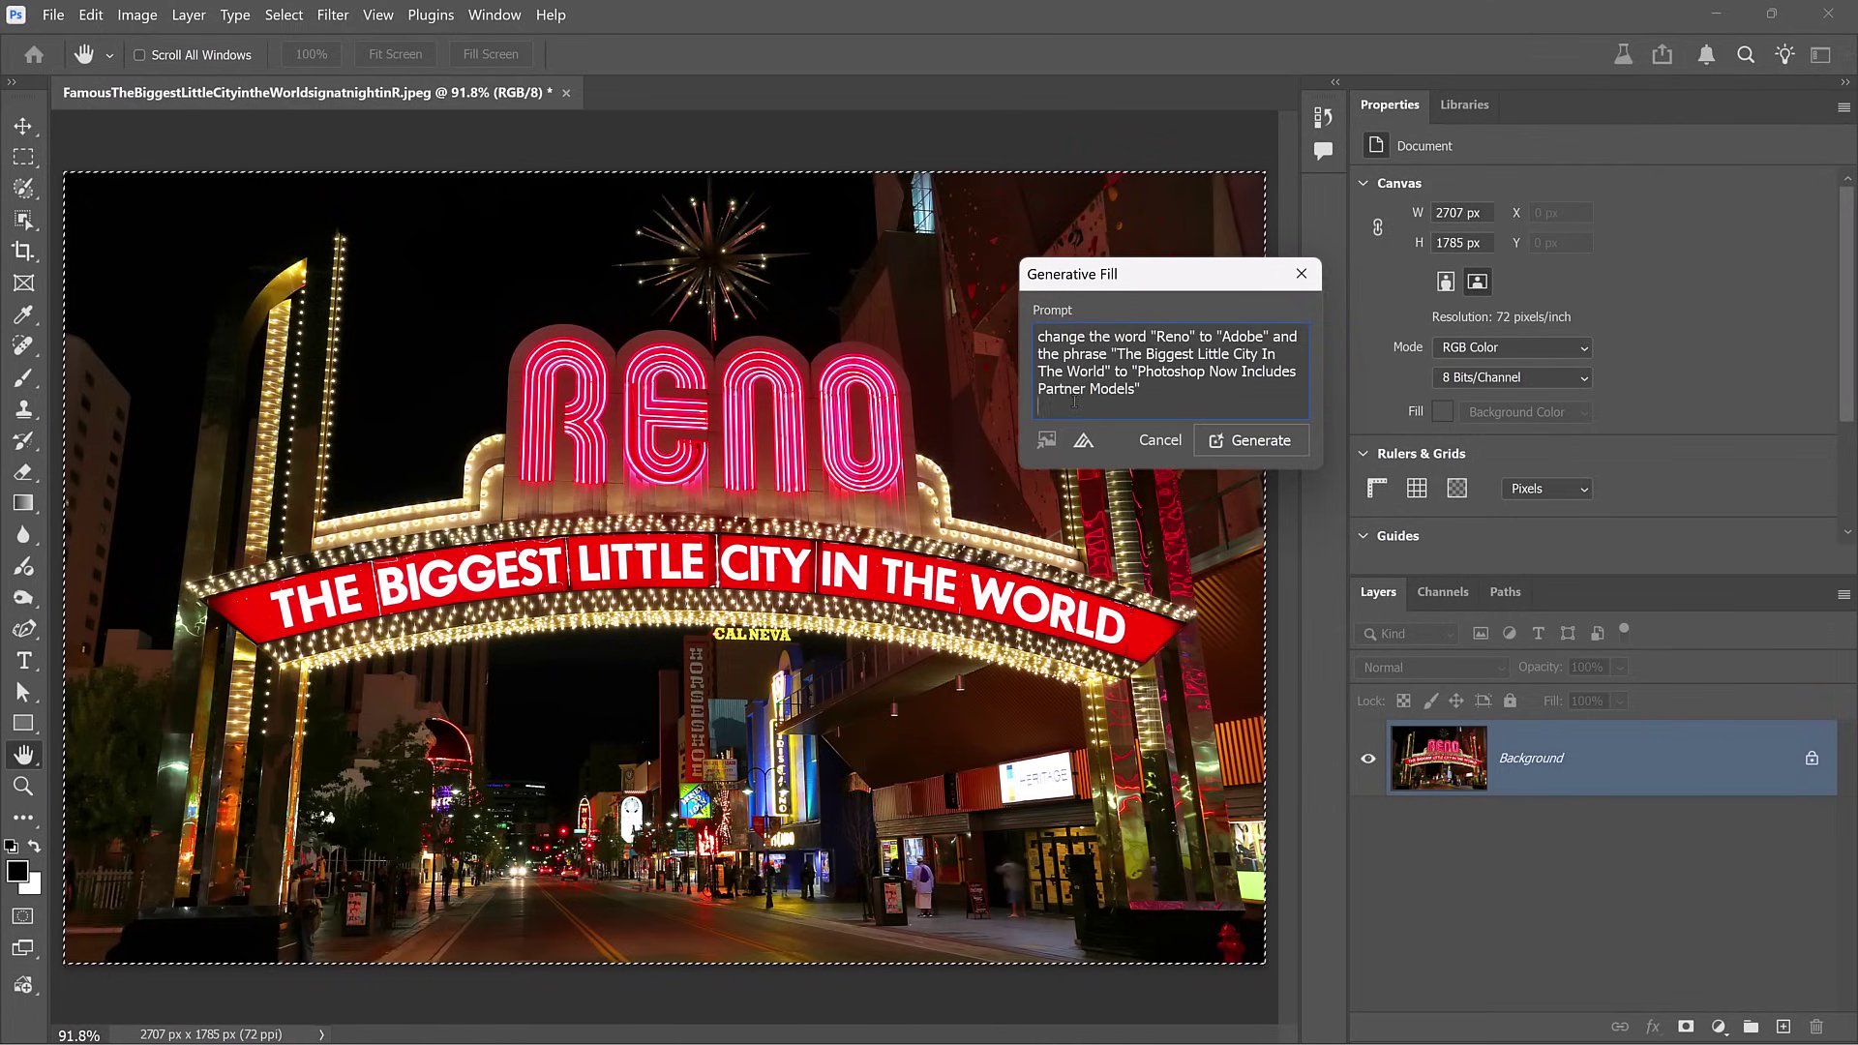
{"action": "left_click", "coordinate": [1213, 450]}
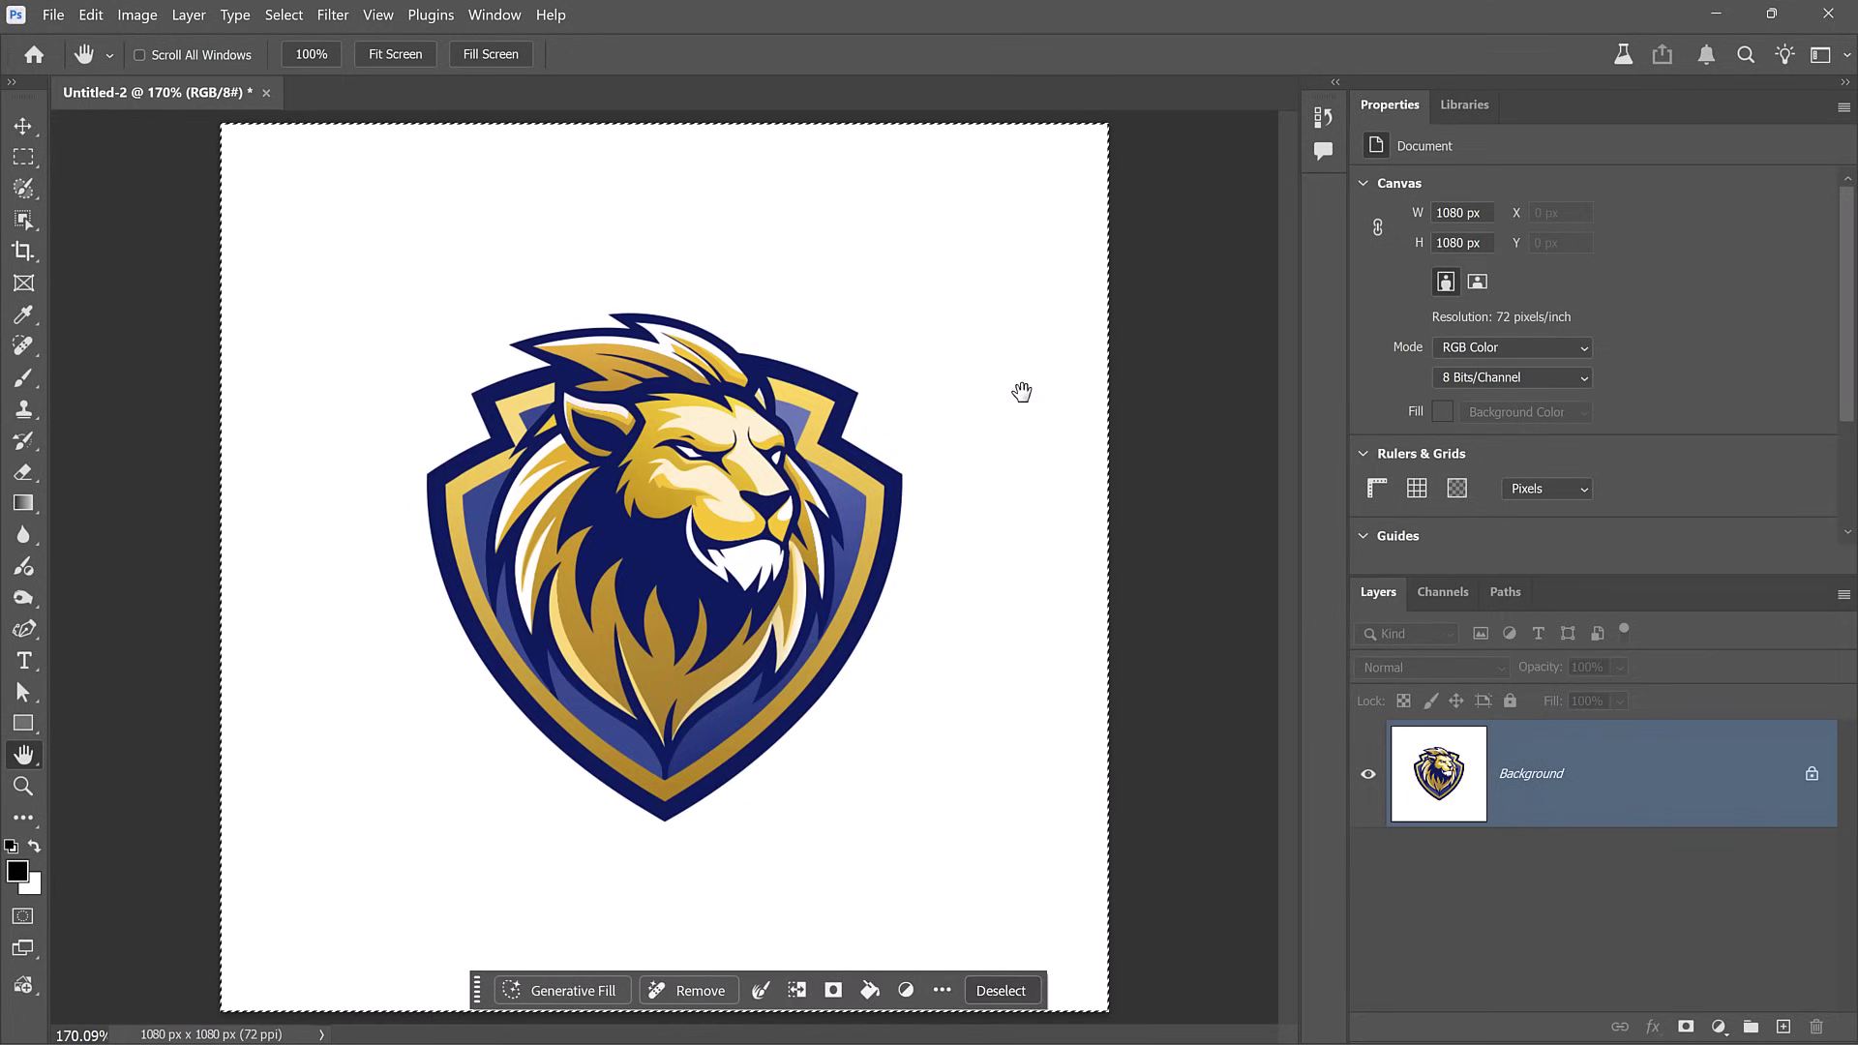
Step: Paste the pink-tee skater prompt for the lion logo and generate with Gemini 2.5
{"action": "key", "text": "ctrl+shift+g"}
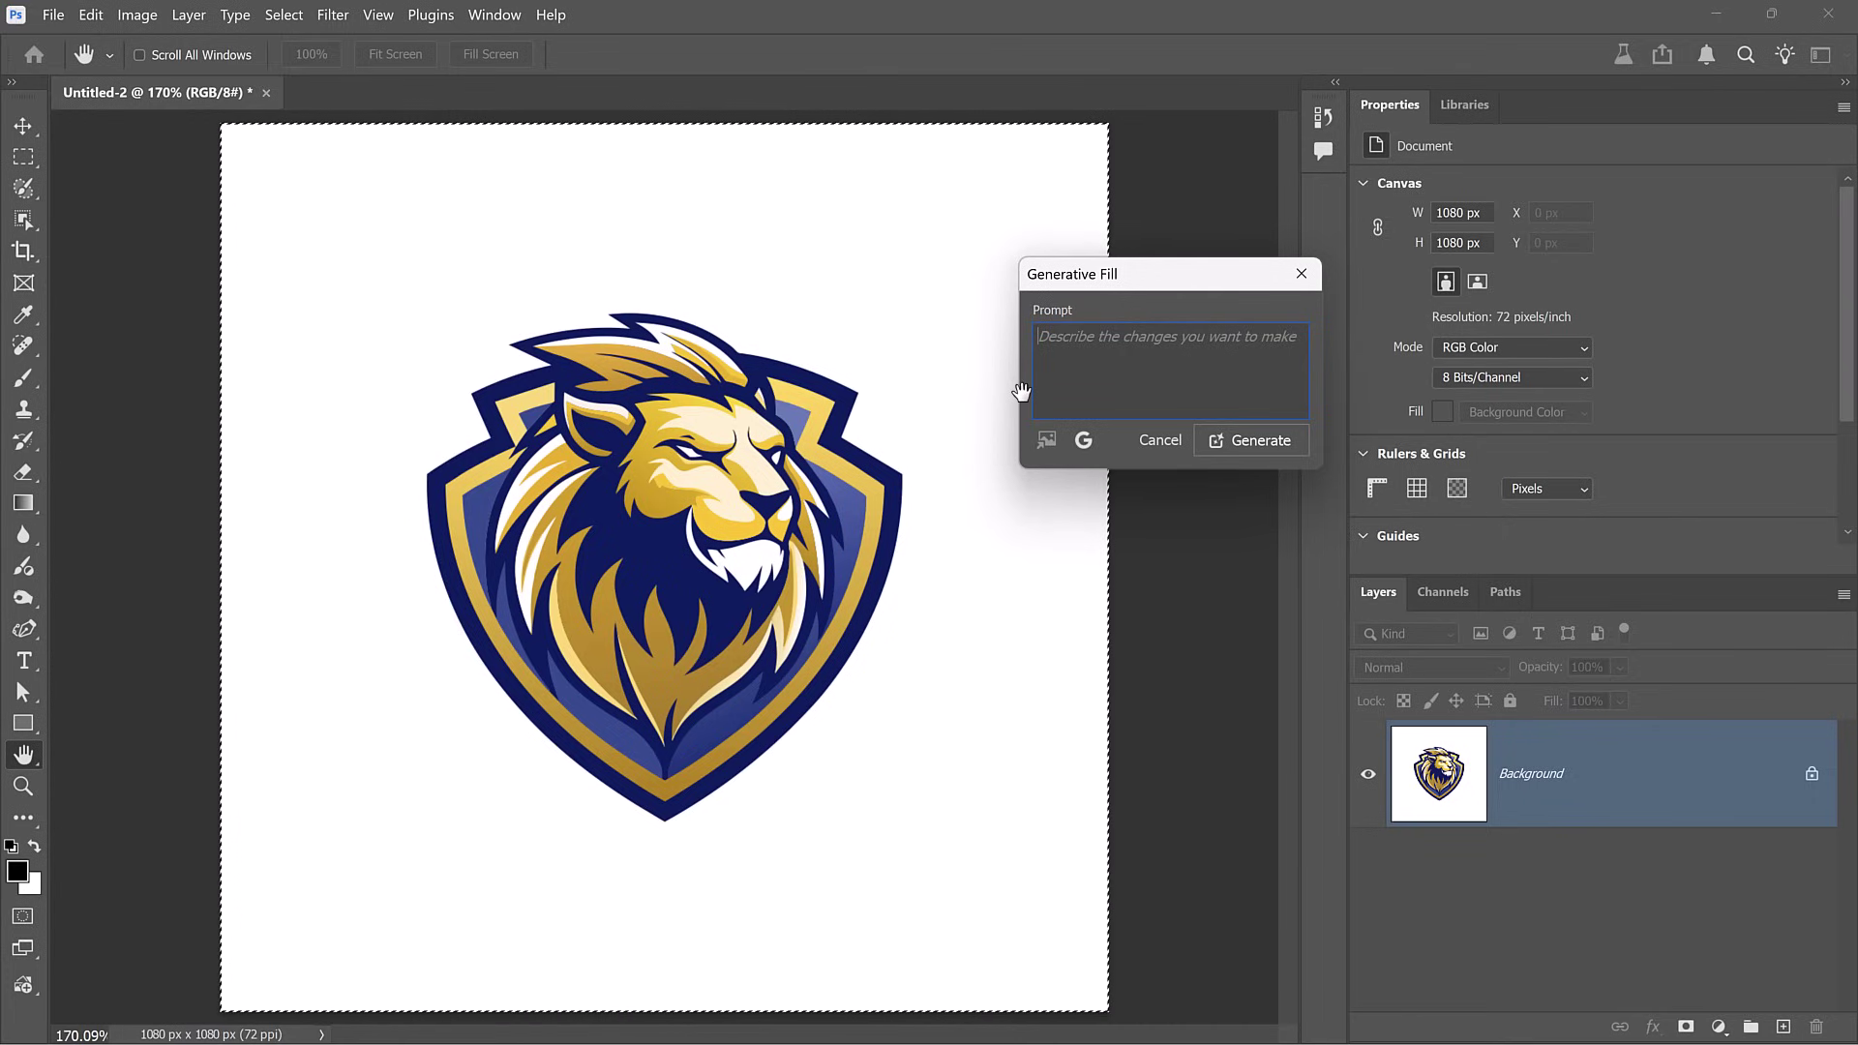
{"action": "type", "text": "place this logo on a pink tee shirt worn by a young skater woman sitting on top of a table in an outdoor skate park"}
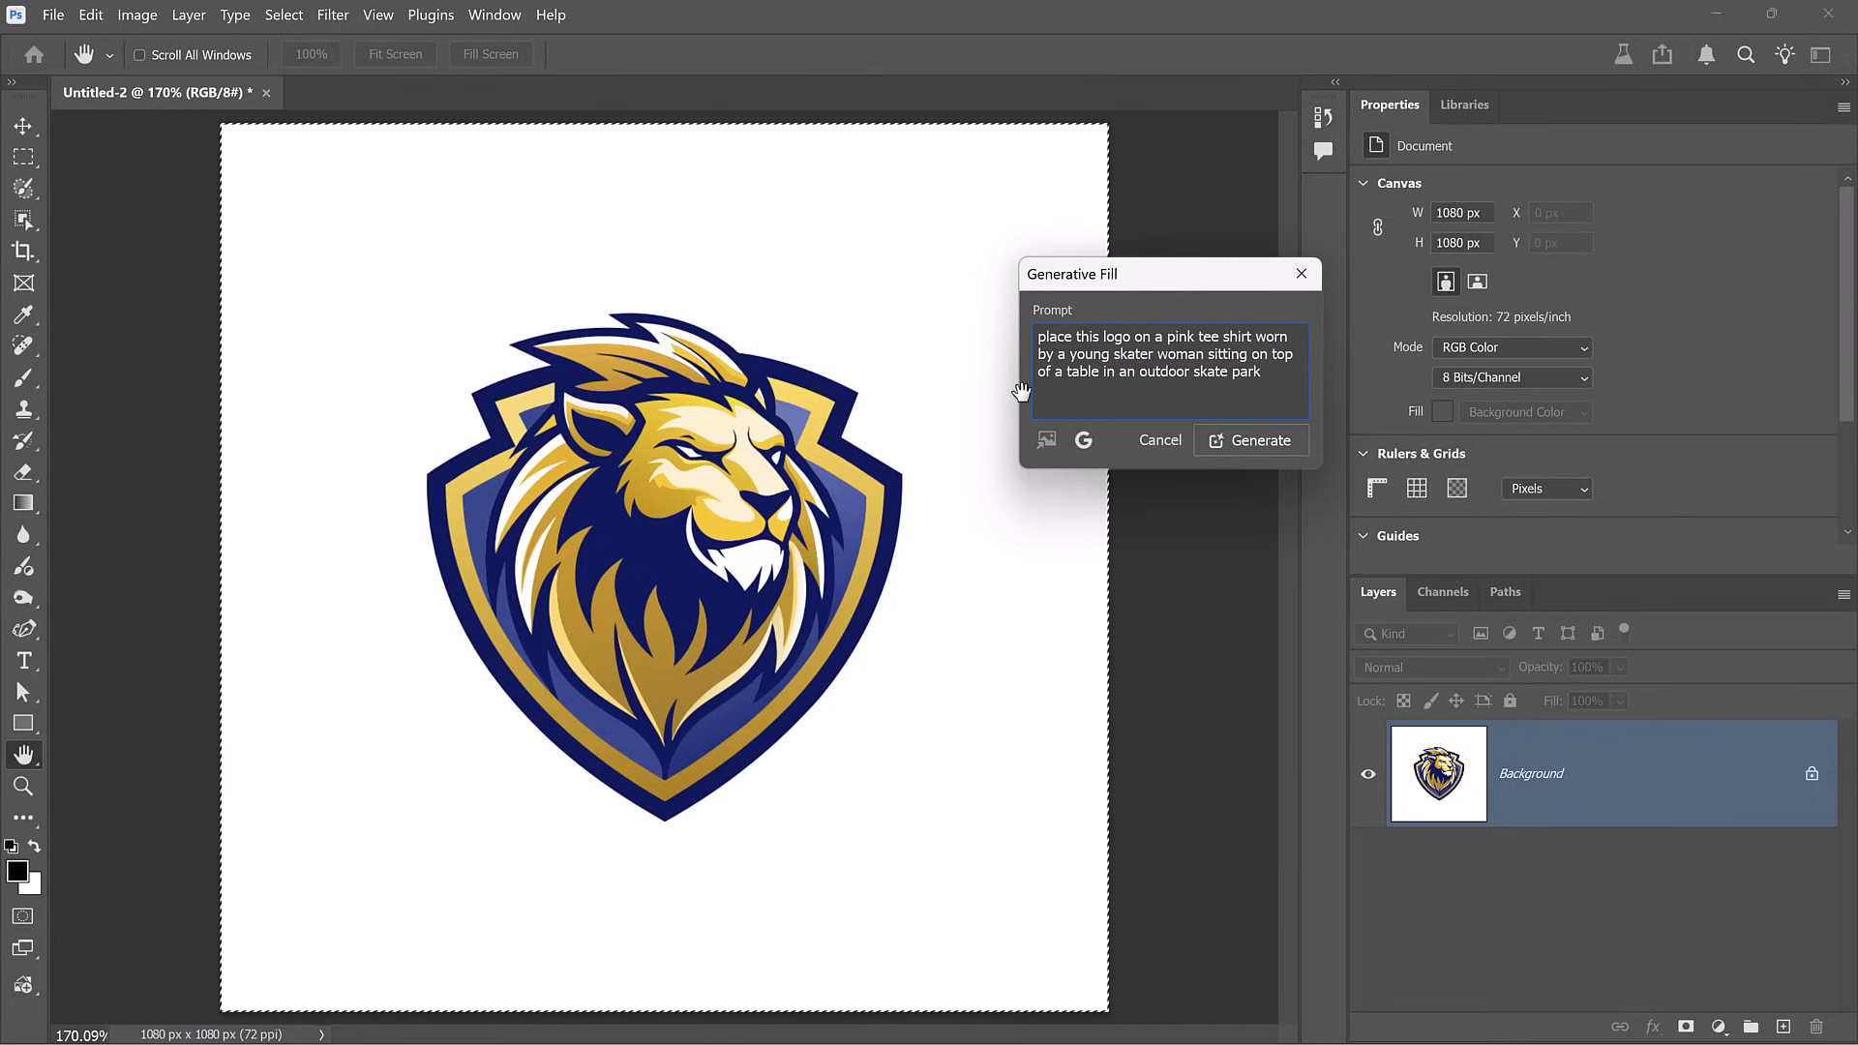
{"action": "left_click", "coordinate": [1268, 443]}
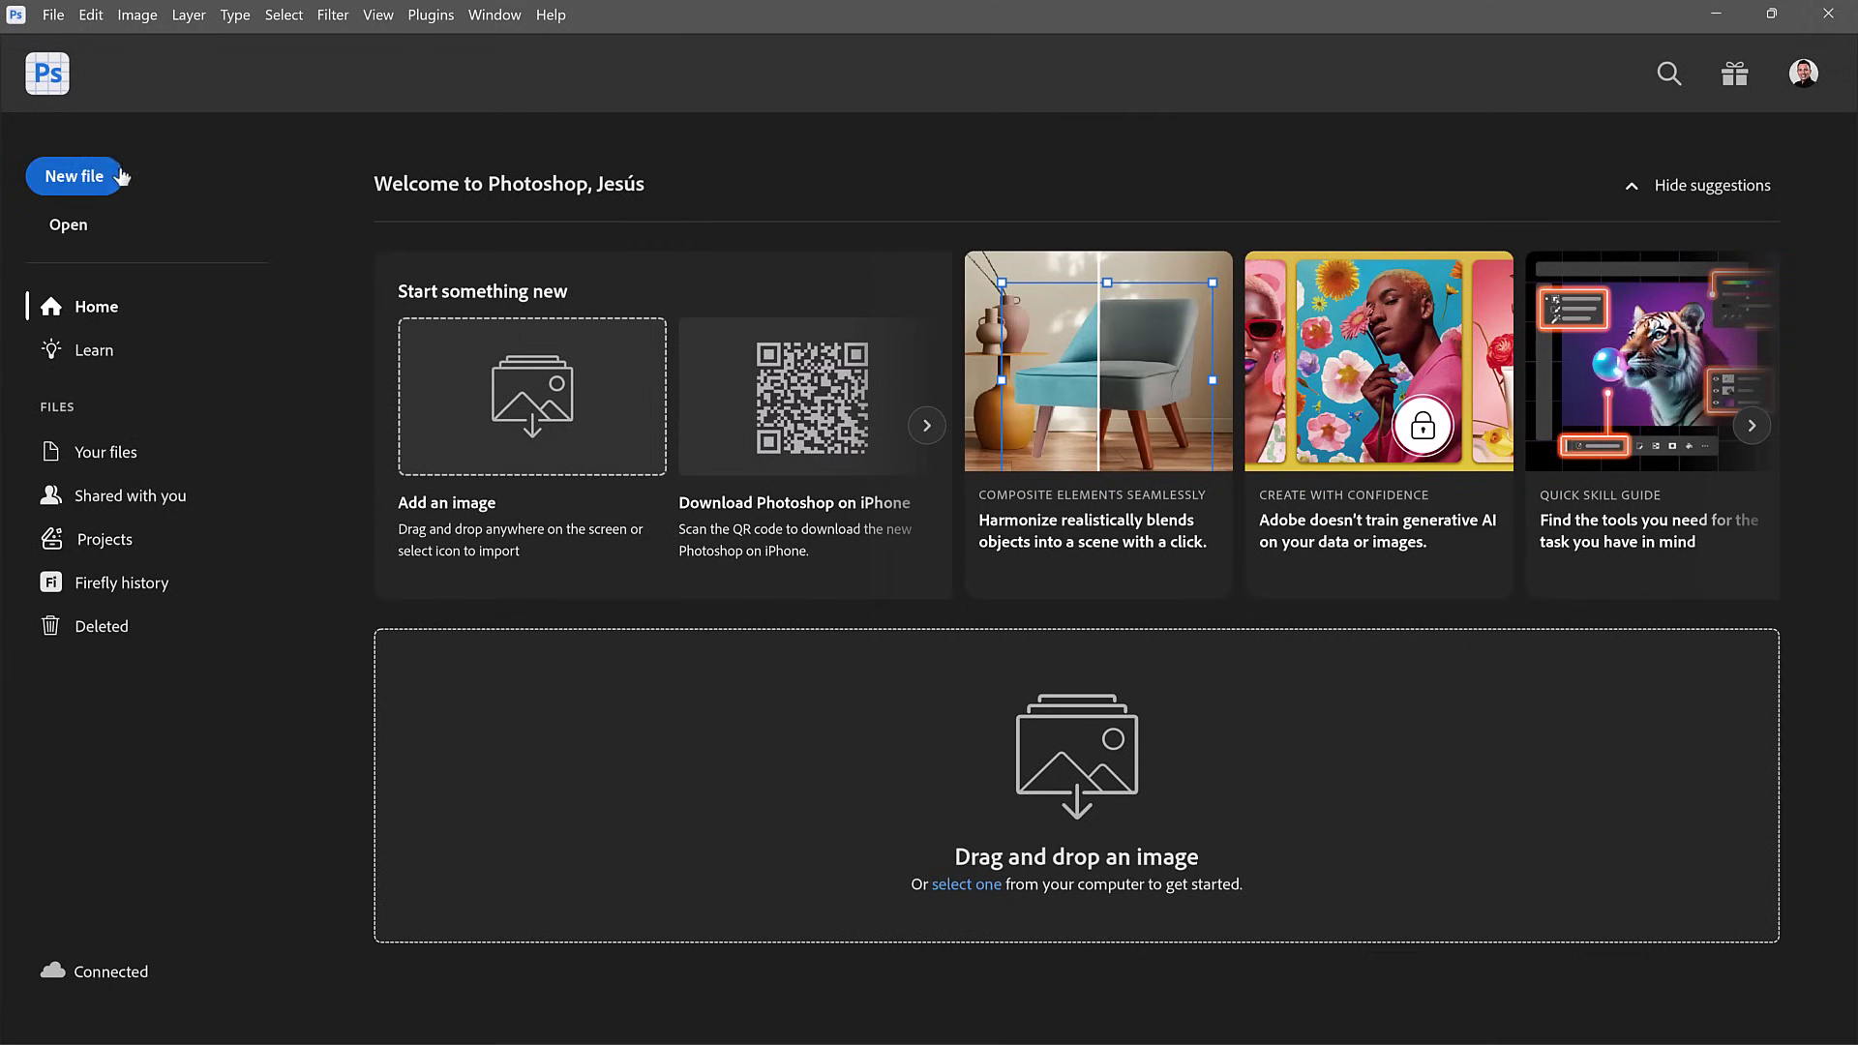
Step: Create a blank 1080 × 1080 px document, select all of it, and bring up Generative Fill
{"action": "left_click", "coordinate": [118, 176]}
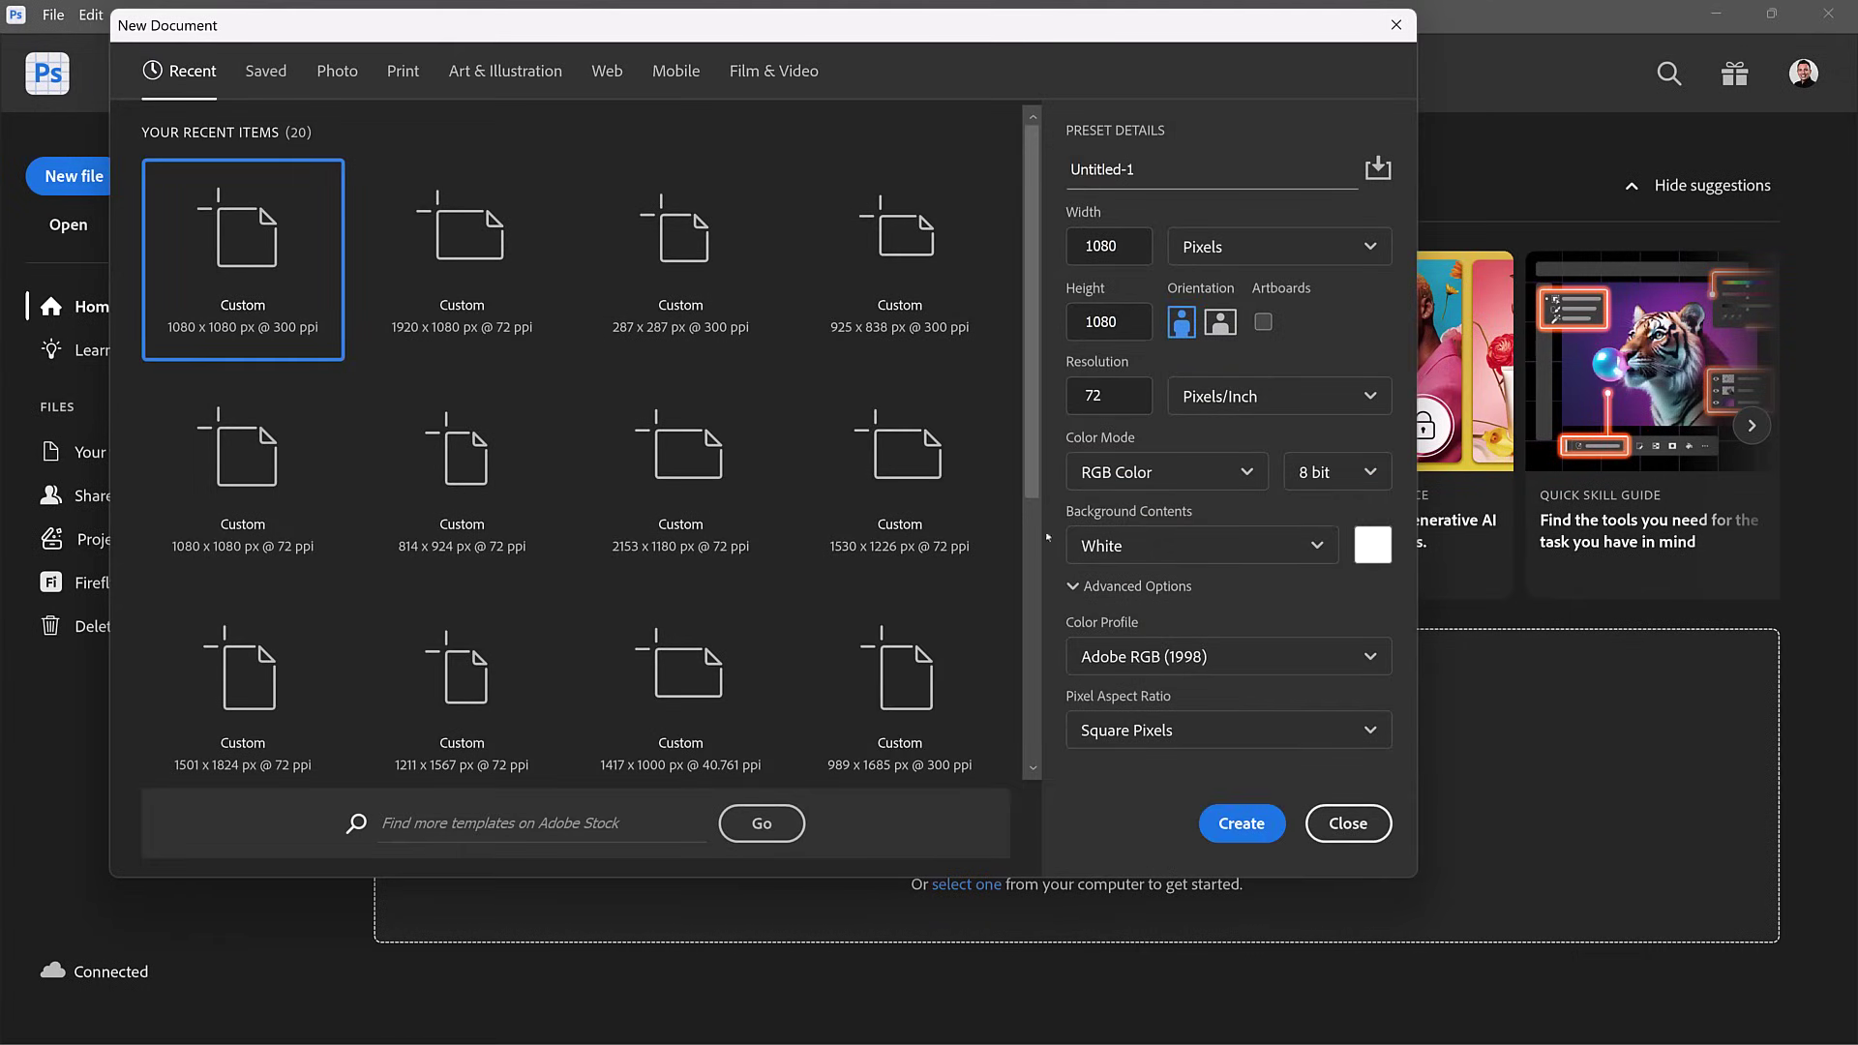
{"action": "left_click", "coordinate": [1232, 812]}
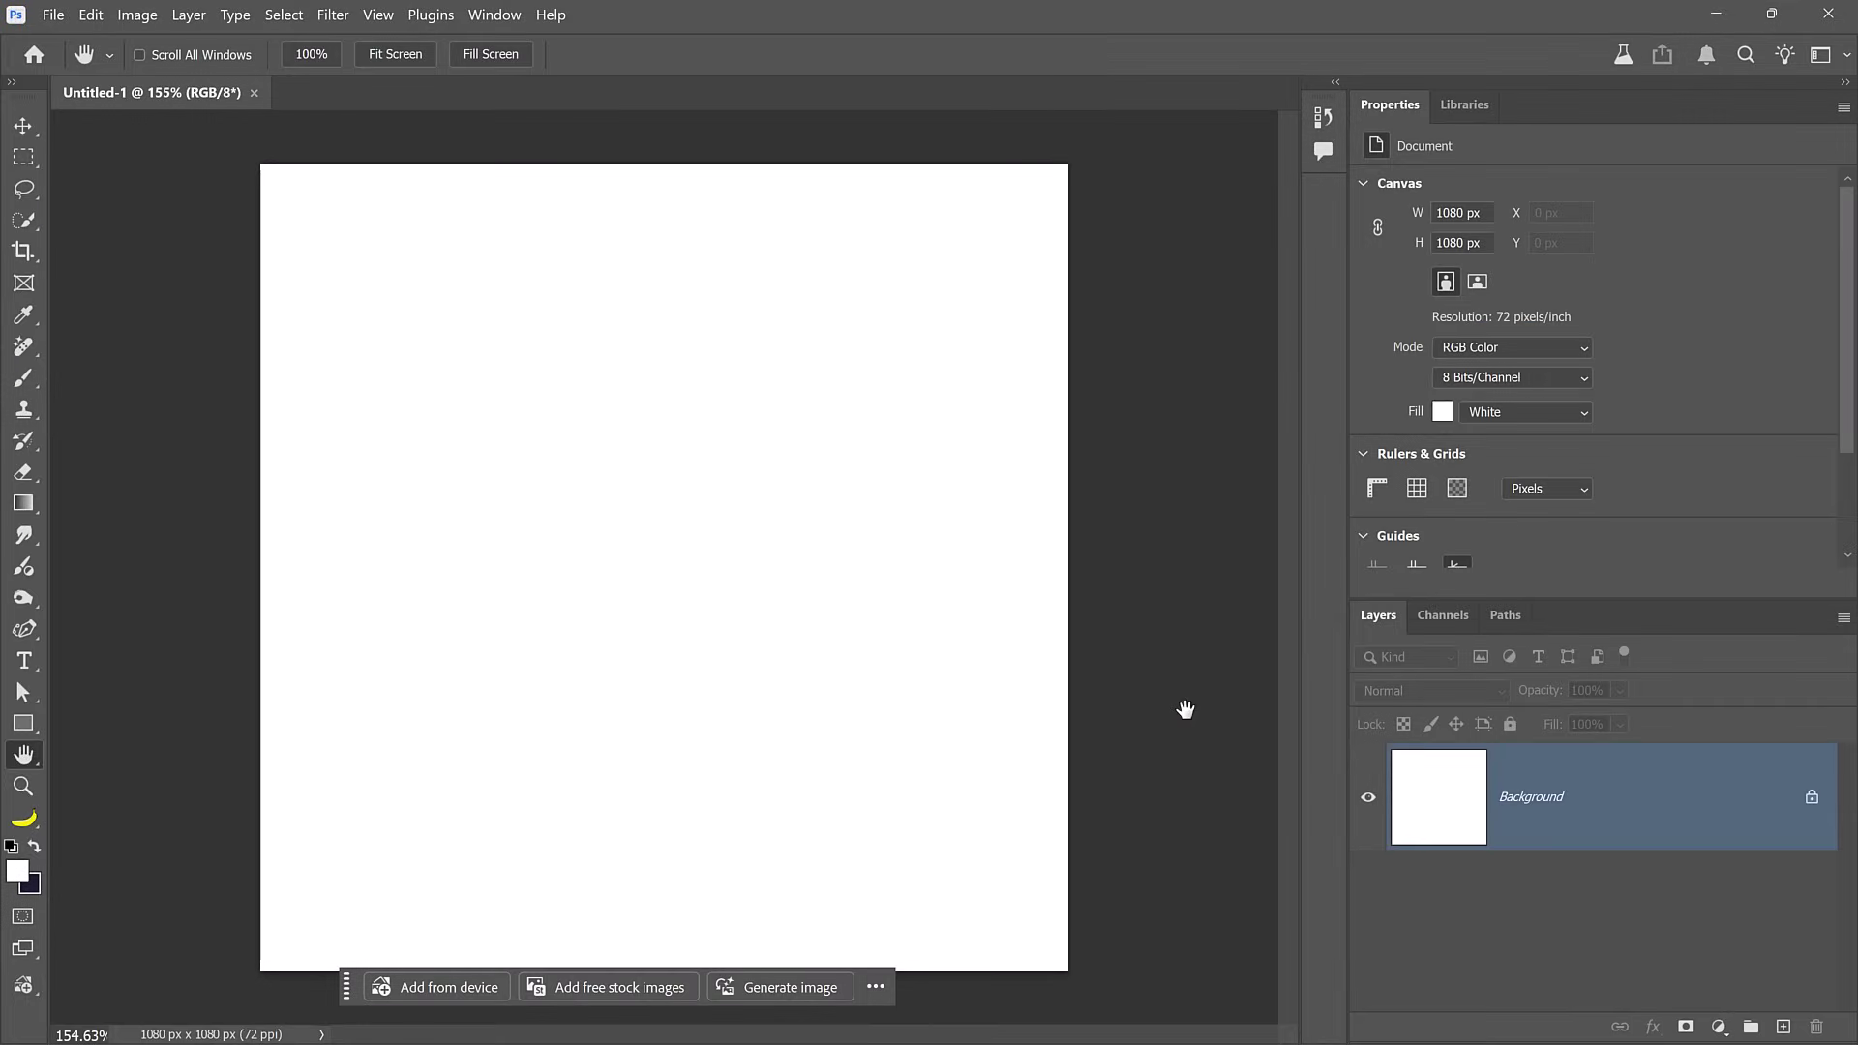
{"action": "key", "text": "ctrl+a"}
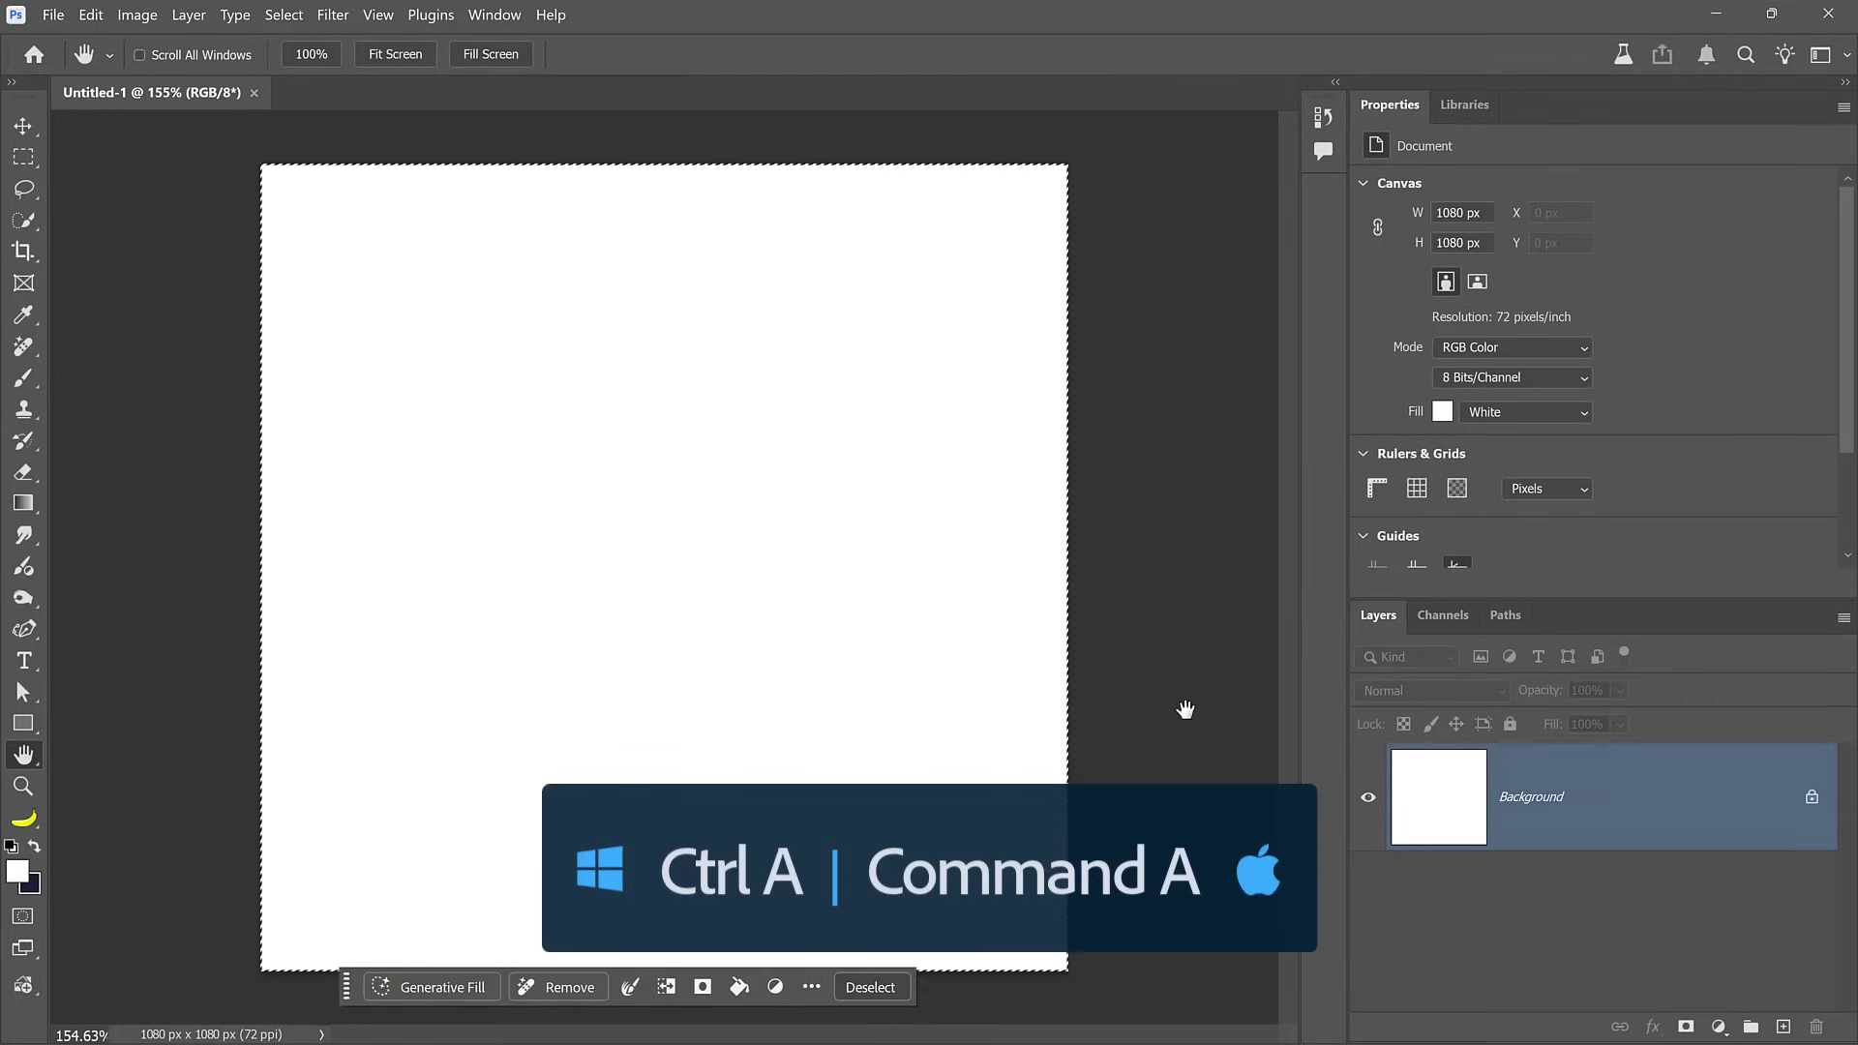
{"action": "key", "text": "ctrl+shift+g"}
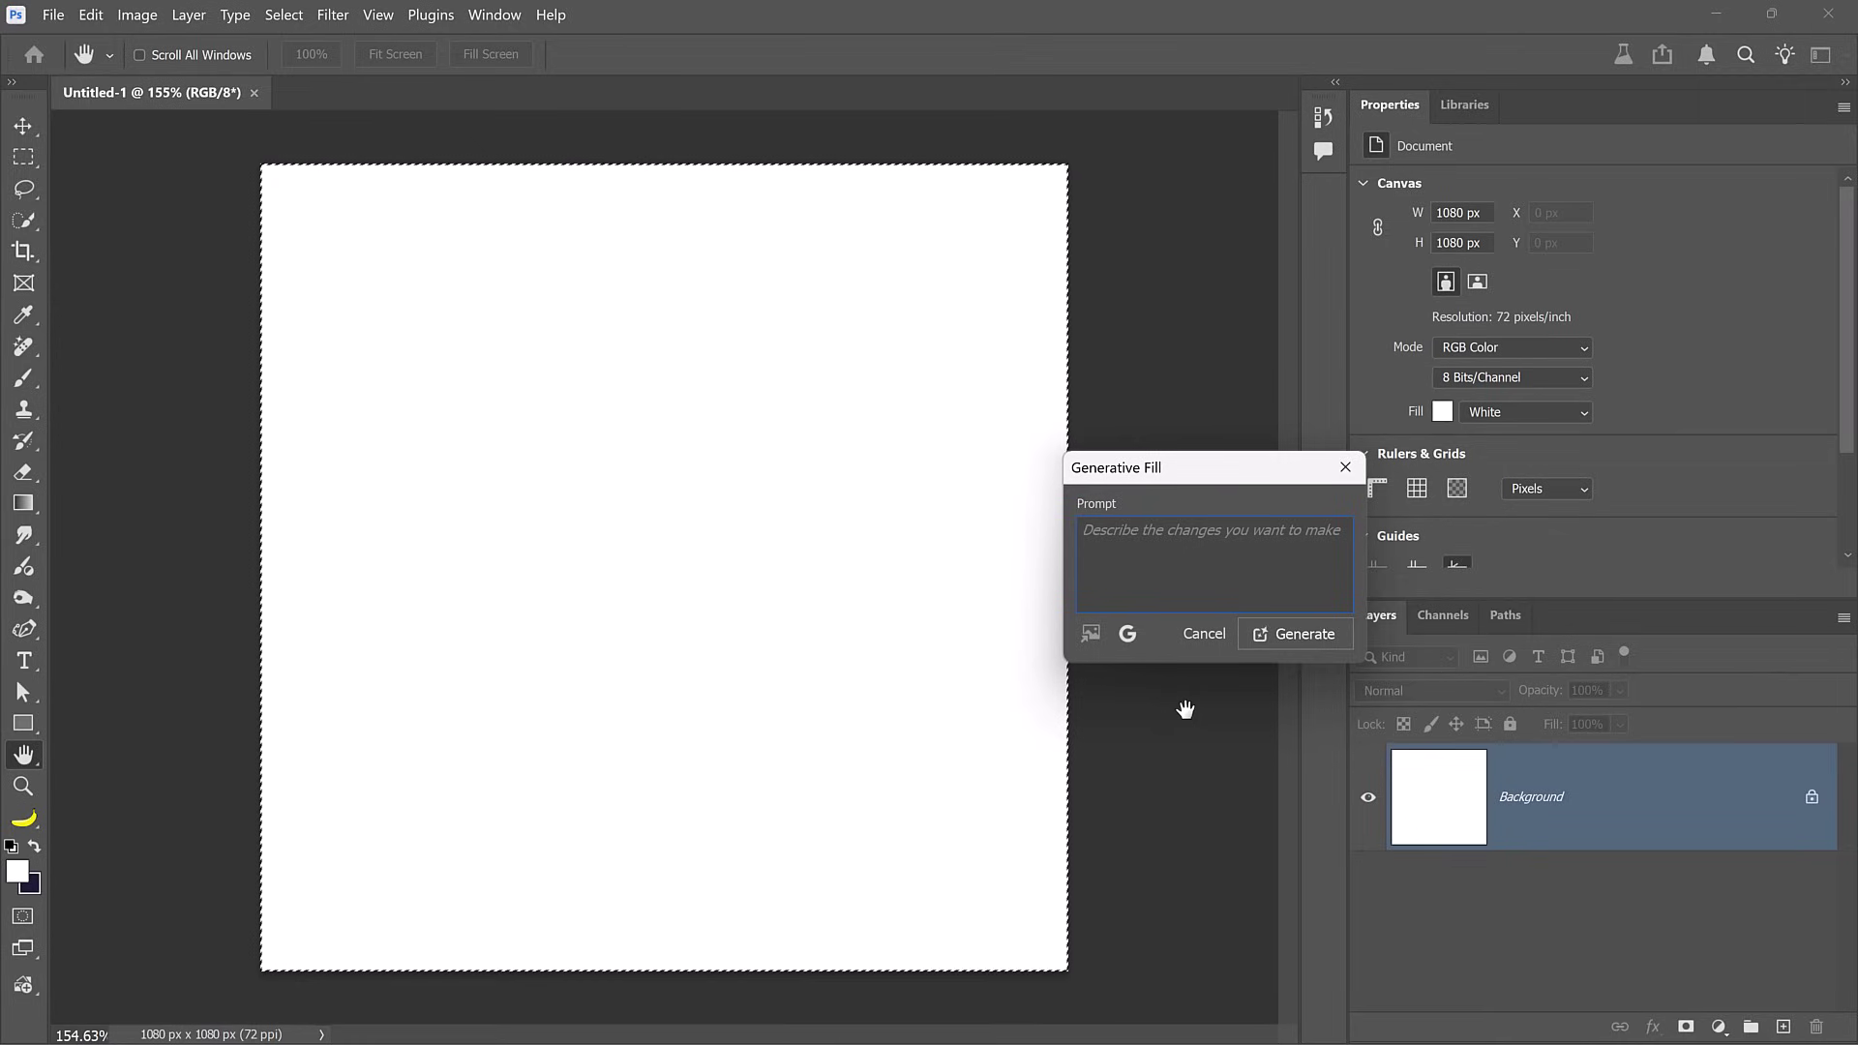
Step: Generate 'seamless pattern of an intricate colorful floral design' across the blank canvas
{"action": "type", "text": "seamless pattern of an intricate colorful floral design"}
{"action": "left_click", "coordinate": [1268, 641]}
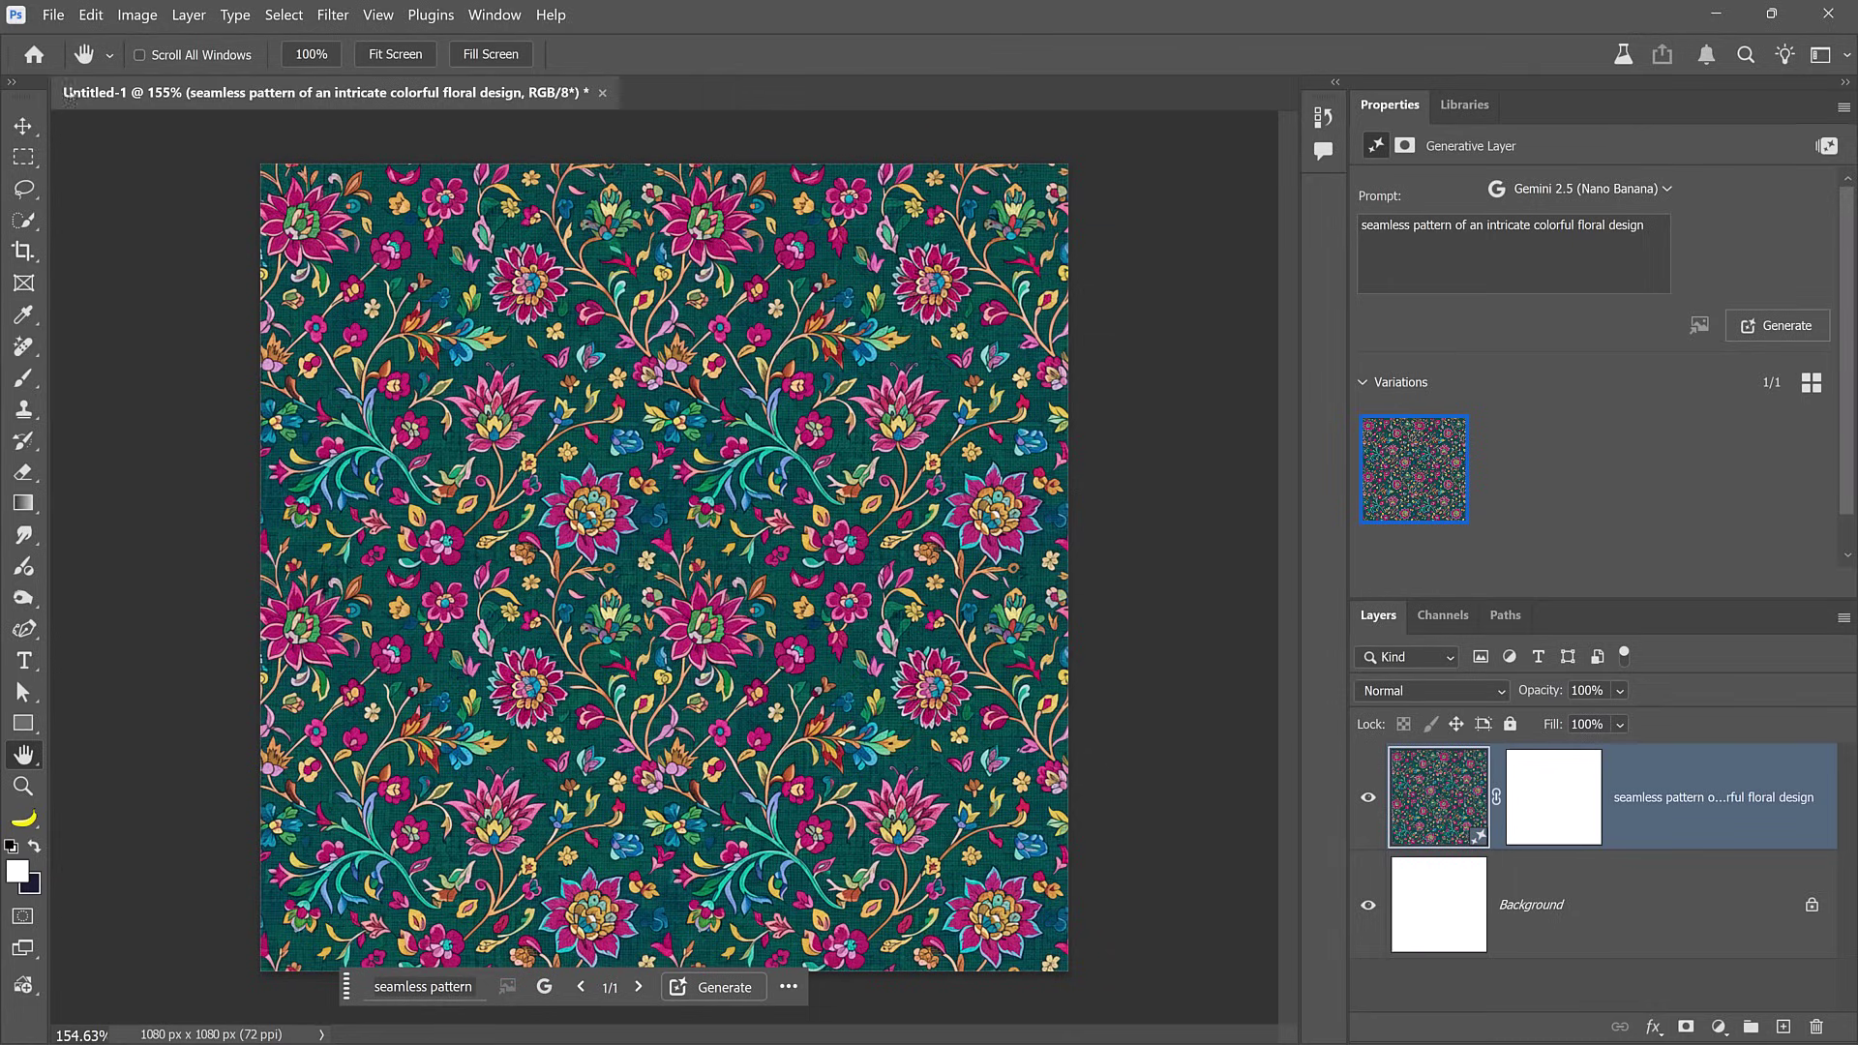
Step: Save the floral design as a pattern named 'floral pattern'
{"action": "left_click", "coordinate": [92, 14]}
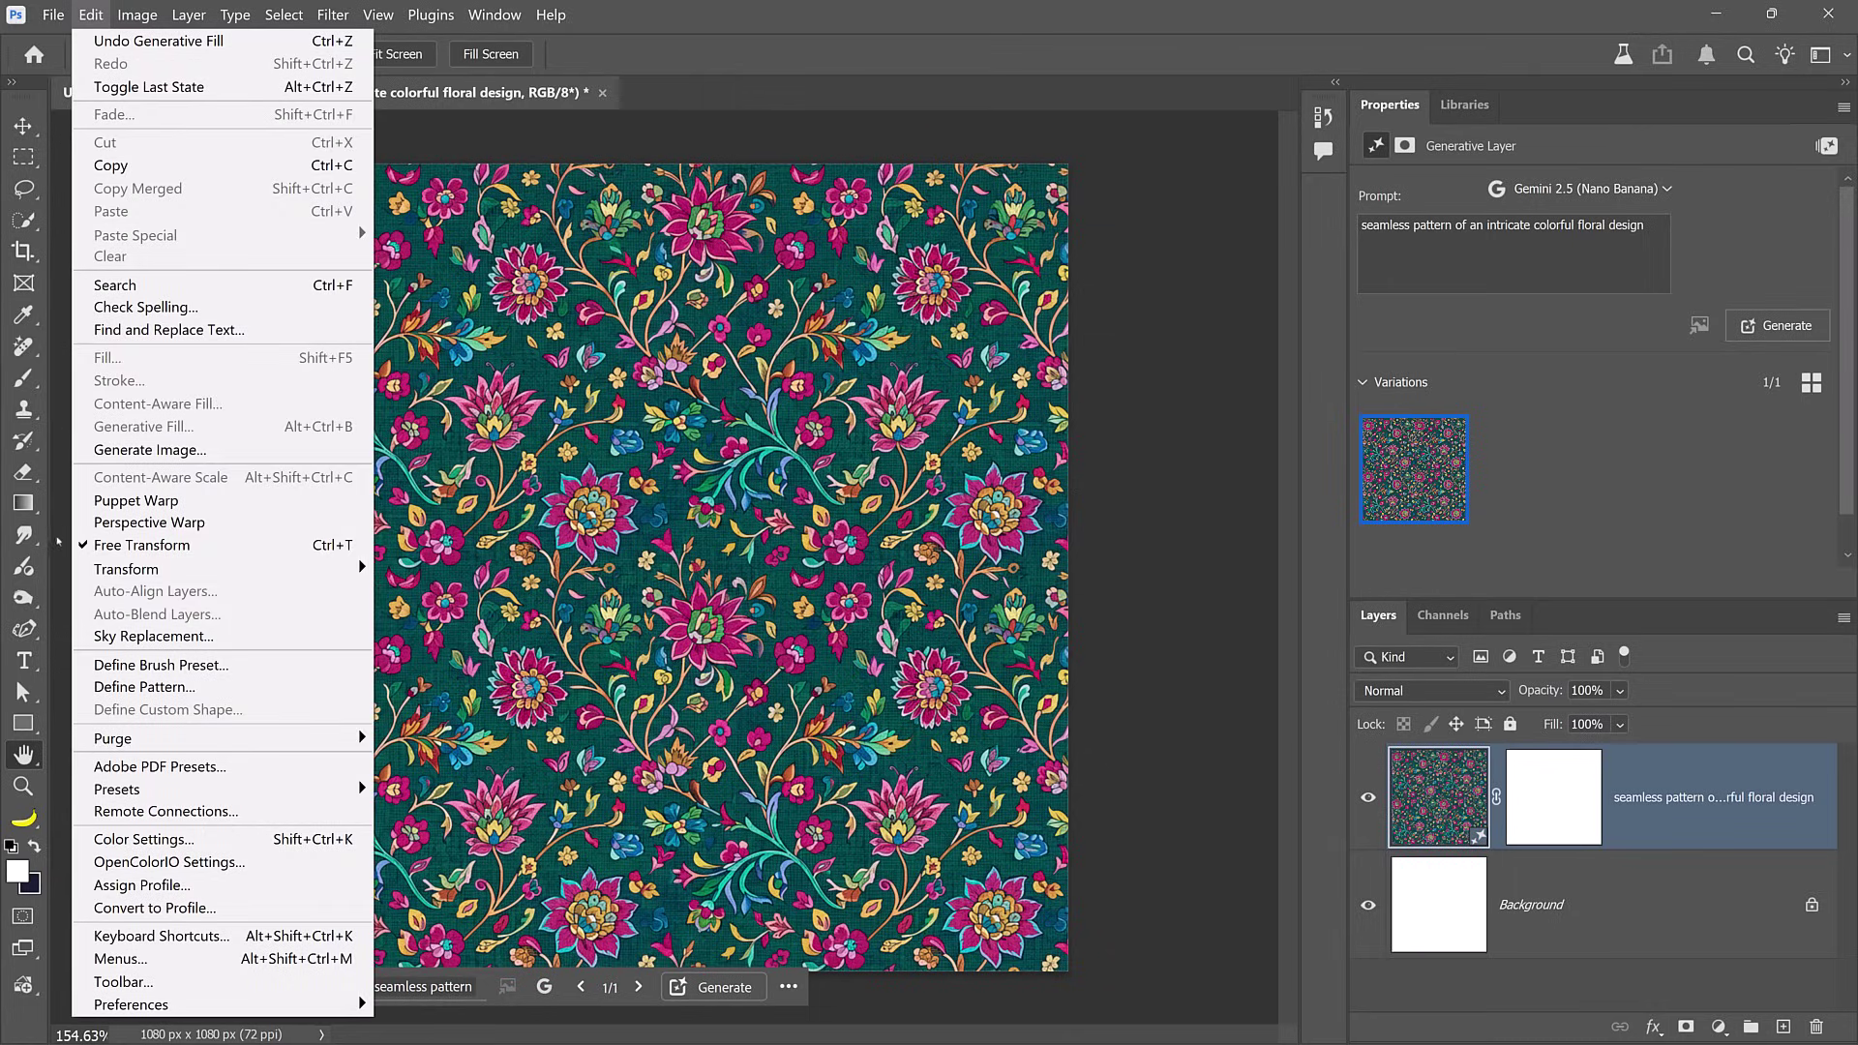
{"action": "left_click", "coordinate": [190, 696]}
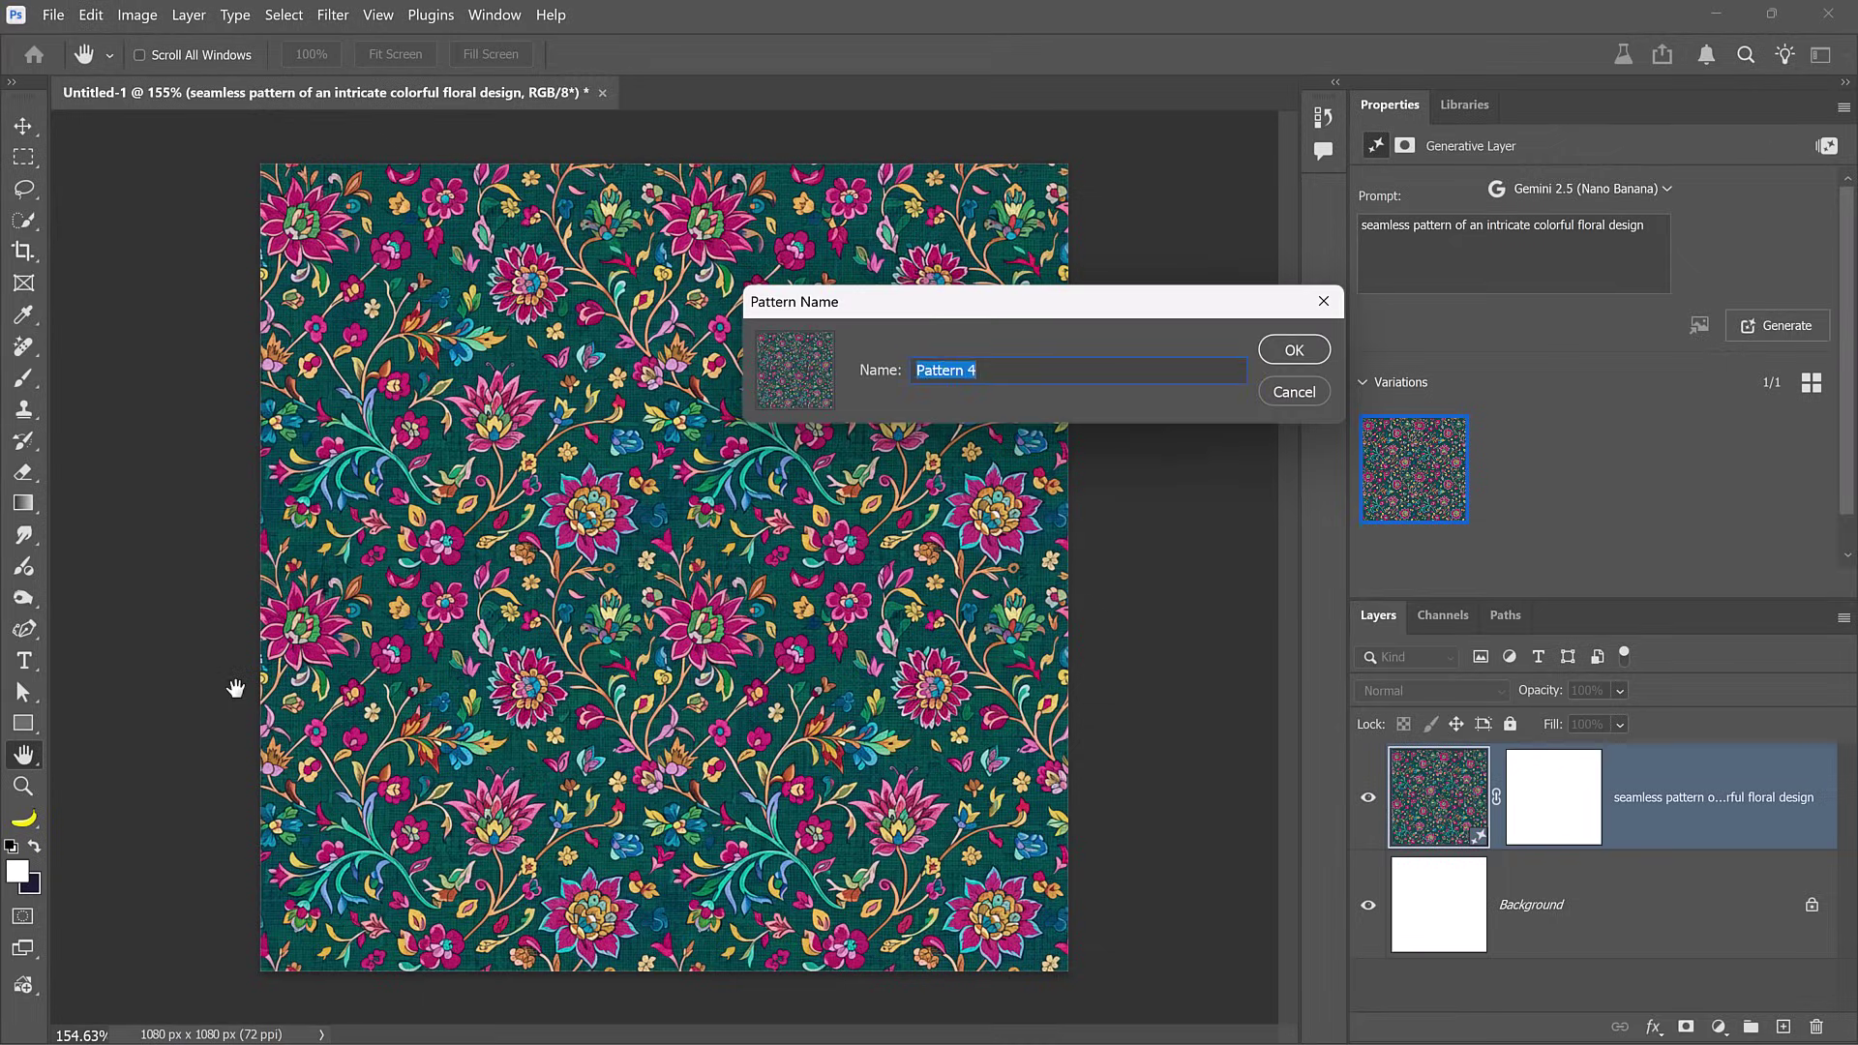
{"action": "key", "text": "Return"}
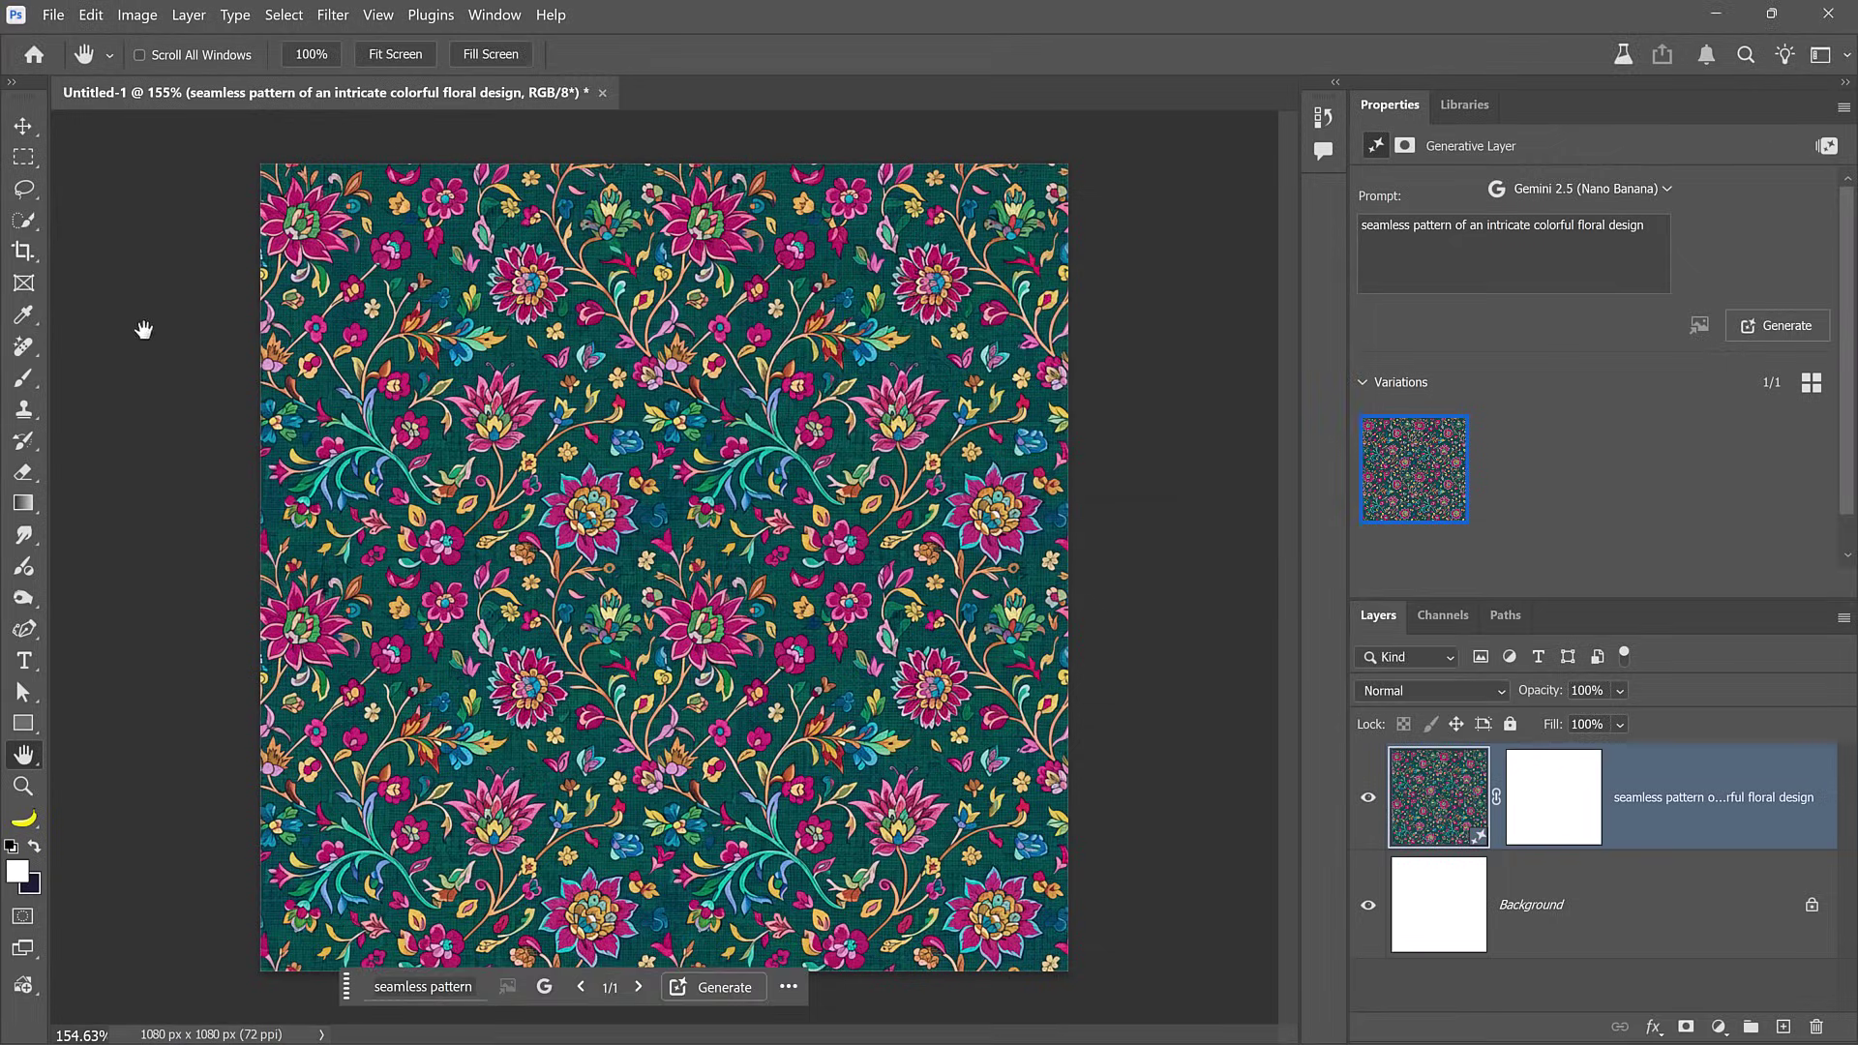
Step: Create a new 1920 × 1080 px document at 72 ppi
{"action": "left_click", "coordinate": [53, 16]}
{"action": "key", "text": "ctrl+n"}
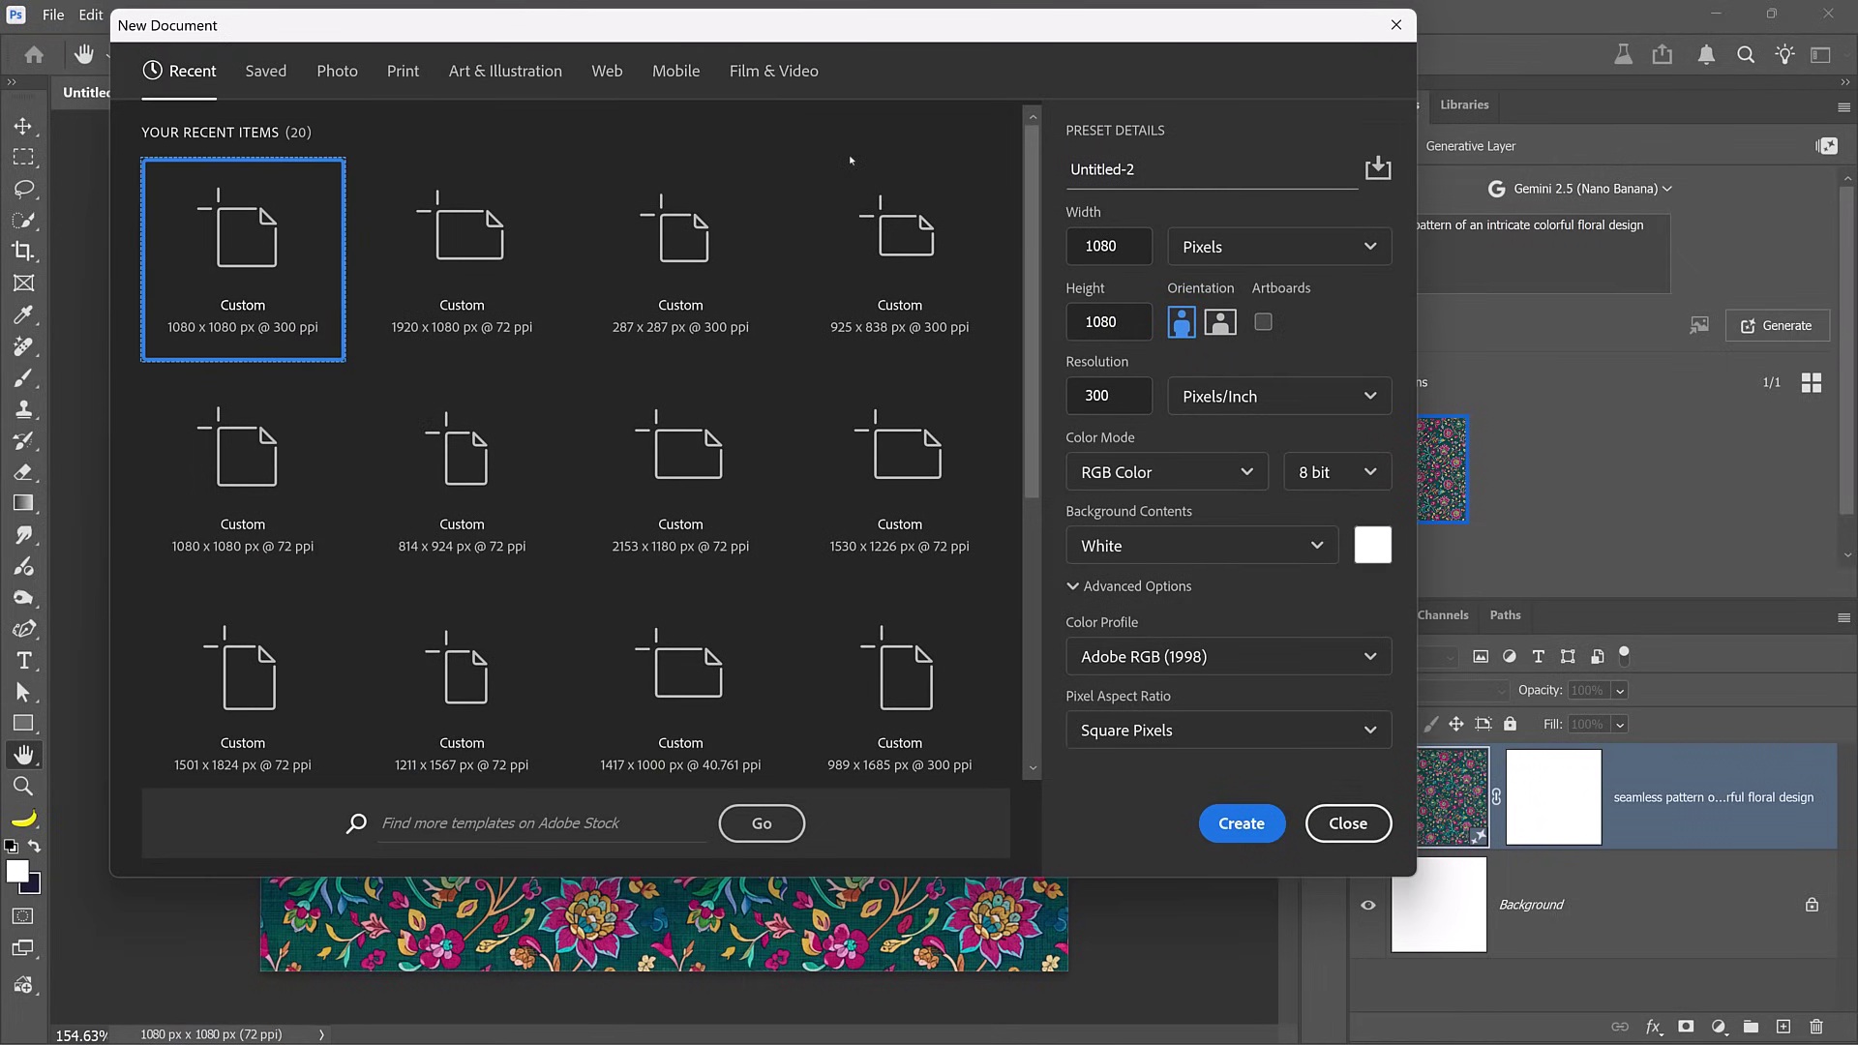
{"action": "left_click", "coordinate": [462, 252]}
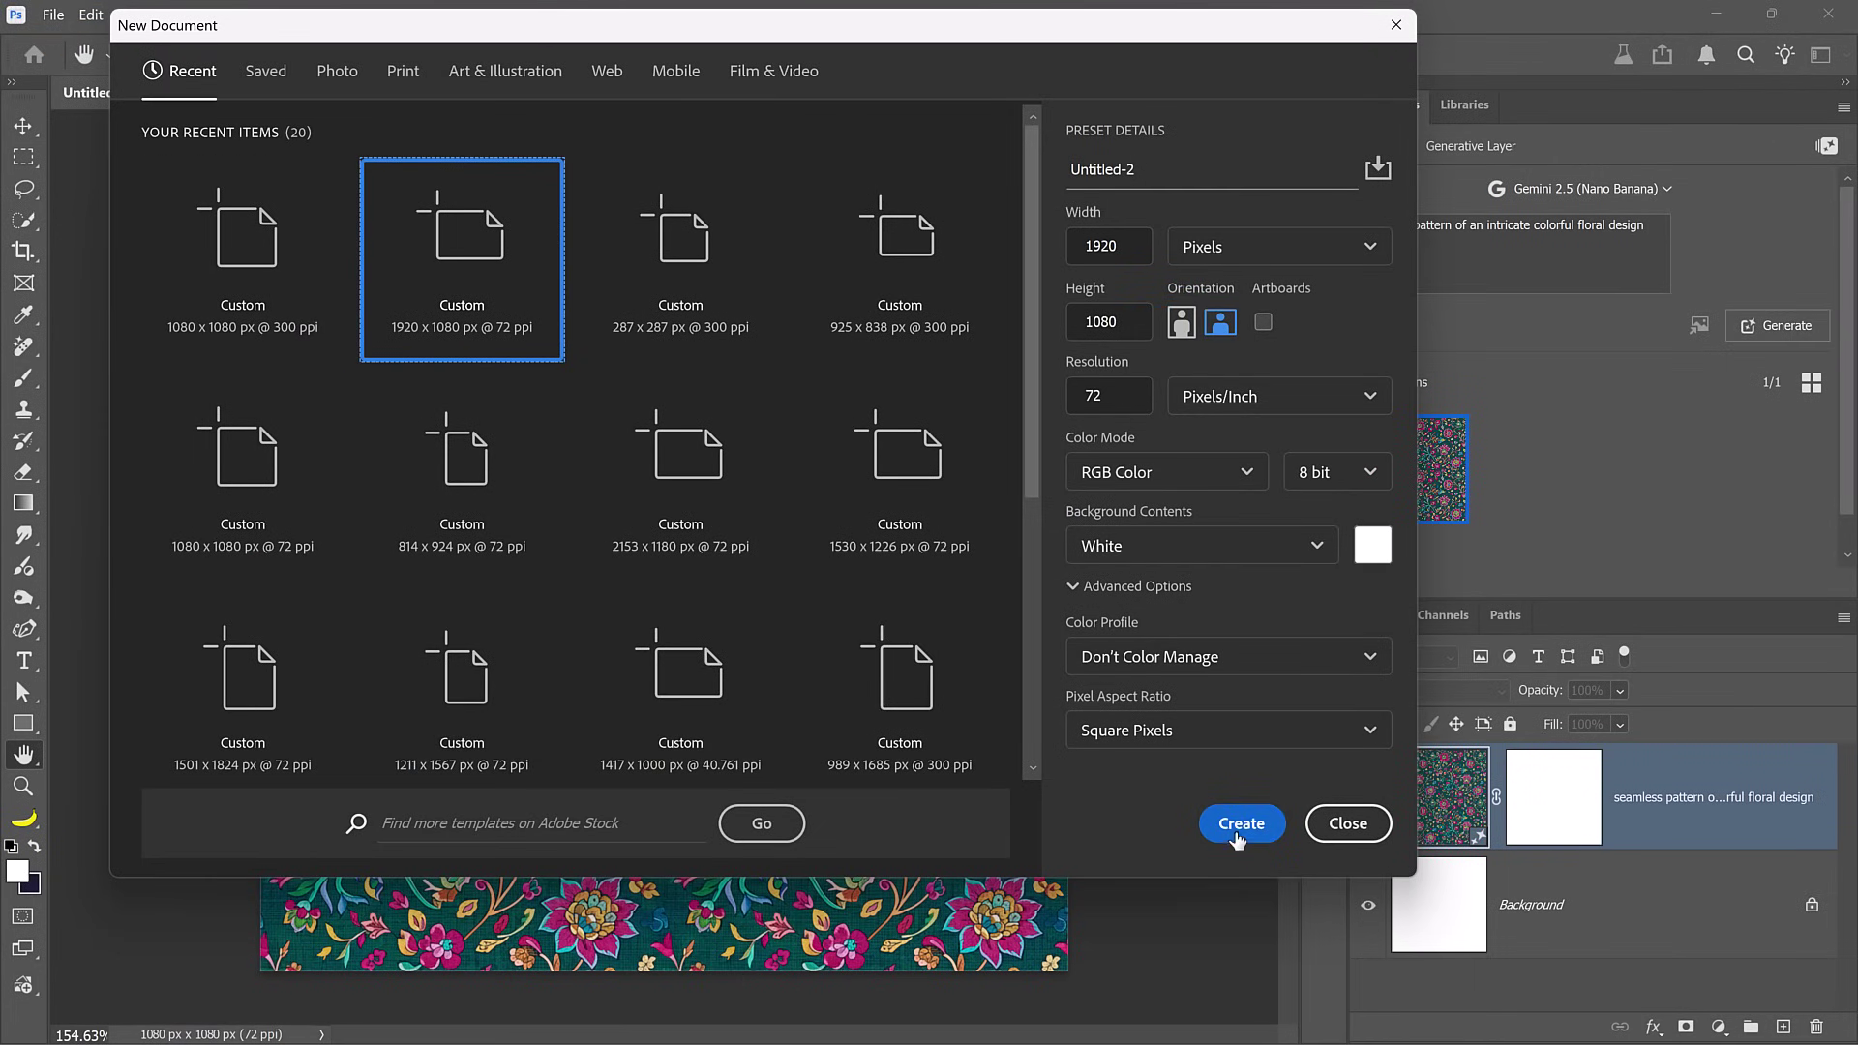
{"action": "left_click", "coordinate": [1242, 822]}
Step: Add a Pattern fill layer using the floral pattern and reduce its scale to 67%
{"action": "left_click", "coordinate": [1718, 1028]}
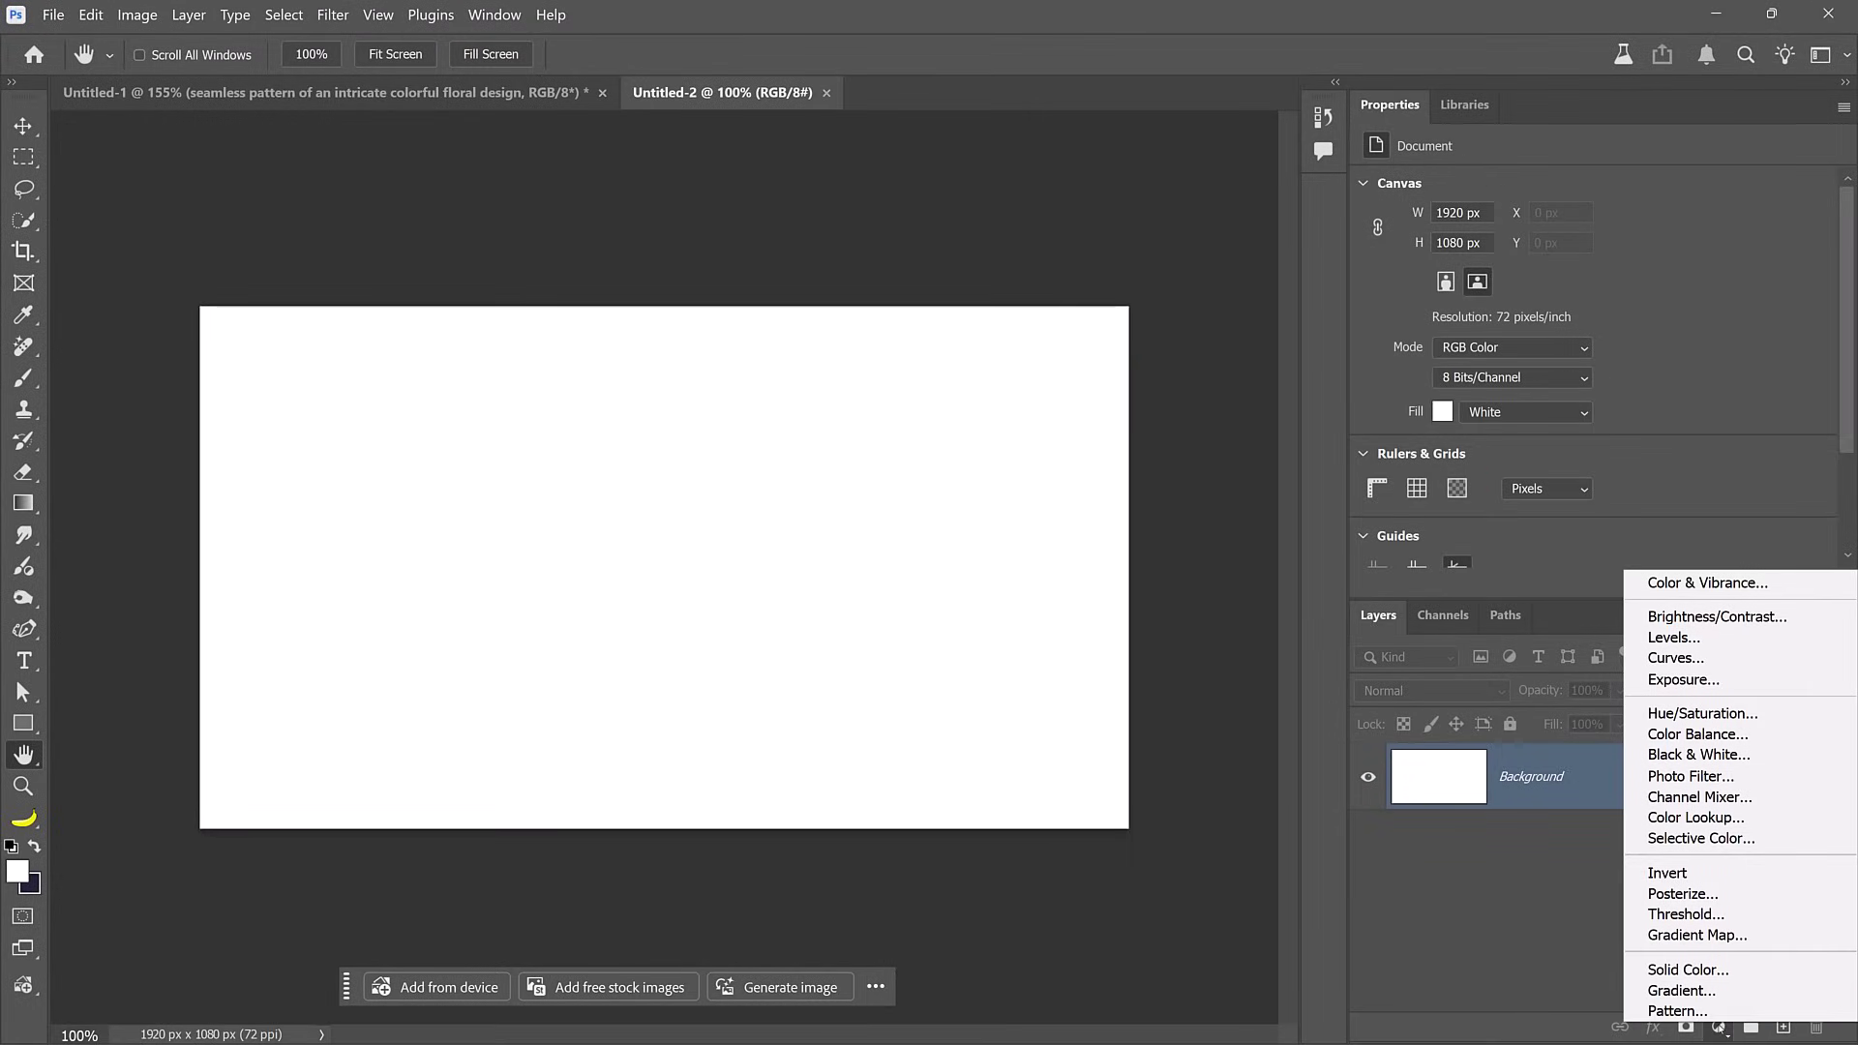
{"action": "left_click", "coordinate": [1754, 1009]}
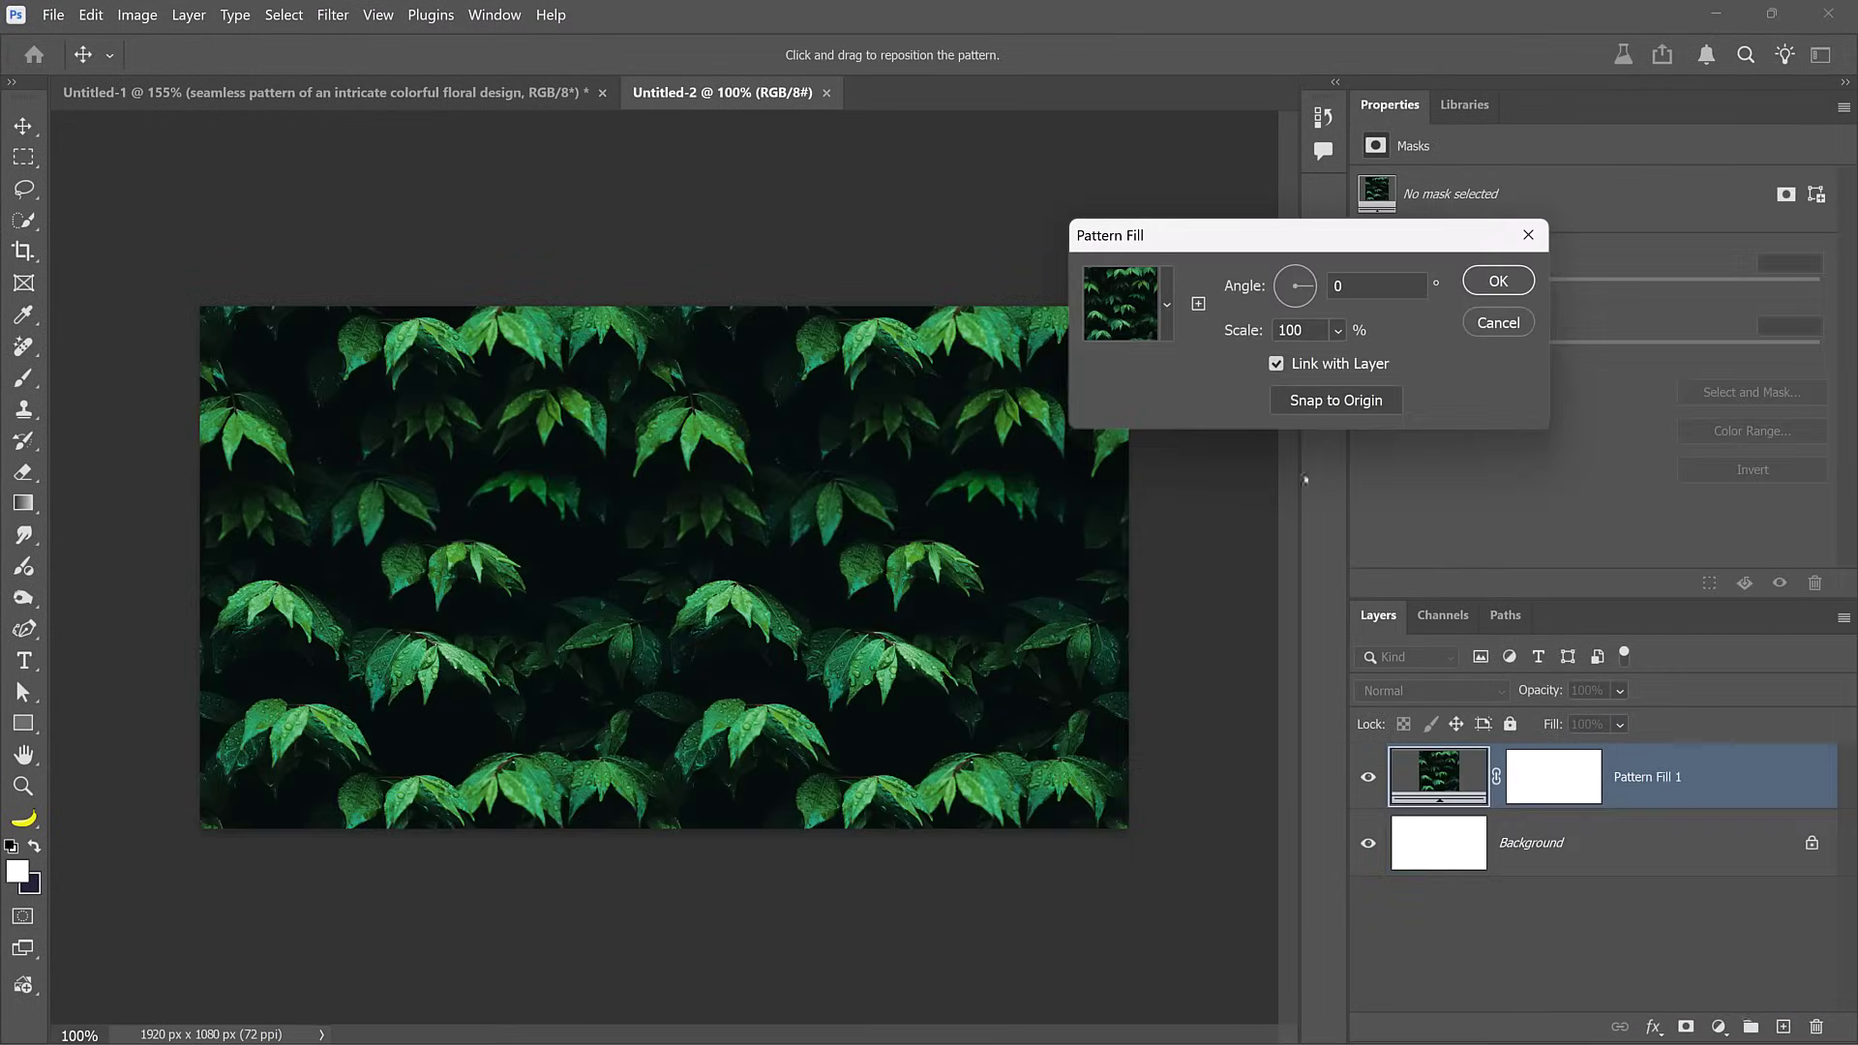
{"action": "left_click", "coordinate": [1167, 306]}
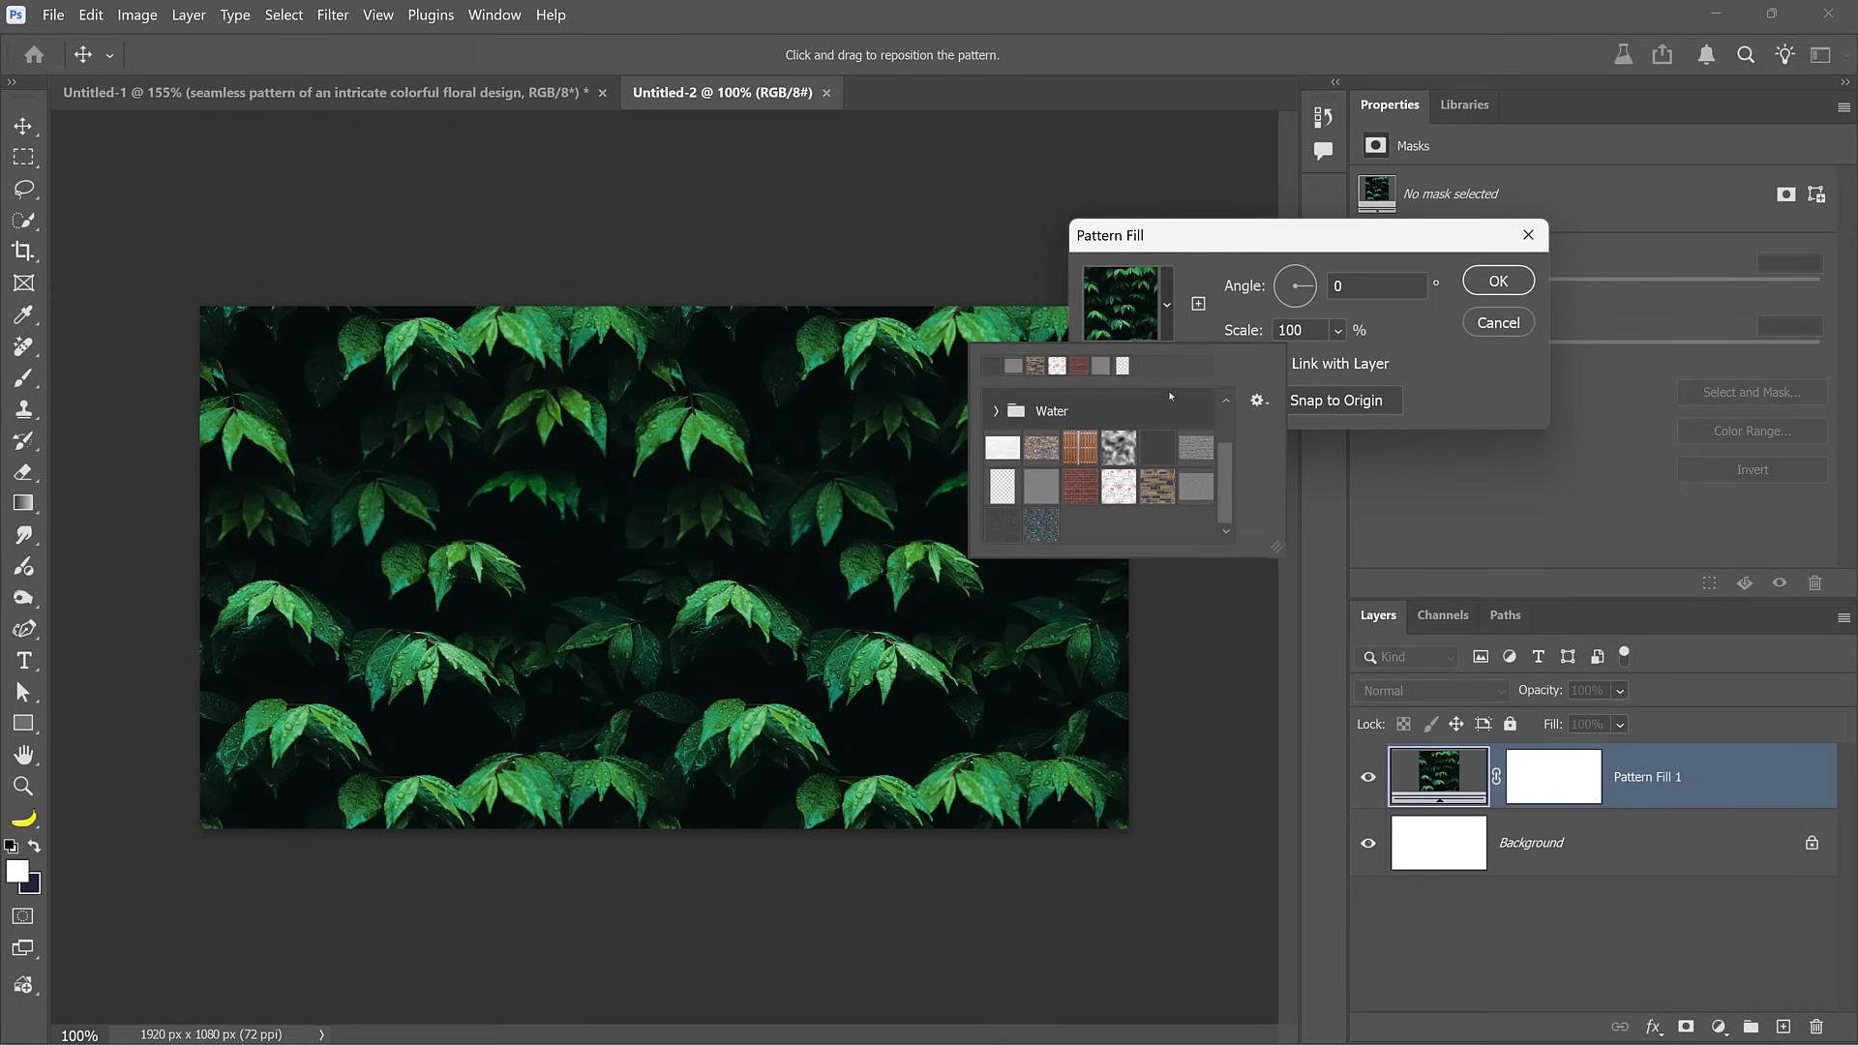
{"action": "left_click", "coordinate": [1038, 527]}
{"action": "left_click", "coordinate": [1430, 405]}
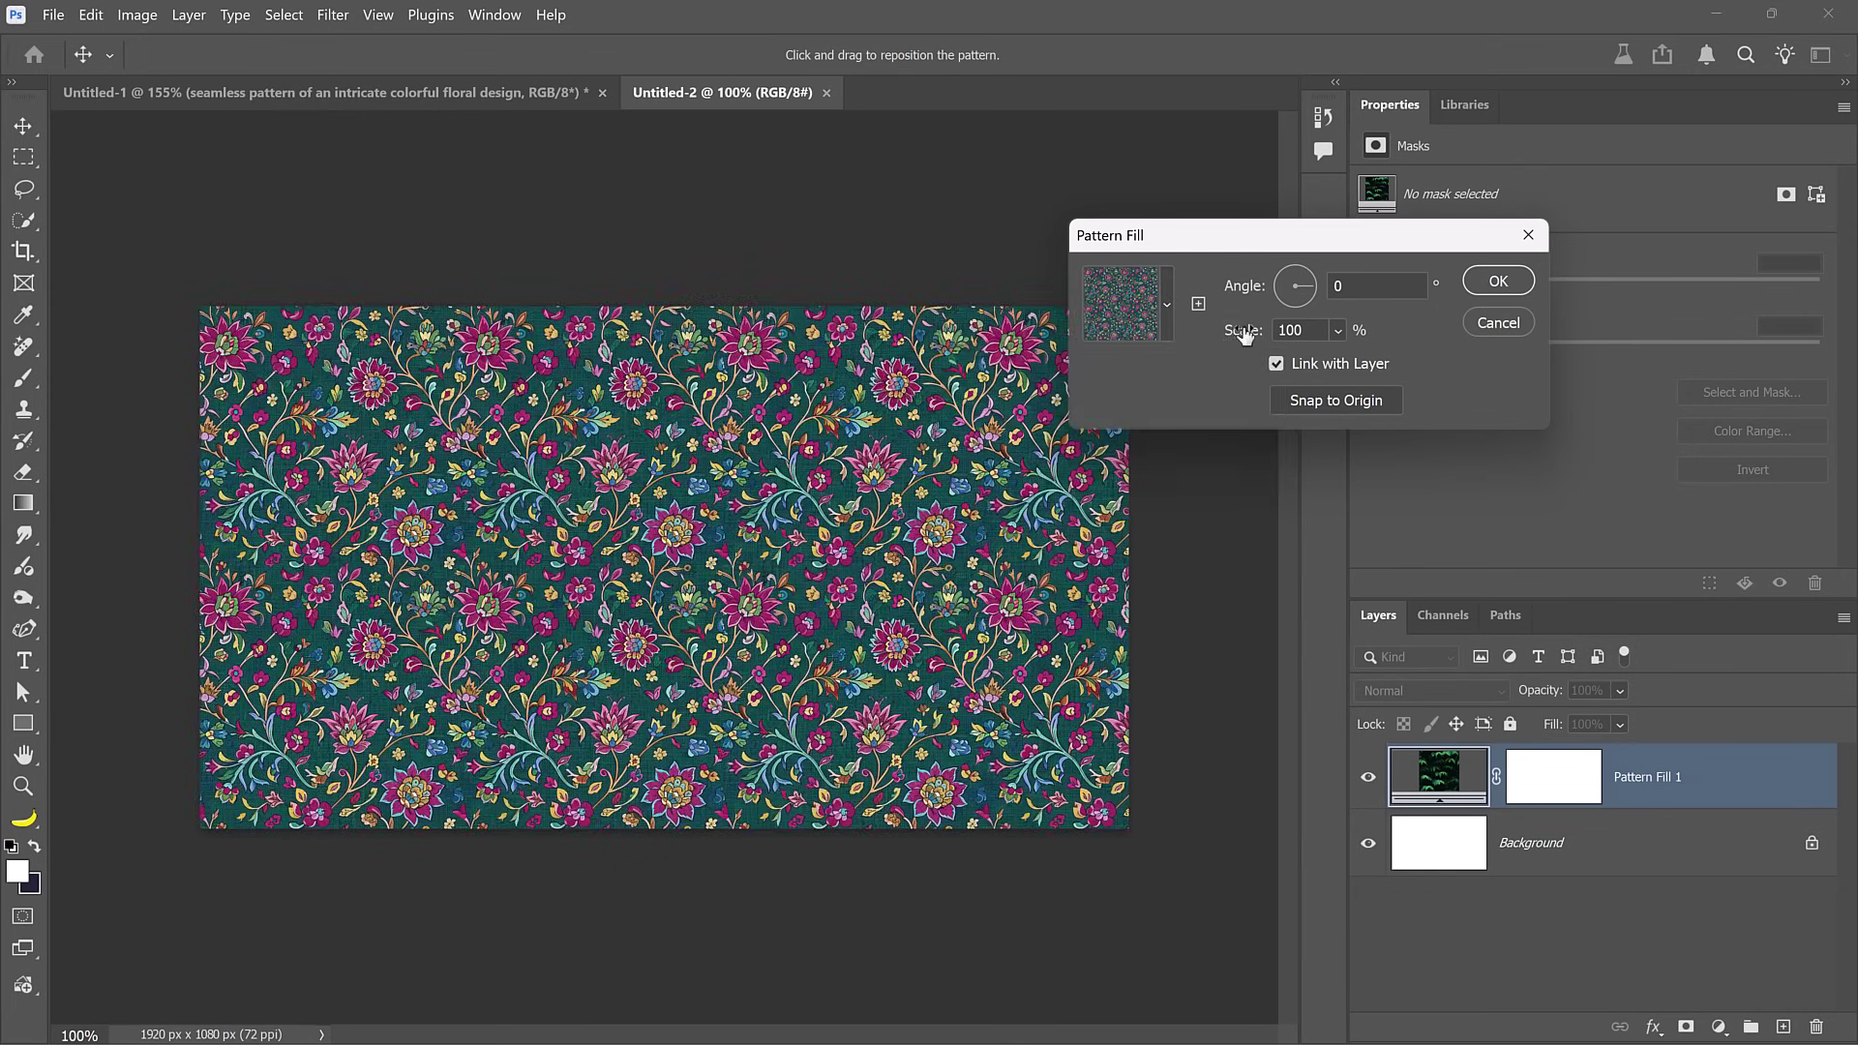
{"action": "left_click_drag", "start_coordinate": [1243, 334], "coordinate": [1248, 339]}
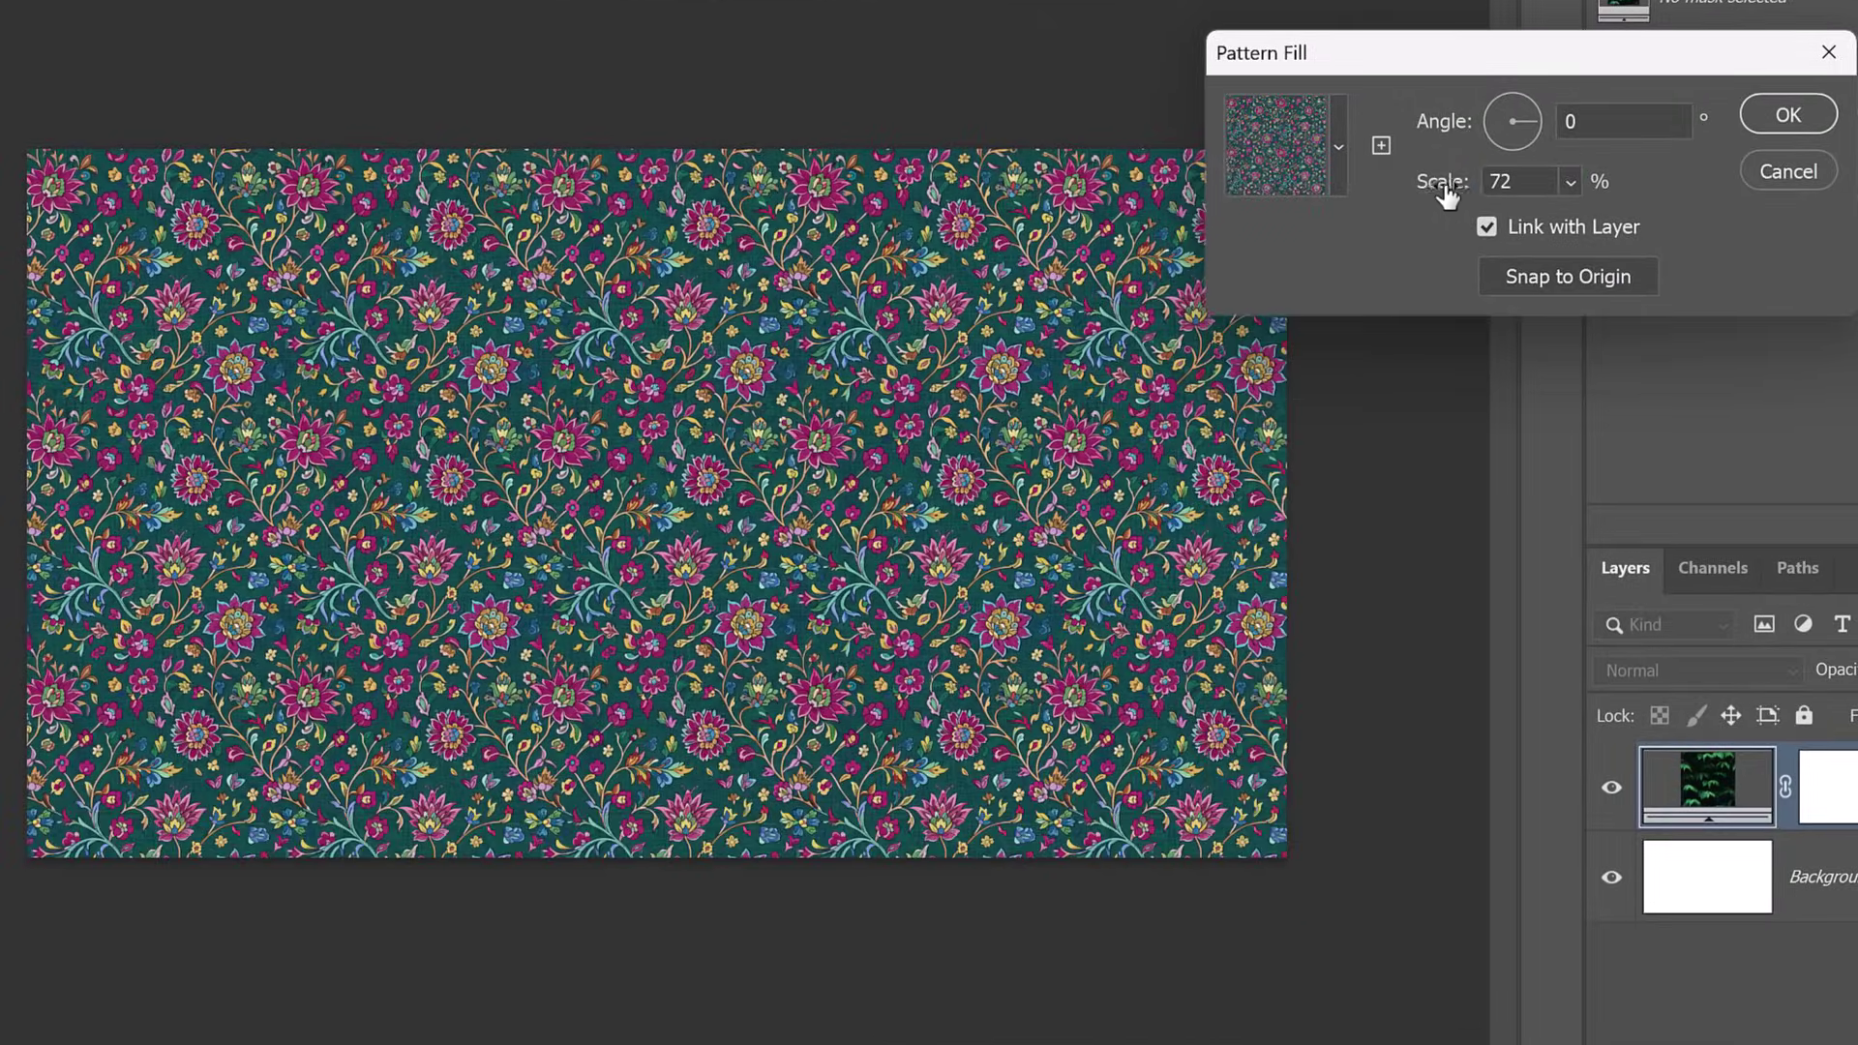
{"action": "left_click_drag", "start_coordinate": [1446, 194], "coordinate": [1445, 194]}
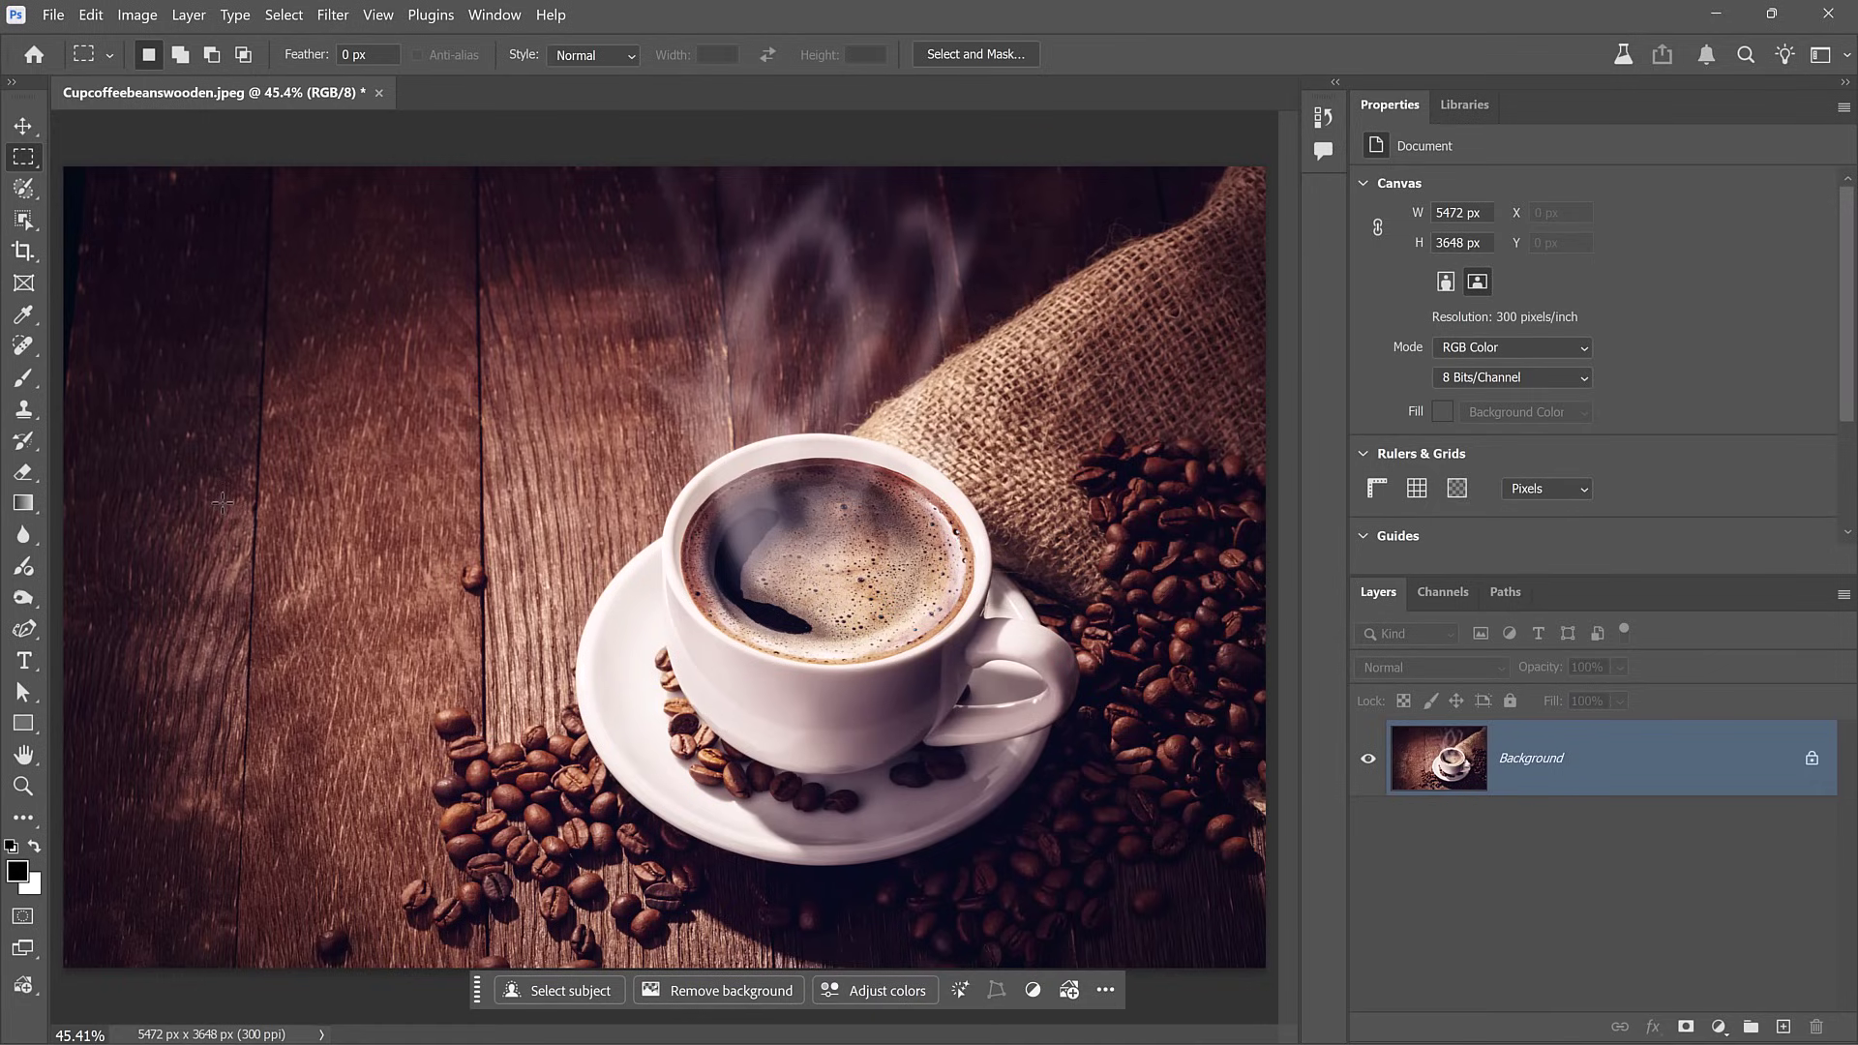
Step: Select the table's left area and generate 'type "banana" using coffee beans' there
{"action": "left_click_drag", "start_coordinate": [166, 430], "coordinate": [687, 753]}
{"action": "left_click", "coordinate": [573, 992]}
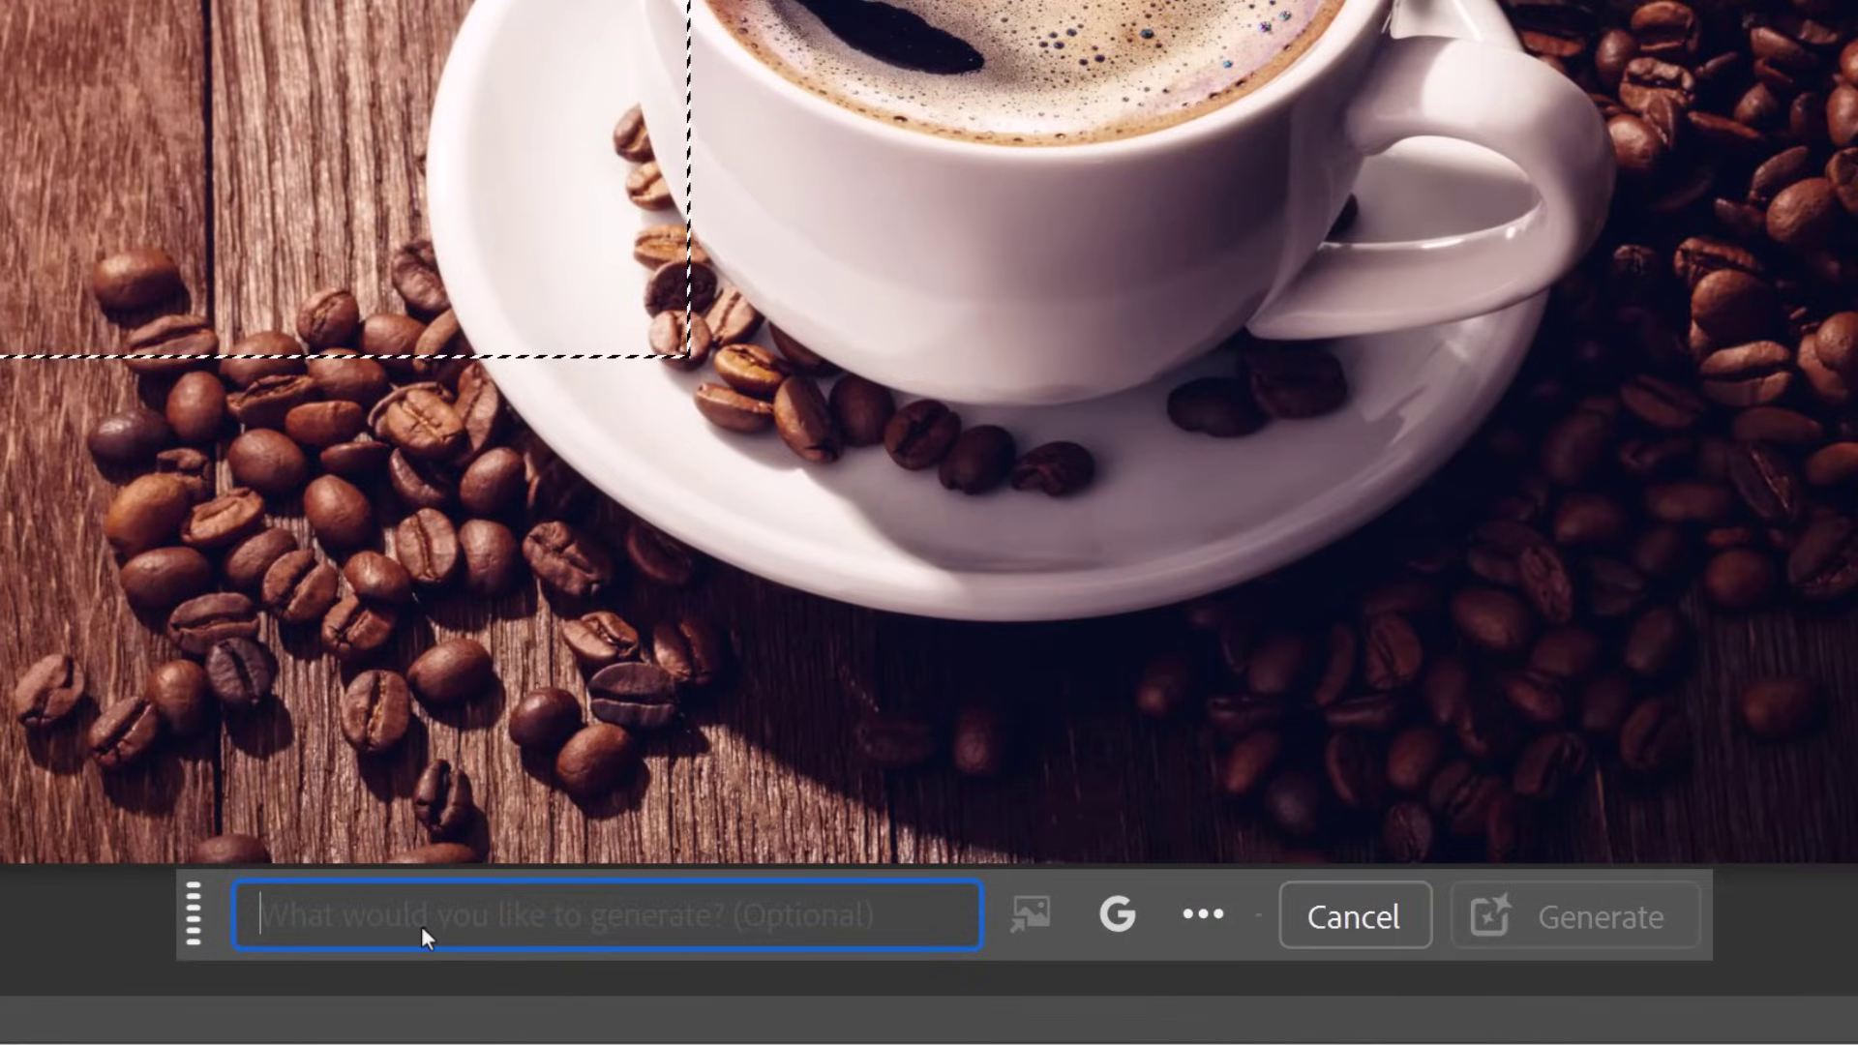
{"action": "type", "text": "type \"banana\" usi"}
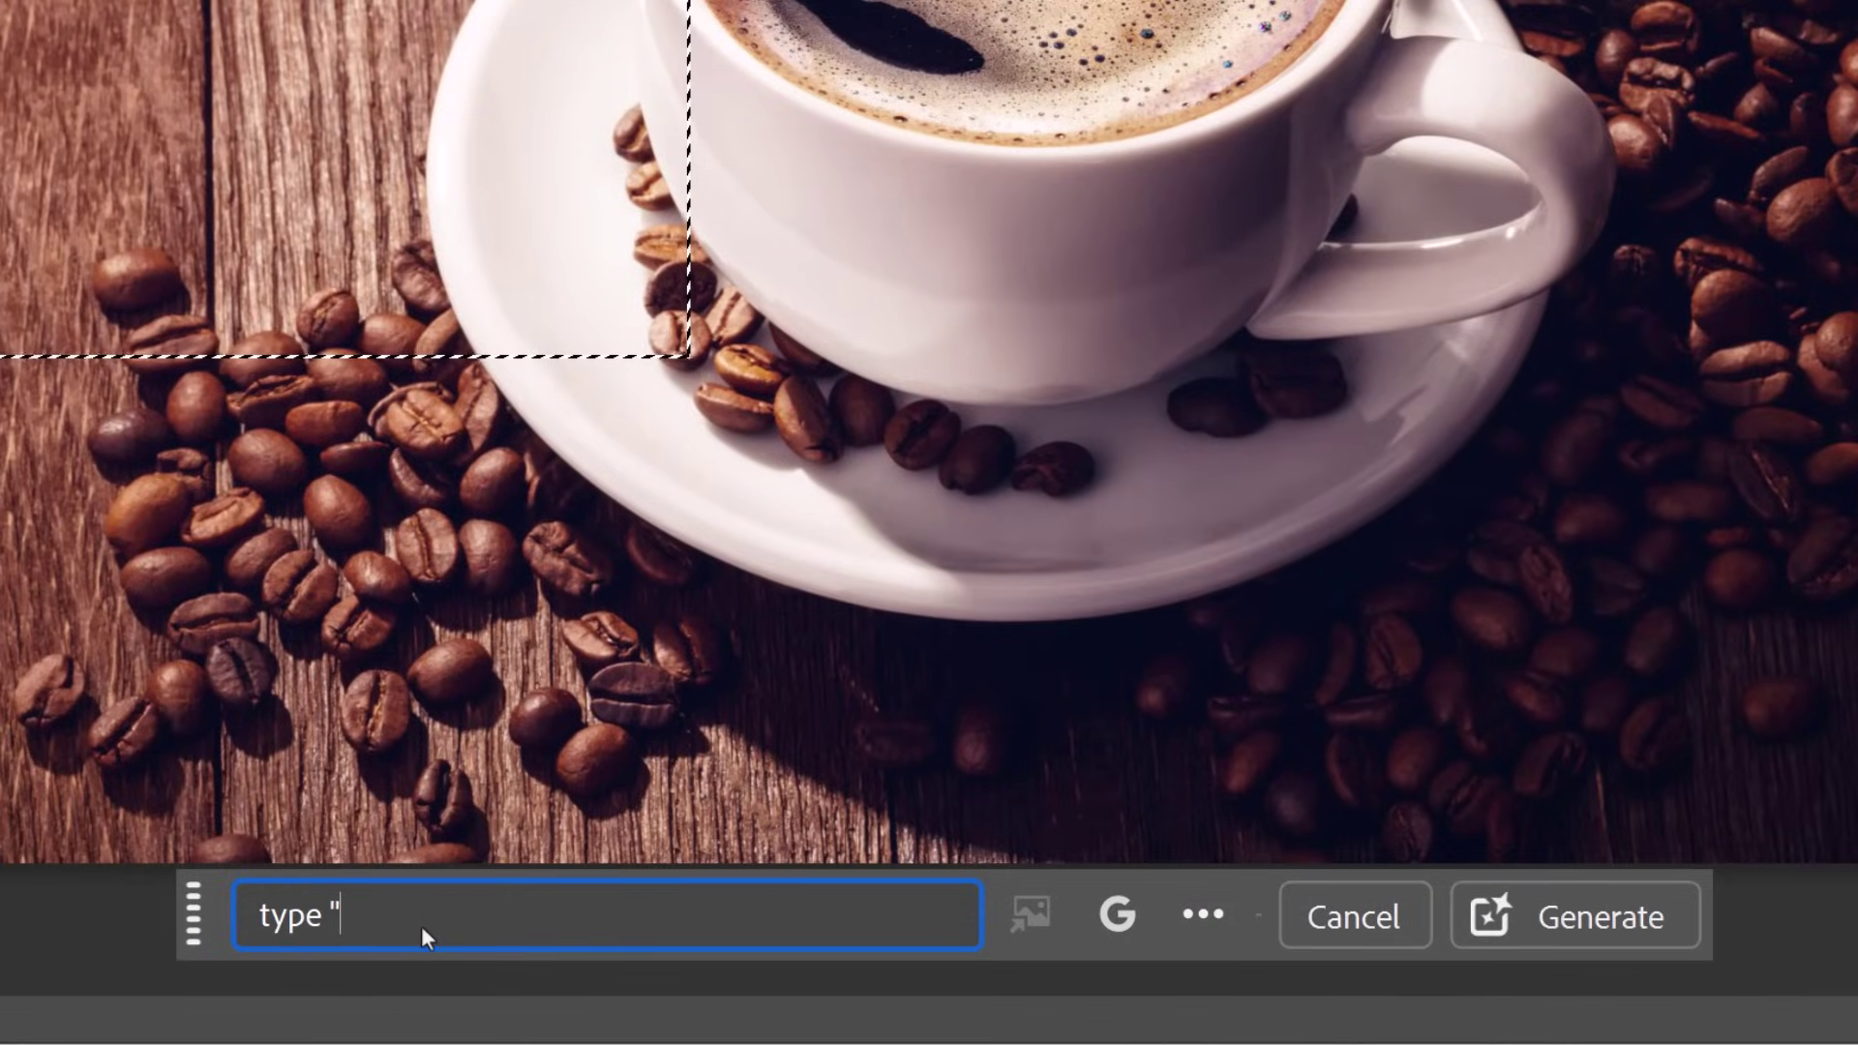
{"action": "type", "text": "ng coffee beans"}
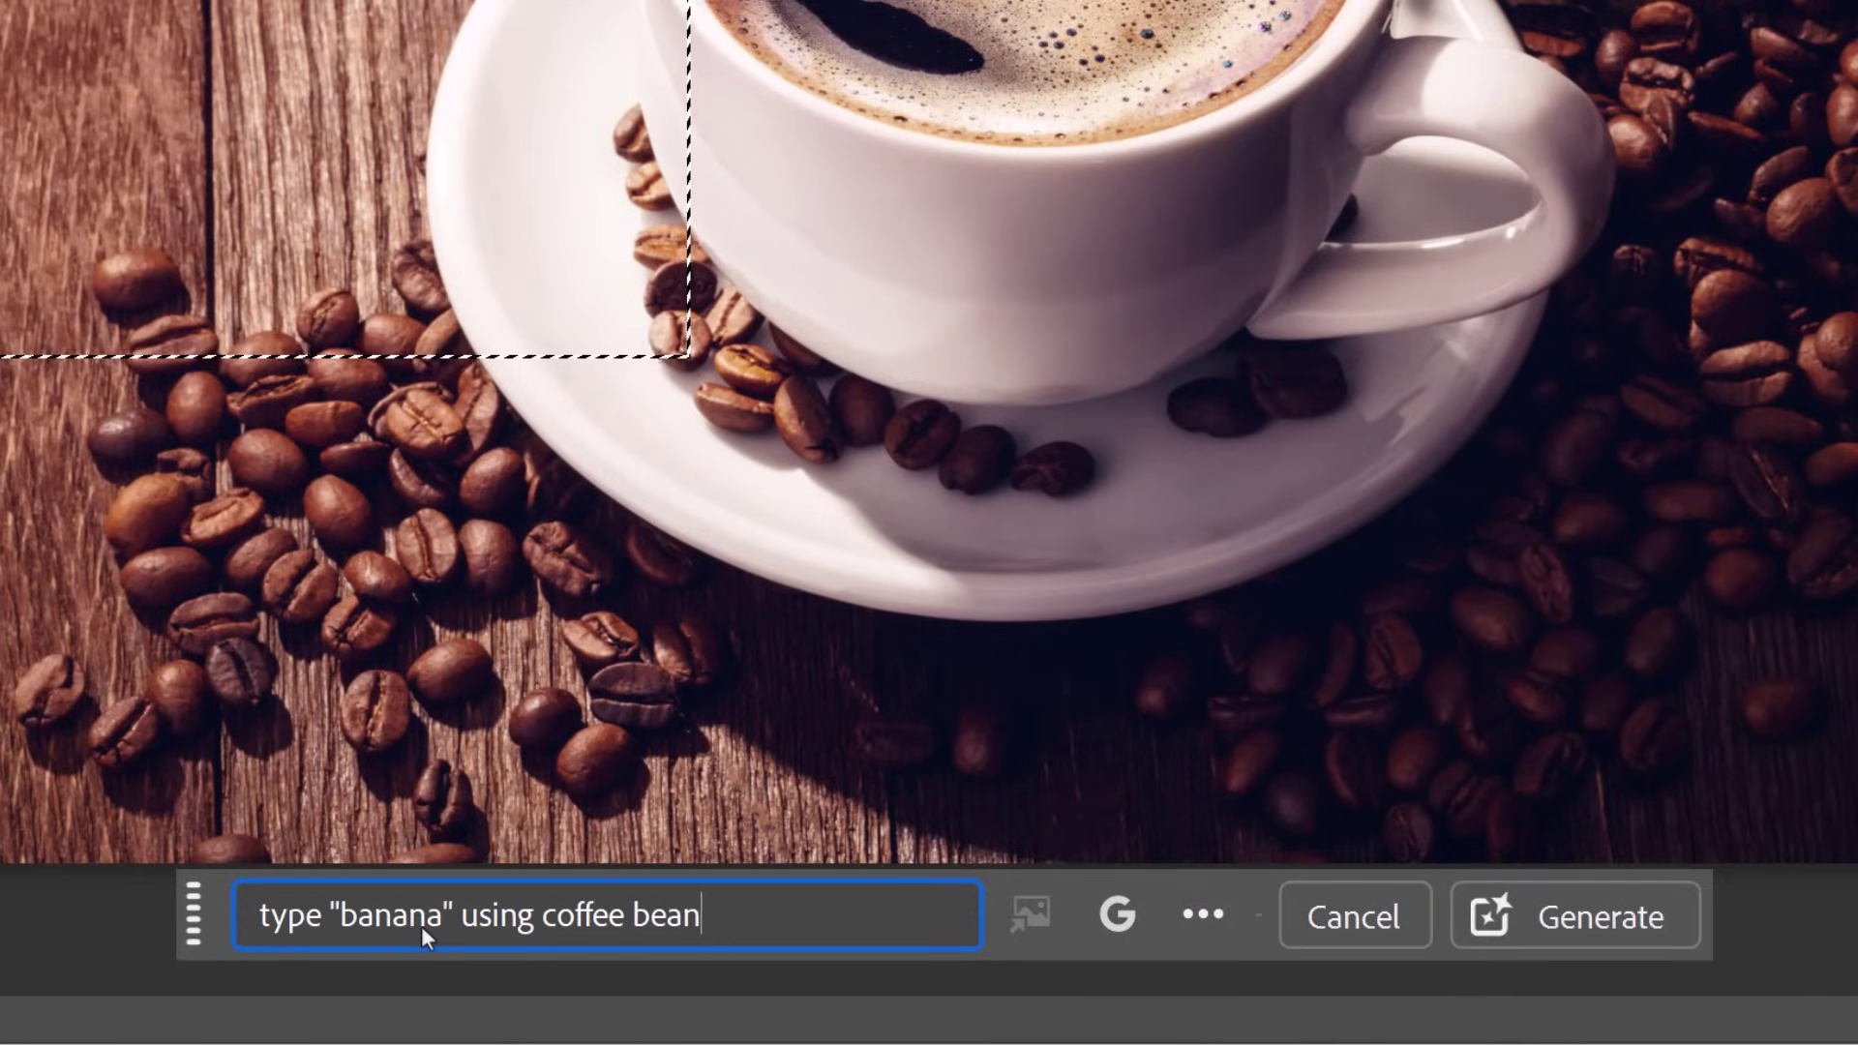
{"action": "left_click", "coordinate": [1645, 916]}
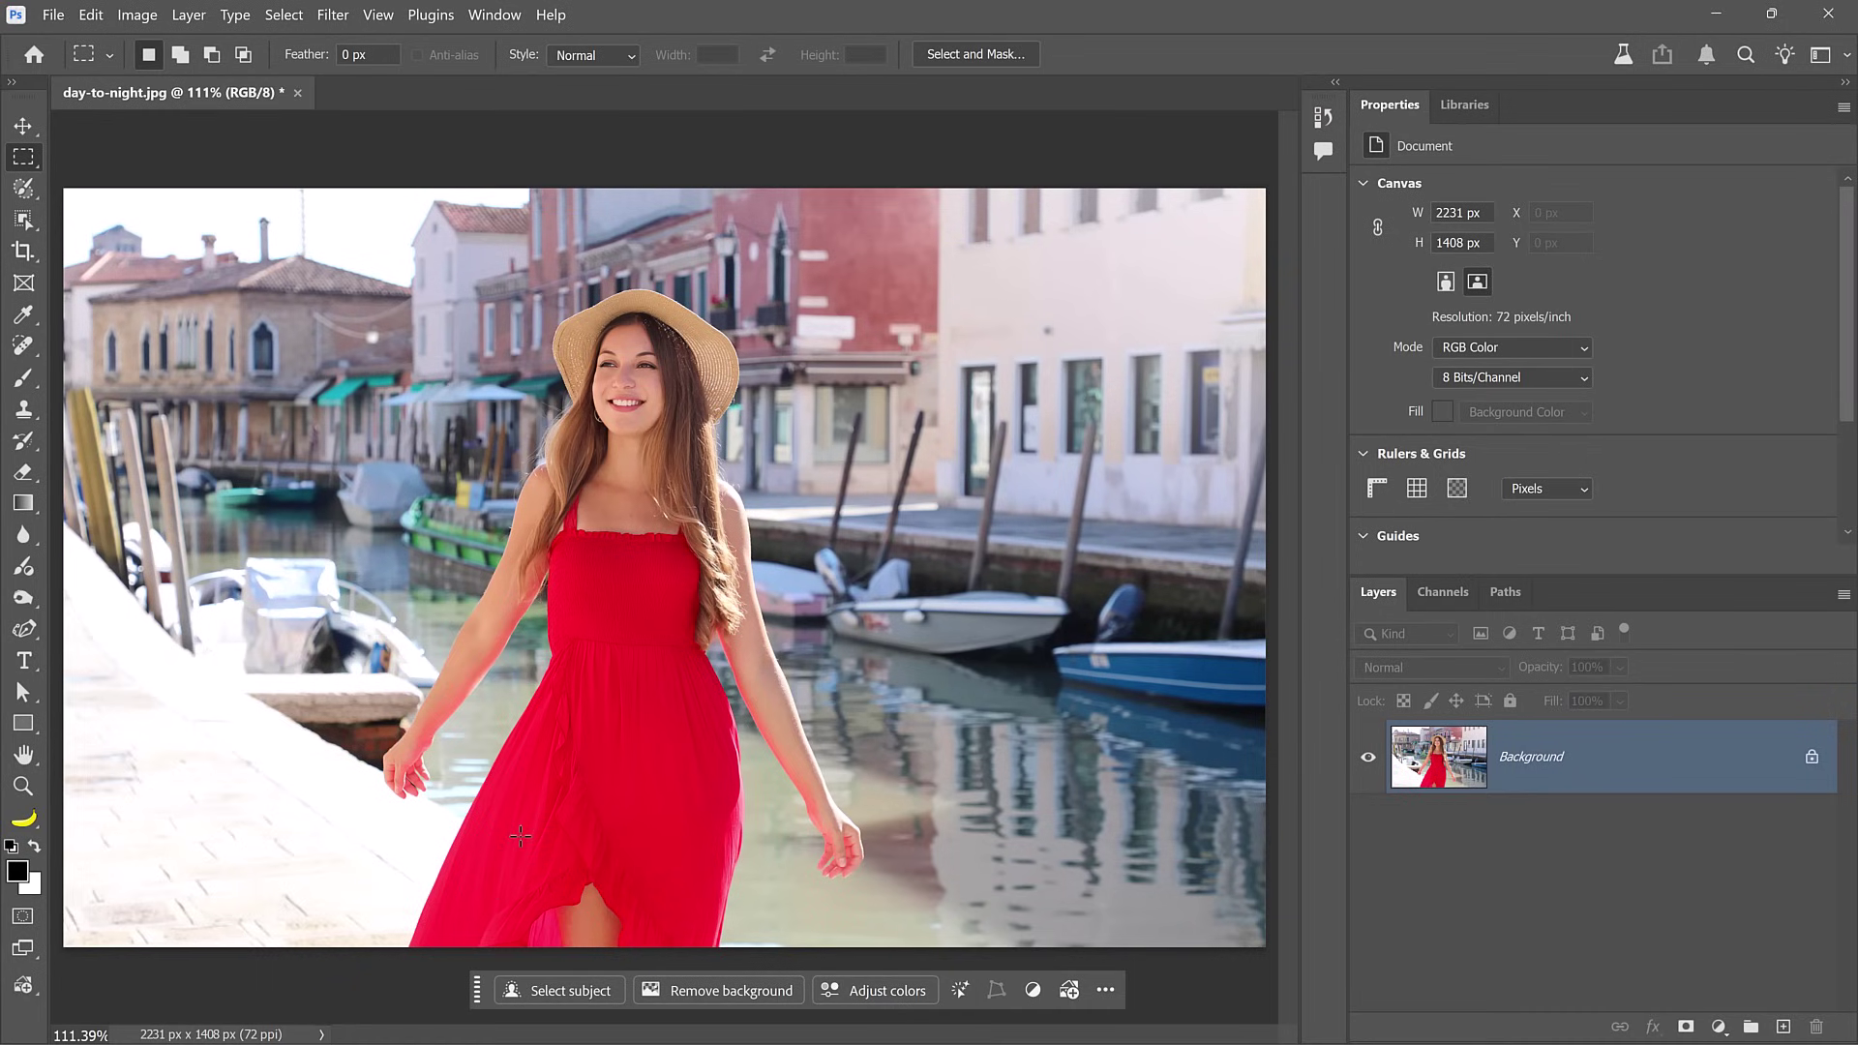
Step: Select the whole Venice canal photo and generate a dramatic night scene with lit windows reflecting on the water
{"action": "key", "text": "ctrl+a"}
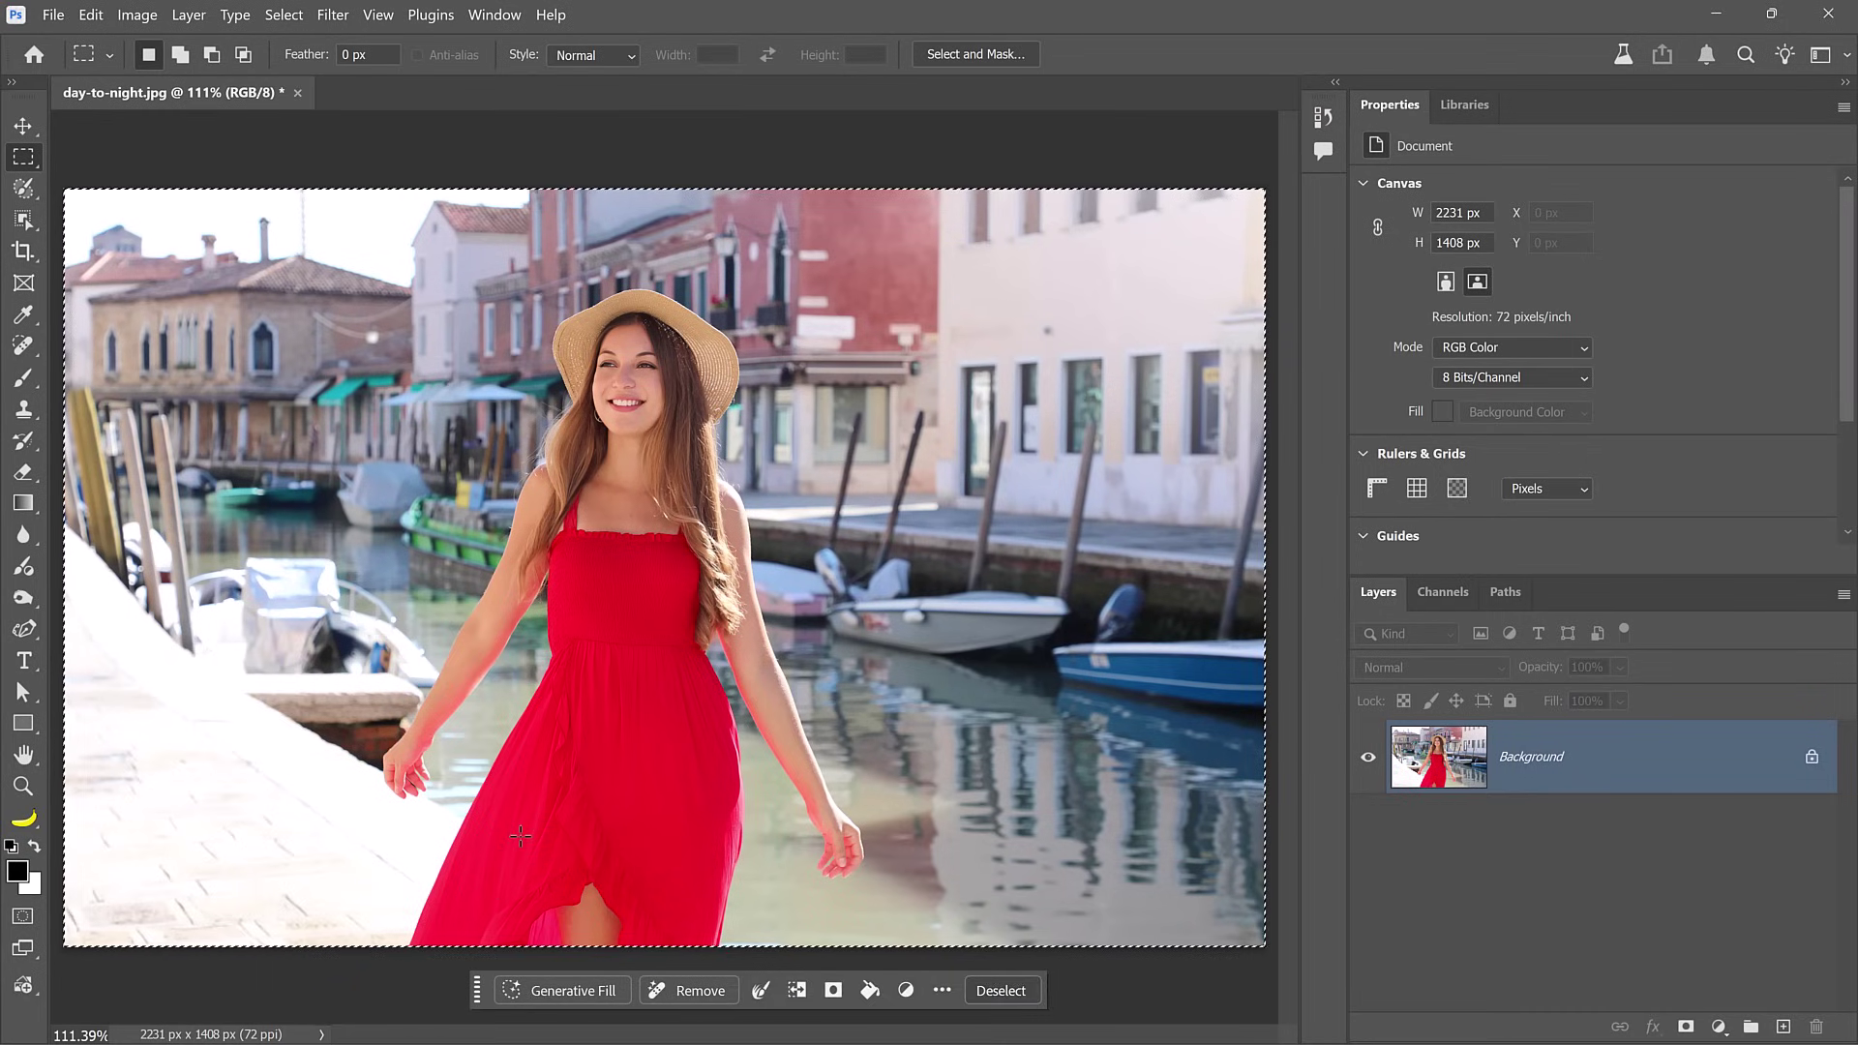
{"action": "key", "text": "ctrl+shift+g"}
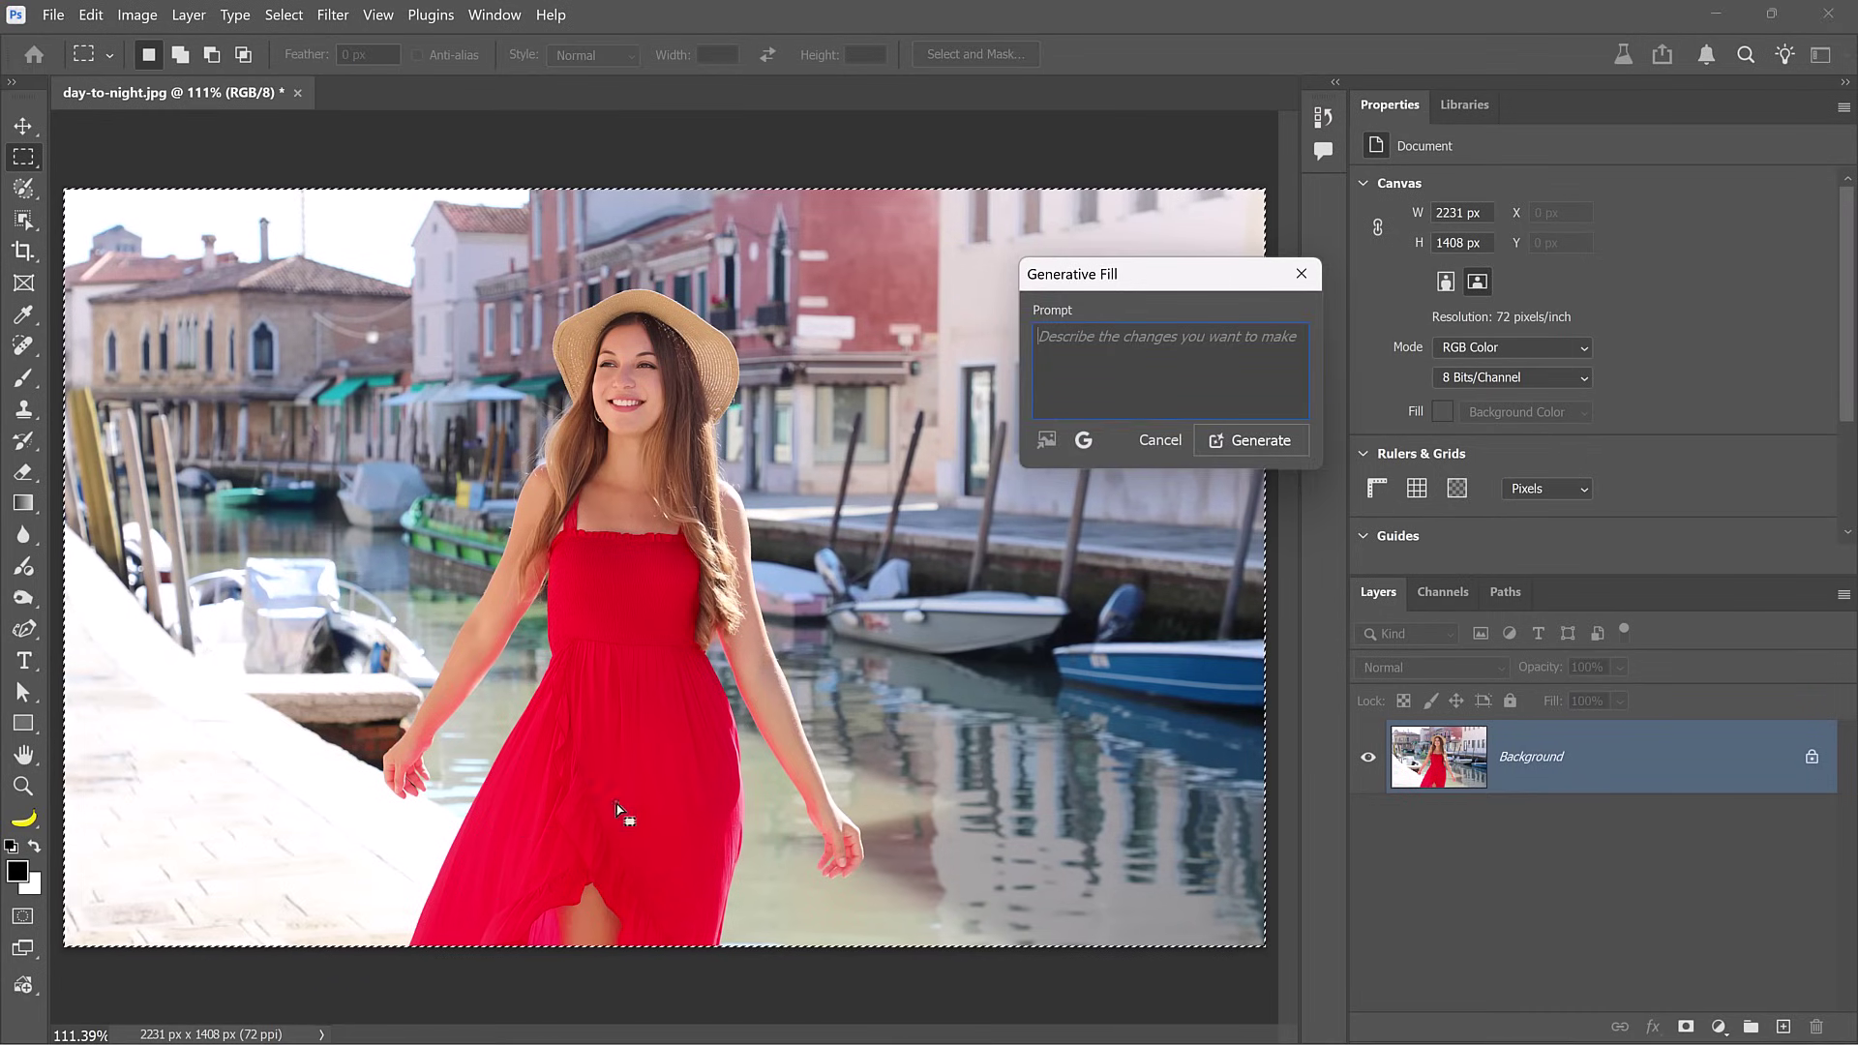
{"action": "type", "text": "Make this photo into a night scene. Low dramatic lighting with strong shadows on the subject.  The streets are dark, and background windows show light and they reflect on the water."}
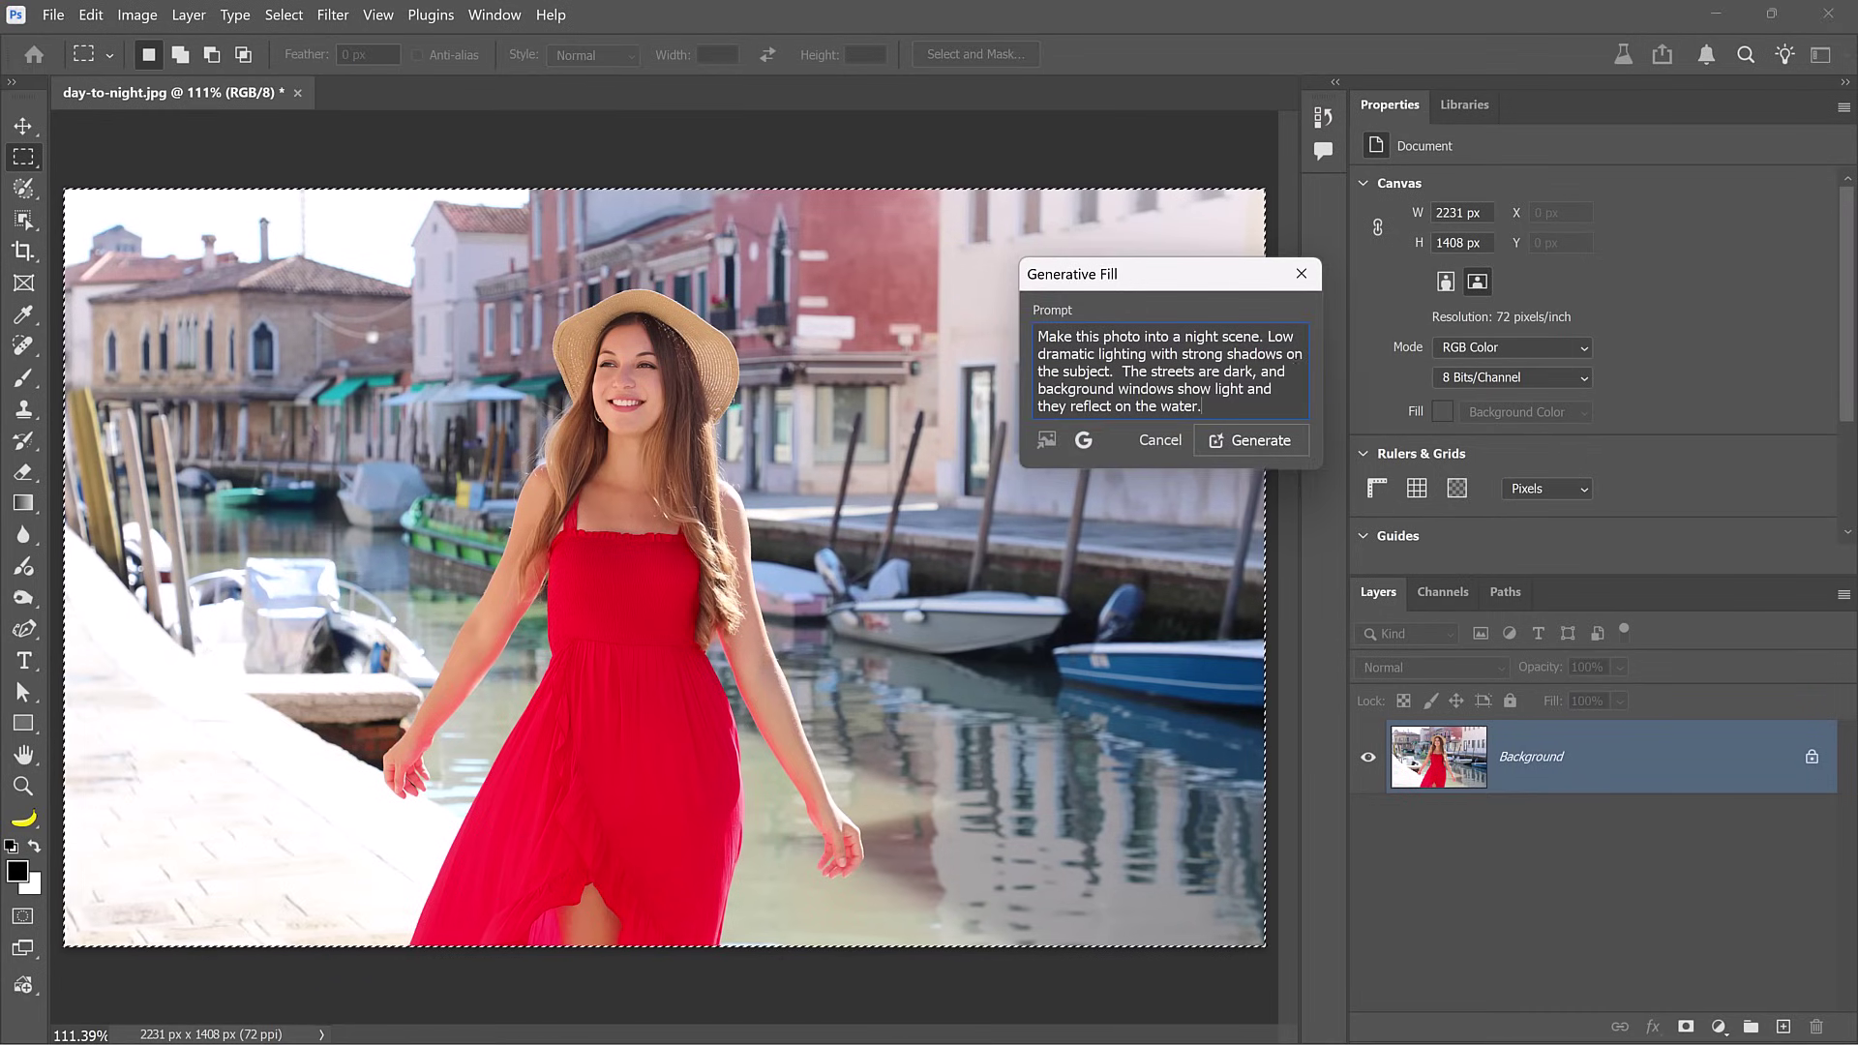
{"action": "left_click", "coordinate": [1261, 447]}
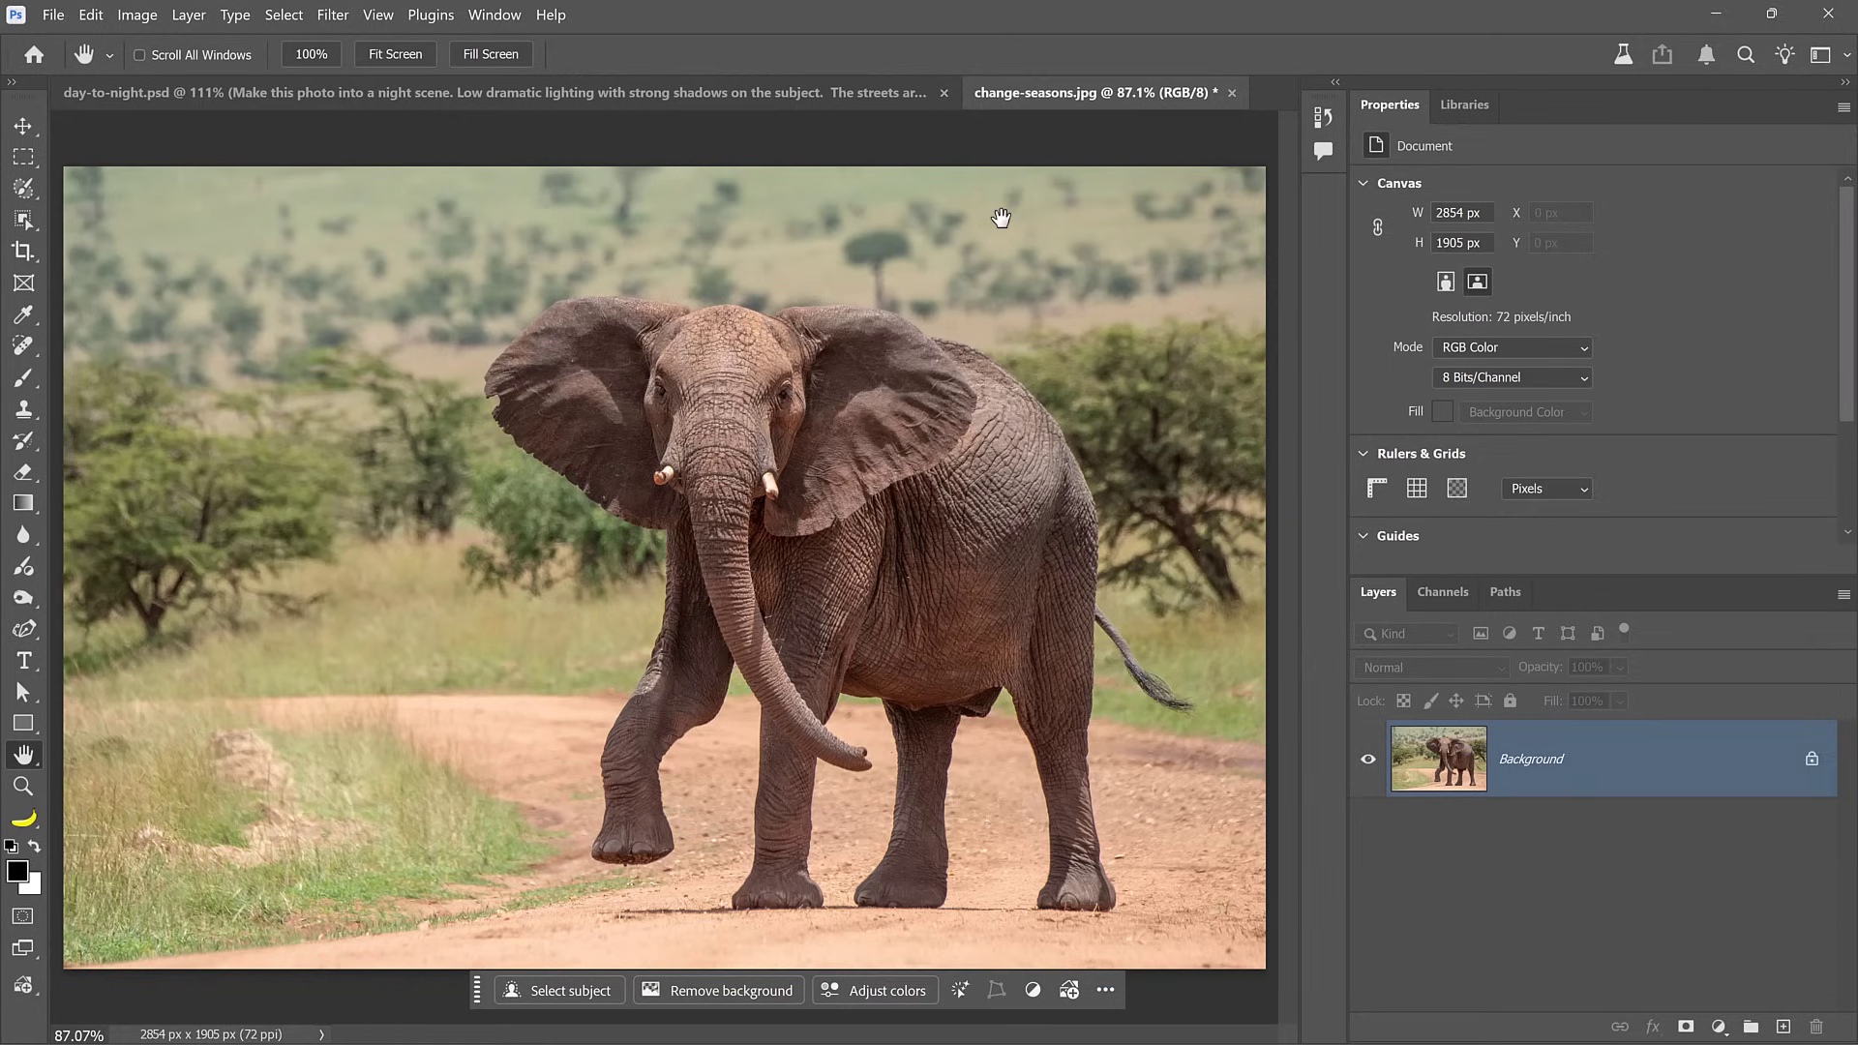
Step: Select the whole elephant photo and generate a snowy winter scene with snow falling on the elephant
{"action": "key", "text": "ctrl+a"}
{"action": "key", "text": "ctrl+shift+g"}
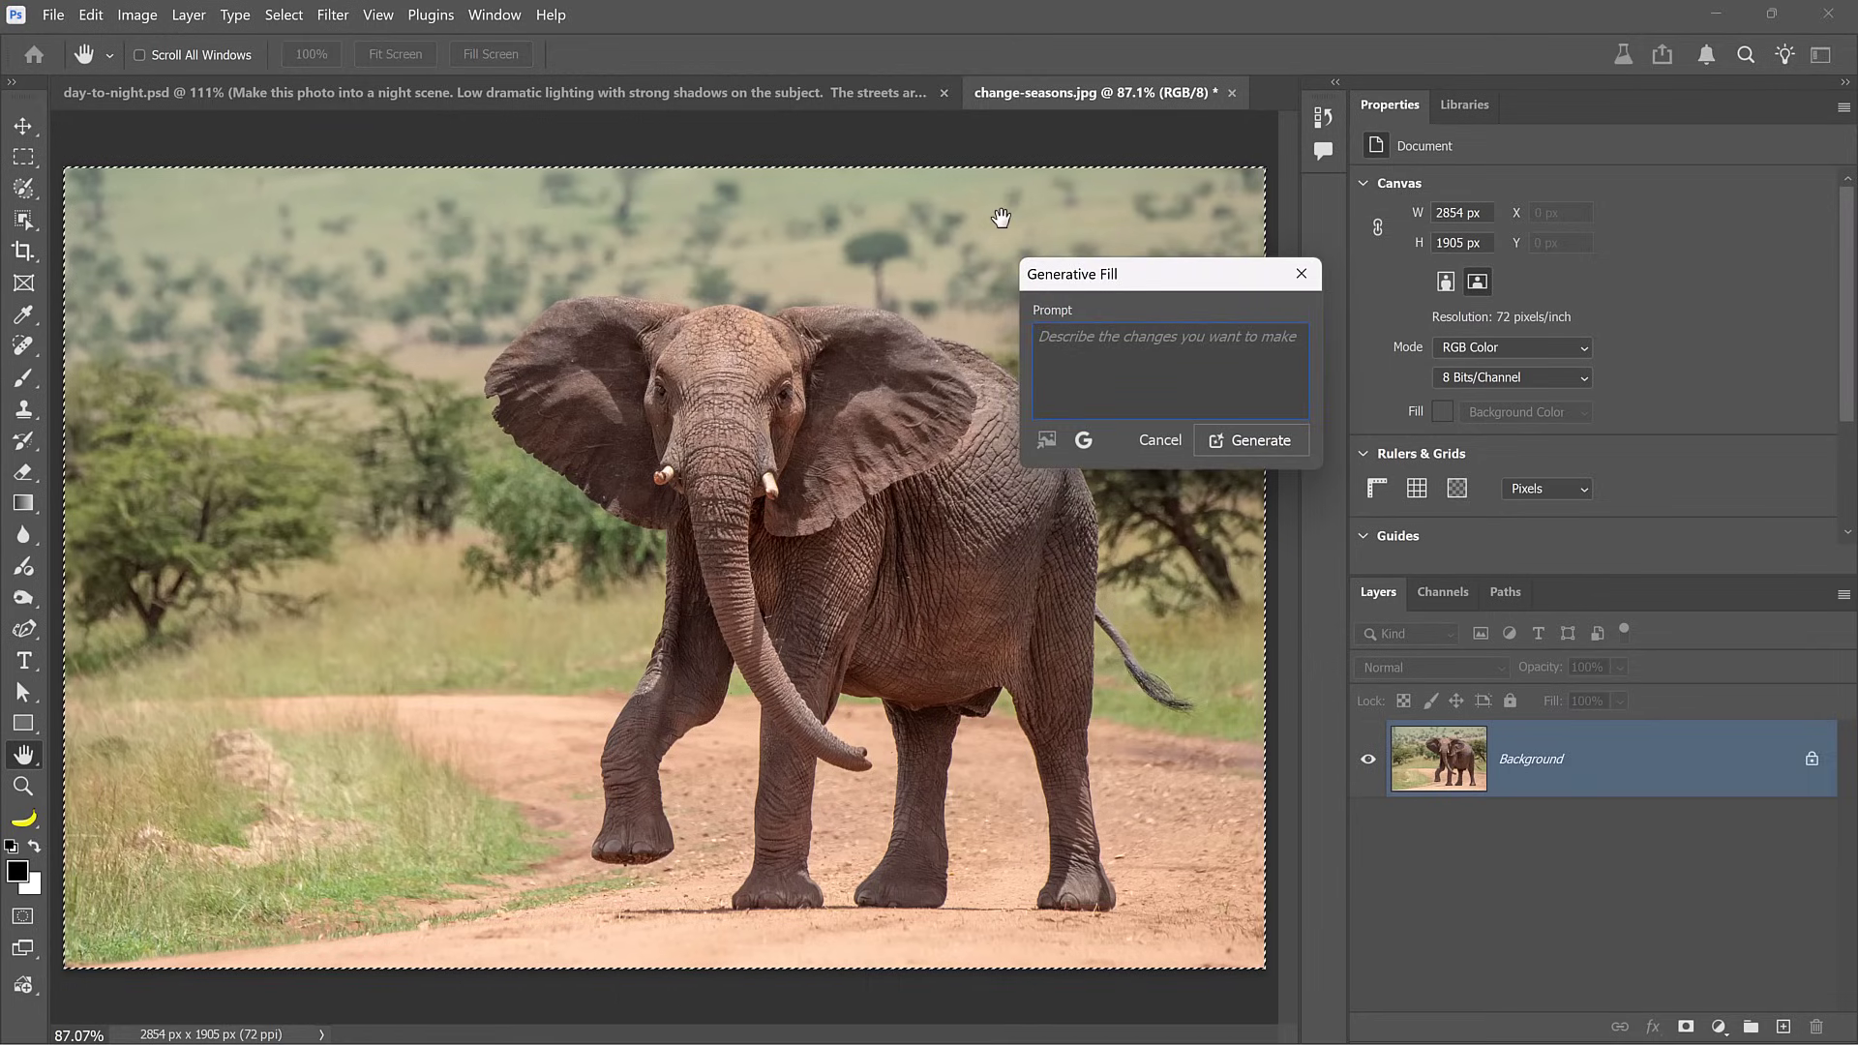
{"action": "type", "text": "Make this photo into a winter scene. snow falls on to the elephan. The background is covered with snow."}
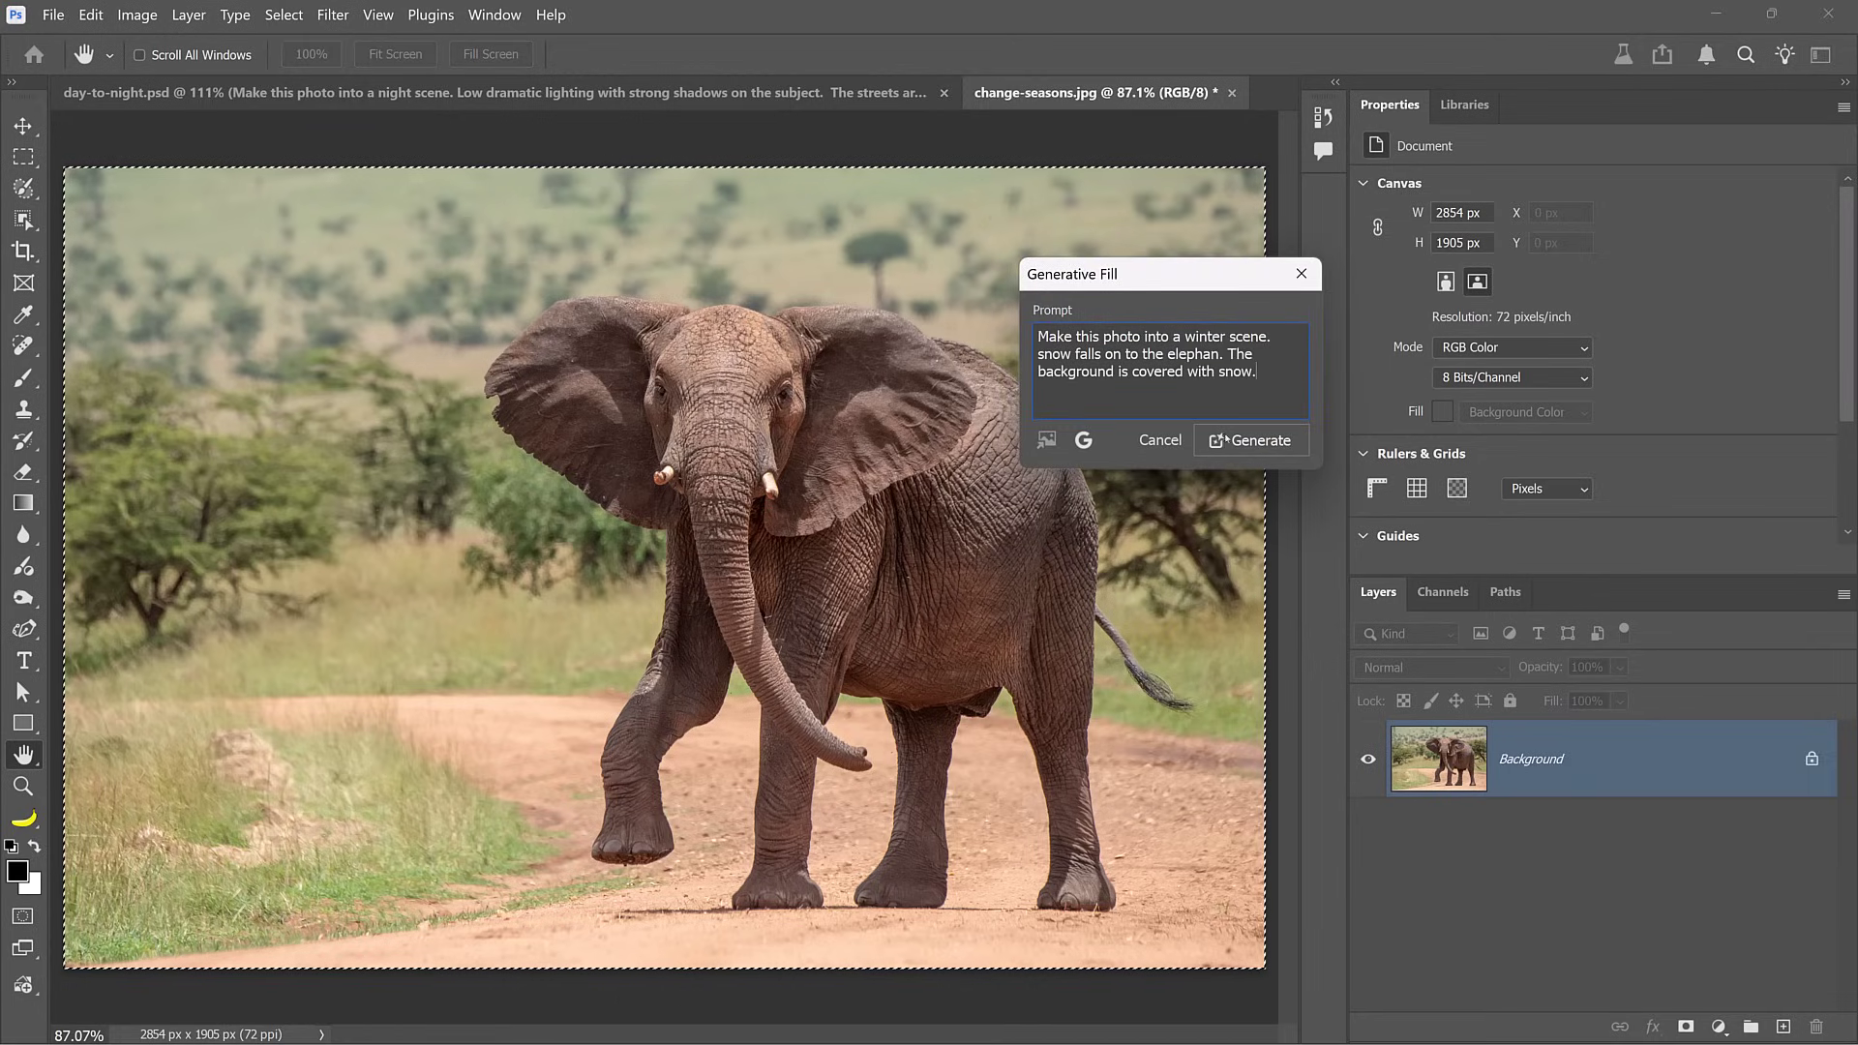
{"action": "left_click", "coordinate": [1226, 440]}
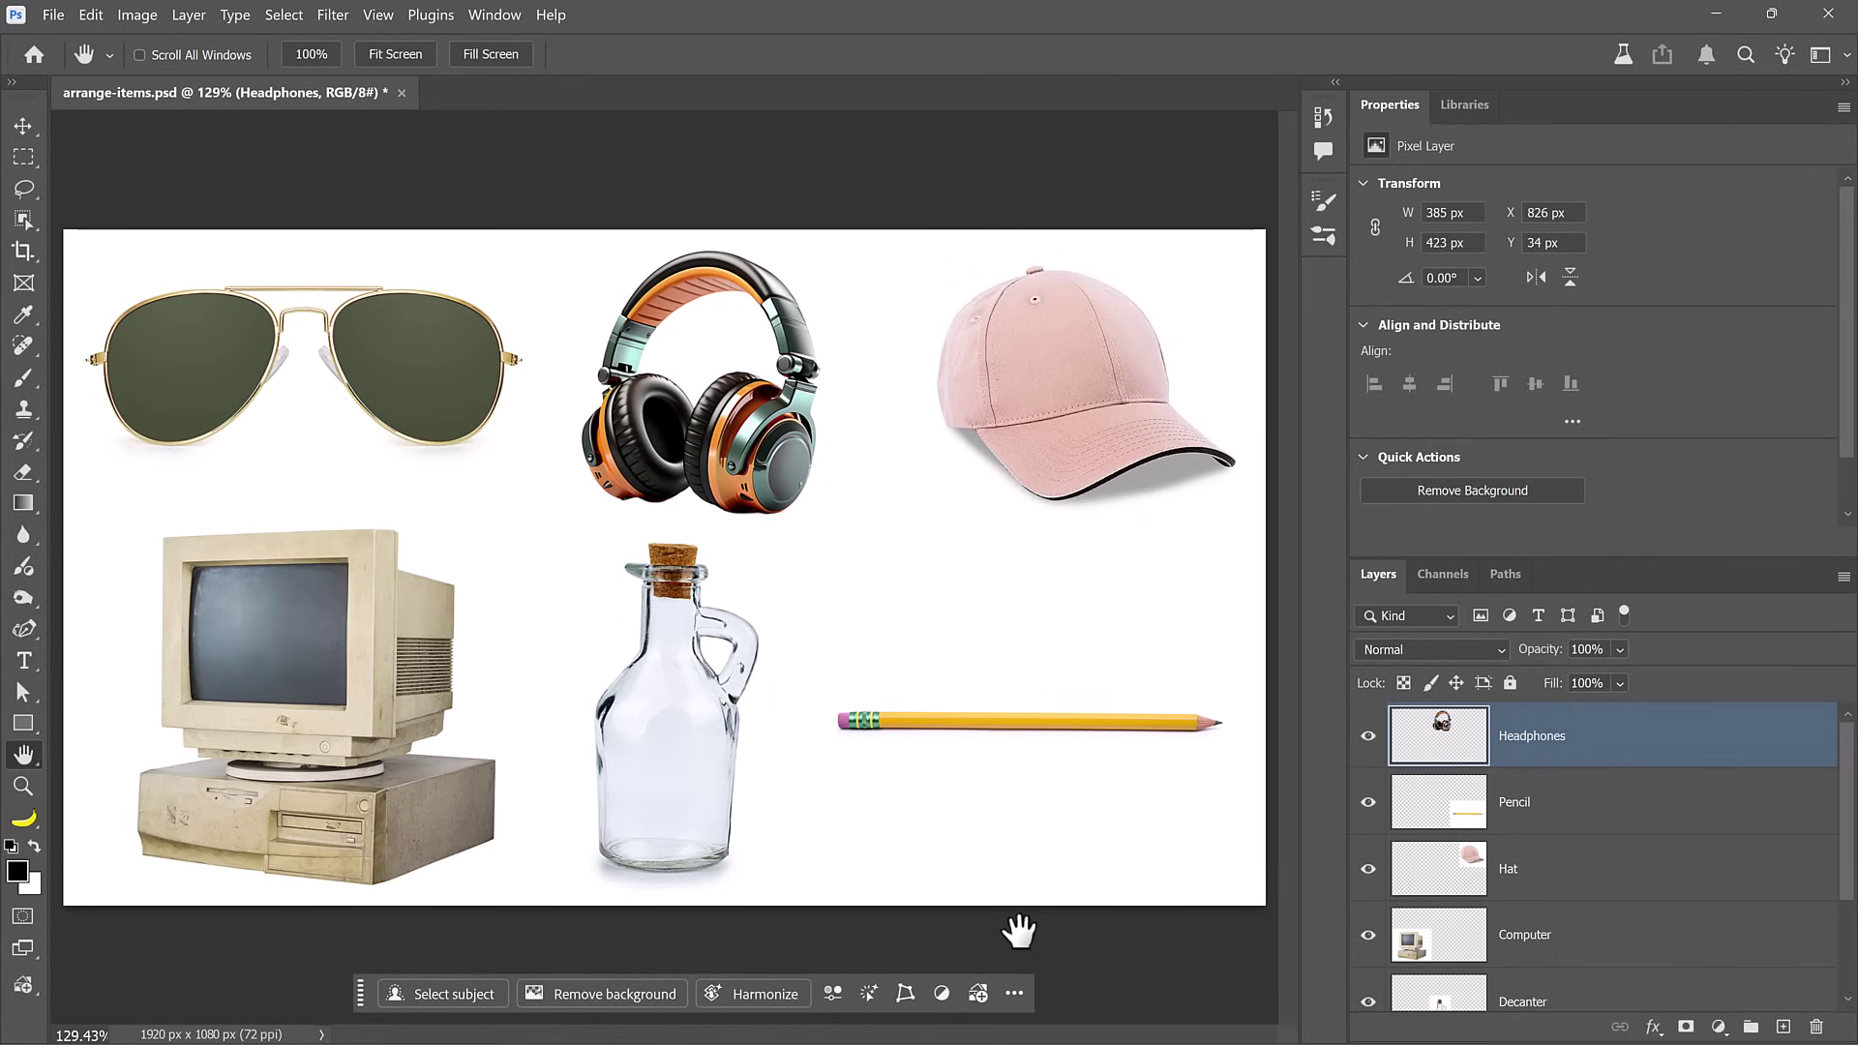
Step: Select the items composite and generate a muted-tone interior with windows overlooking Paris and the Eiffel Tower
{"action": "key", "text": "ctrl+a"}
{"action": "key", "text": "ctrl+shift+g"}
{"action": "key", "text": "ctrl+v"}
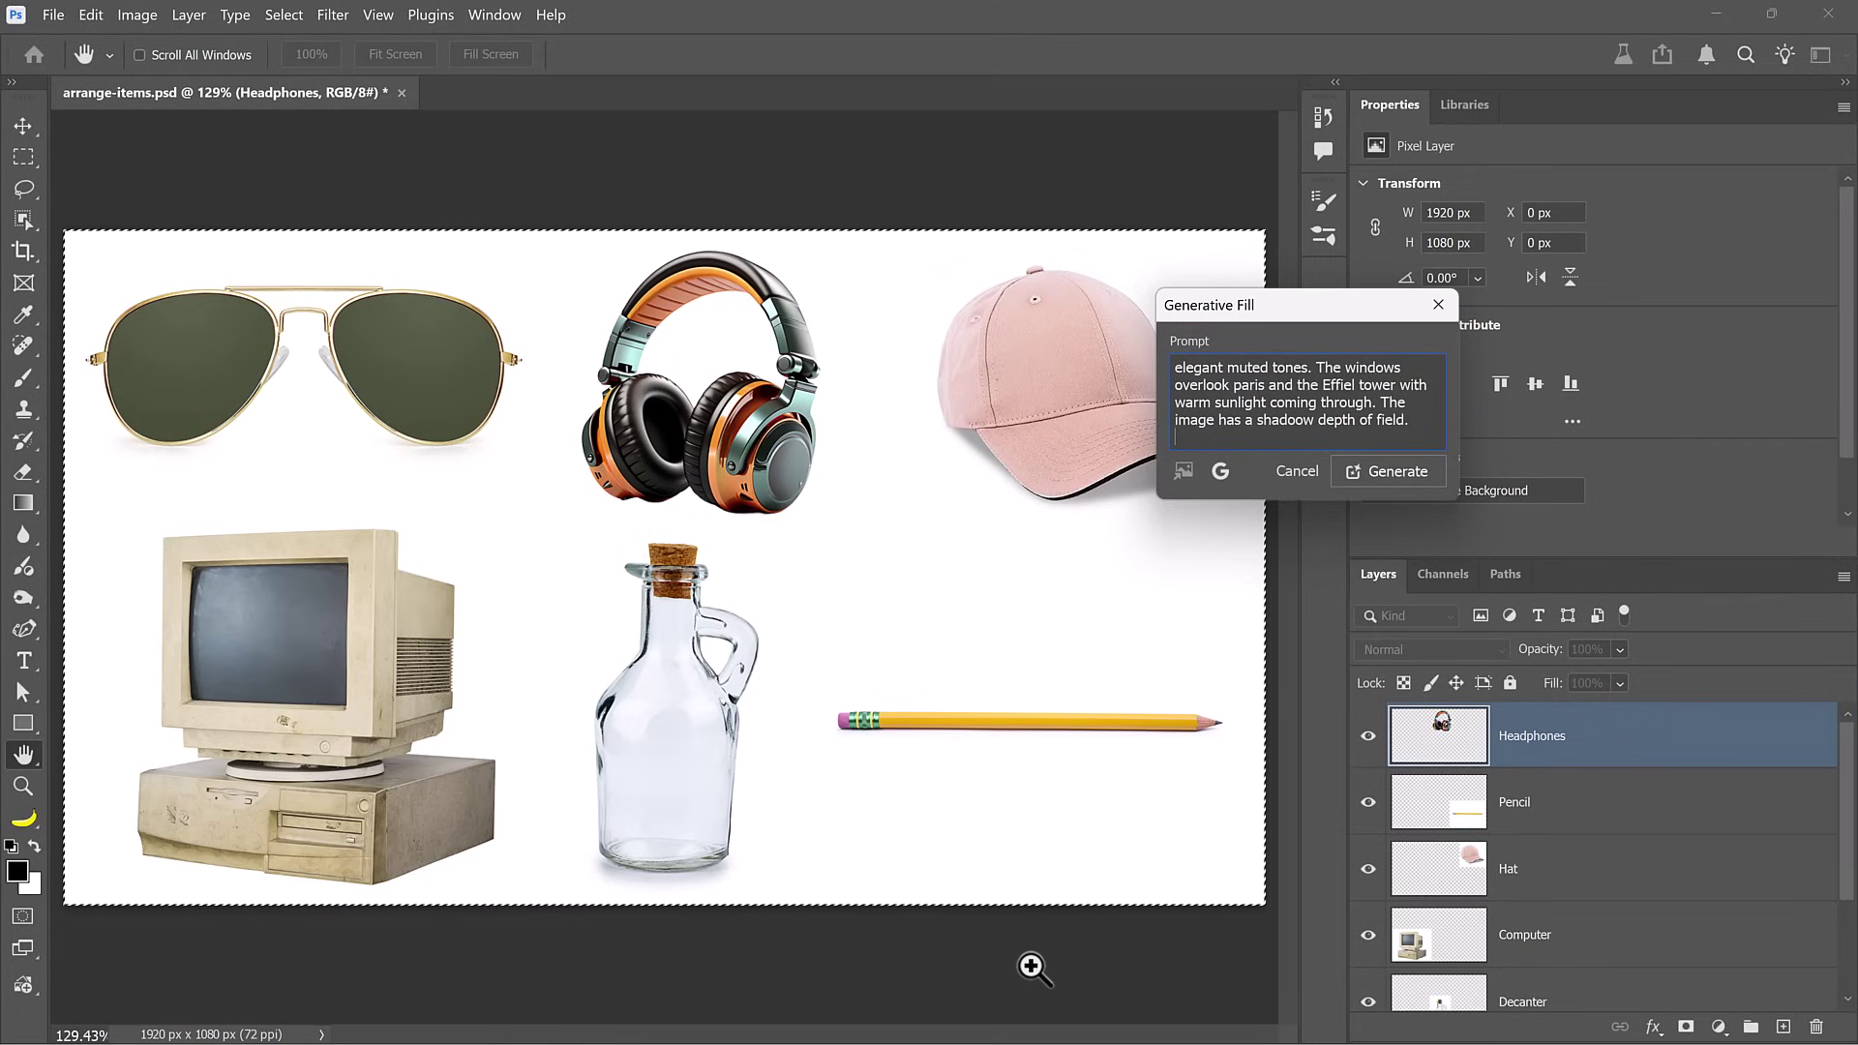
{"action": "left_click", "coordinate": [1387, 471]}
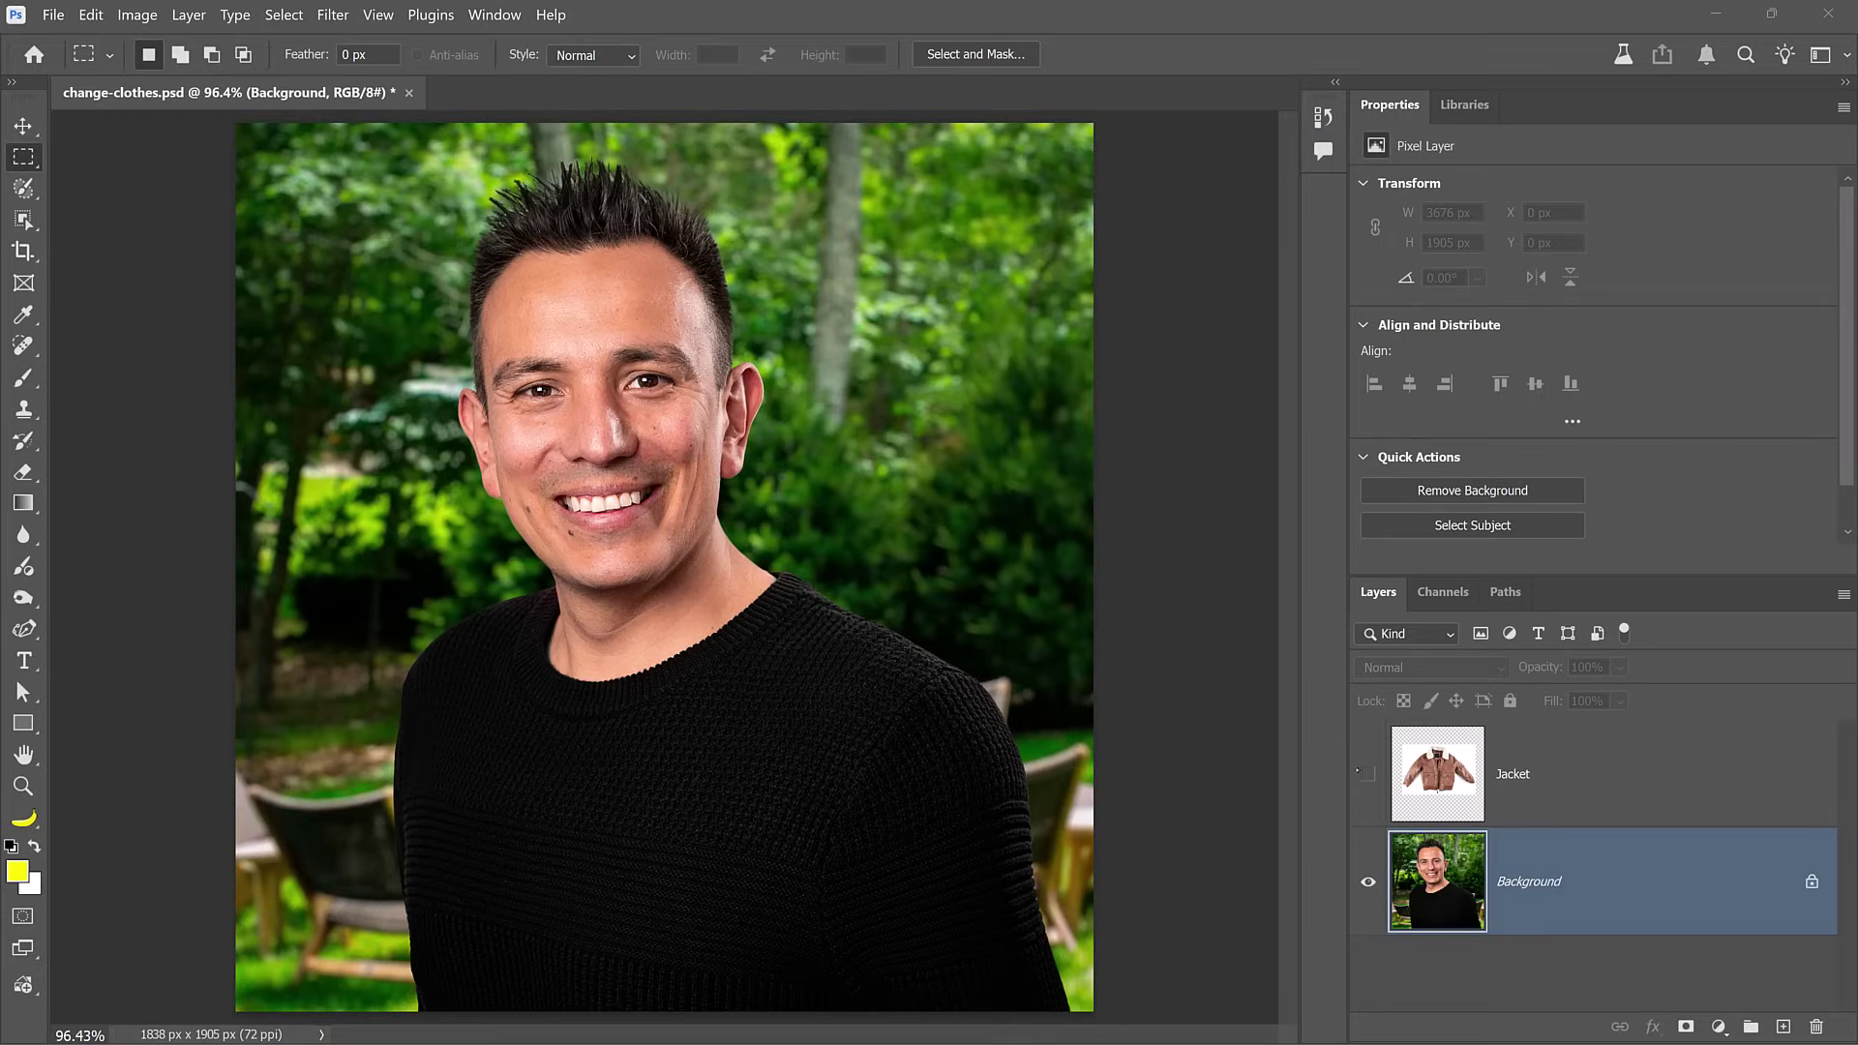
Step: Show the Jacket layer, crop the canvas wider to the right, and move the jacket into the new space
{"action": "left_click", "coordinate": [1368, 777]}
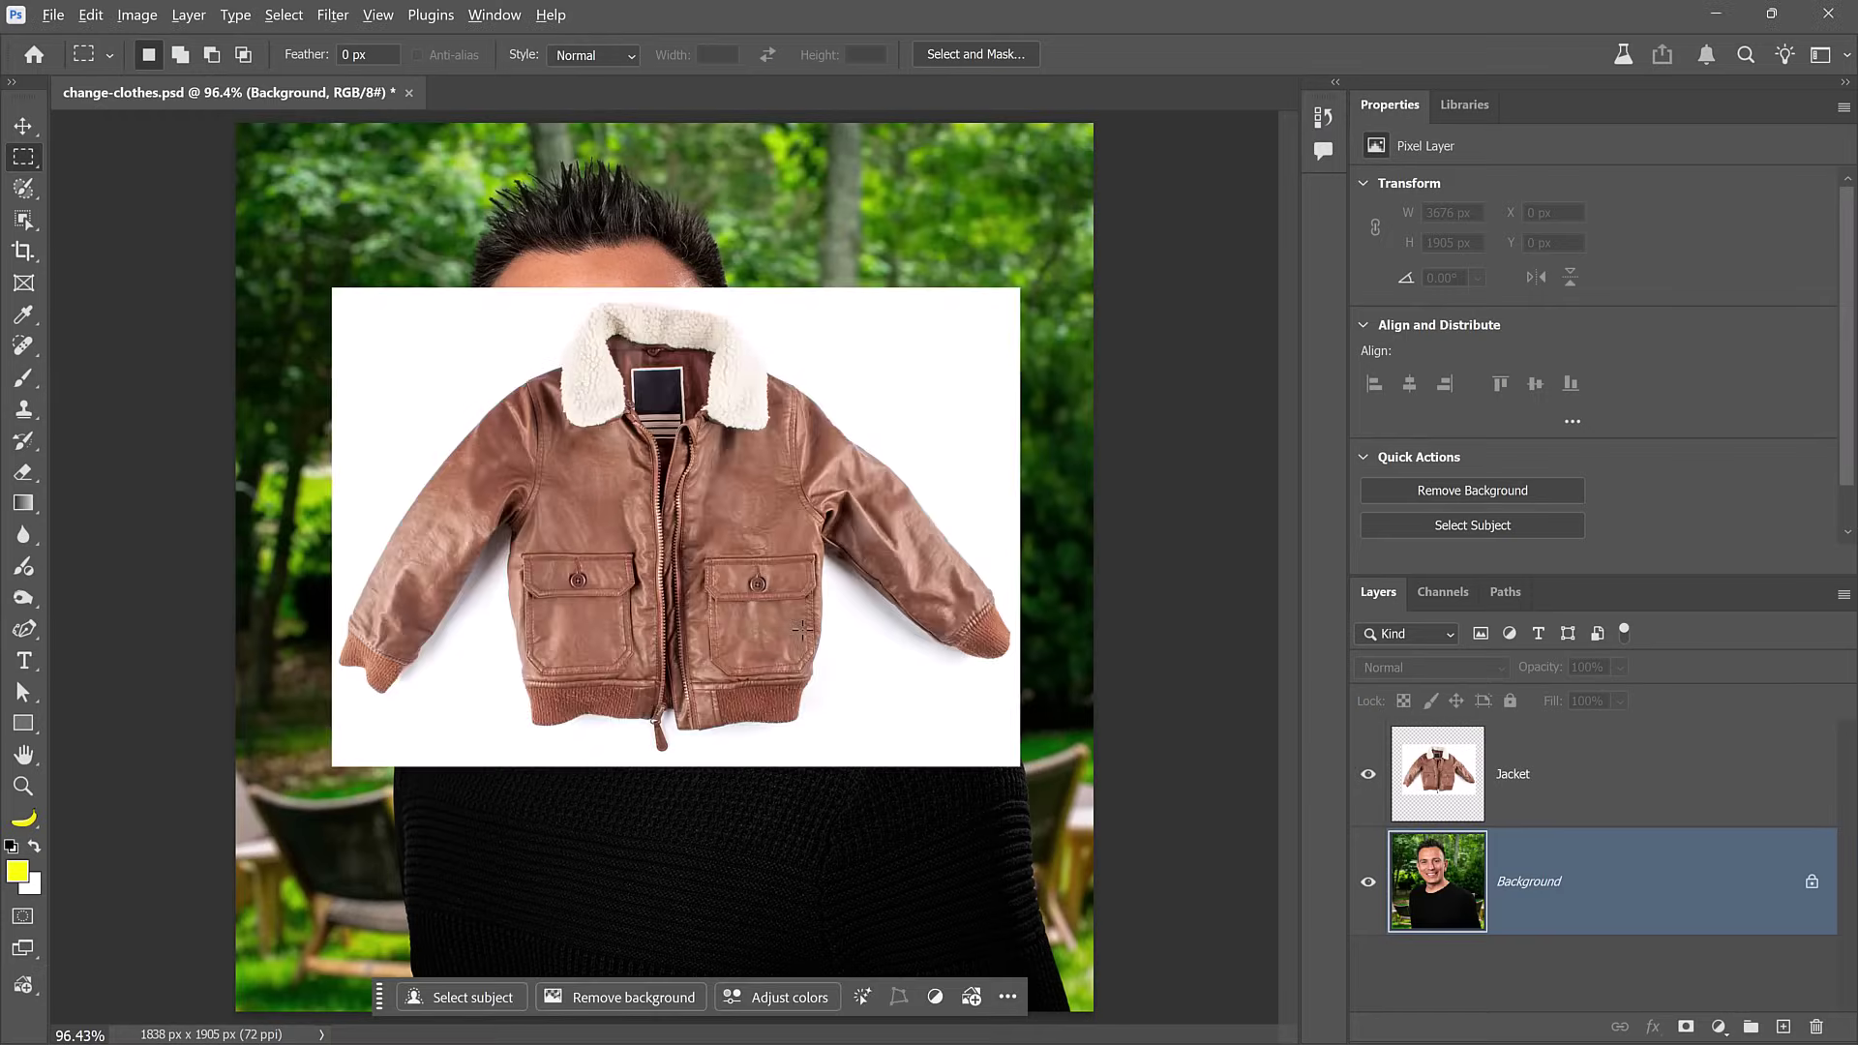
{"action": "scroll", "coordinate": [784, 552], "scroll_direction": "down", "scroll_amount": 3}
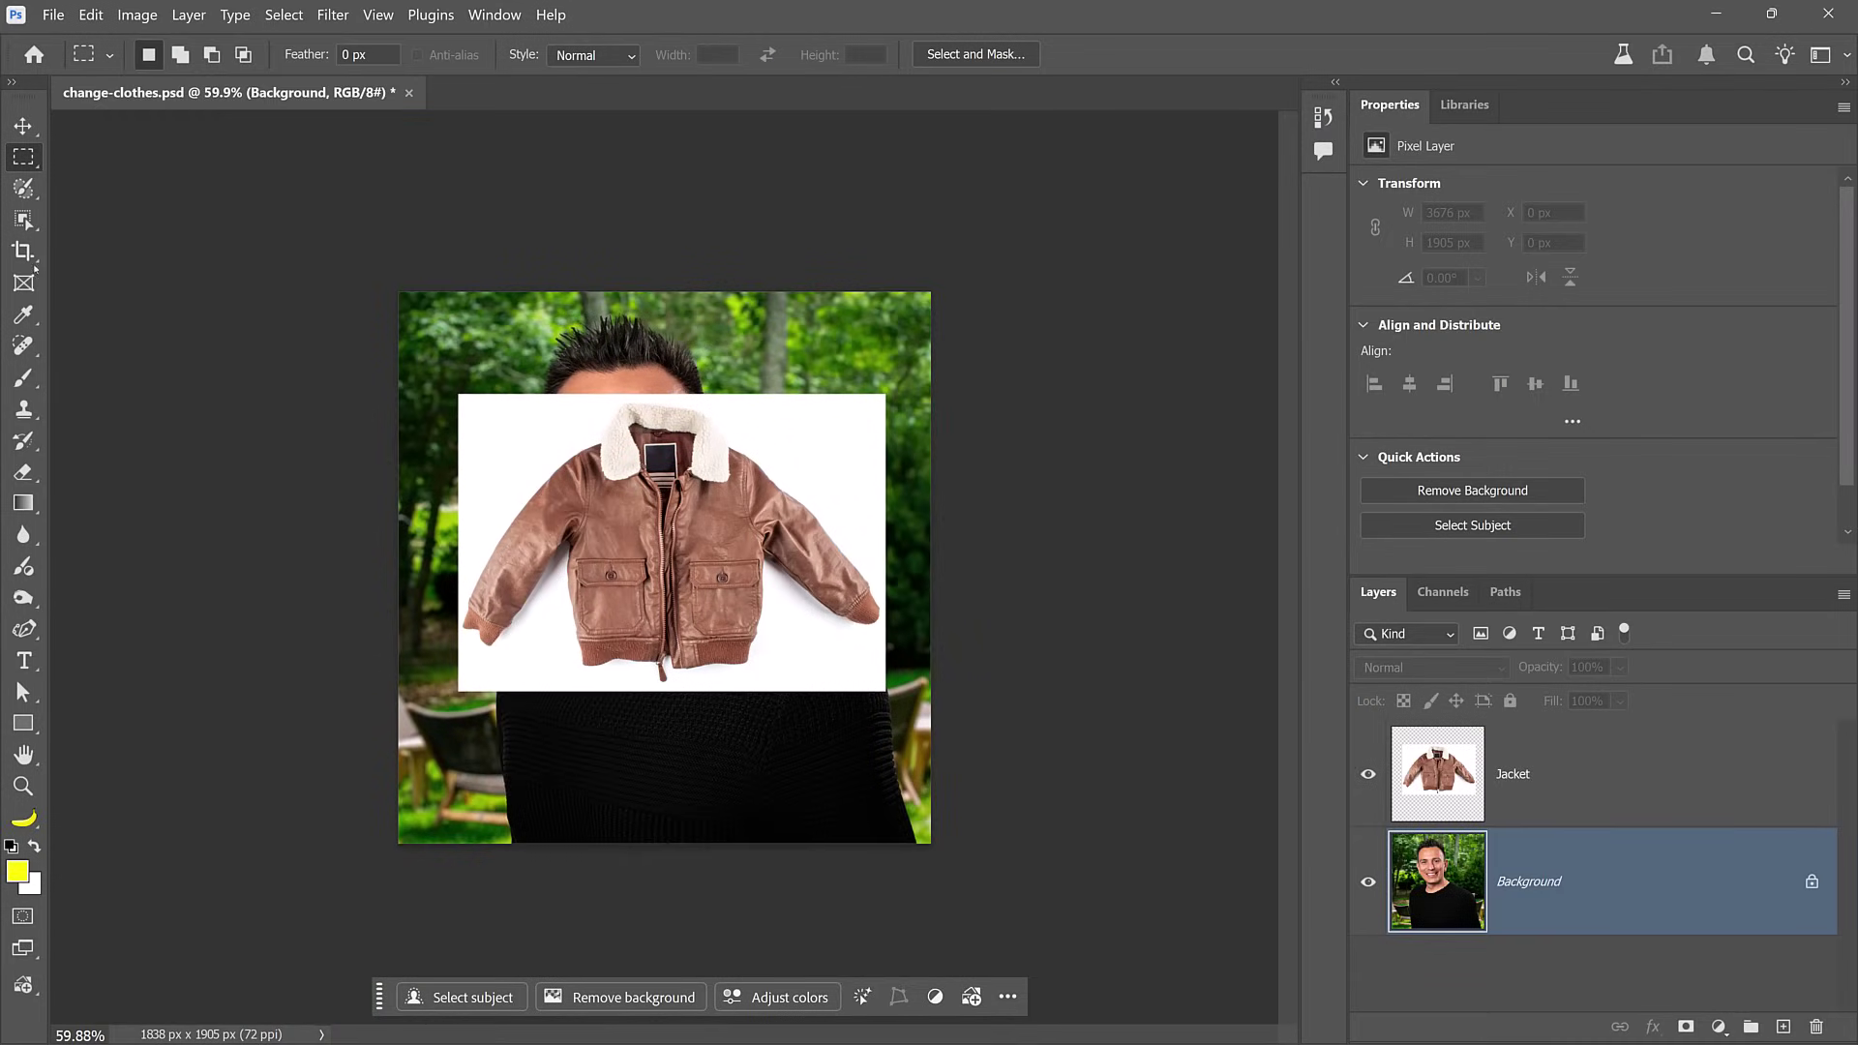
{"action": "key", "text": "c"}
{"action": "left_click_drag", "start_coordinate": [934, 568], "coordinate": [1125, 572]}
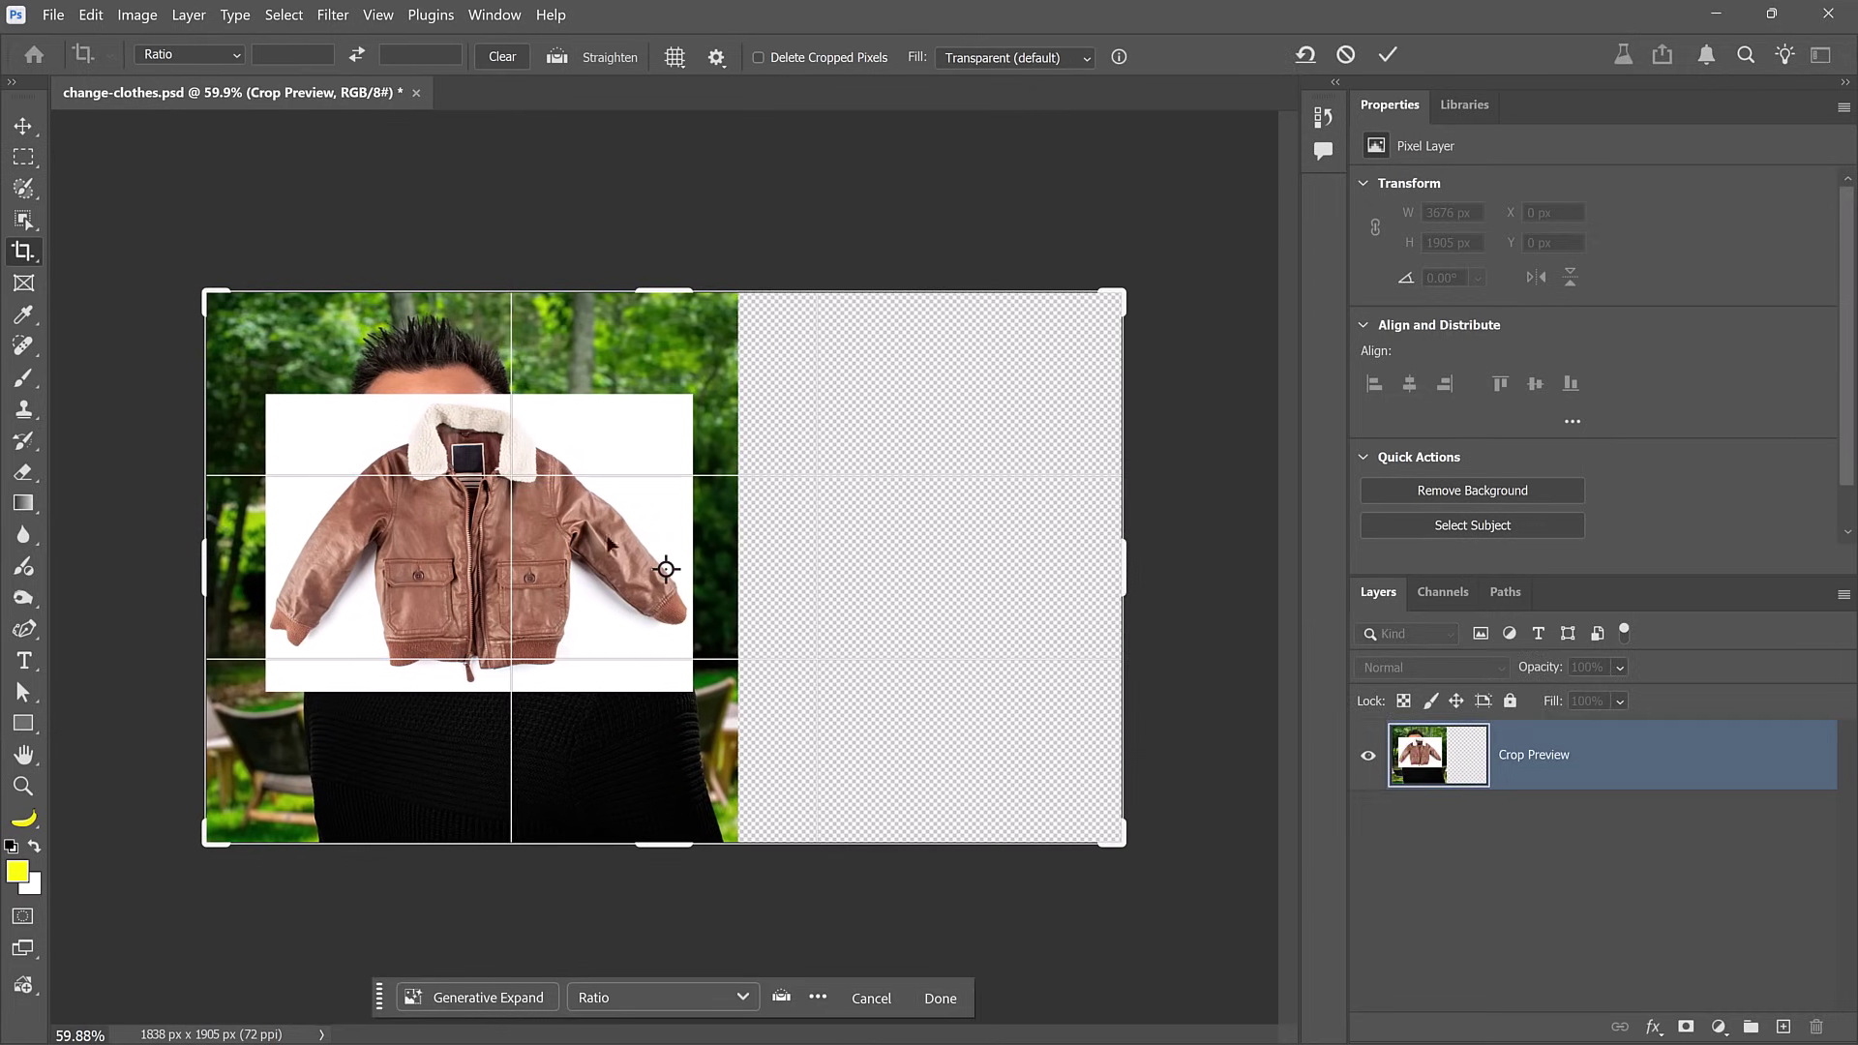
{"action": "key", "text": "Return"}
{"action": "key", "text": "v"}
{"action": "left_click_drag", "start_coordinate": [592, 592], "coordinate": [1149, 577]}
{"action": "key", "text": "c"}
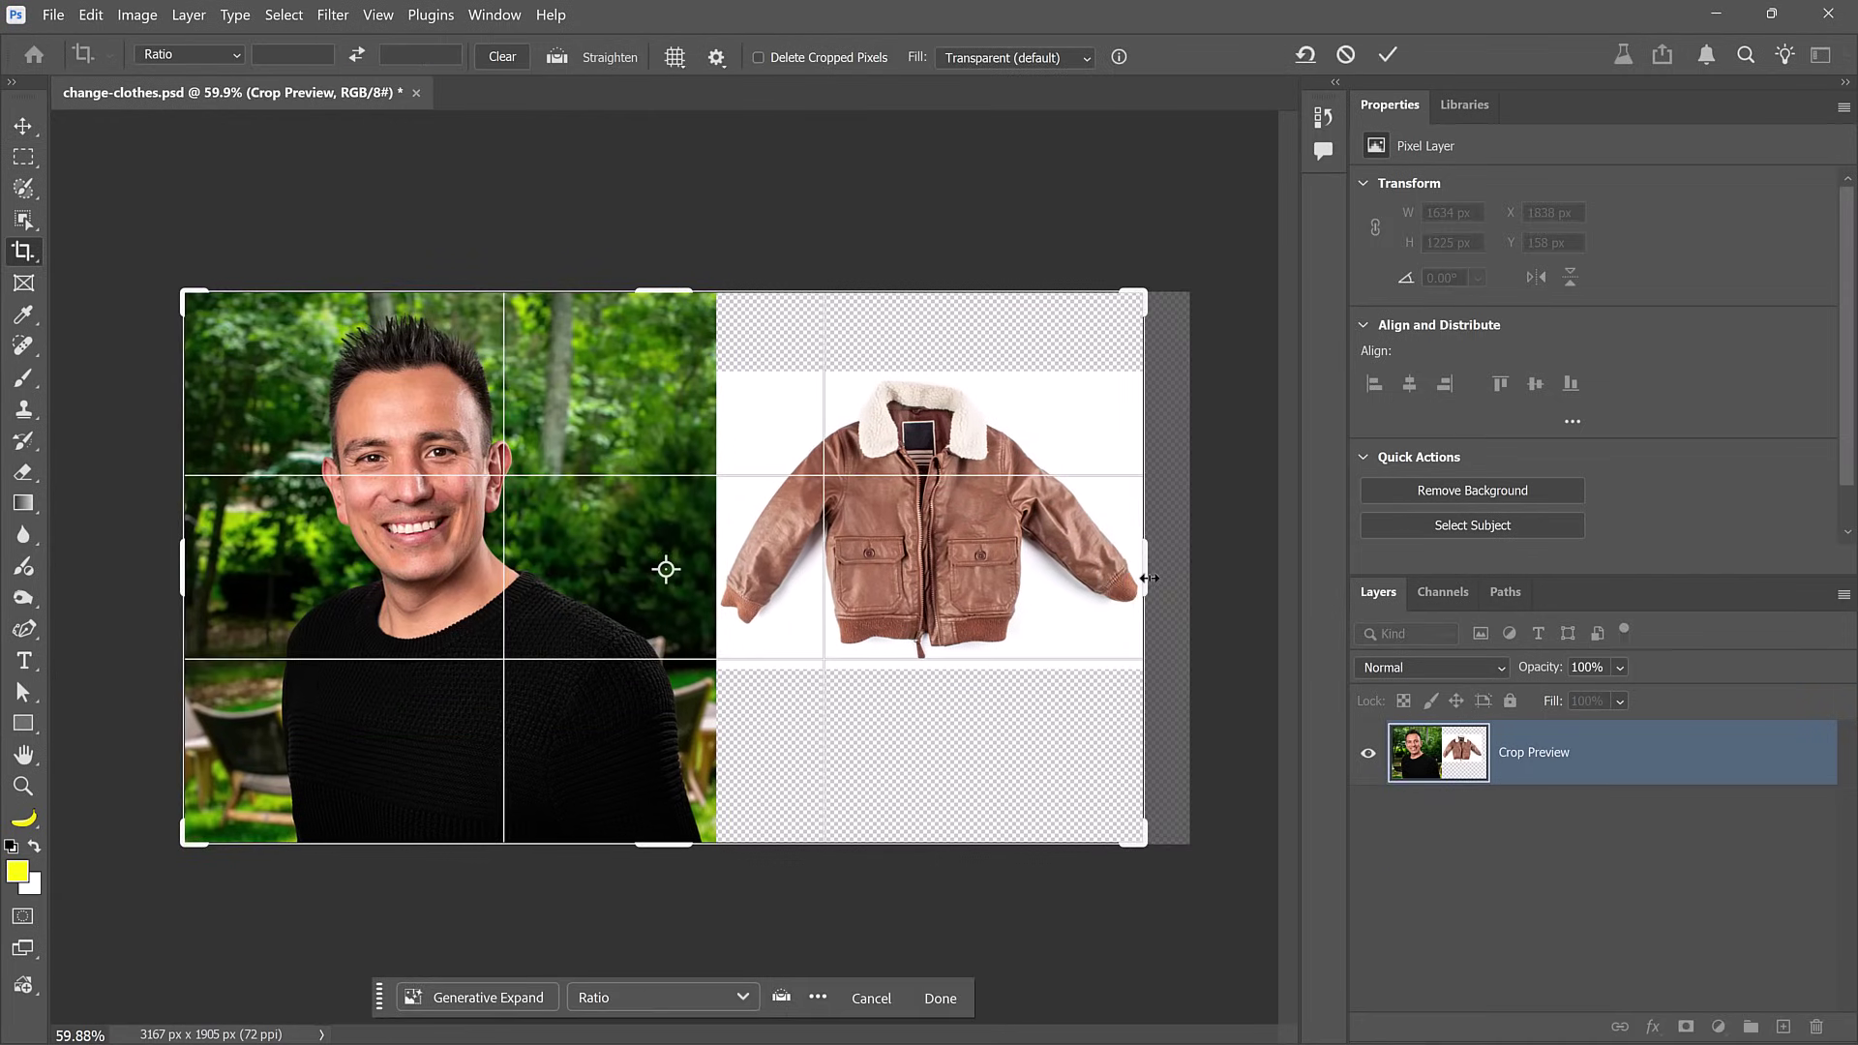
{"action": "key", "text": "Return"}
Step: Fill the empty right half with white on a new layer beneath the Jacket, then select the entire canvas
{"action": "key", "text": "m"}
{"action": "left_click_drag", "start_coordinate": [1161, 862], "coordinate": [716, 217]}
{"action": "left_click", "coordinate": [1784, 1026]}
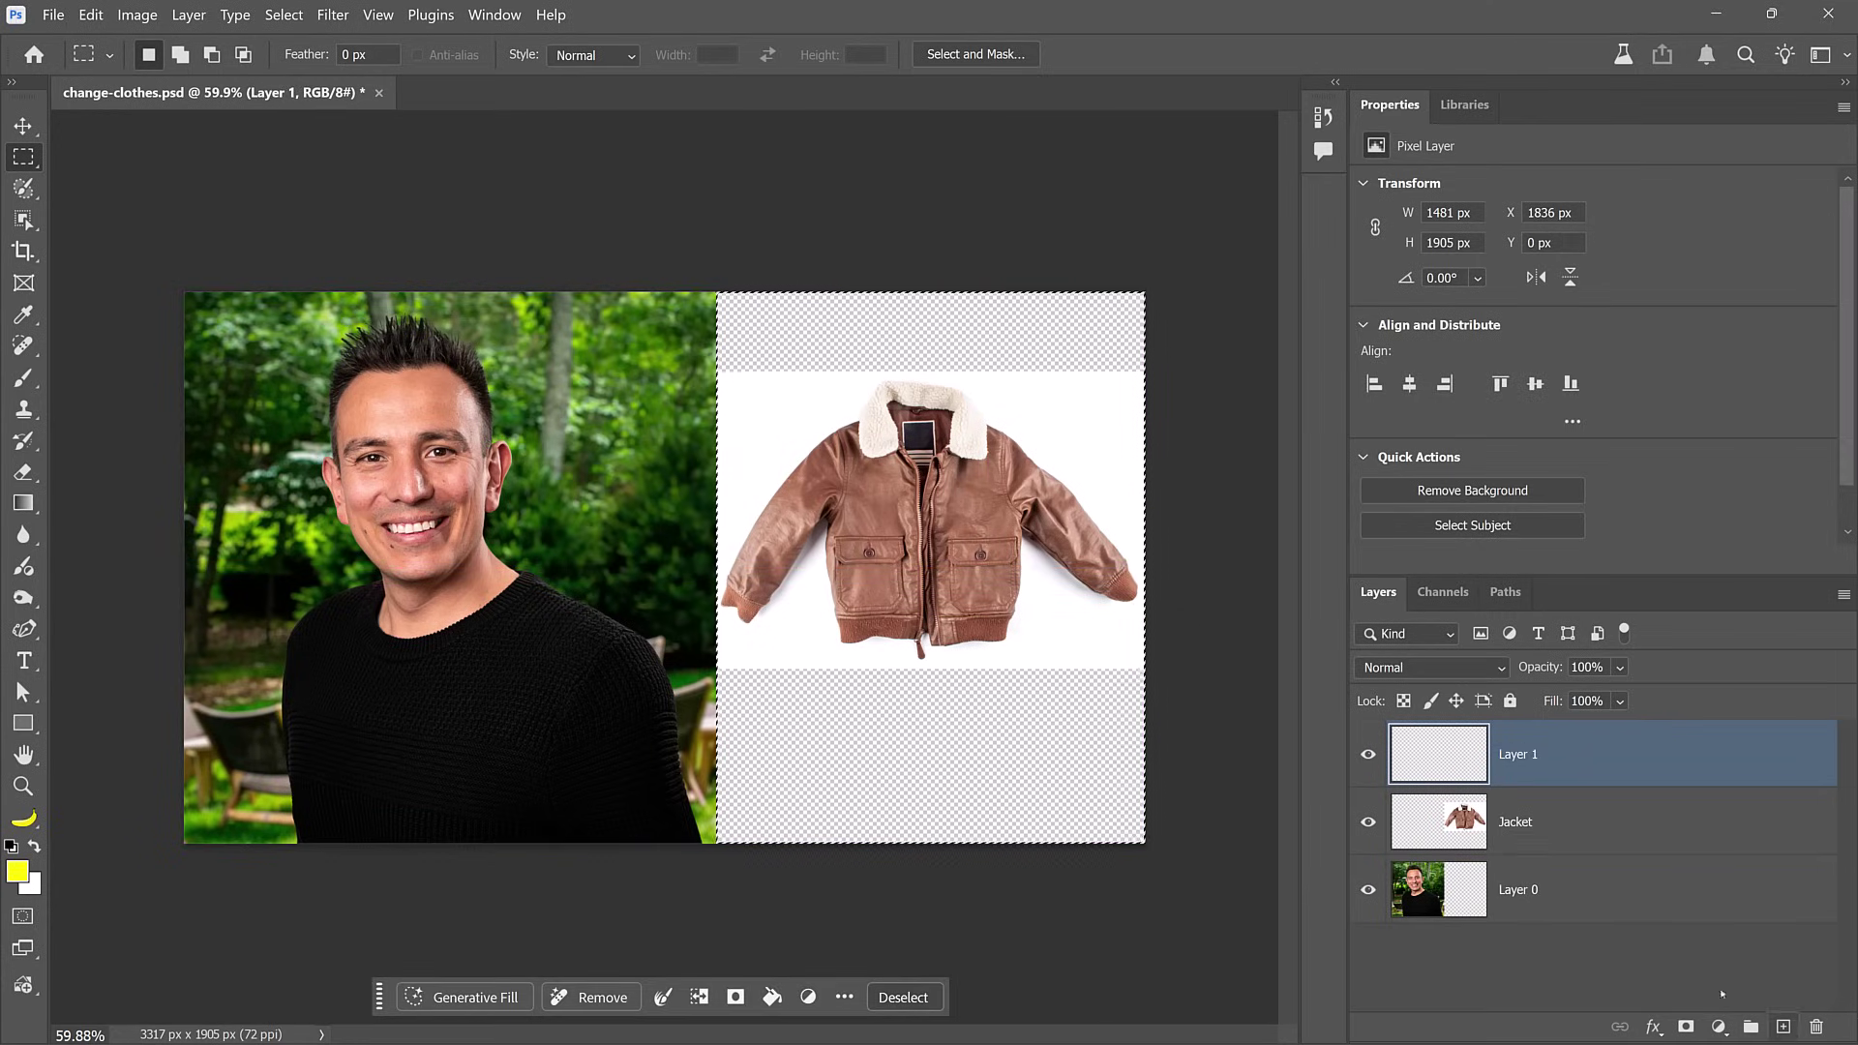
{"action": "left_click_drag", "start_coordinate": [1545, 771], "coordinate": [1553, 832]}
{"action": "key", "text": "ctrl+BackSpace"}
{"action": "key", "text": "ctrl+d"}
{"action": "key", "text": "alt+bracketright"}
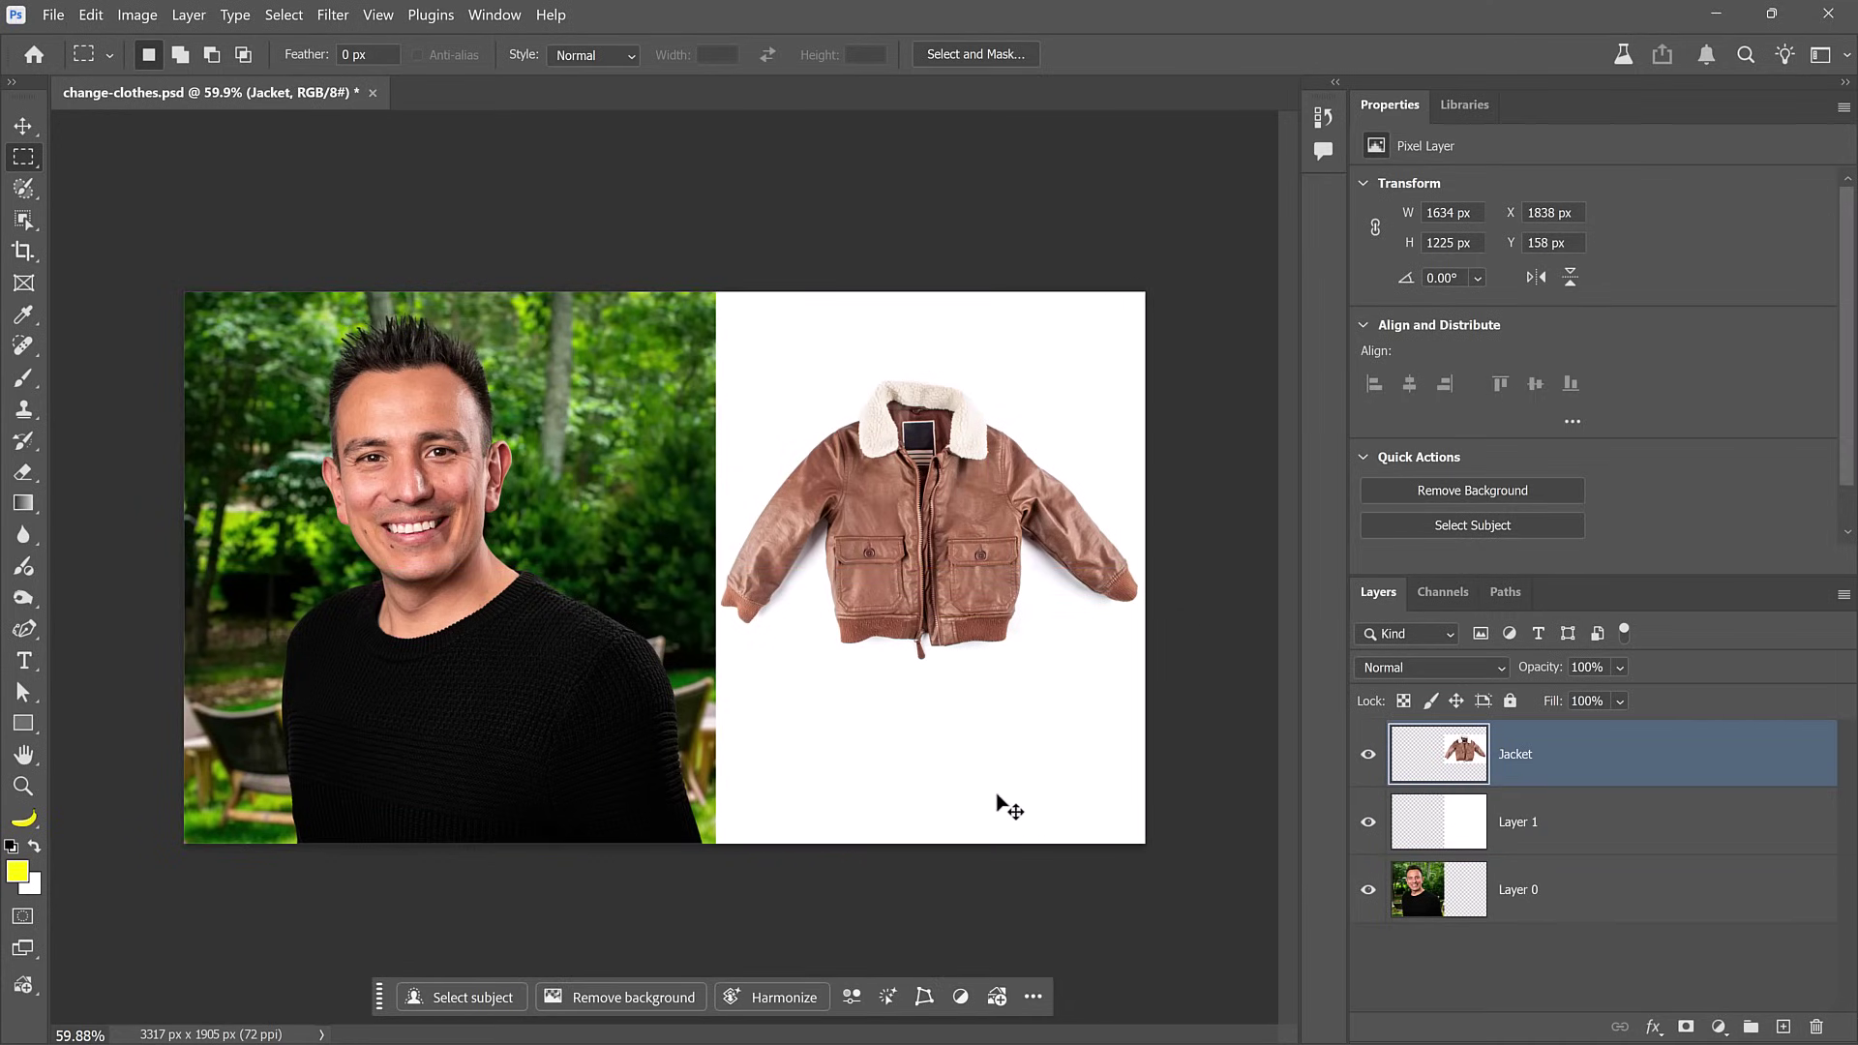
{"action": "key", "text": "ctrl+a"}
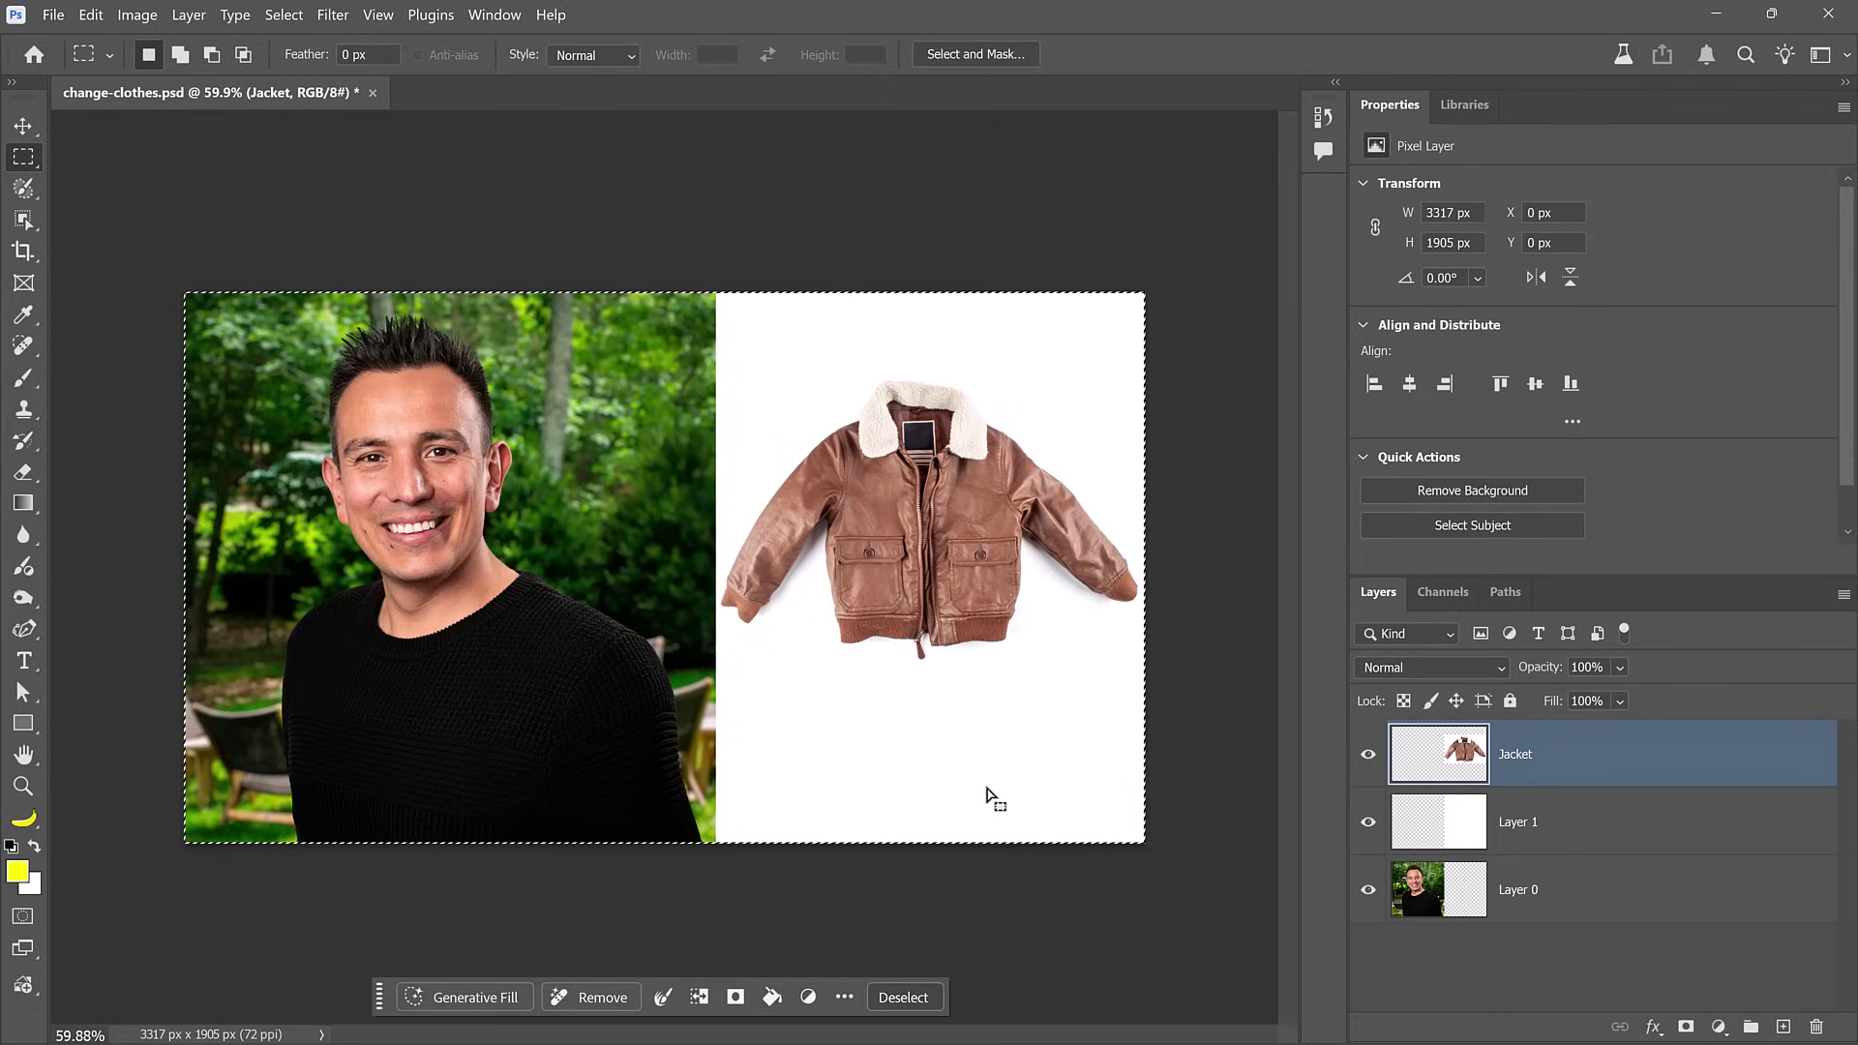
{"action": "key", "text": "ctrl+shift+g"}
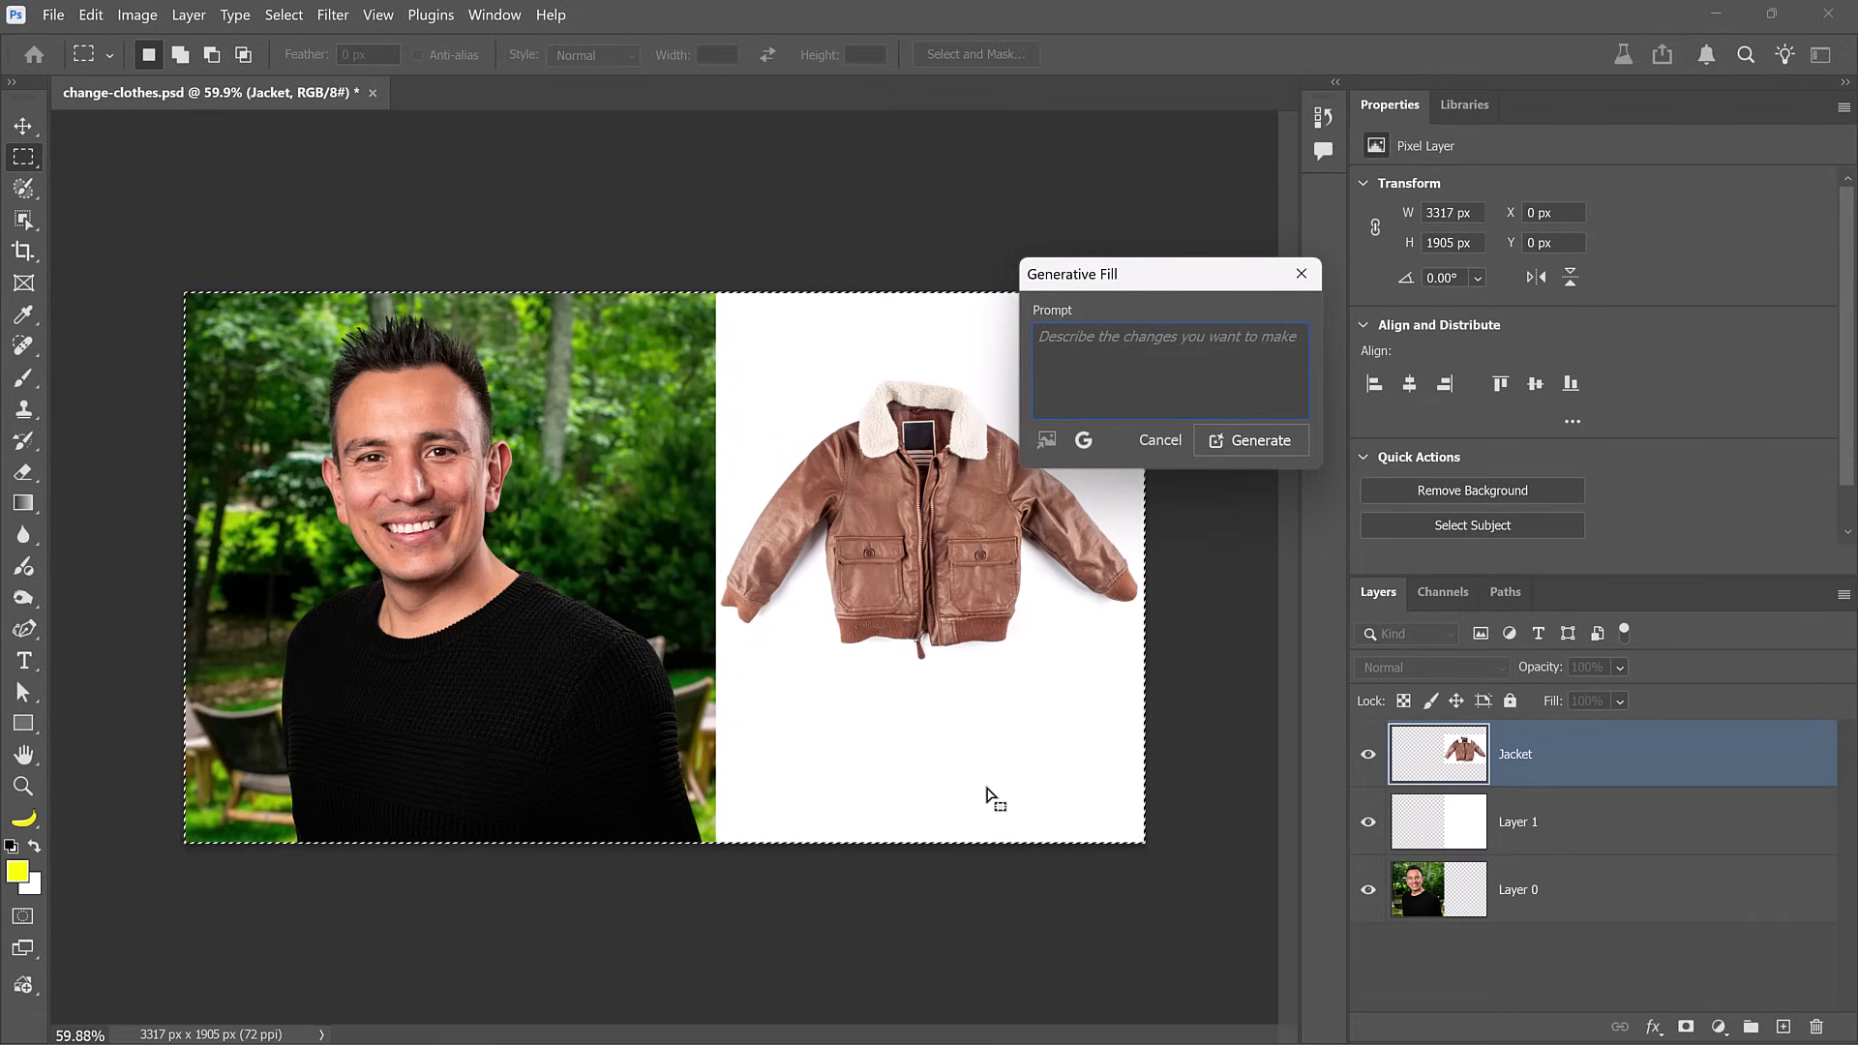
Step: Generate the man wearing the brown leather jacket with open zipper, then crop back to just his photo
{"action": "type", "text": "put the jacket on the man. Make the ziper open. Keep the same pose, perspective, lighting. Make it fit his body perfectly."}
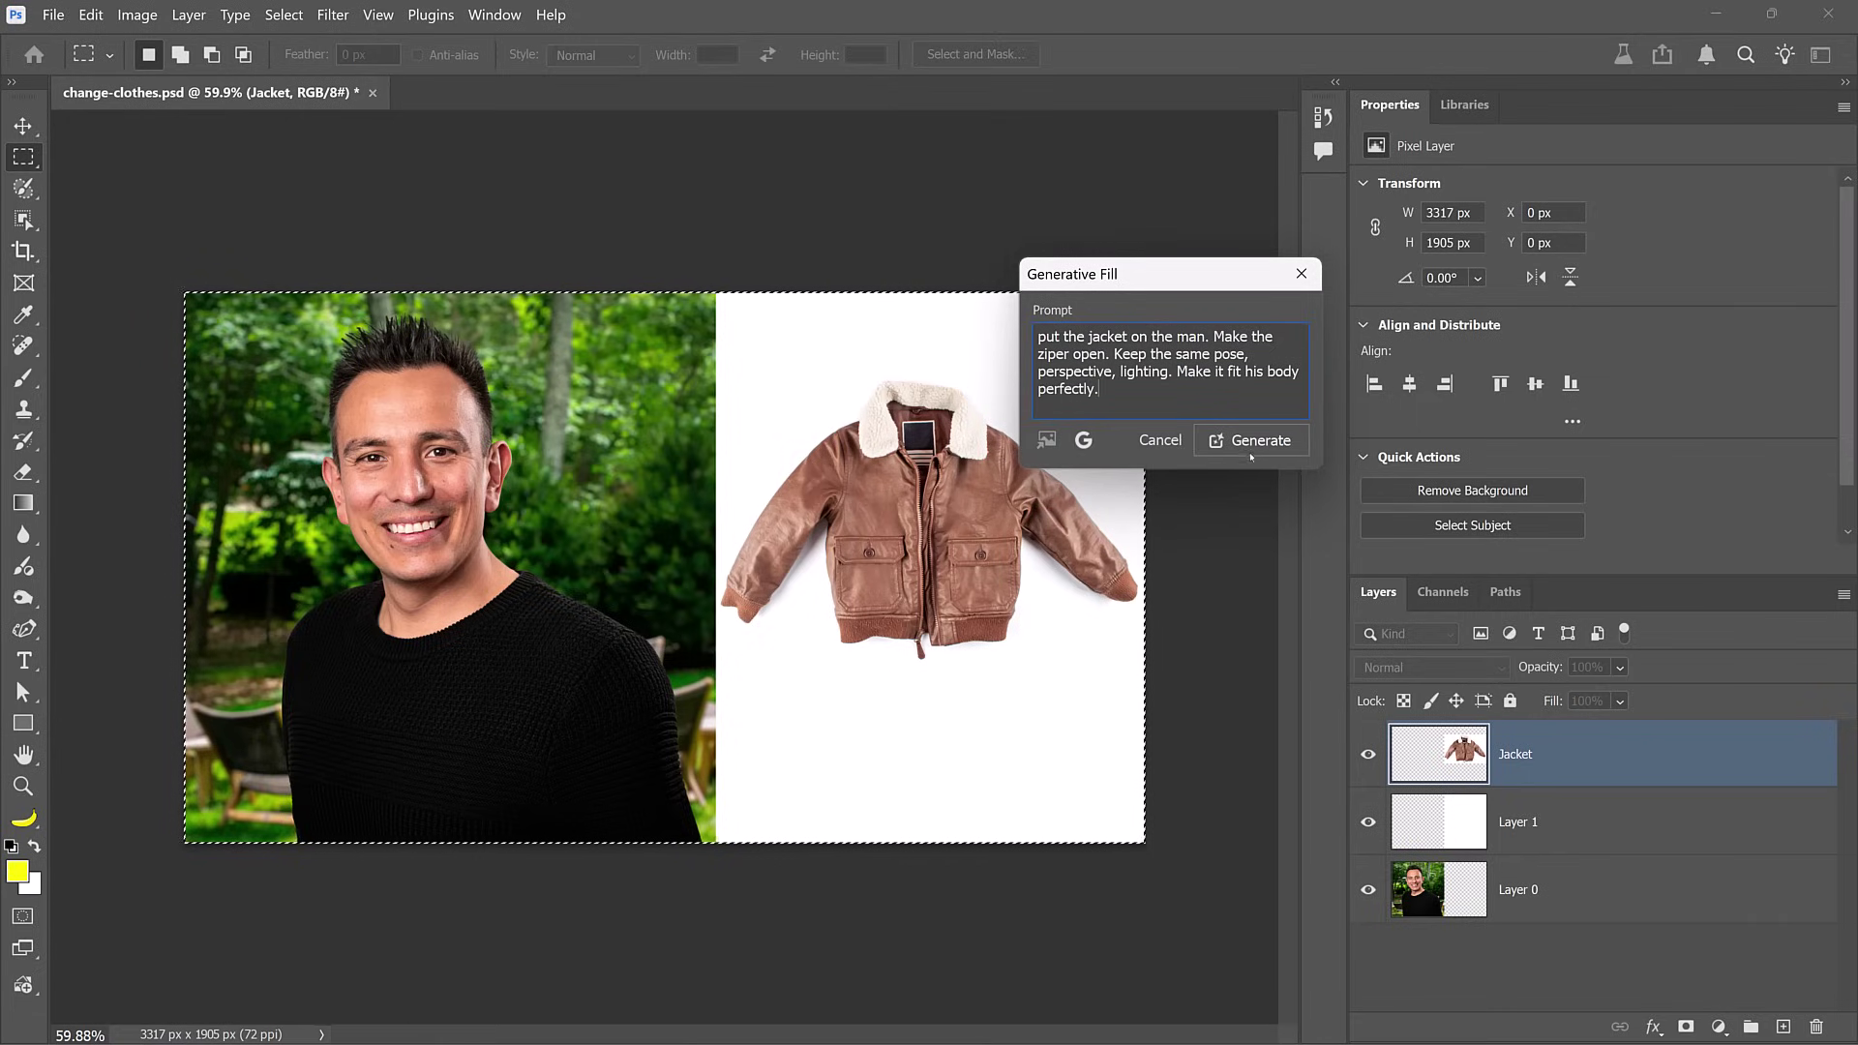
{"action": "left_click", "coordinate": [1250, 441]}
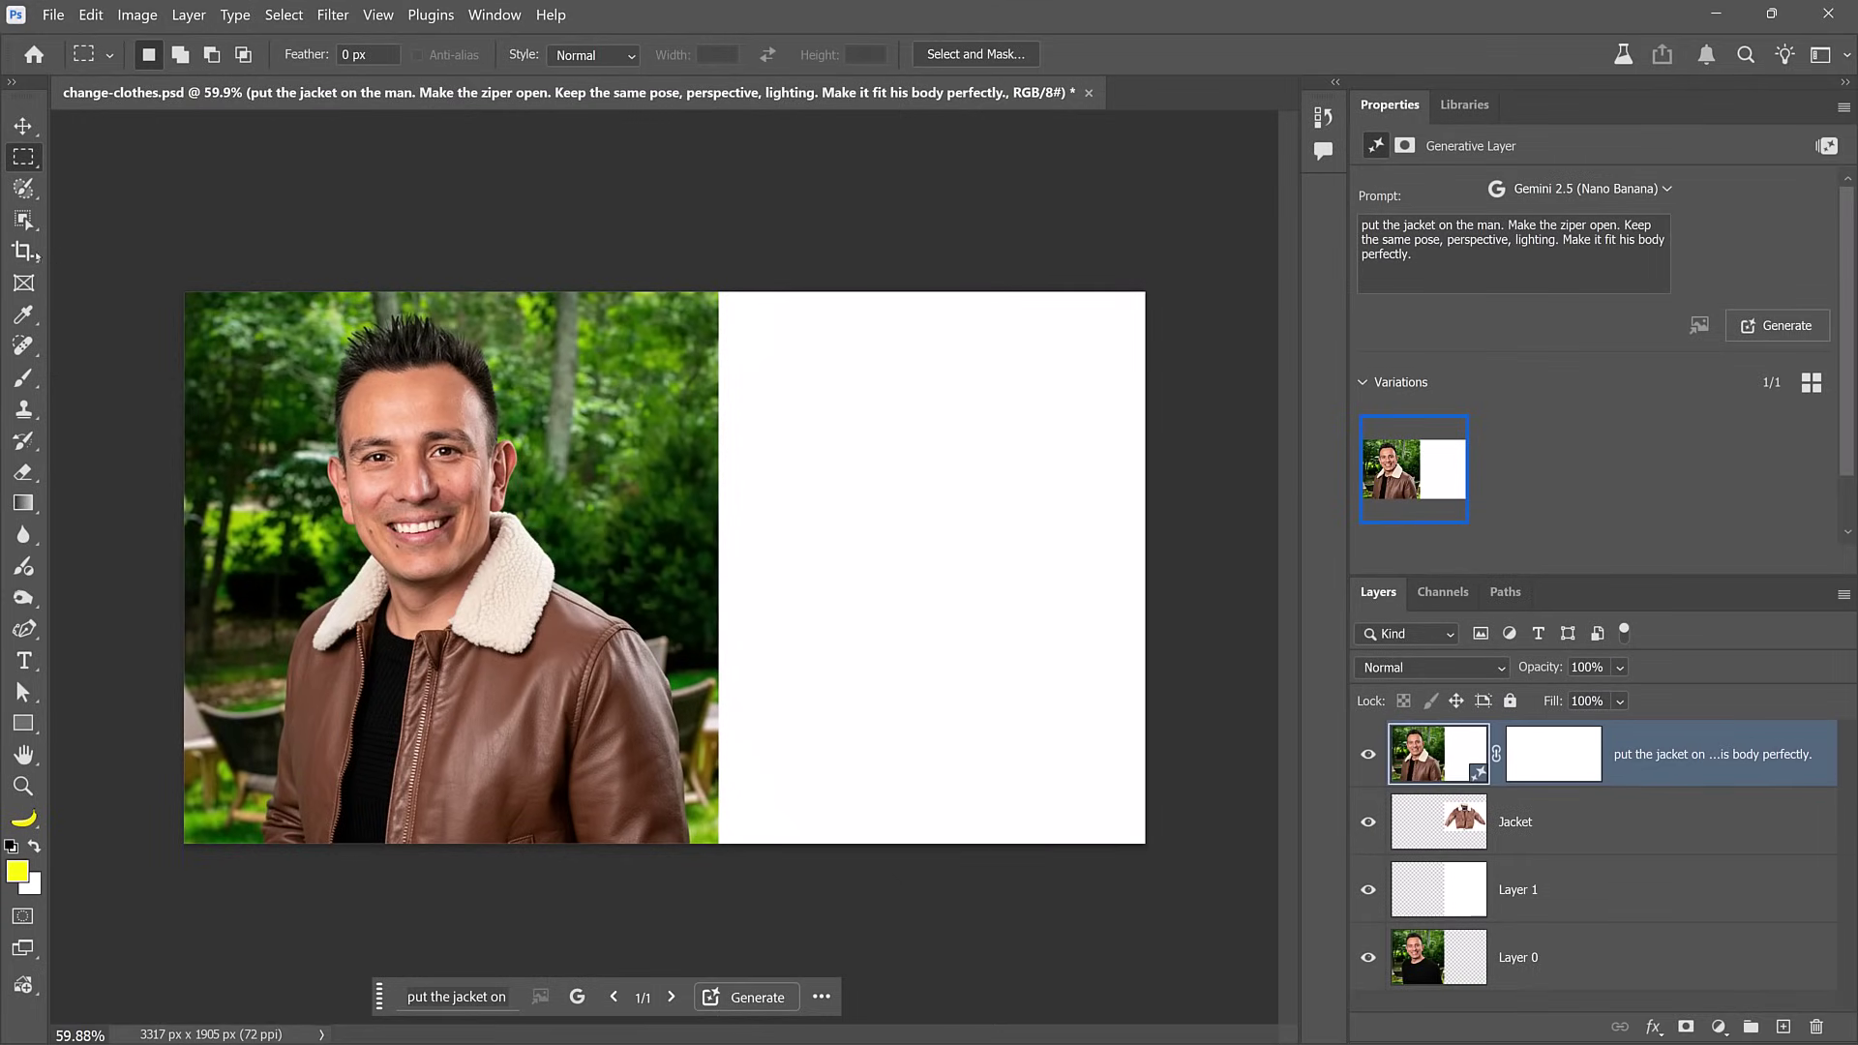
{"action": "key", "text": "c"}
{"action": "left_click_drag", "start_coordinate": [1140, 569], "coordinate": [931, 581]}
{"action": "key", "text": "Return"}
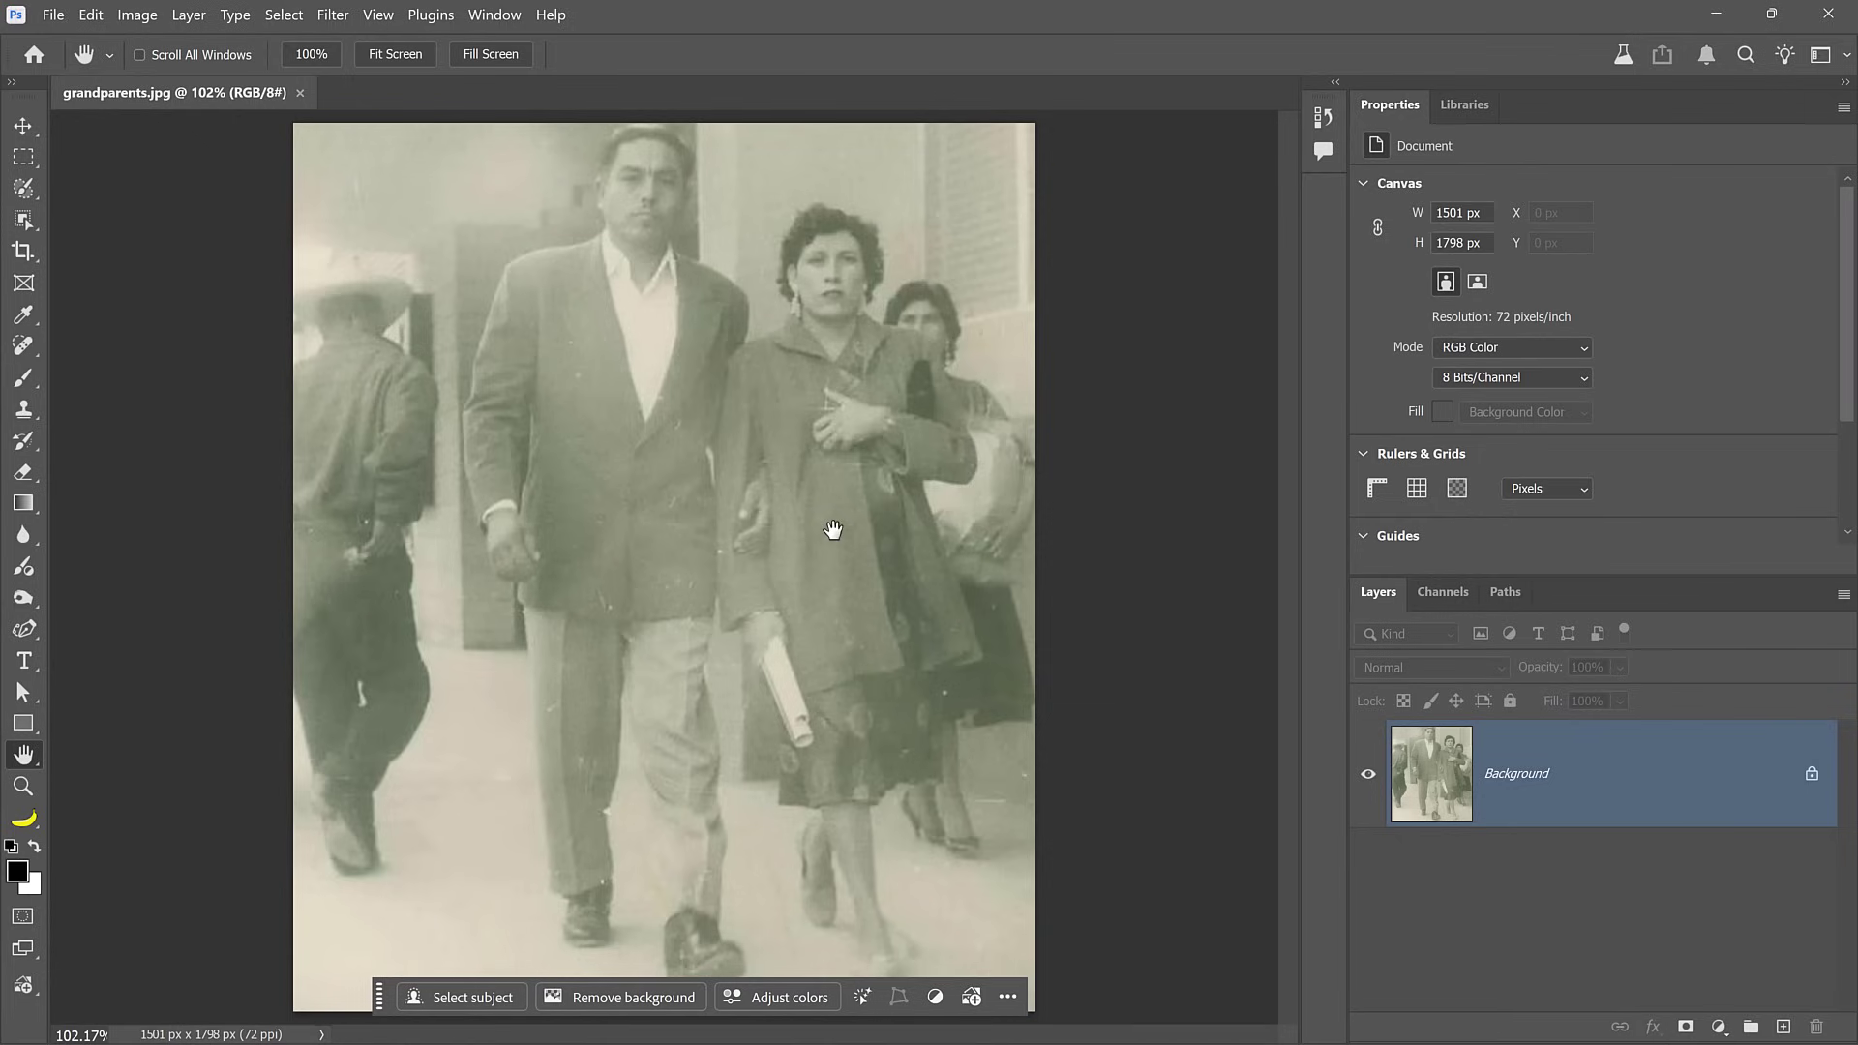
Step: Restore the sepia couple photo in colour with the prompt 'Restore this photo' and compare it to the original
{"action": "key", "text": "ctrl+a"}
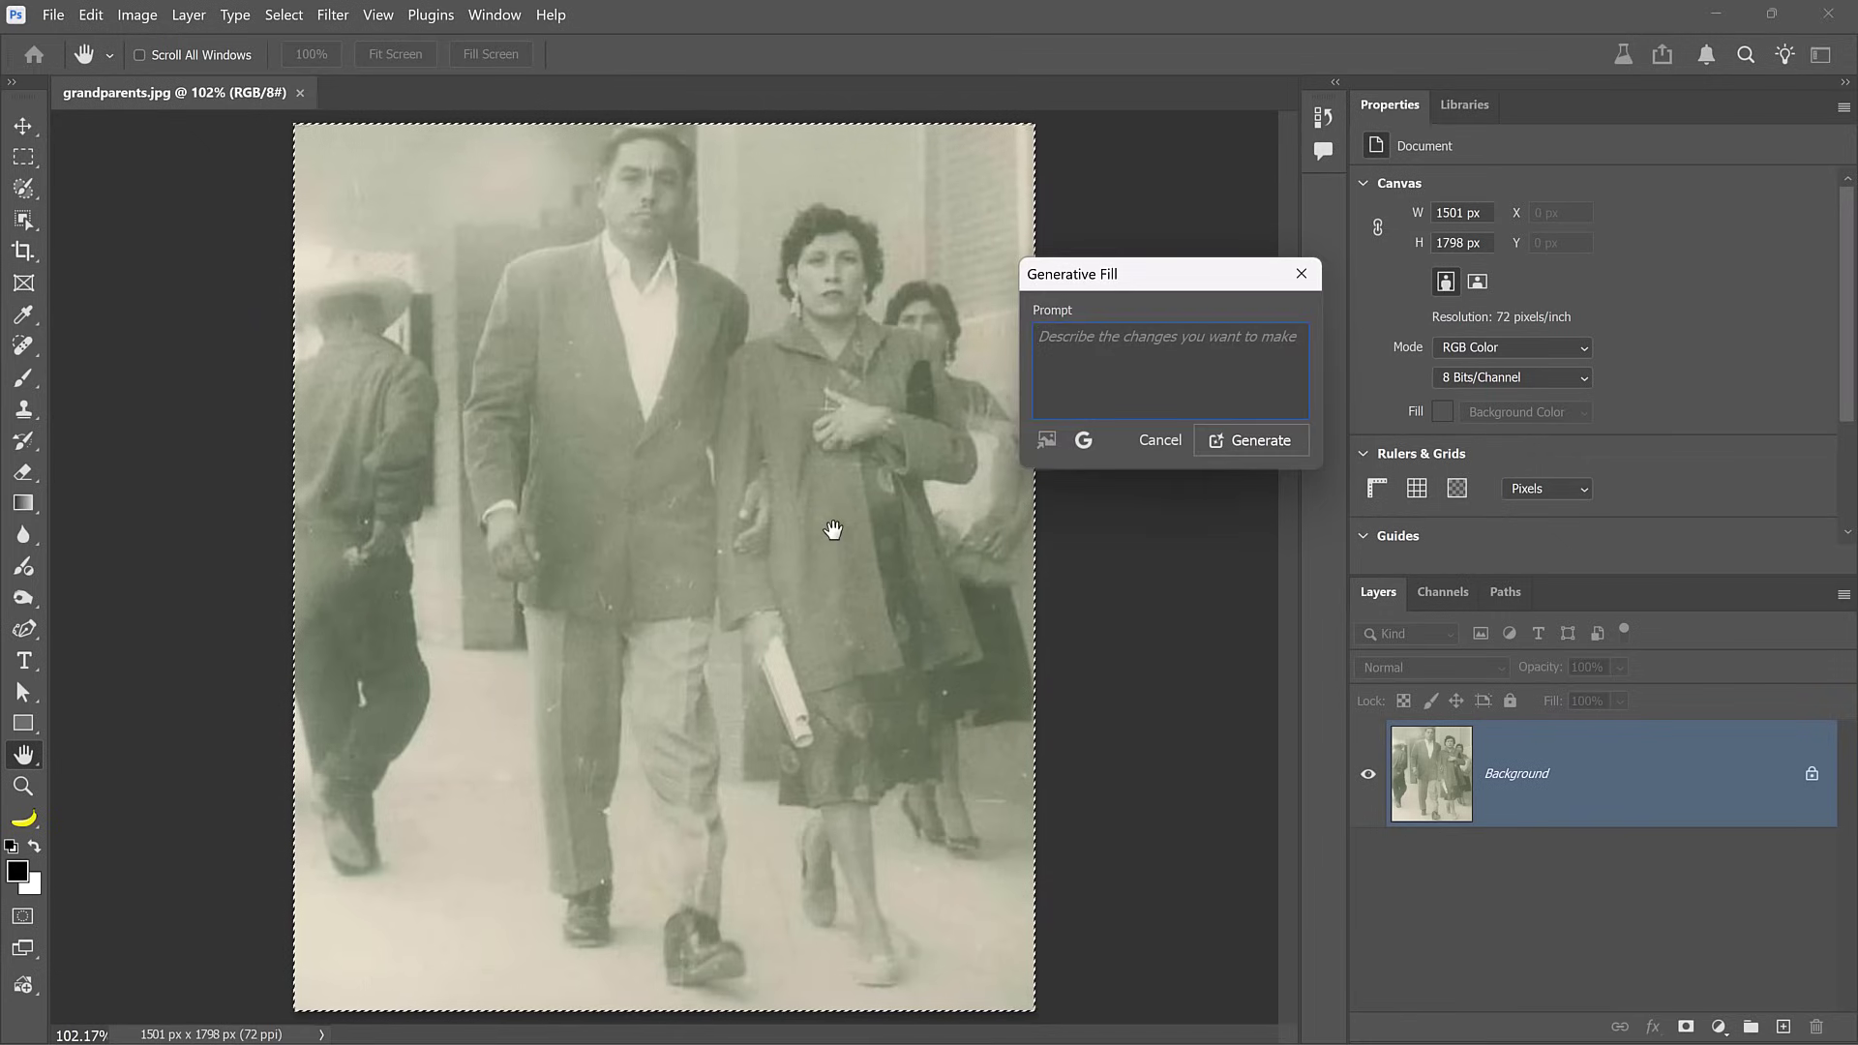
{"action": "type", "text": "Restore this "}
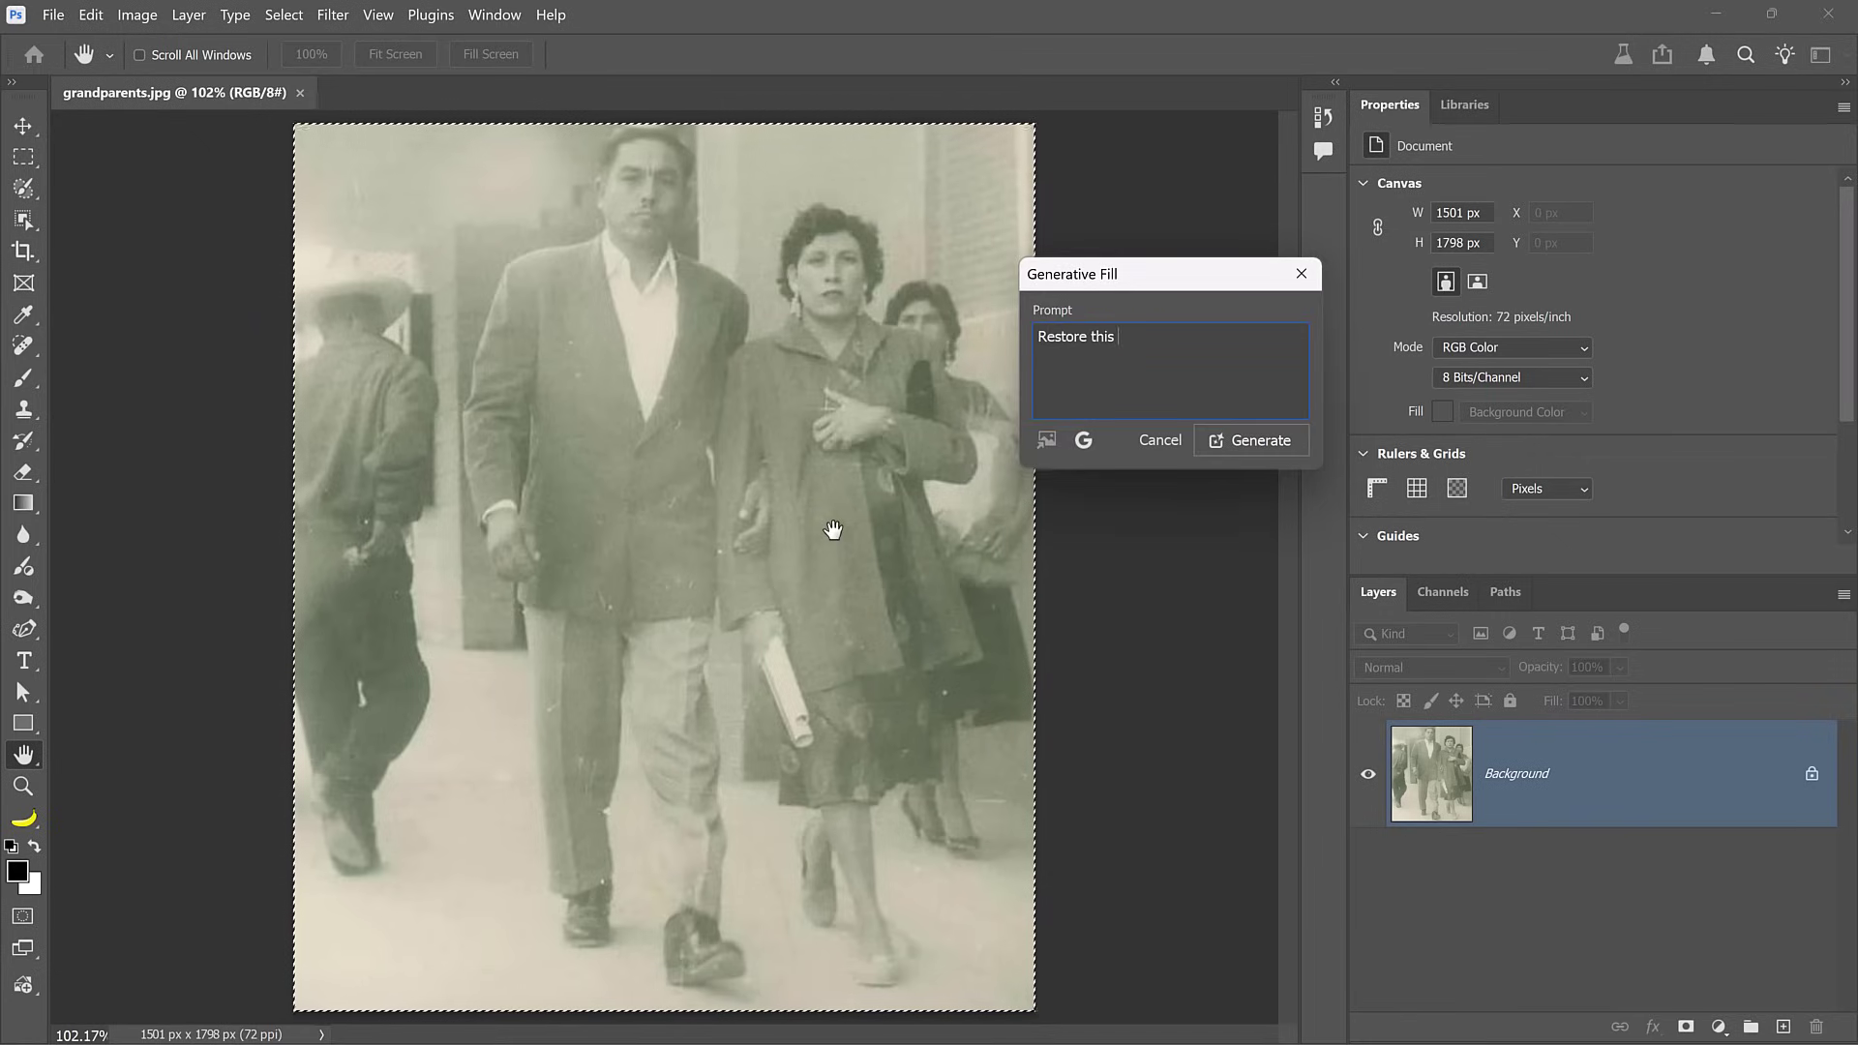
{"action": "type", "text": "photo"}
{"action": "key", "text": "Return"}
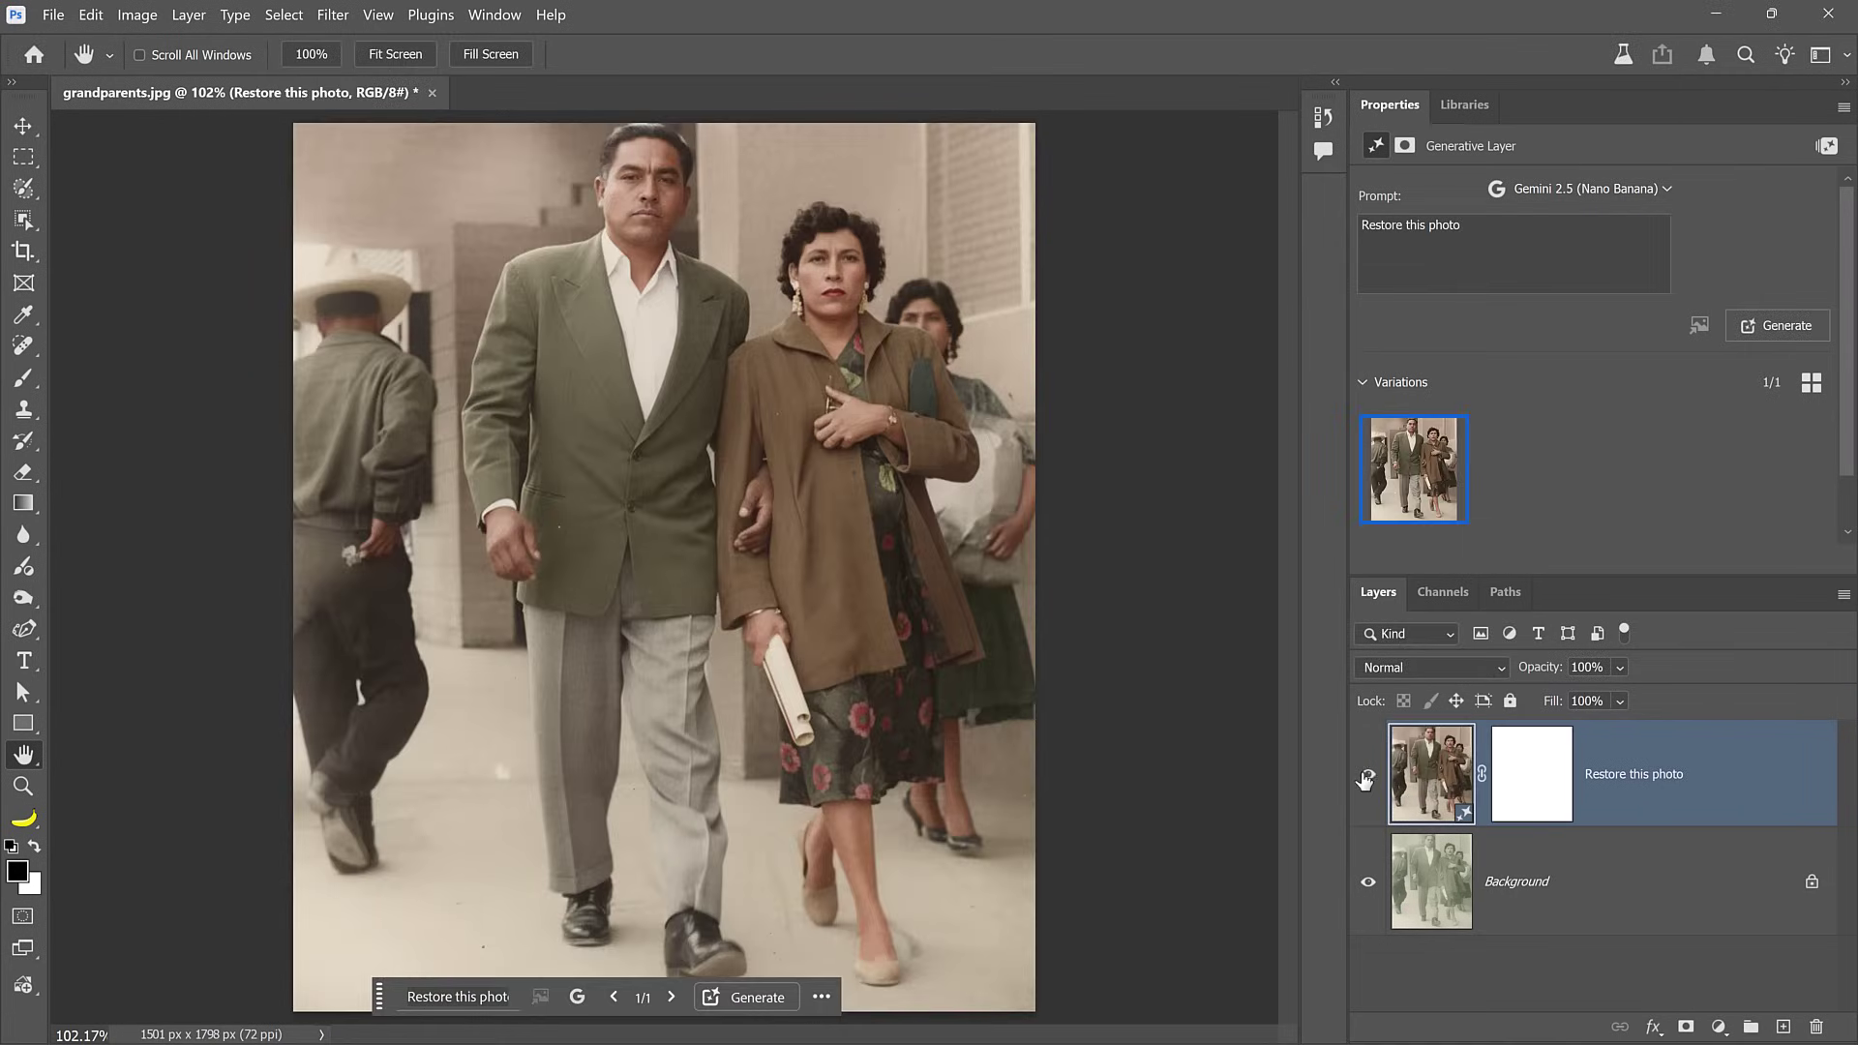
{"action": "left_click", "coordinate": [1367, 775]}
{"action": "left_click", "coordinate": [1366, 775]}
{"action": "left_click", "coordinate": [1366, 776]}
Step: On a new empty layer, spot-heal the mark on the pavement beside the man
{"action": "left_click", "coordinate": [1781, 1027]}
{"action": "left_click", "coordinate": [24, 345]}
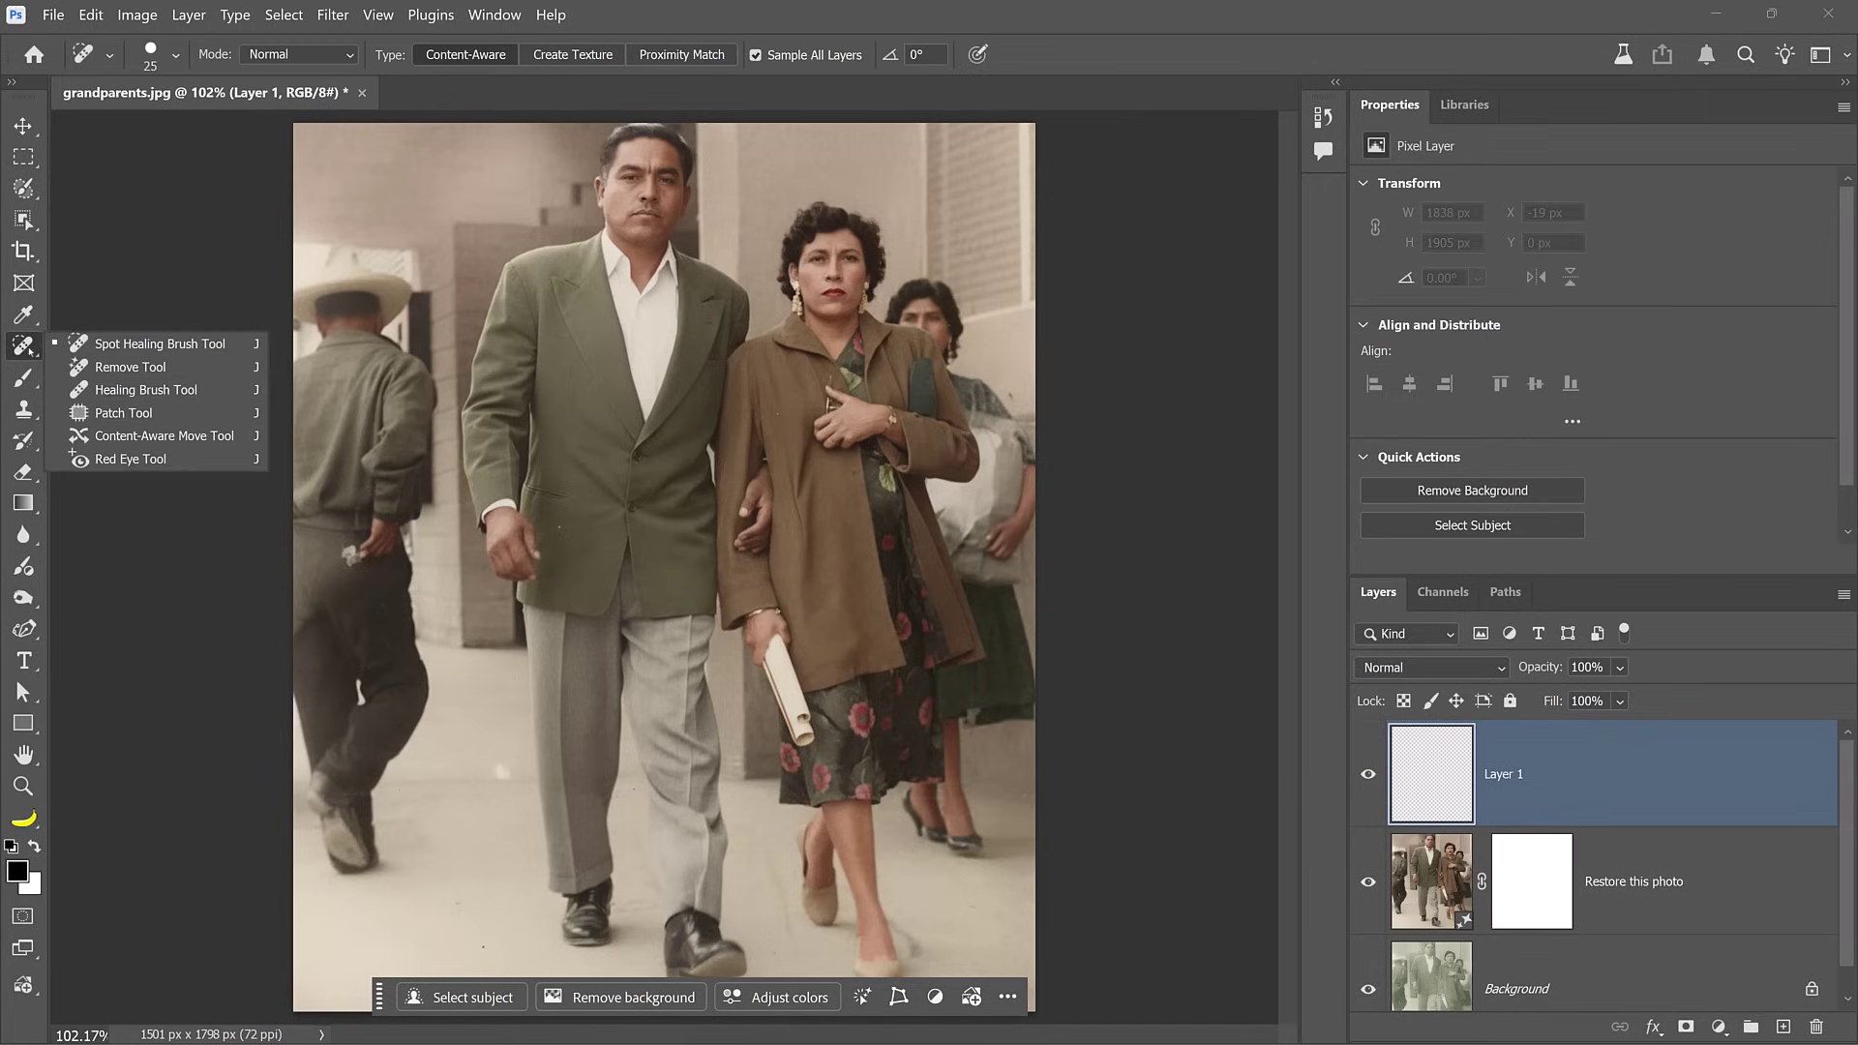
{"action": "left_click", "coordinate": [111, 346]}
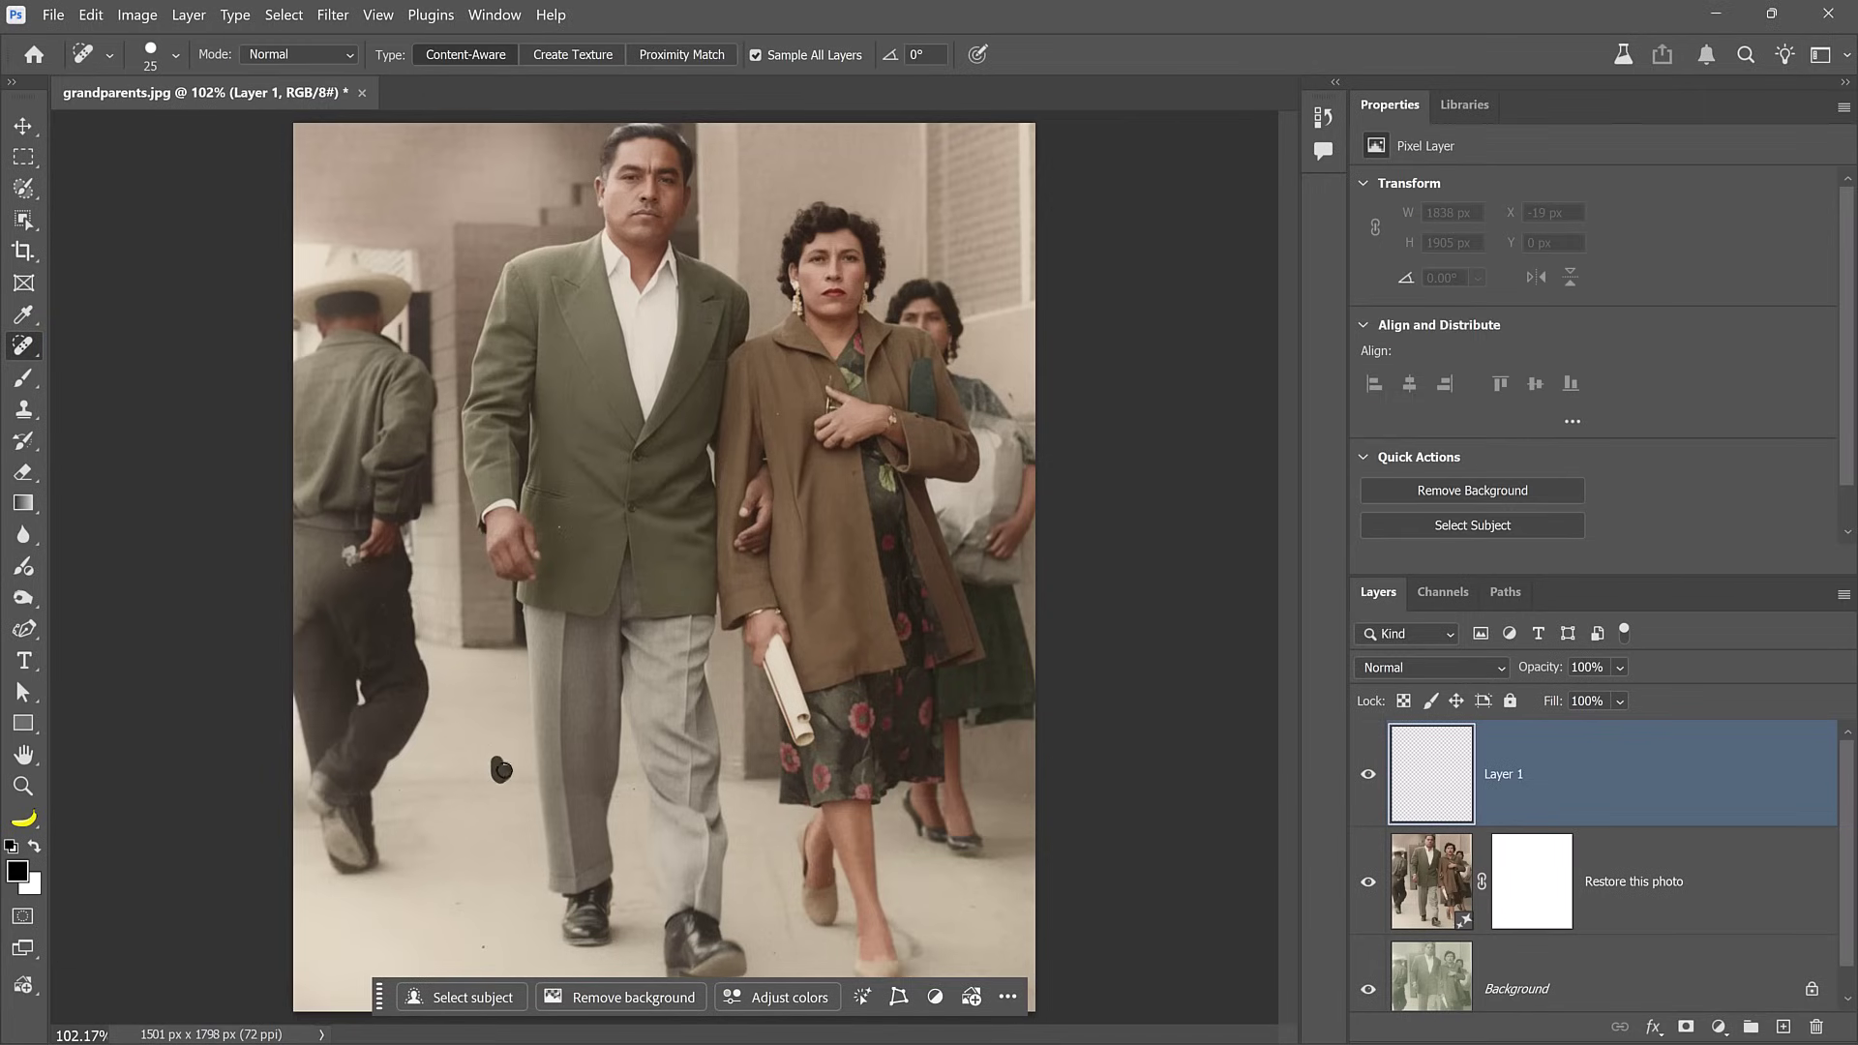
{"action": "left_click_drag", "start_coordinate": [494, 772], "coordinate": [501, 774]}
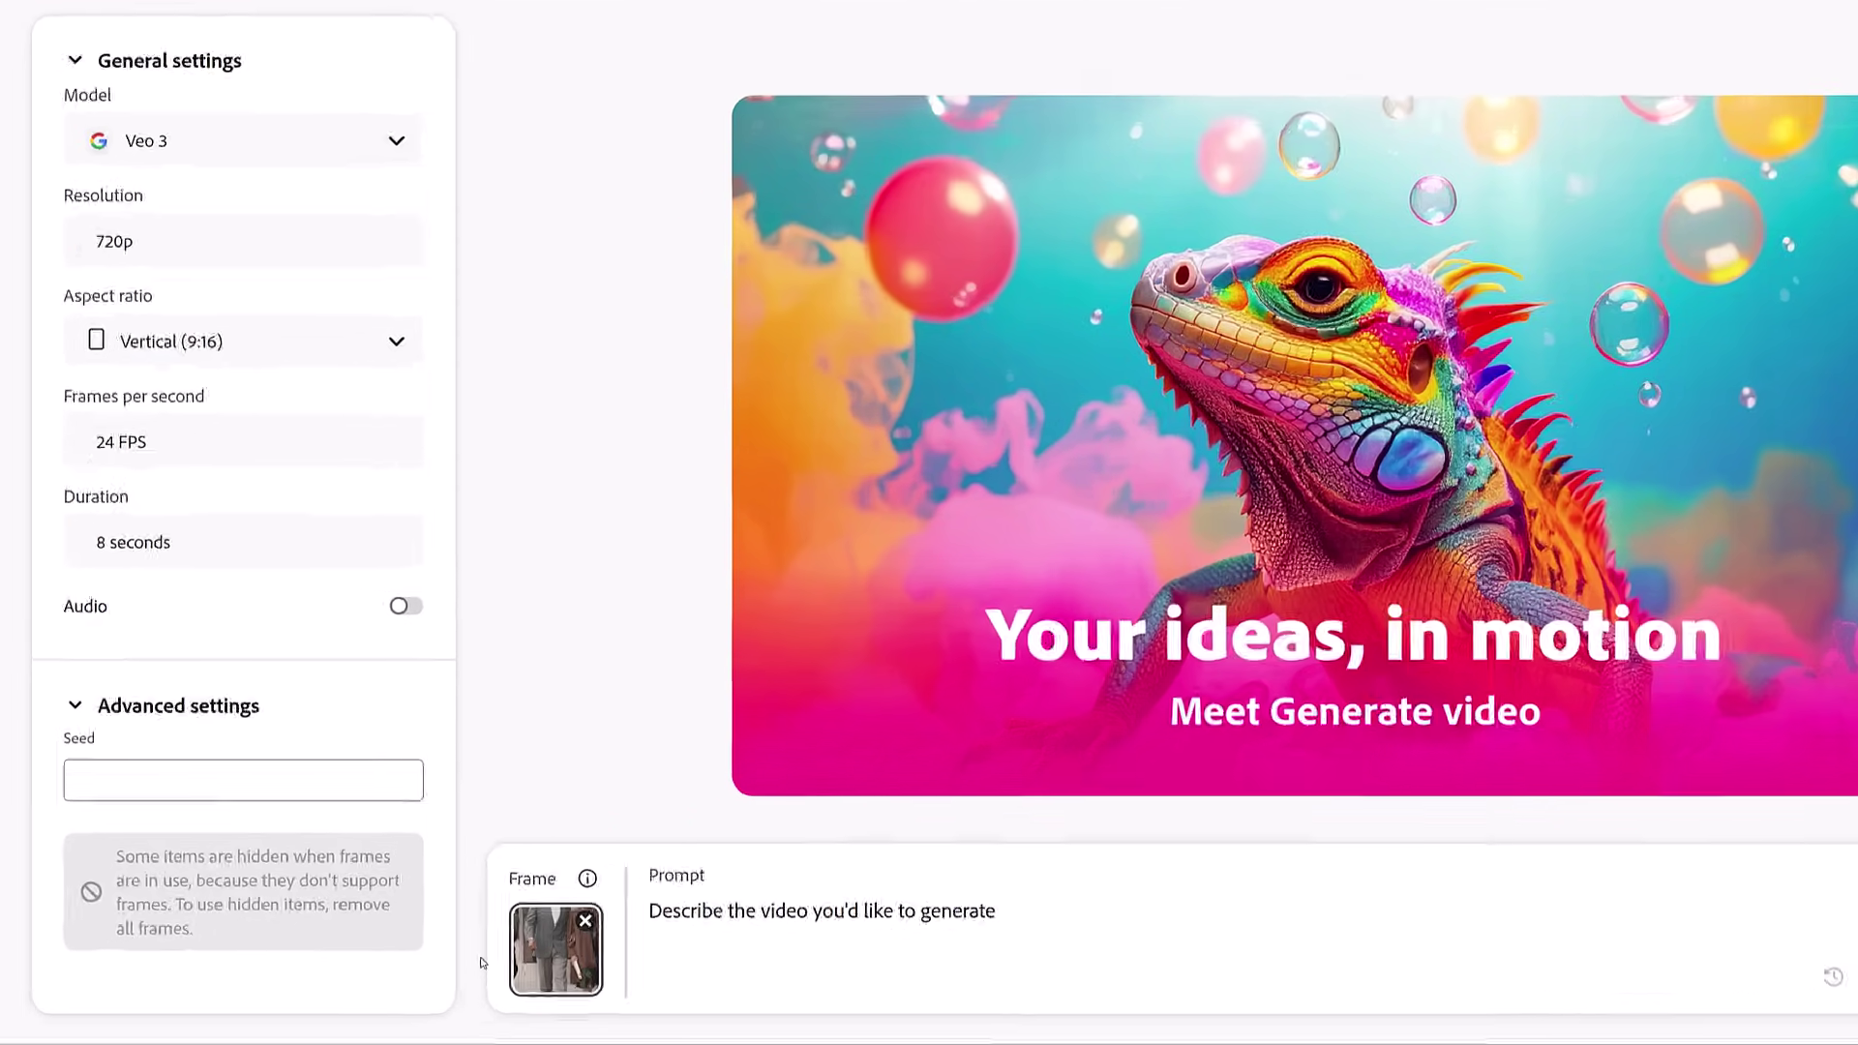
{"action": "mouse_move", "coordinate": [455, 985]}
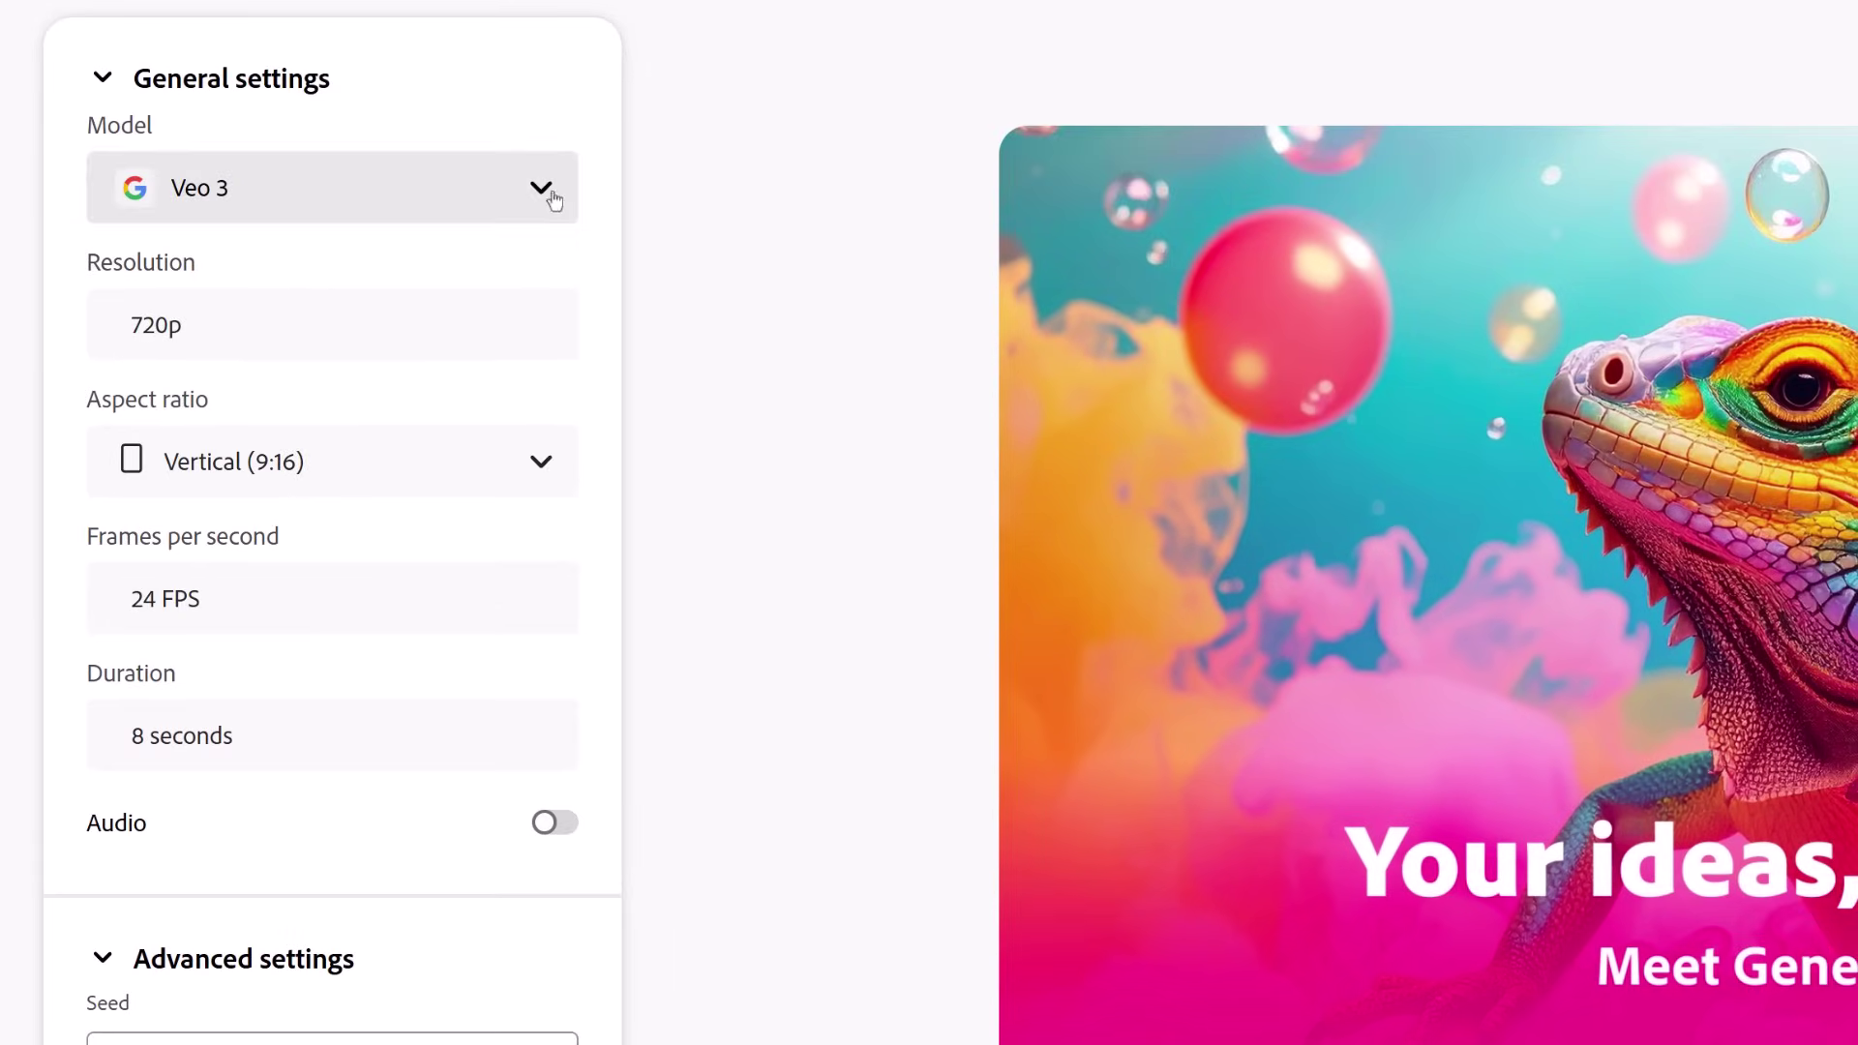
{"action": "left_click", "coordinate": [547, 188]}
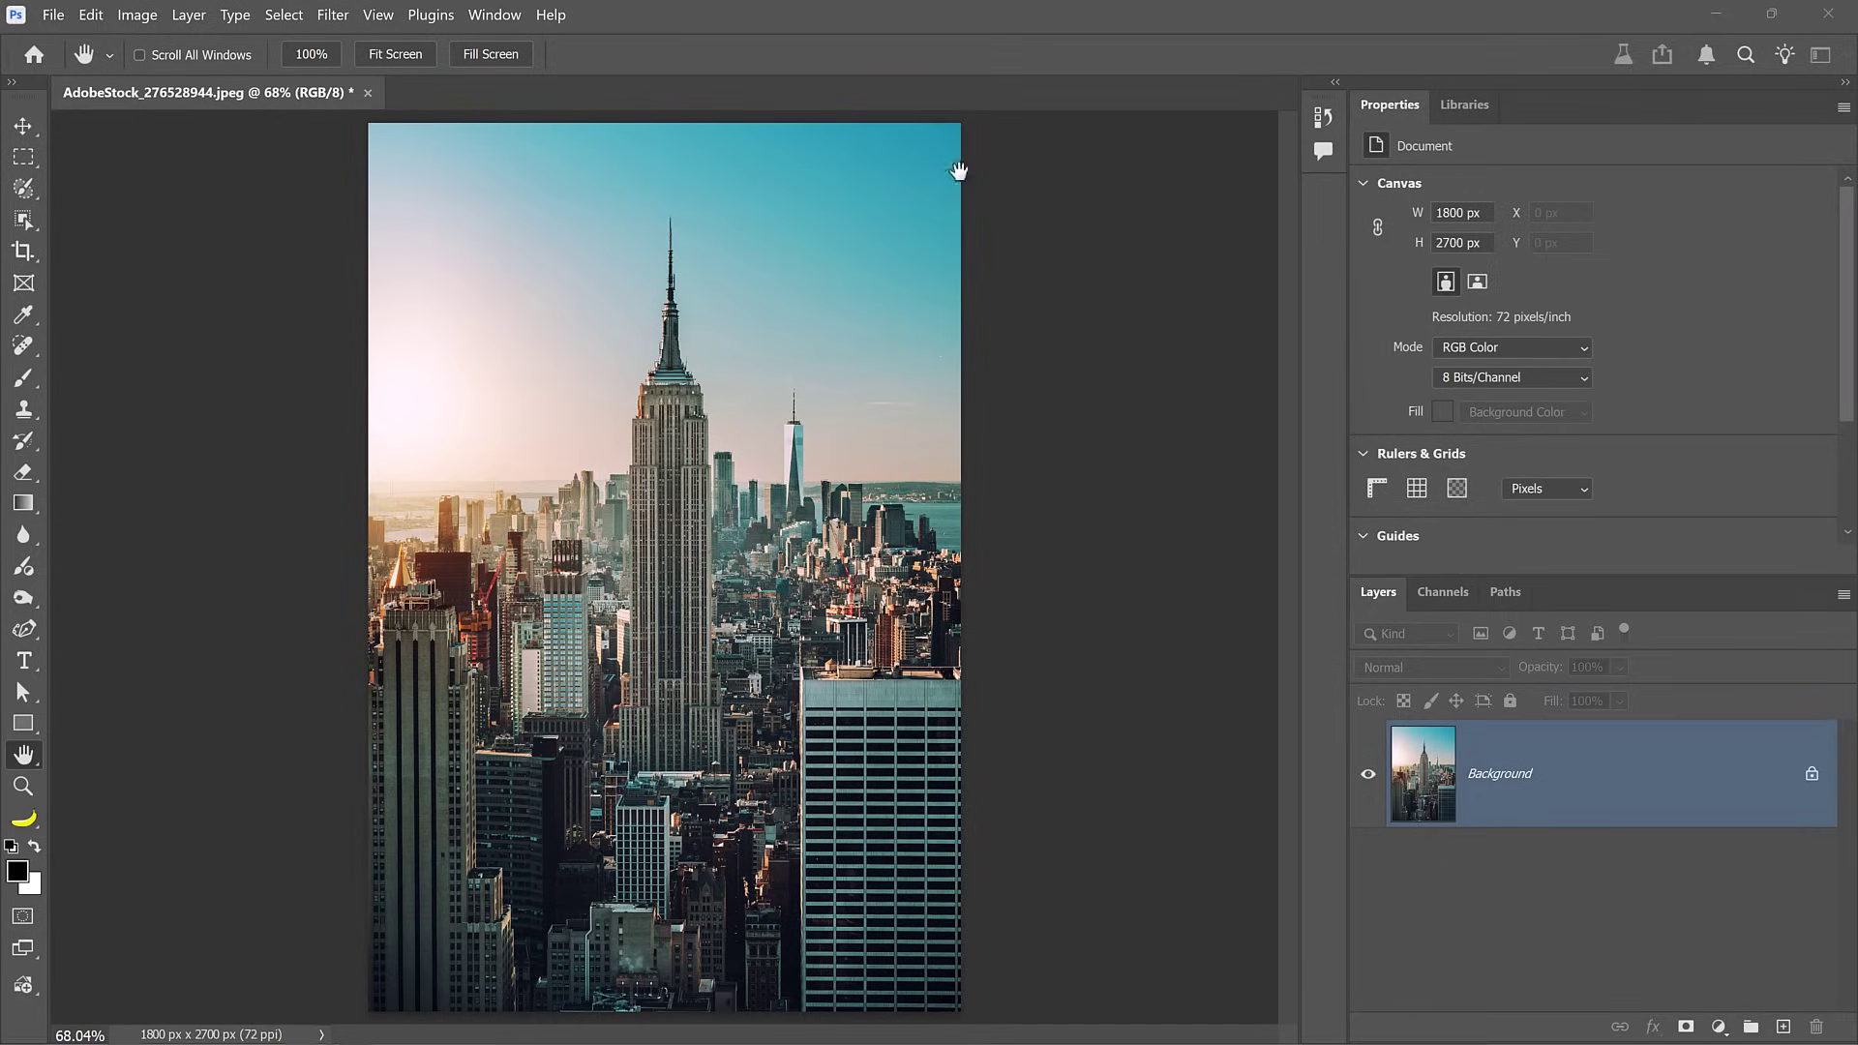
Step: Select the city photo and generate the Empire State Building outline with five numbered fun-fact callouts and a FUN FACTS banner
{"action": "key", "text": "ctrl+a"}
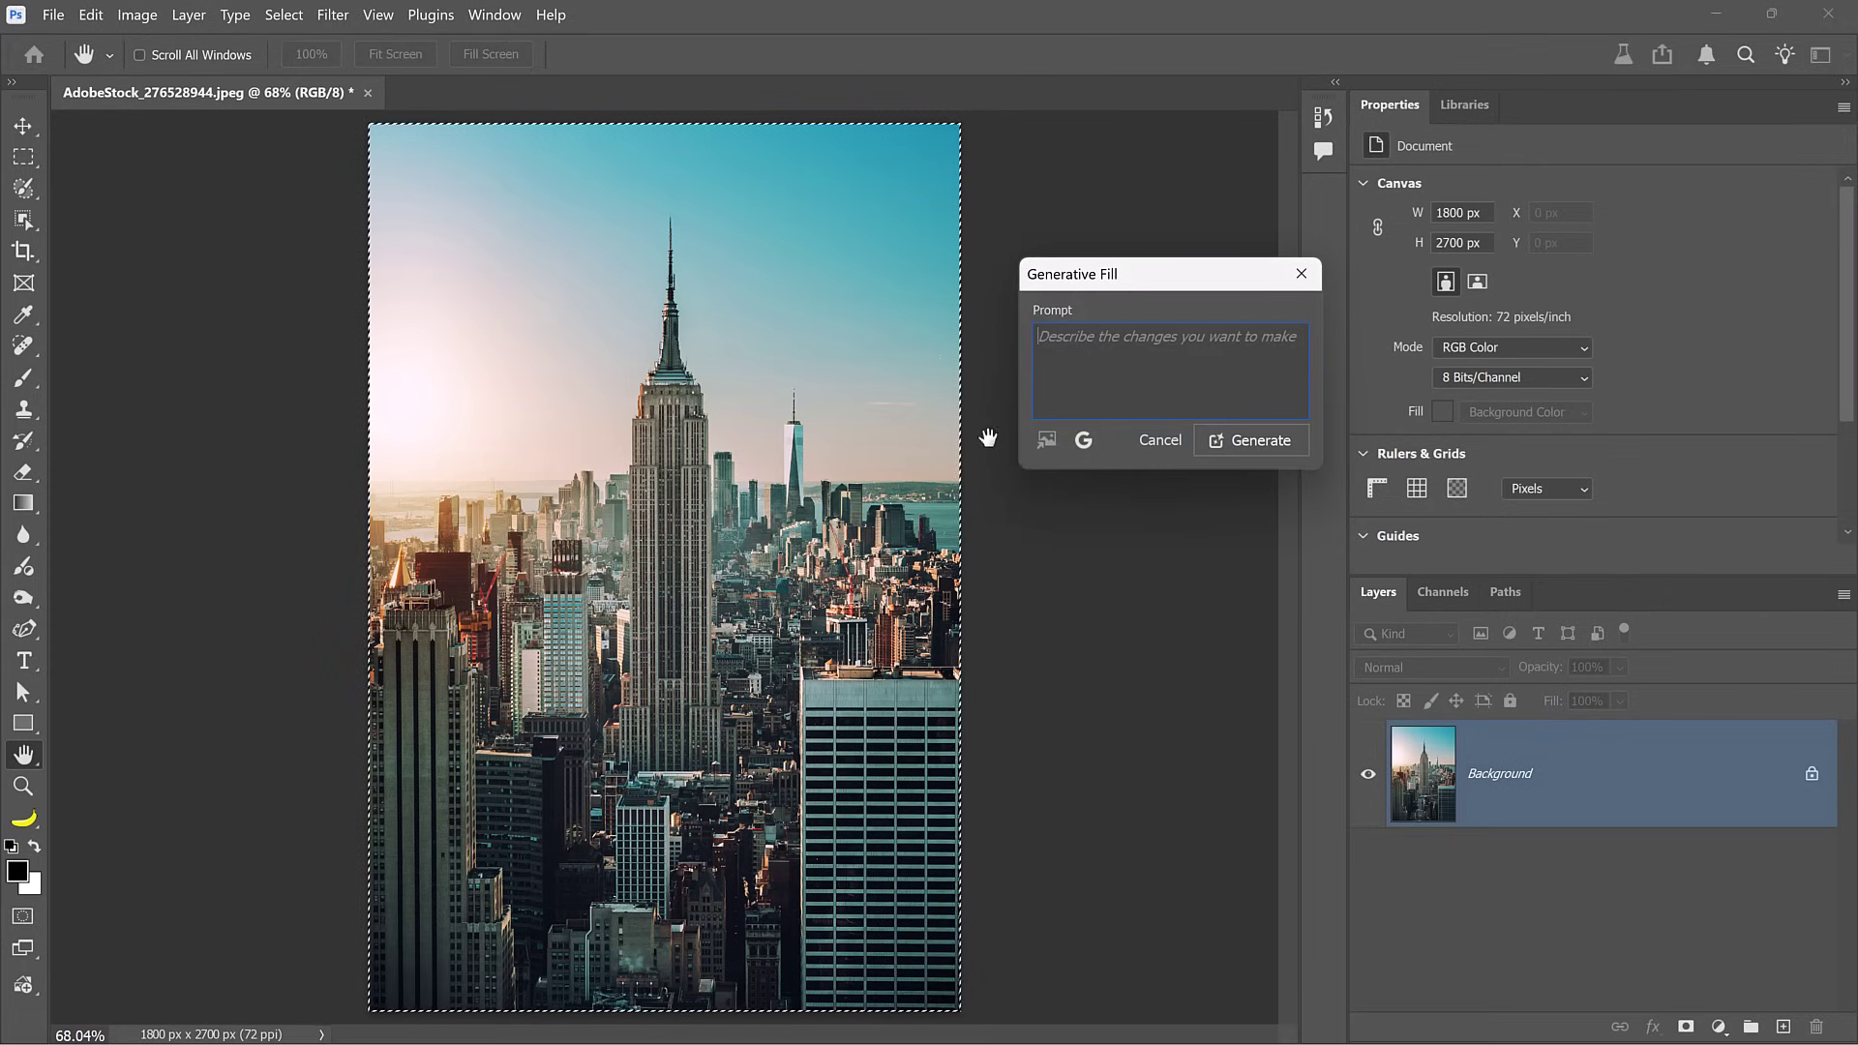
{"action": "type", "text": "Highlight the Empire State Building and annotate five fun facts about it. Use the words \"Fun Facts\" at the bottom of the image. Use the style of an AR Experience."}
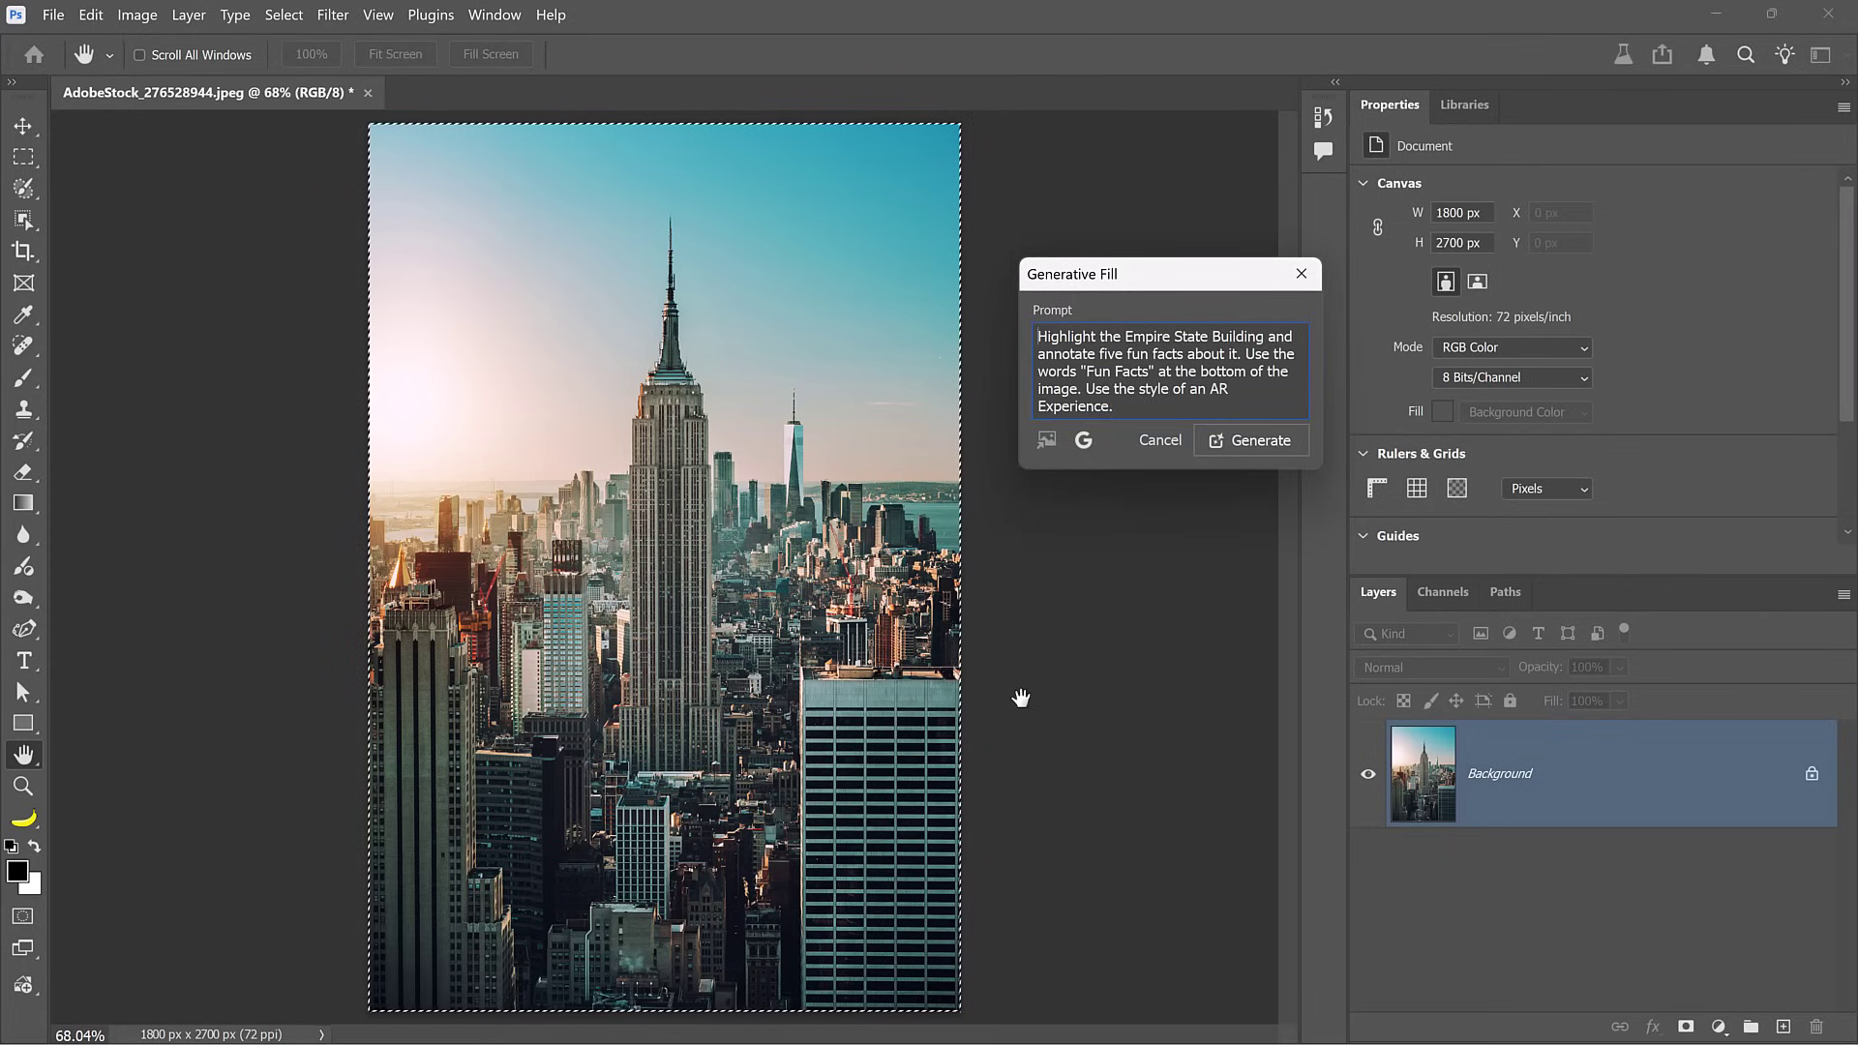
{"action": "left_click", "coordinate": [1239, 450]}
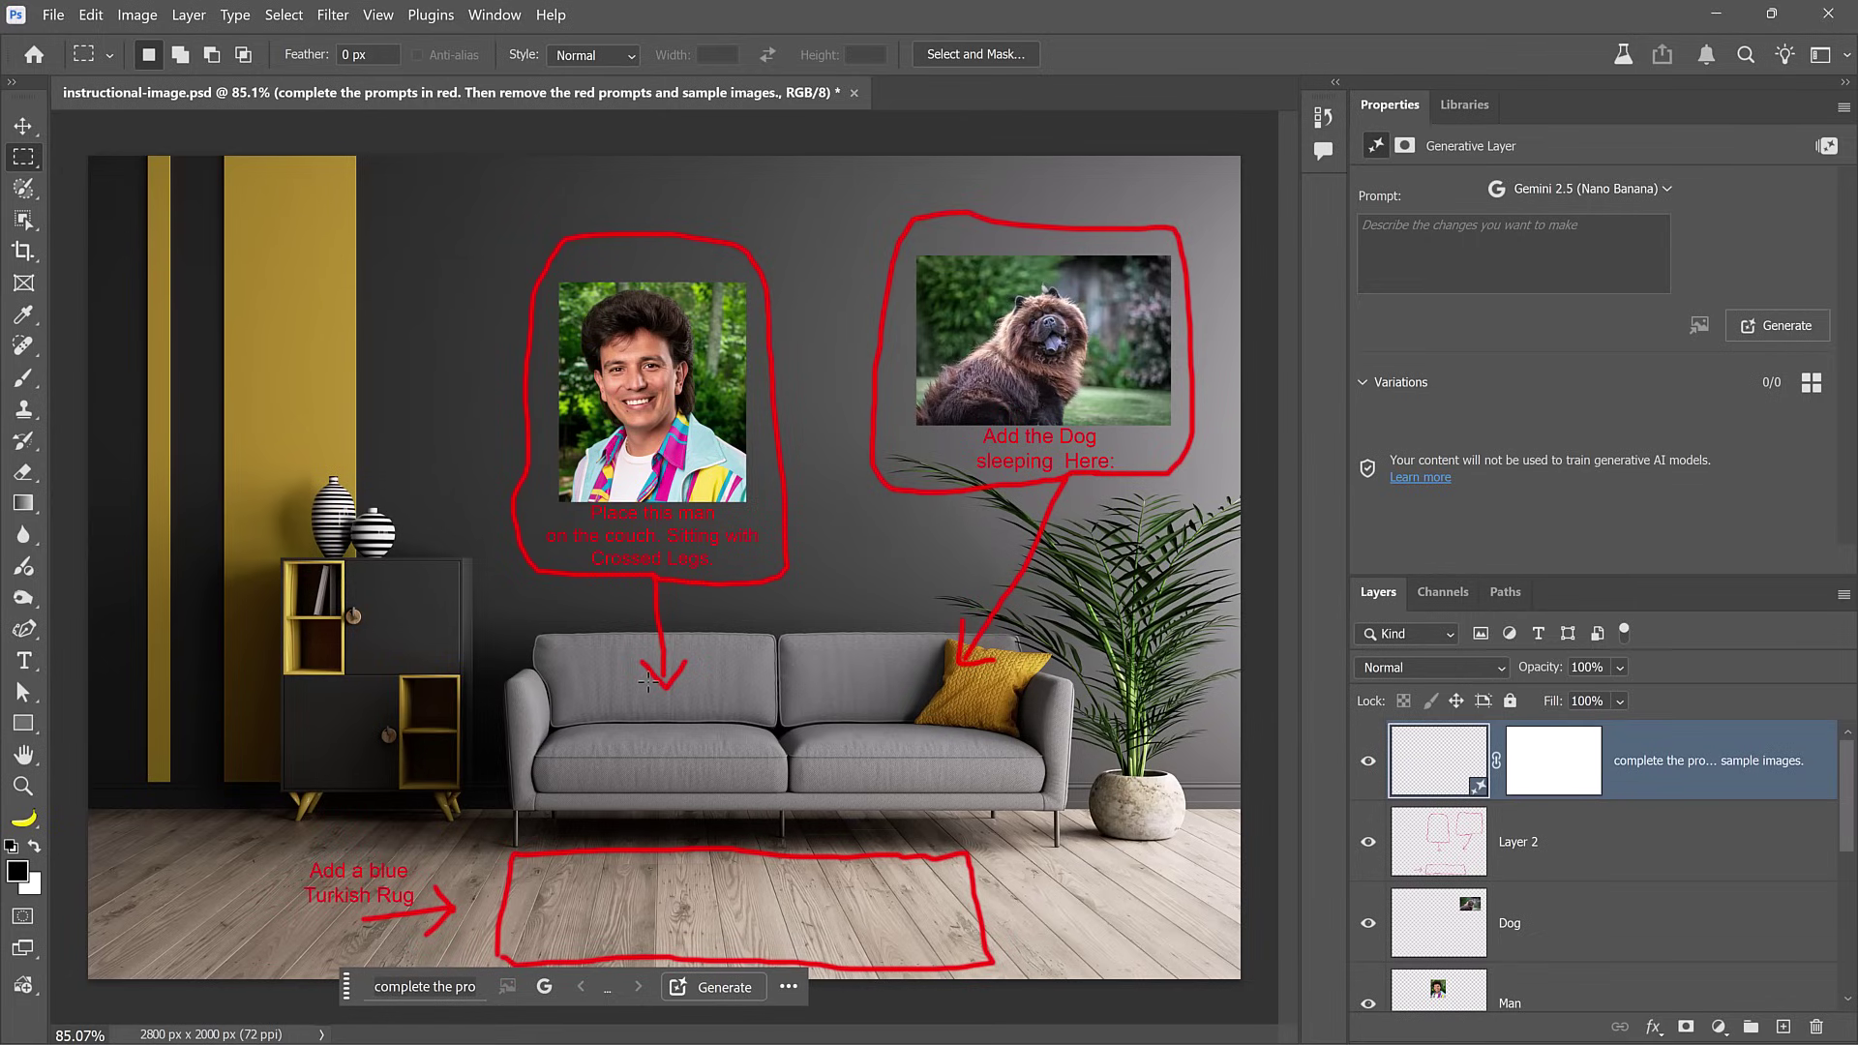
Step: Select the instructional image and generate the room from the 'complete the prompts in red' instruction
{"action": "key", "text": "ctrl+a"}
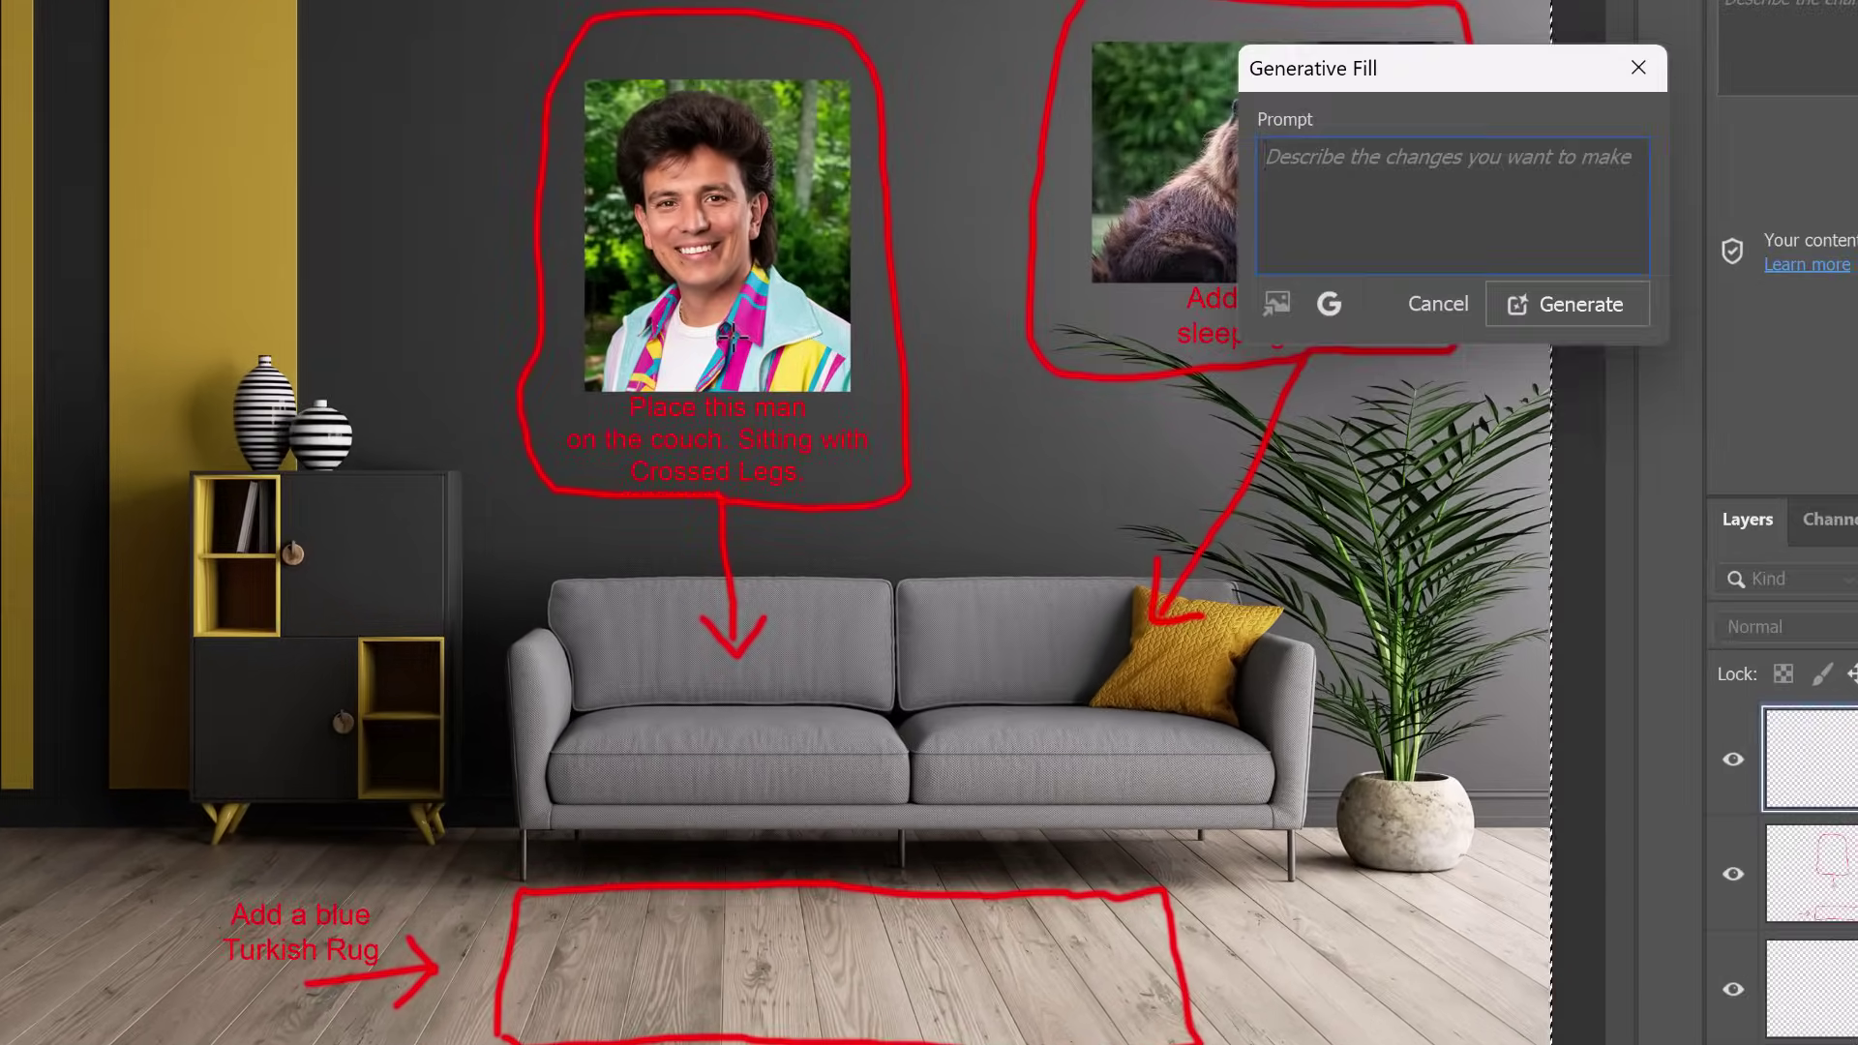
{"action": "type", "text": "complete the prompts in red. Then remove the red prompts and sample images."}
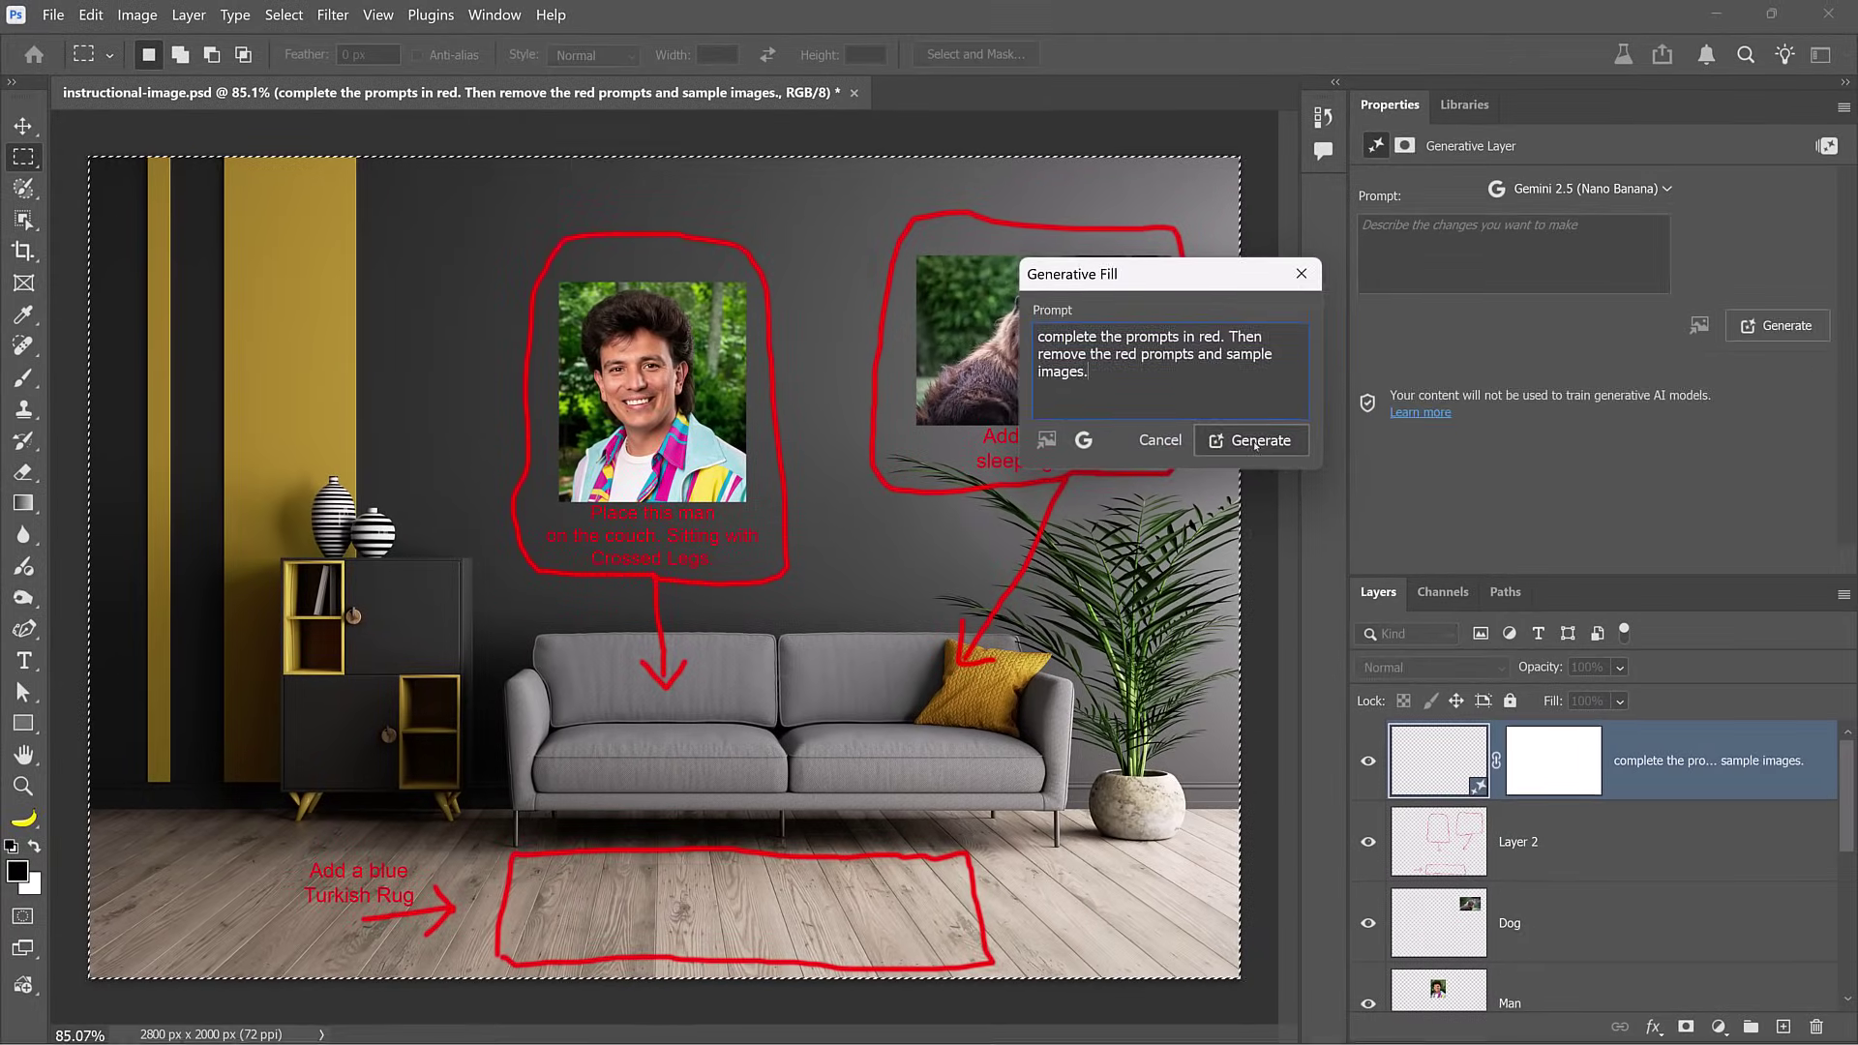
{"action": "left_click", "coordinate": [1568, 303]}
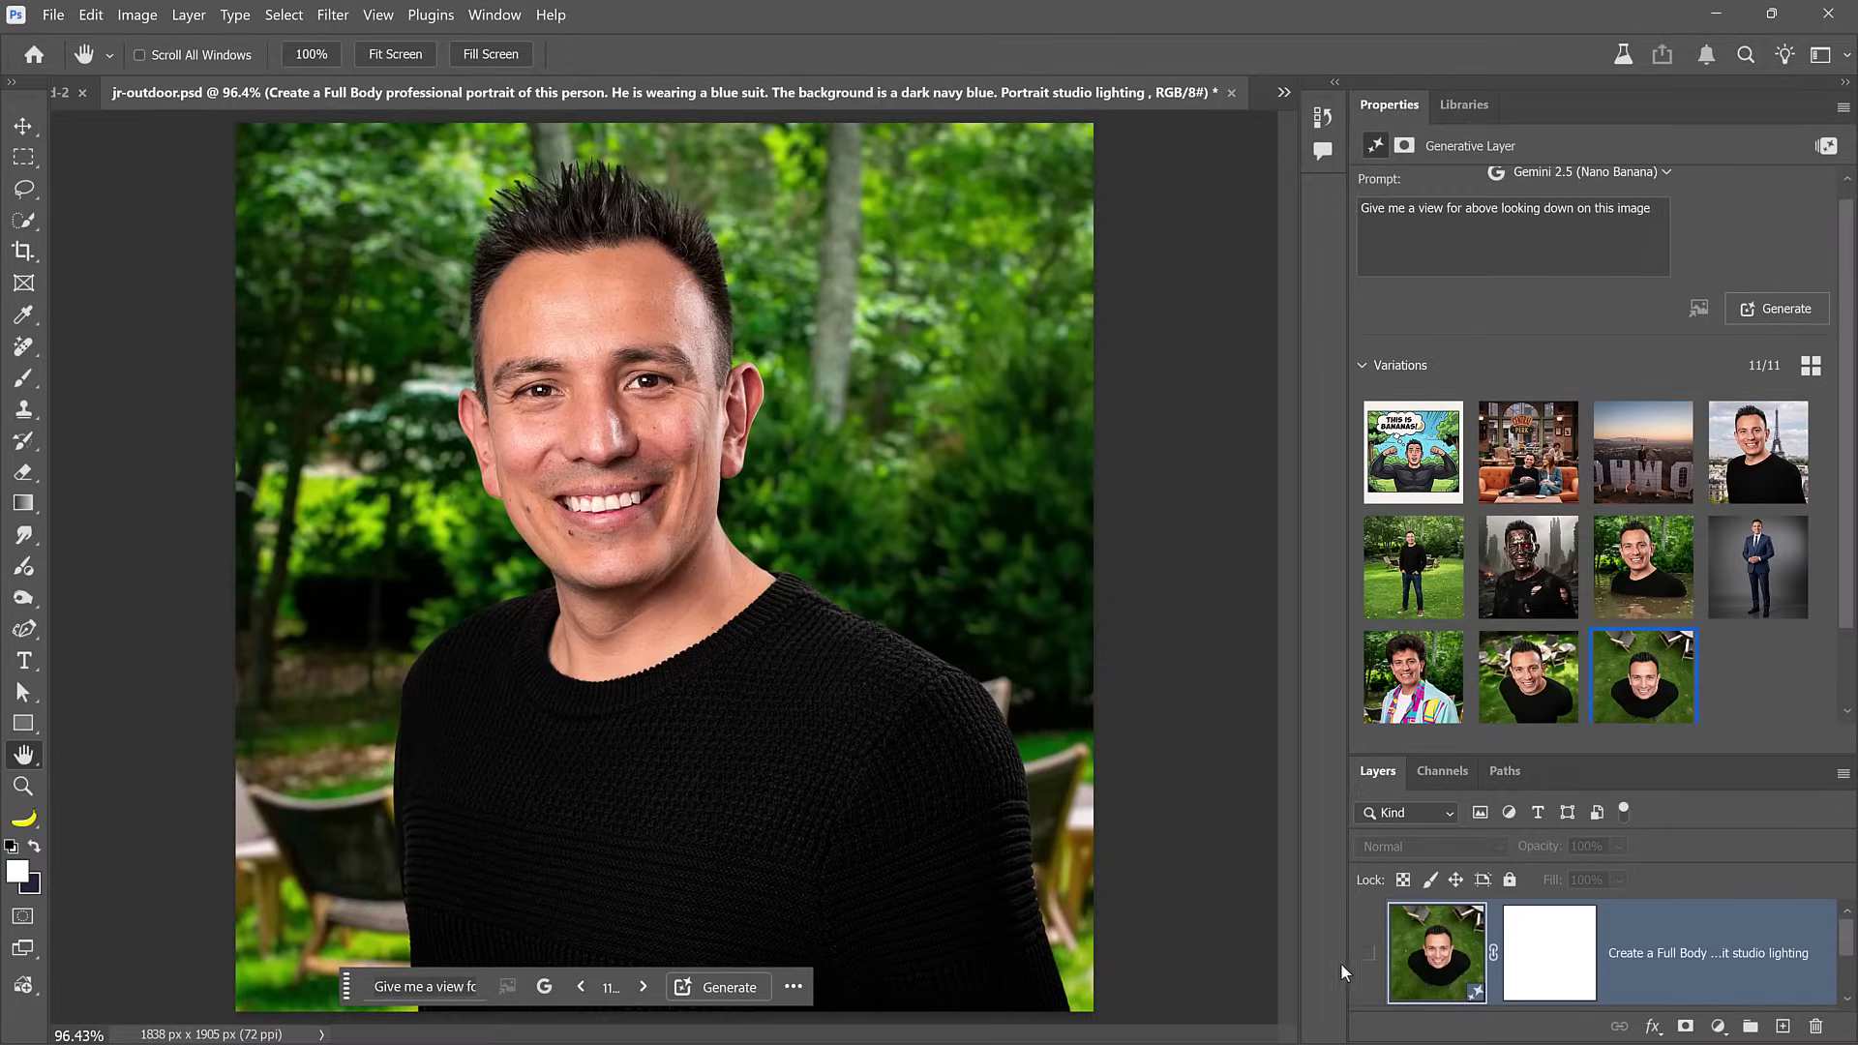
Step: Compare the generative layer with the original, then choose variation 10/11: high angle, original pose, garden chairs behind
{"action": "left_click", "coordinate": [1365, 958]}
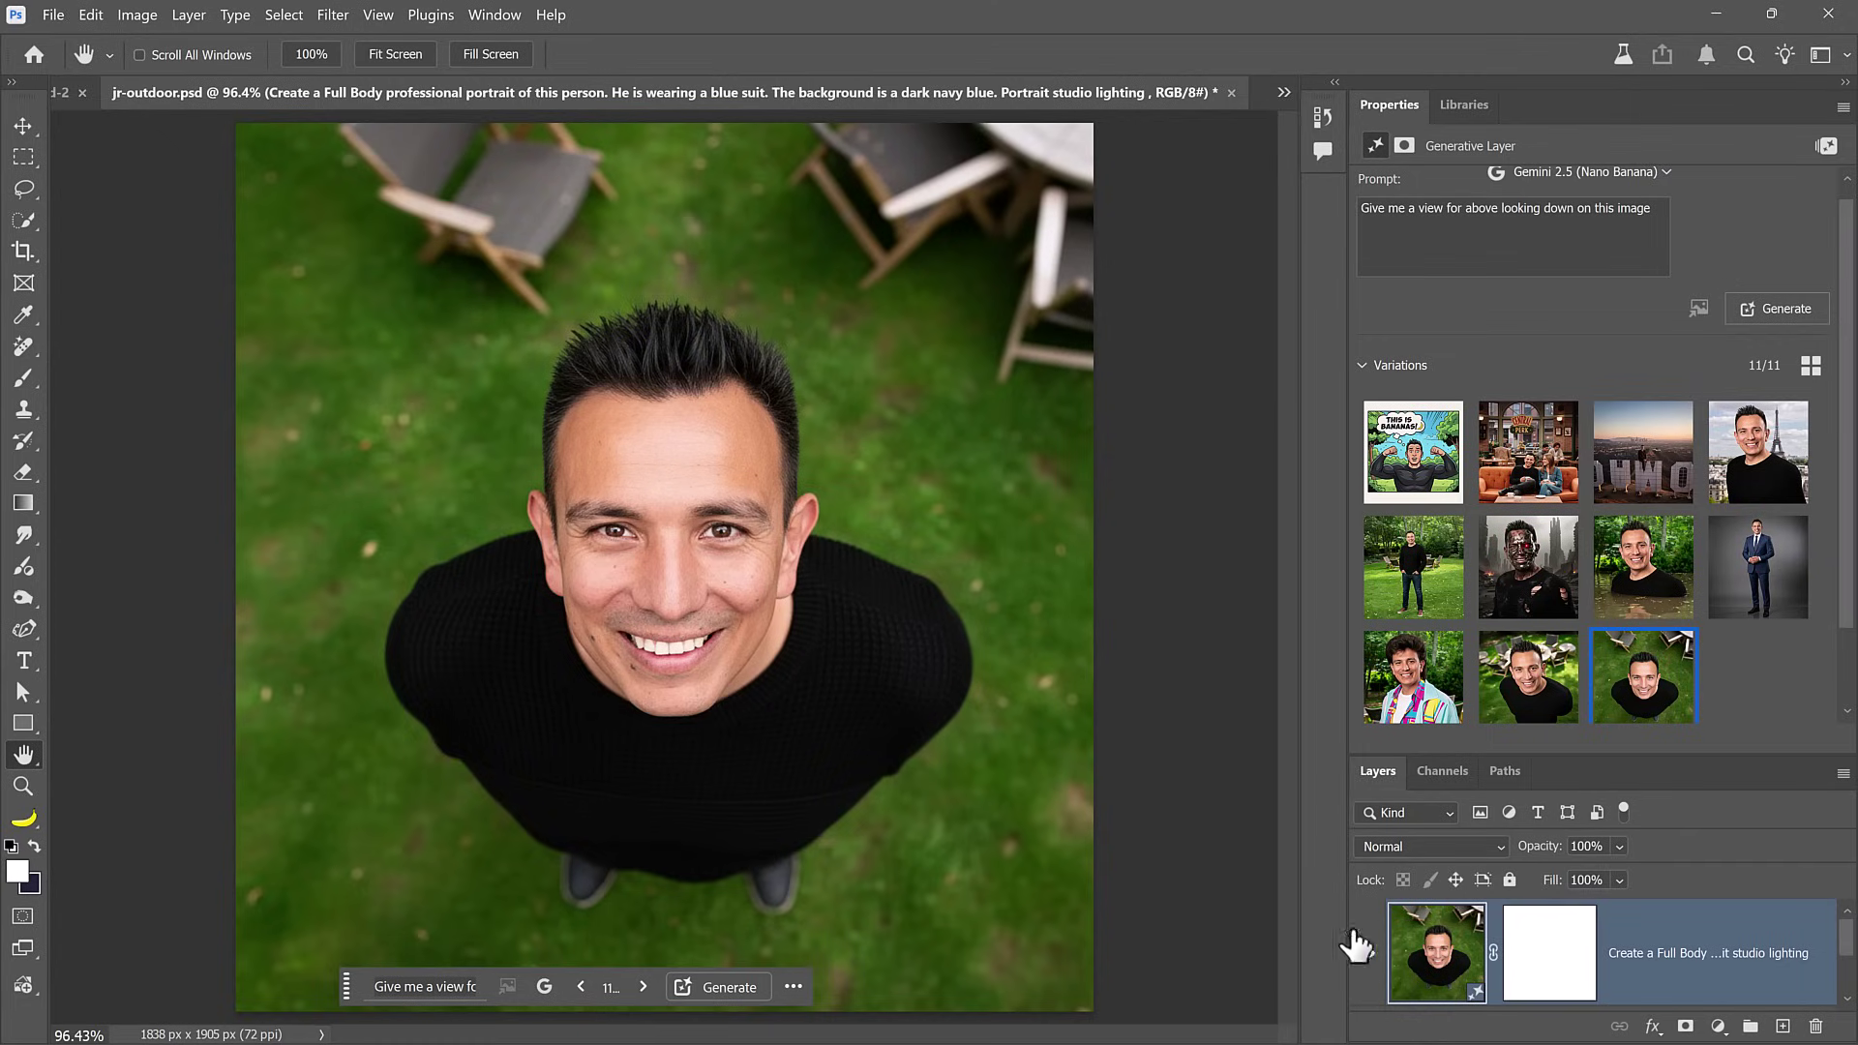
{"action": "left_click", "coordinate": [1367, 953]}
{"action": "left_click", "coordinate": [1367, 953]}
{"action": "left_click", "coordinate": [1537, 699]}
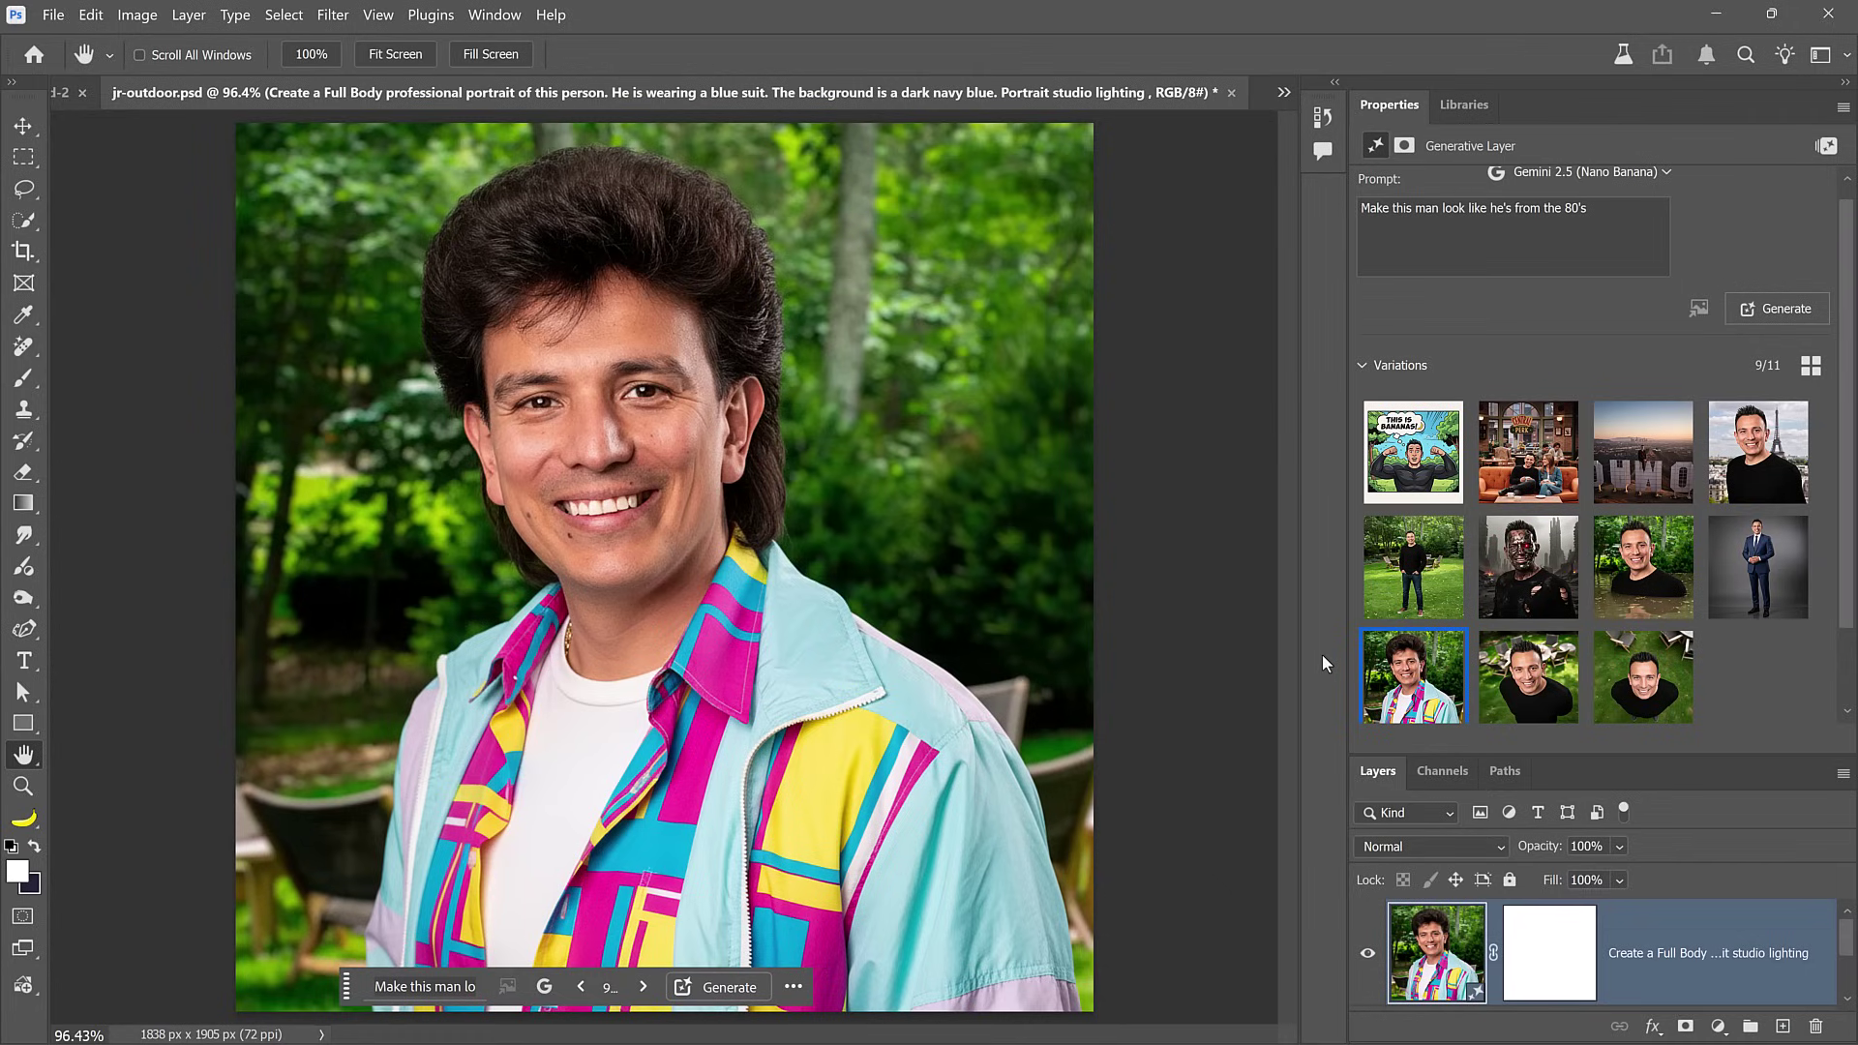
Step: Preview the blue-suit studio variation (8/11), then show the flooded-scene variation (7/11)
{"action": "left_click", "coordinate": [1742, 588]}
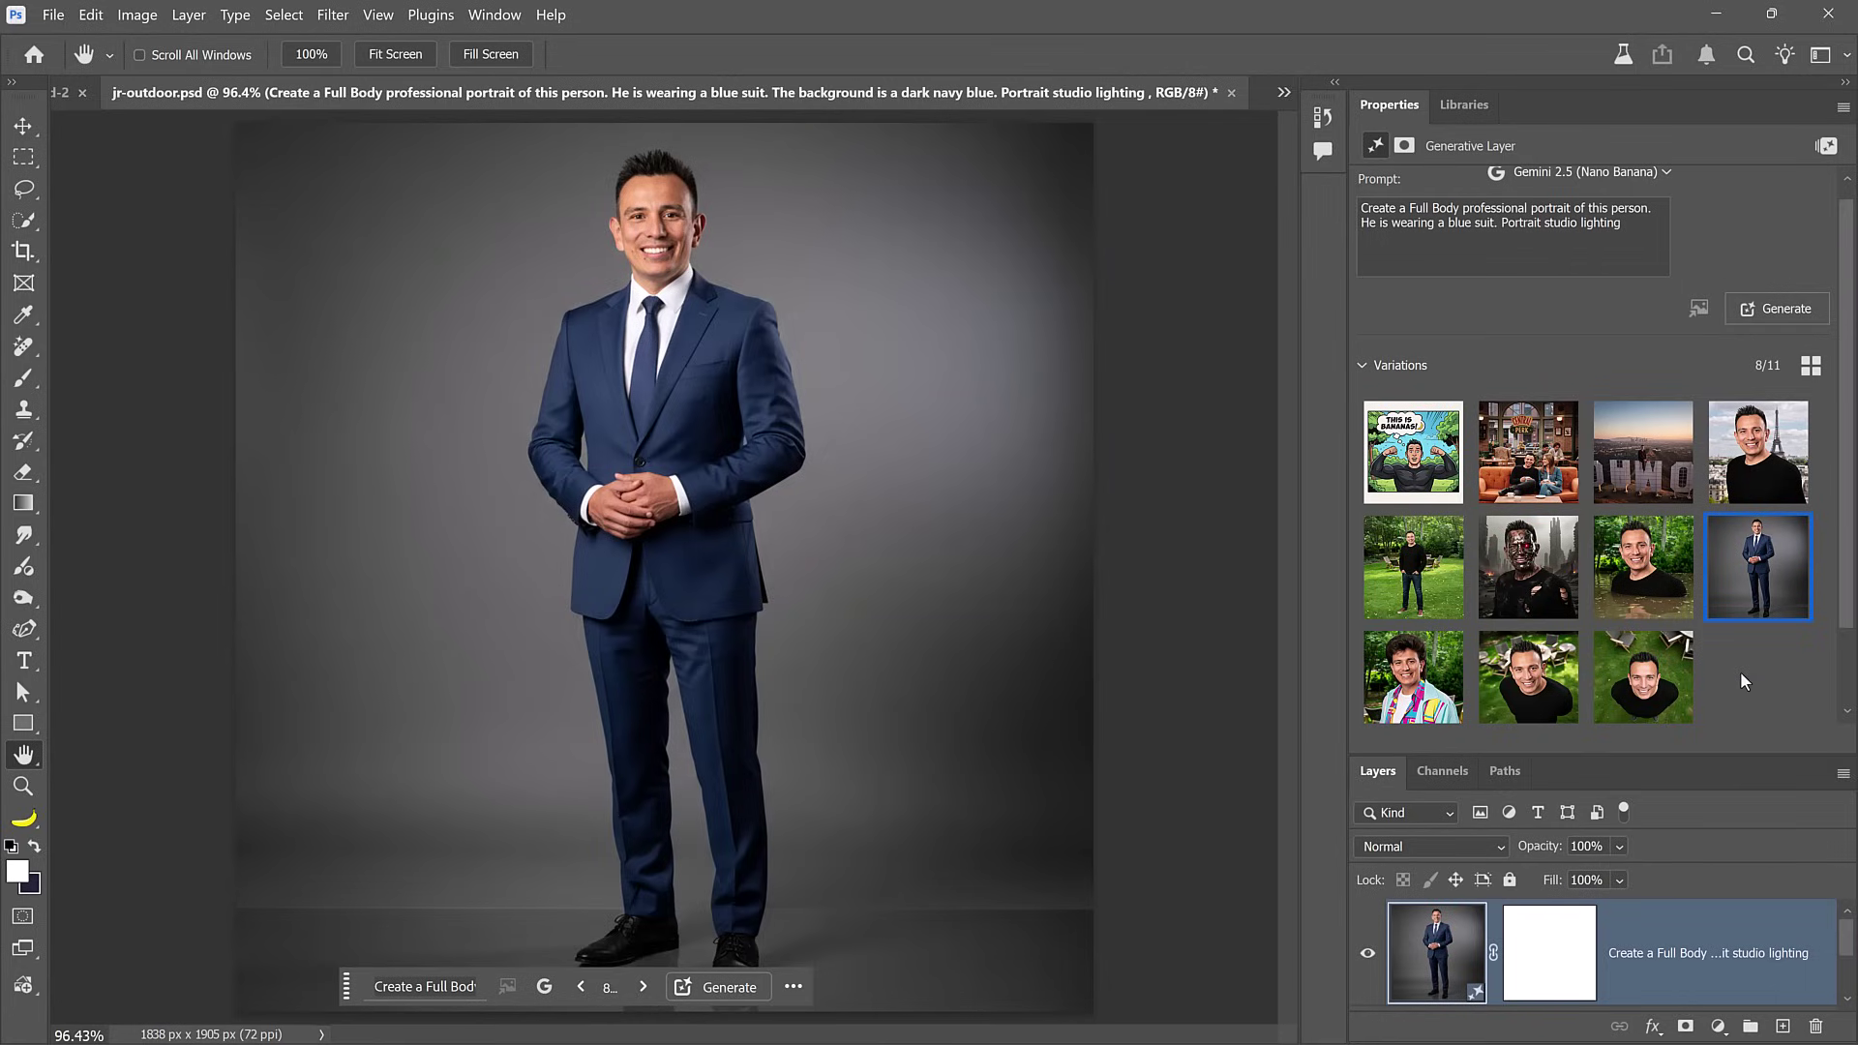
{"action": "left_click", "coordinate": [1653, 595]}
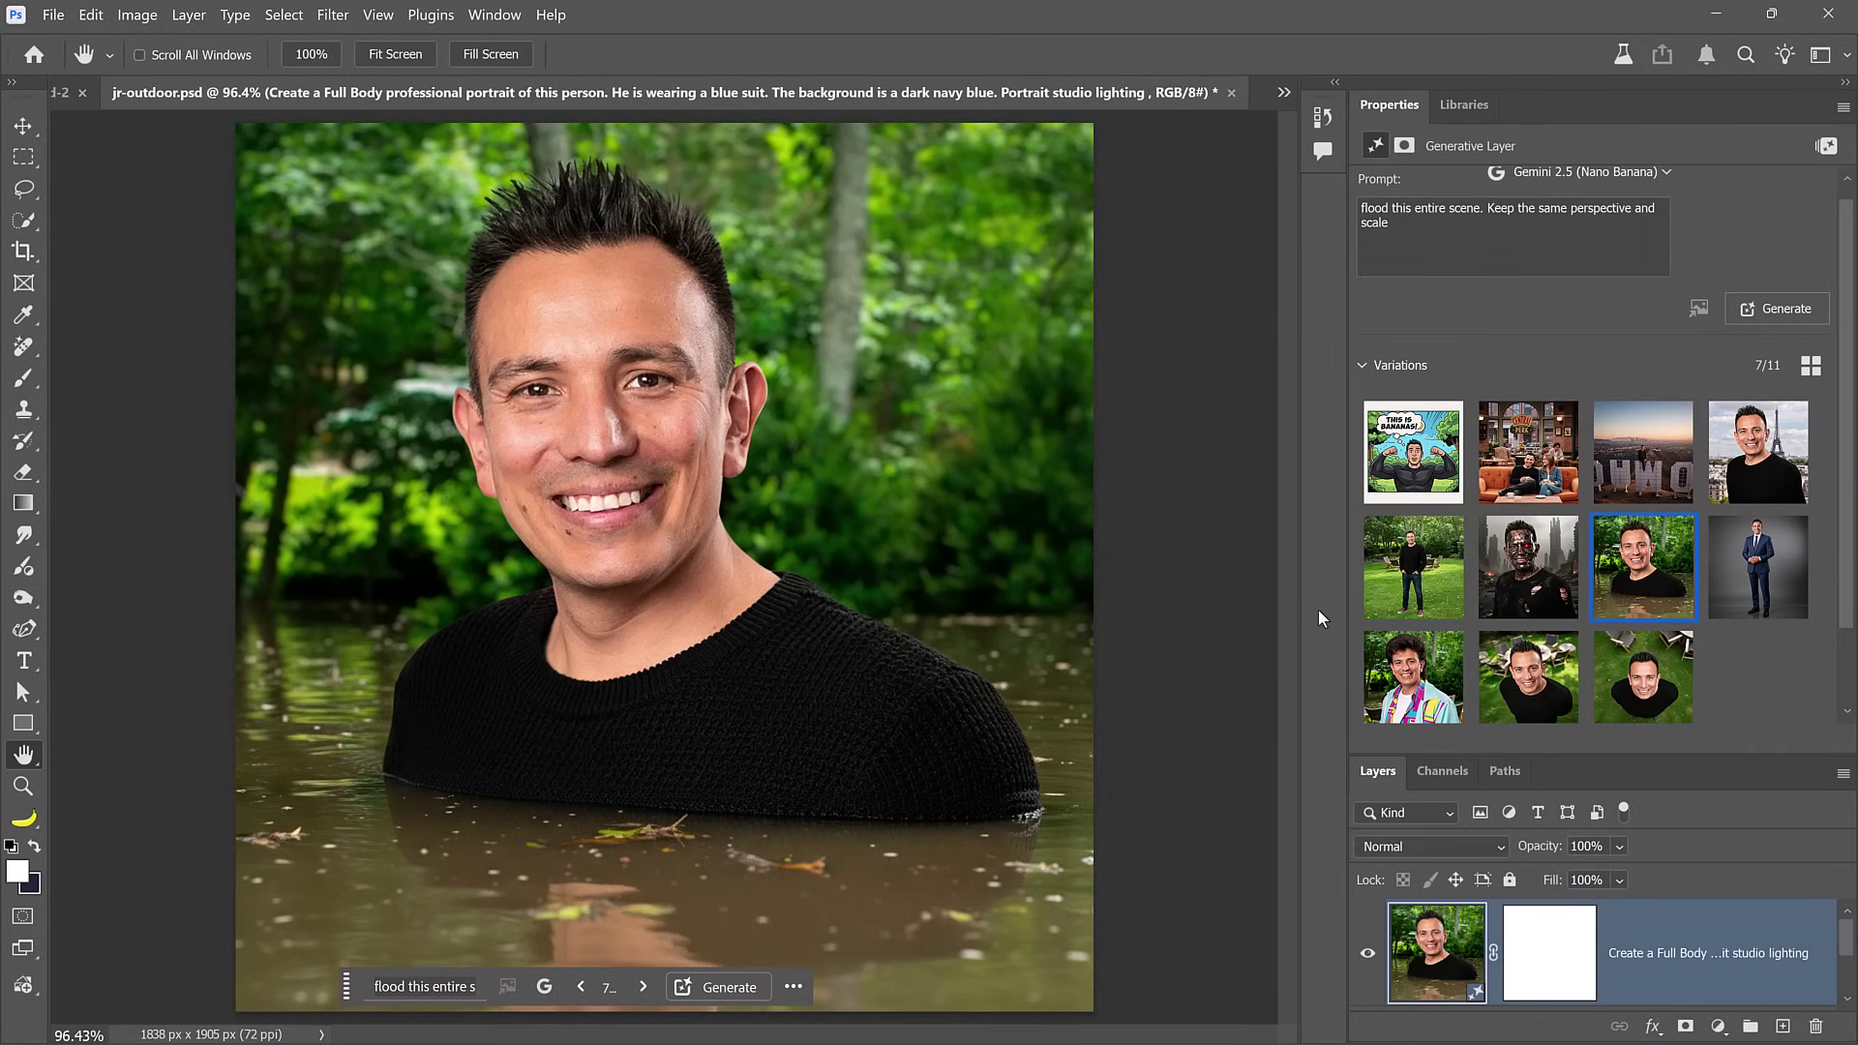
Step: Show the Terminator variation, then the full-body garden variation (5/11), hiding and reshowing it to compare
{"action": "left_click", "coordinate": [1540, 563]}
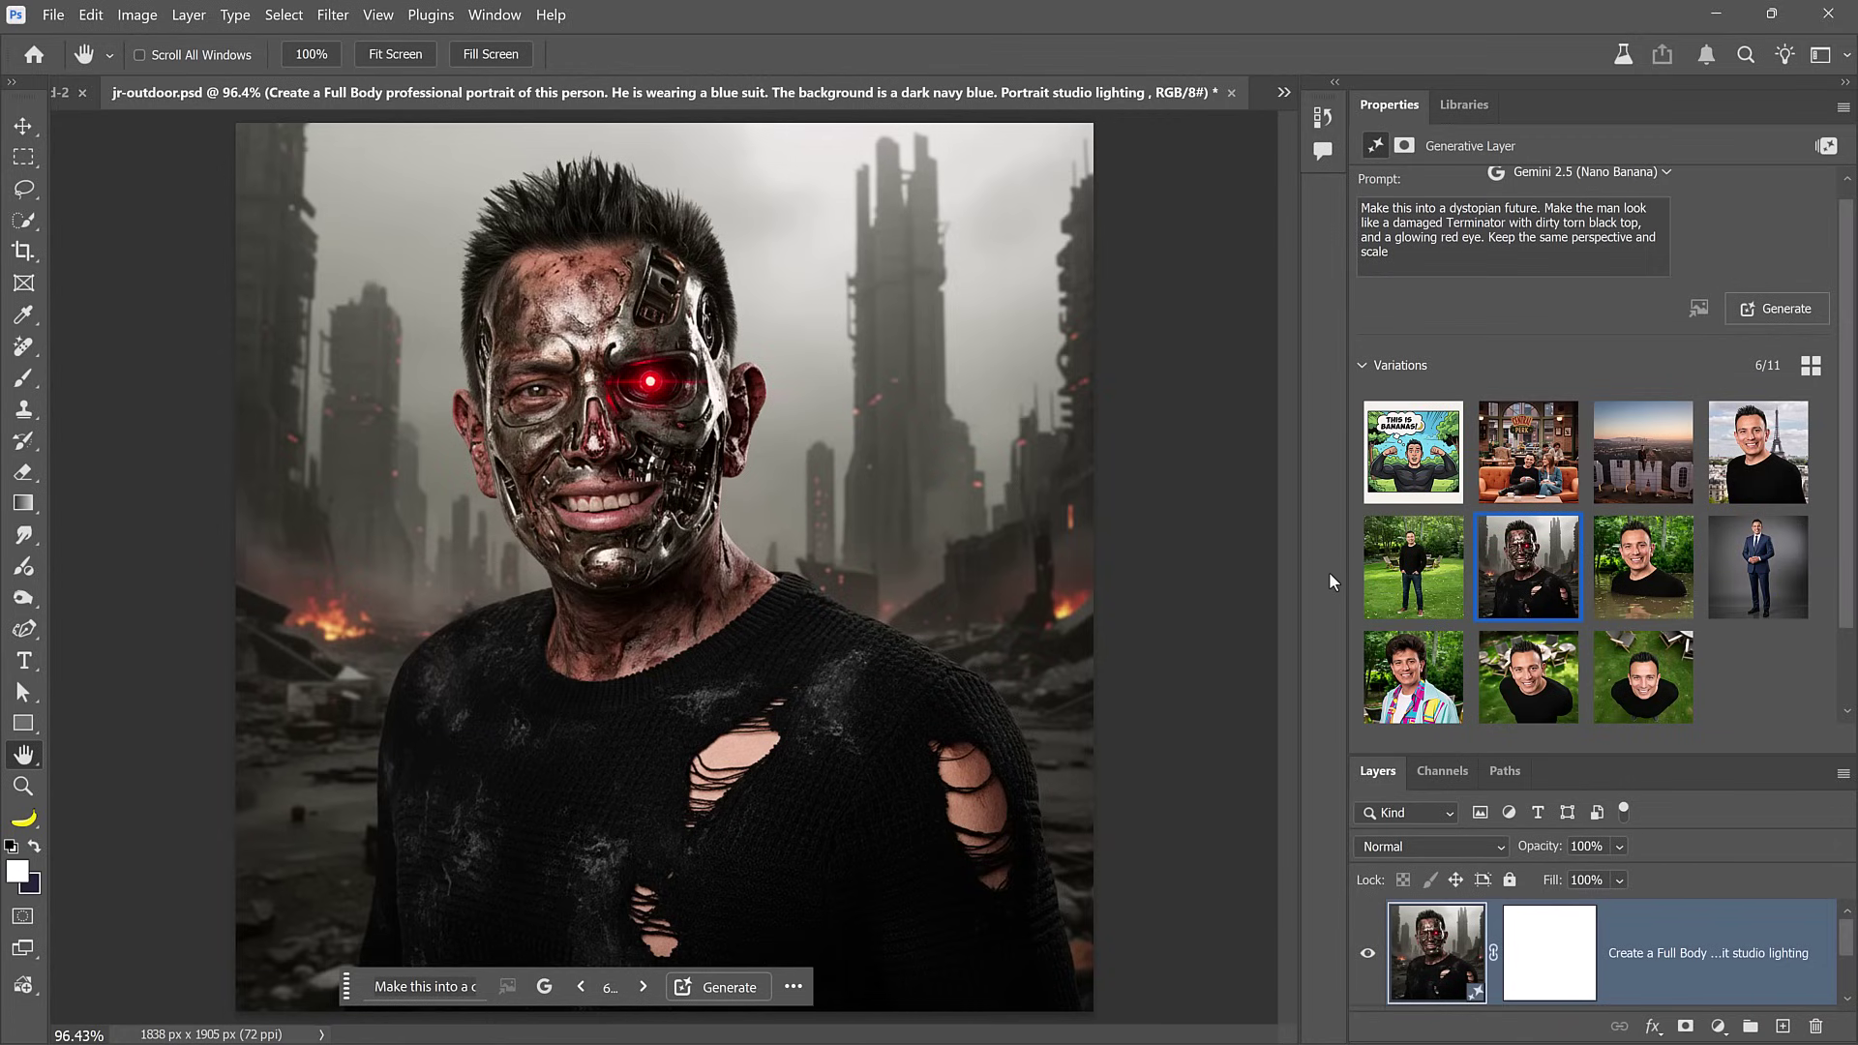
{"action": "left_click", "coordinate": [1393, 592]}
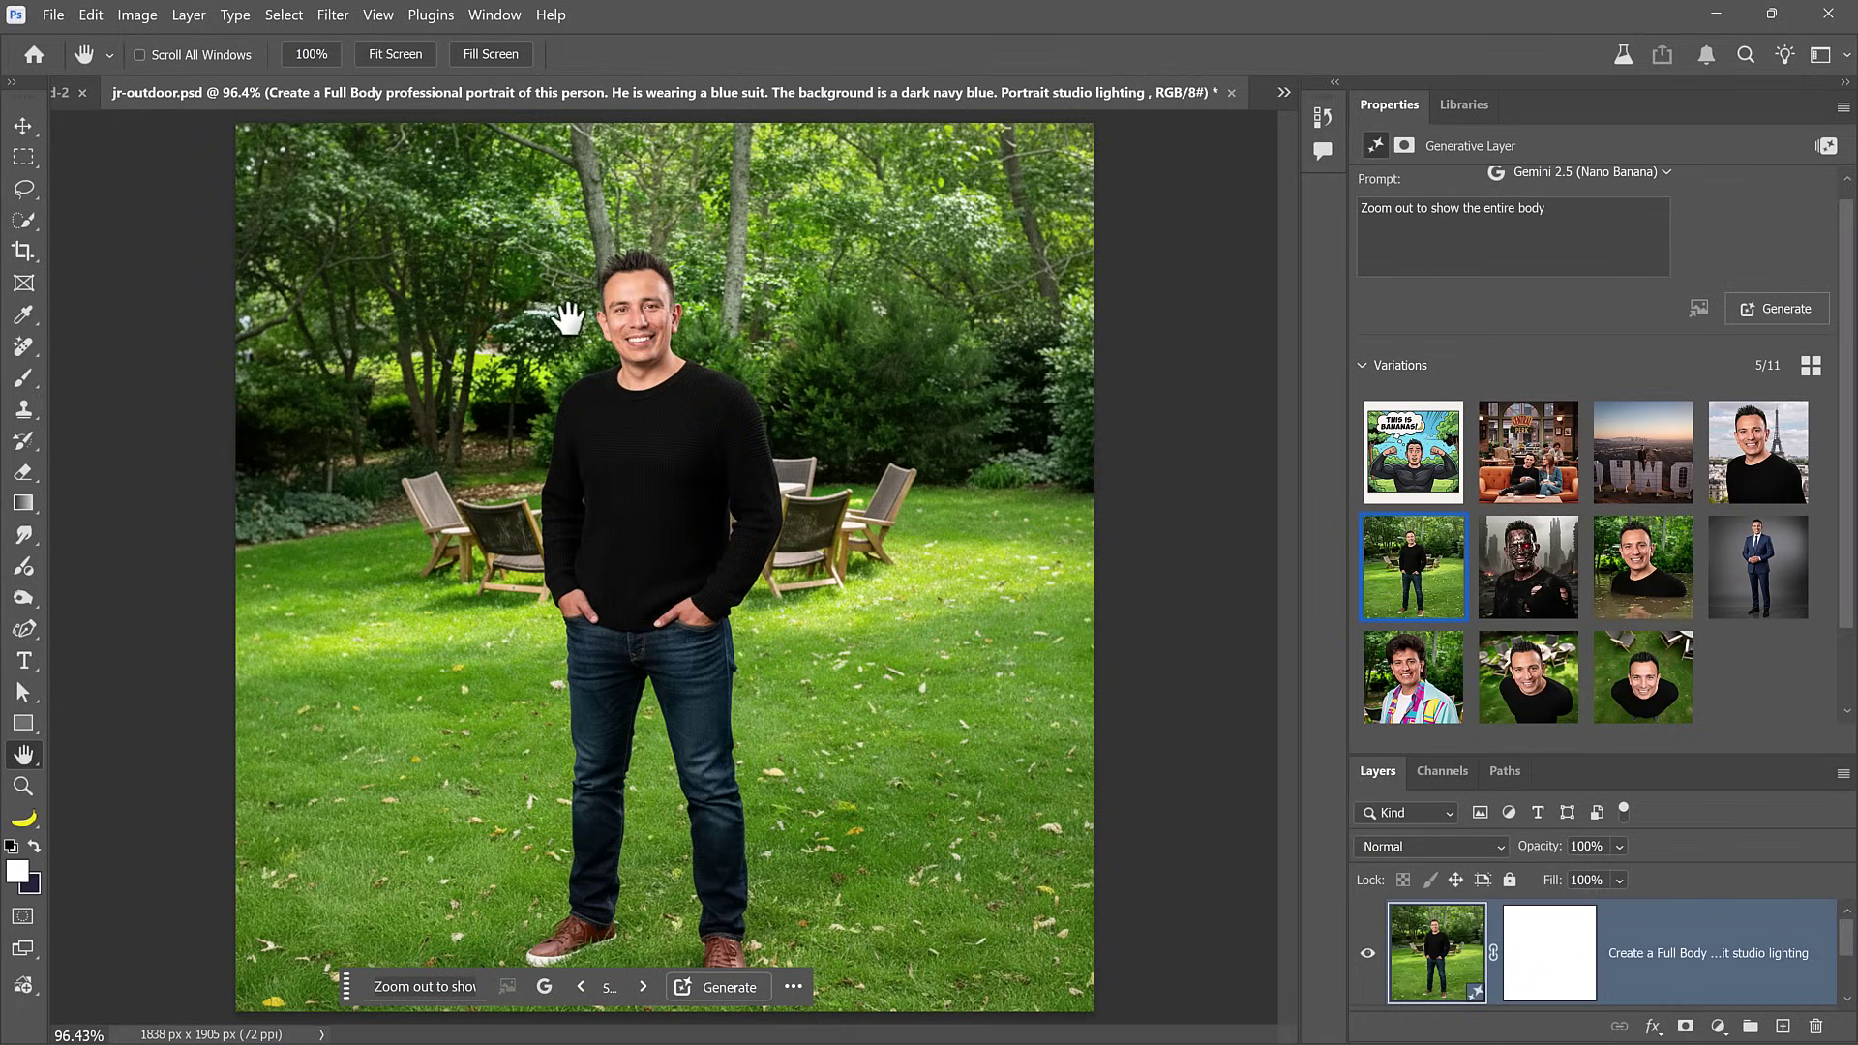
{"action": "left_click", "coordinate": [1367, 953]}
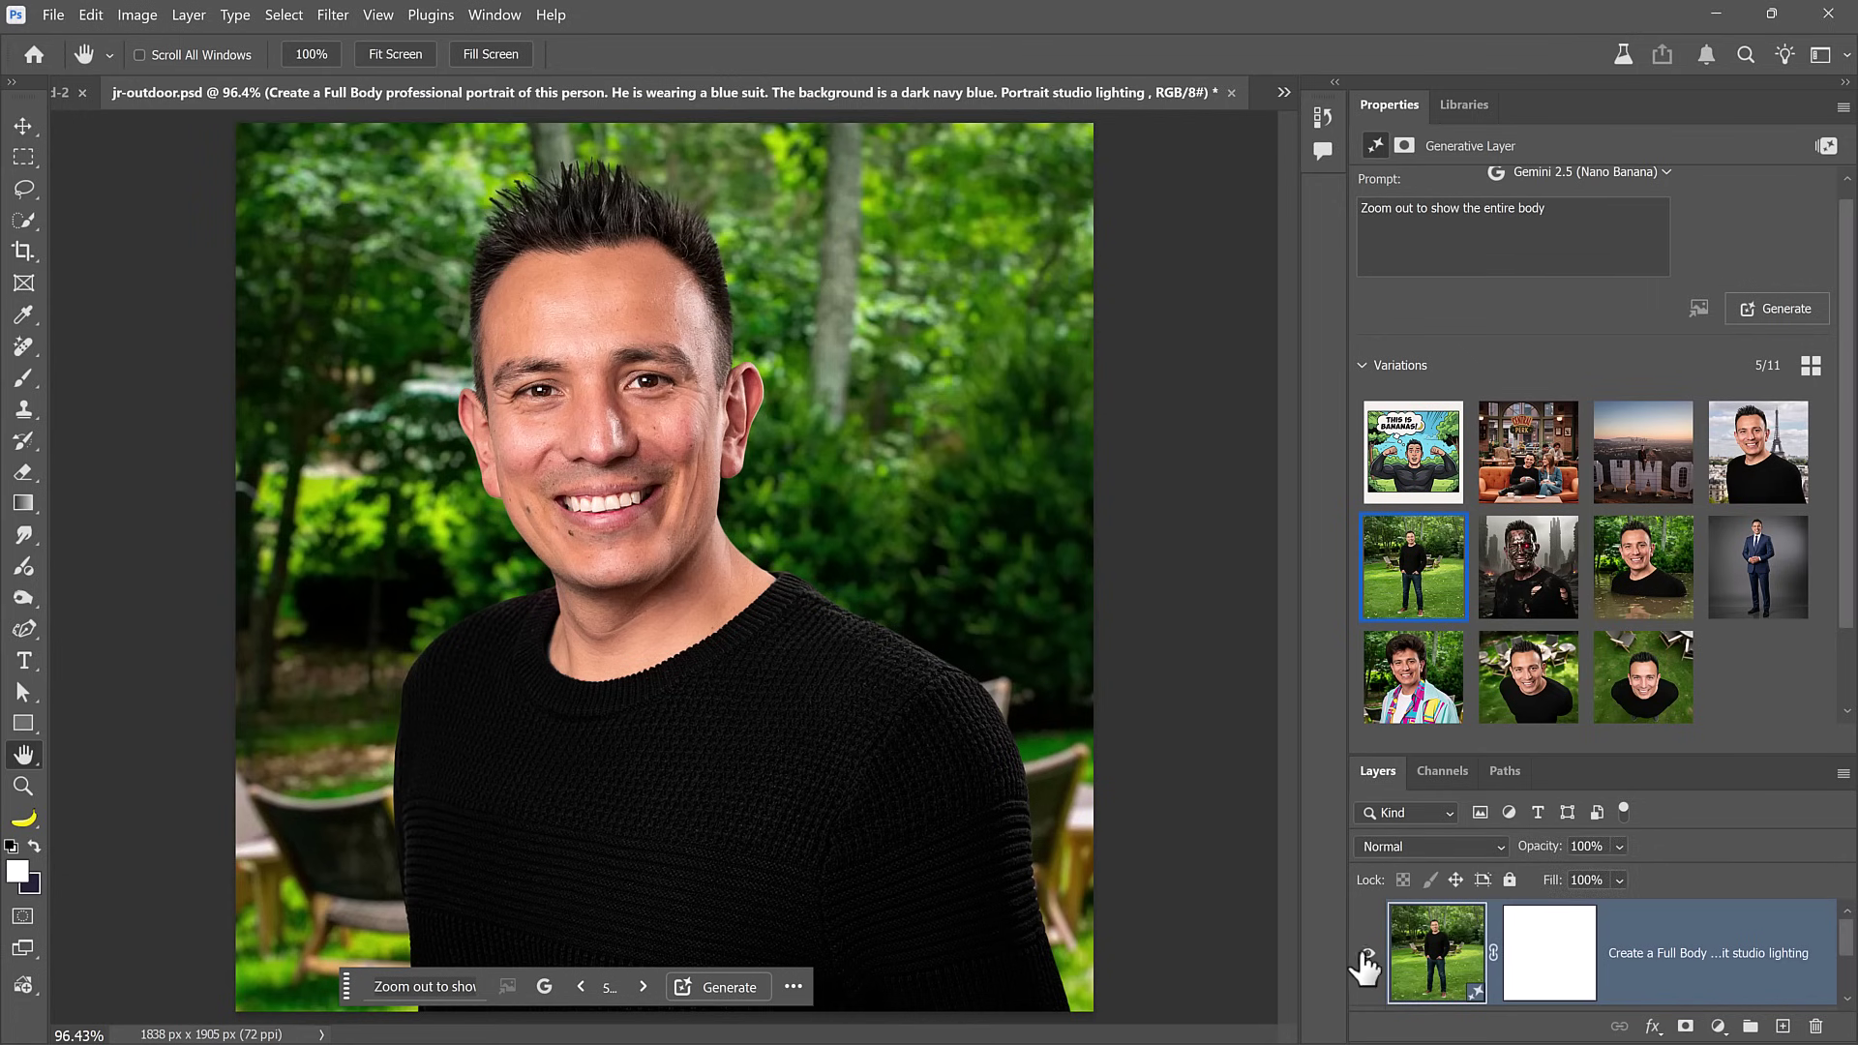
{"action": "left_click", "coordinate": [1367, 953]}
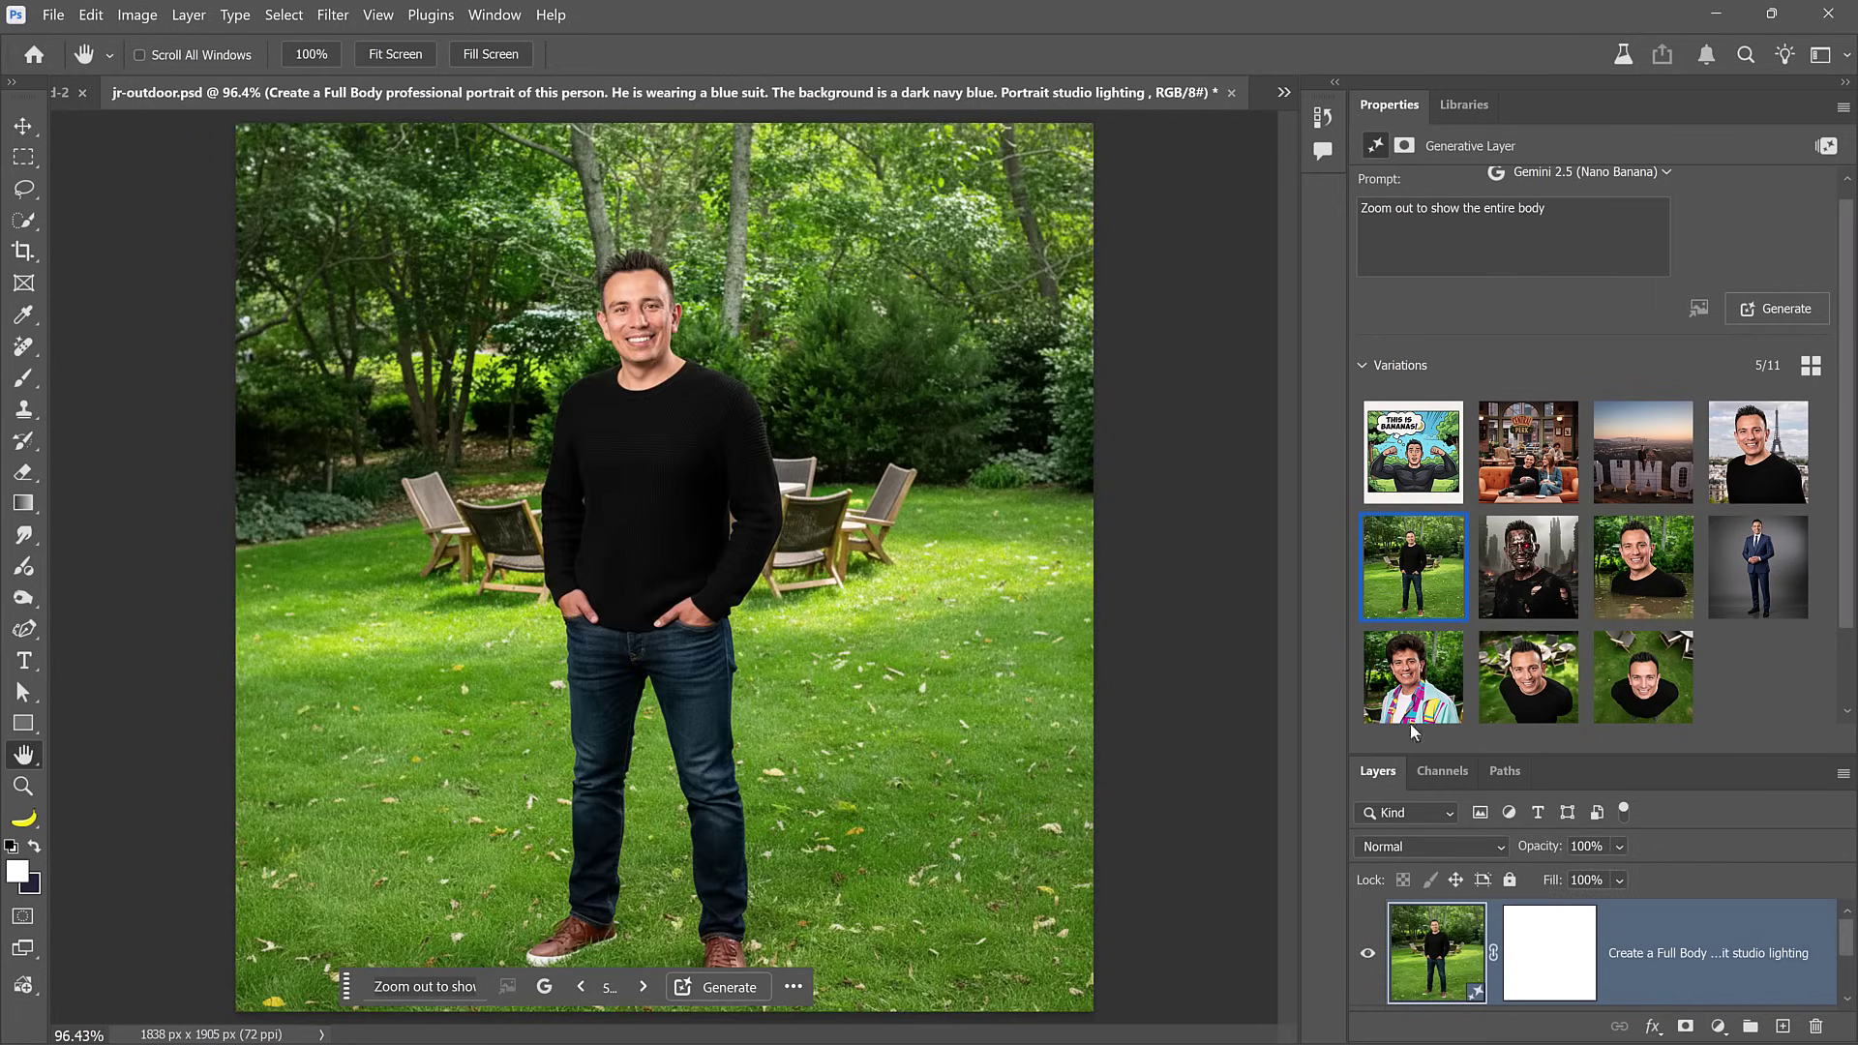
Step: Preview the Eiffel Tower, Hollywood sign and Central Perk couch variations in turn
{"action": "left_click", "coordinate": [1759, 494]}
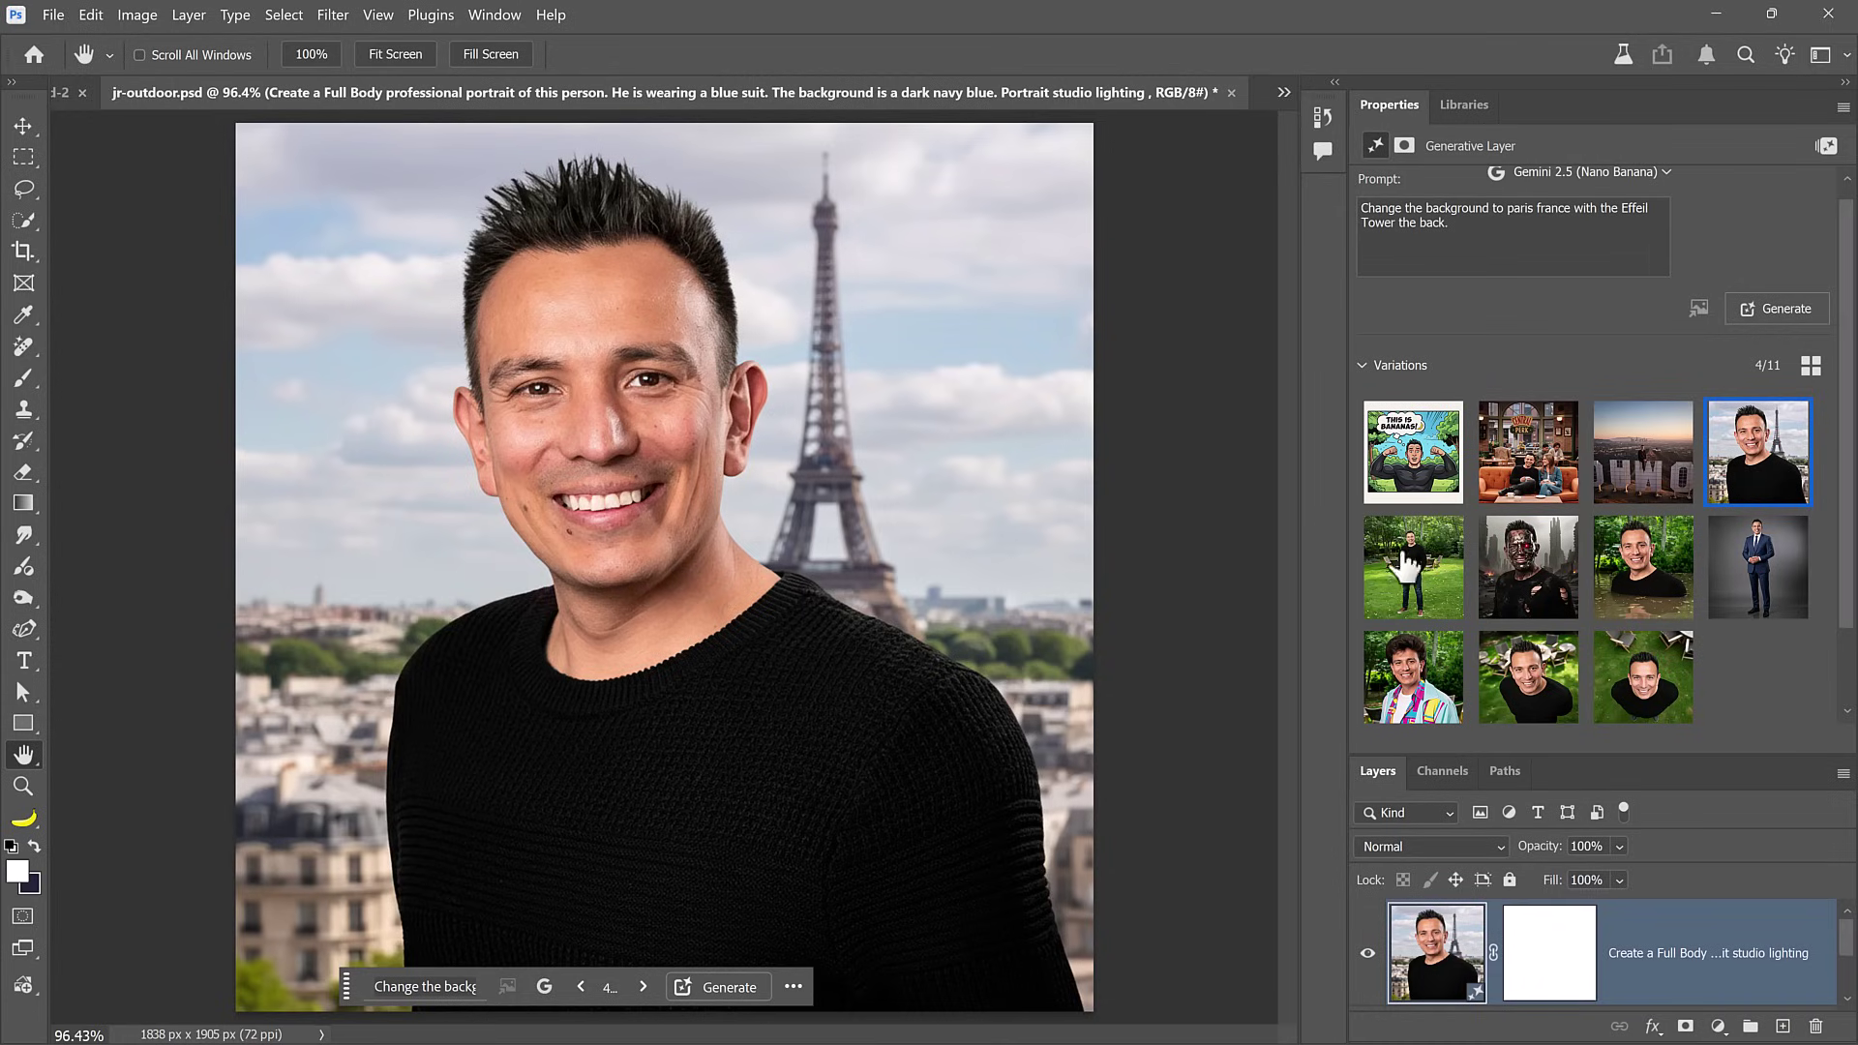
{"action": "left_click", "coordinate": [1606, 471]}
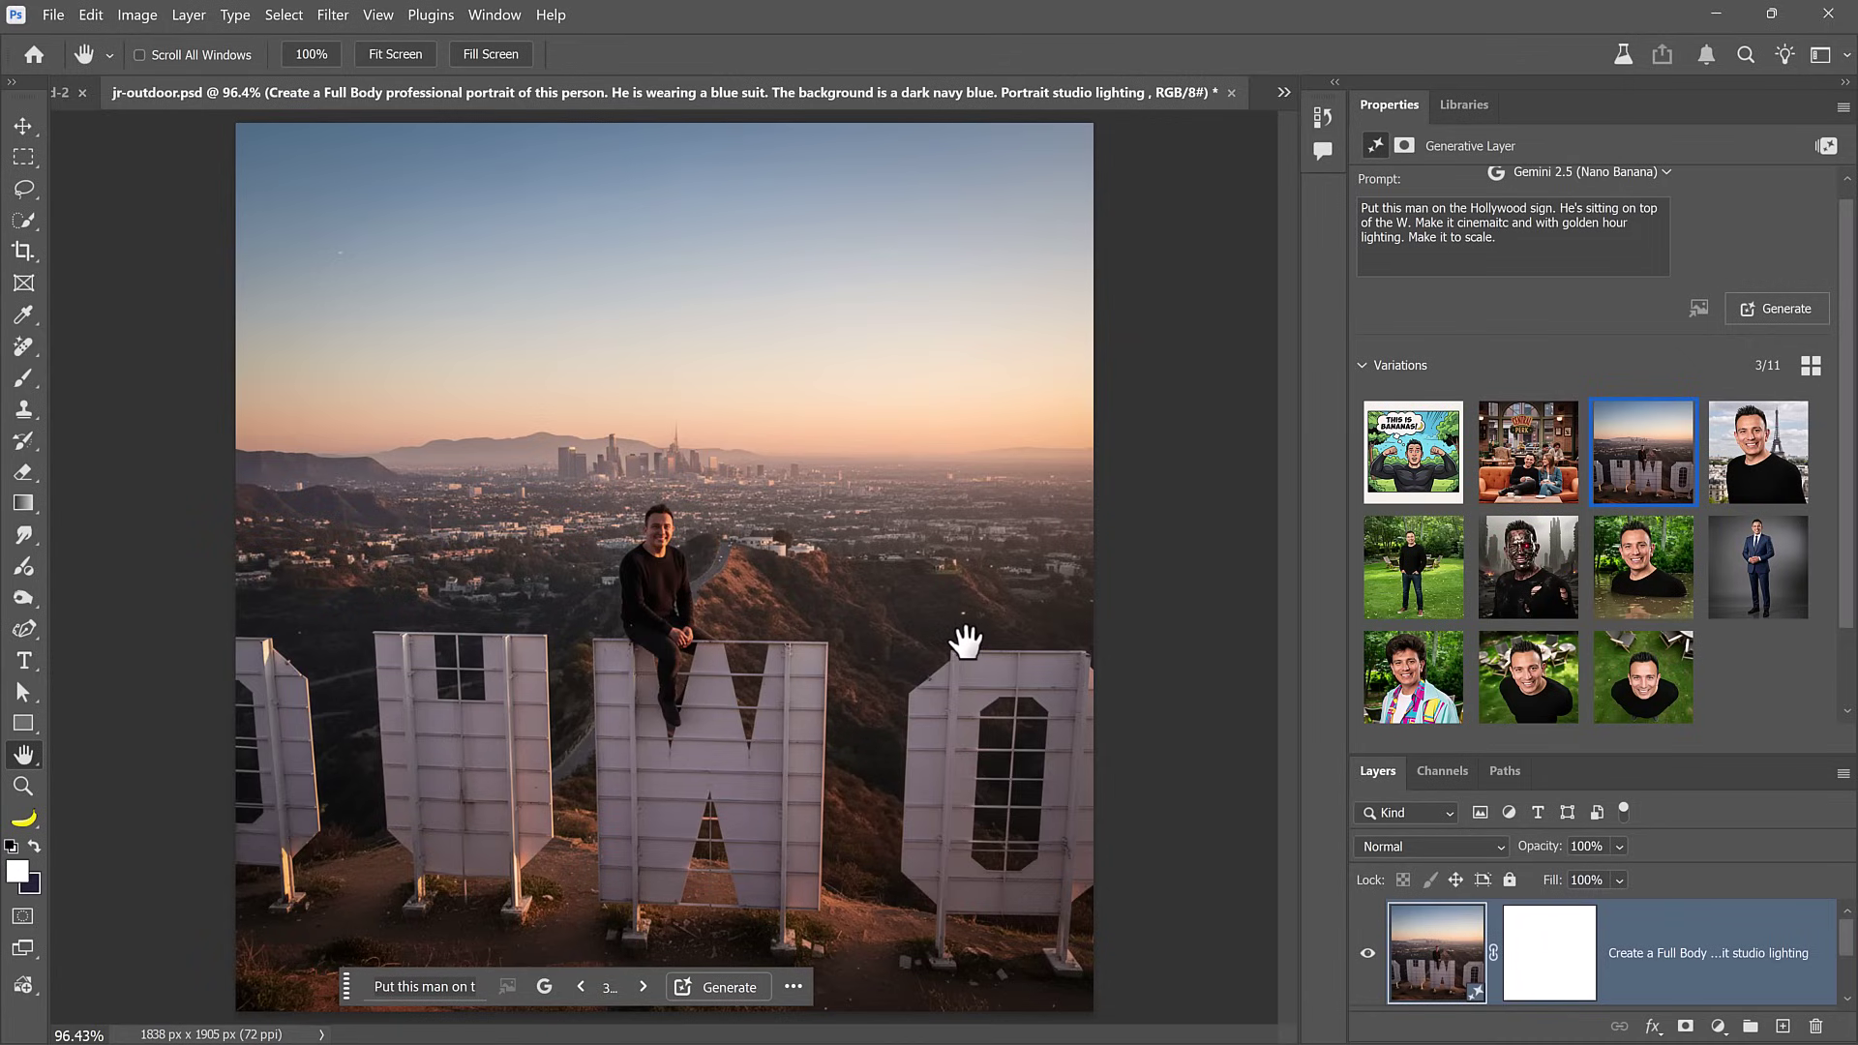
{"action": "left_click", "coordinate": [1516, 494]}
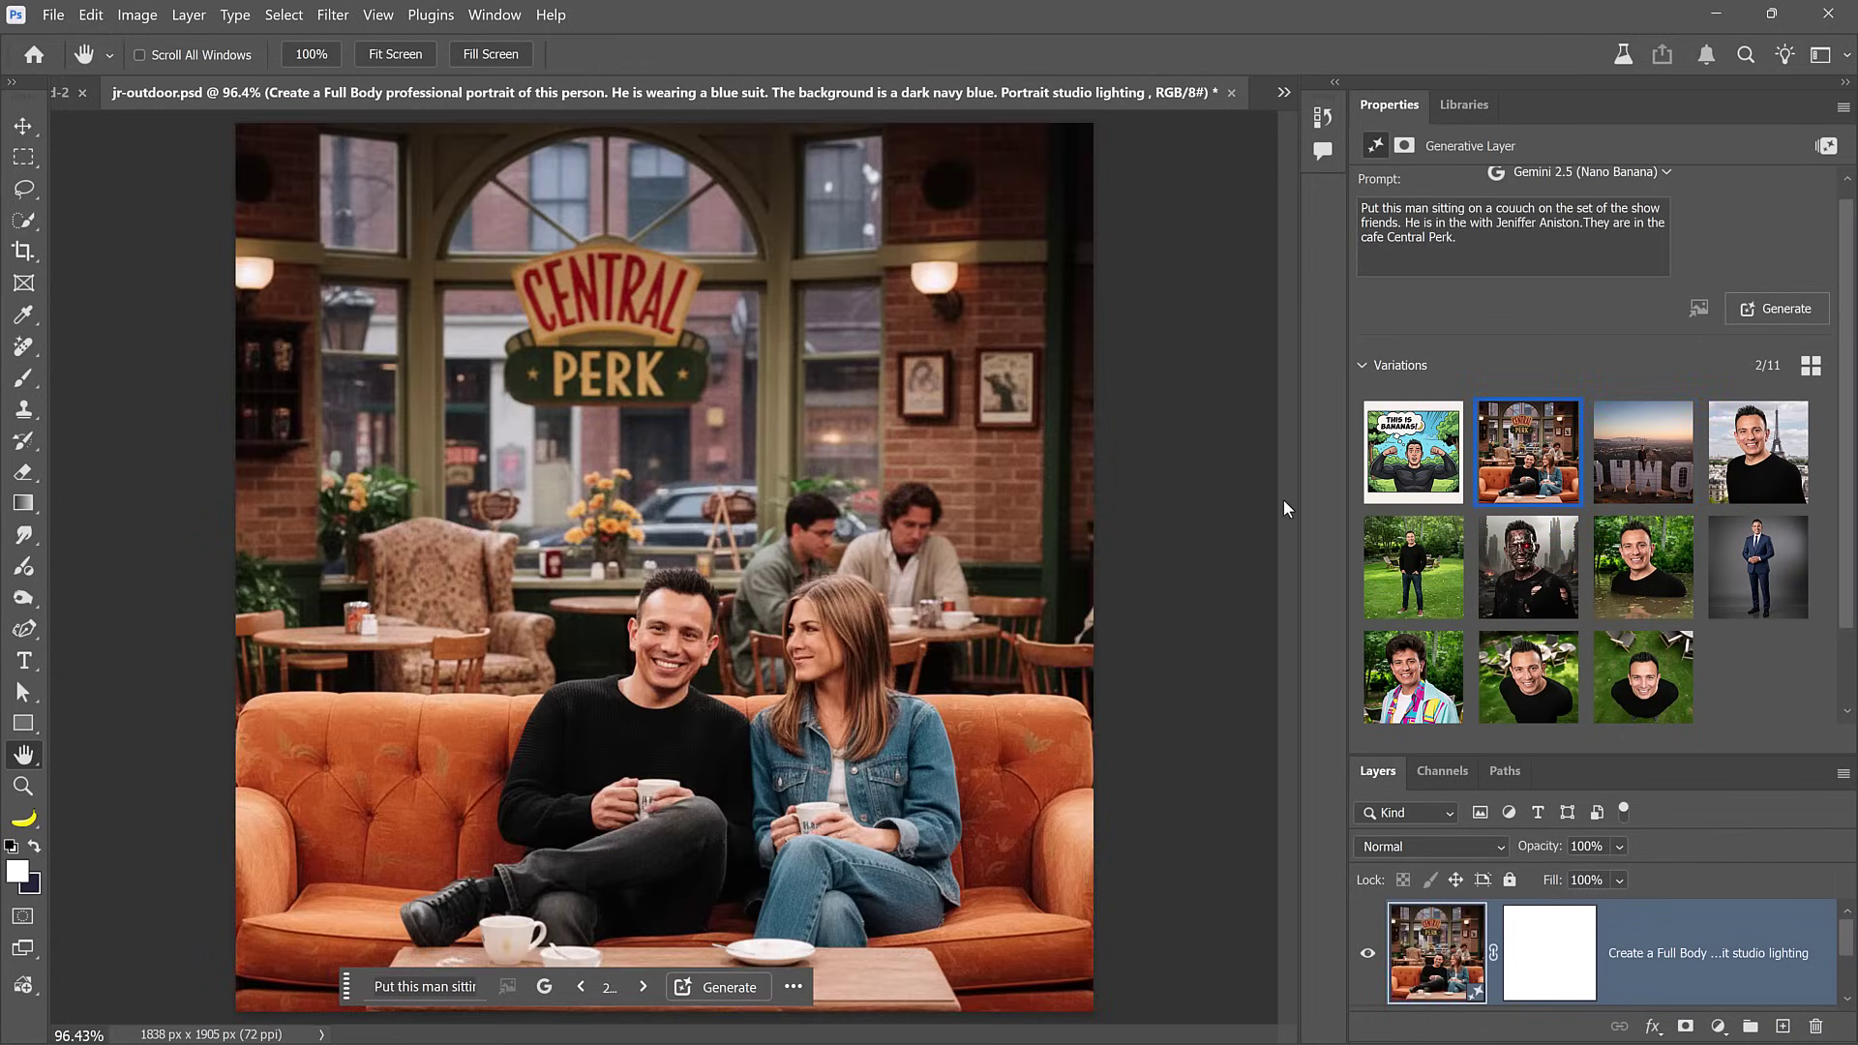